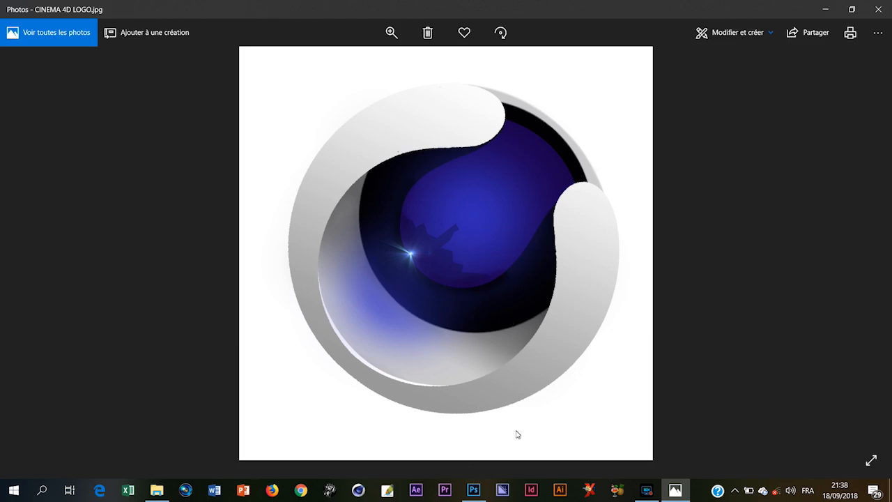
Step: Switch to Photoshop and create a new 15 × 15 cm document at 300 pixels/inch
click(474, 490)
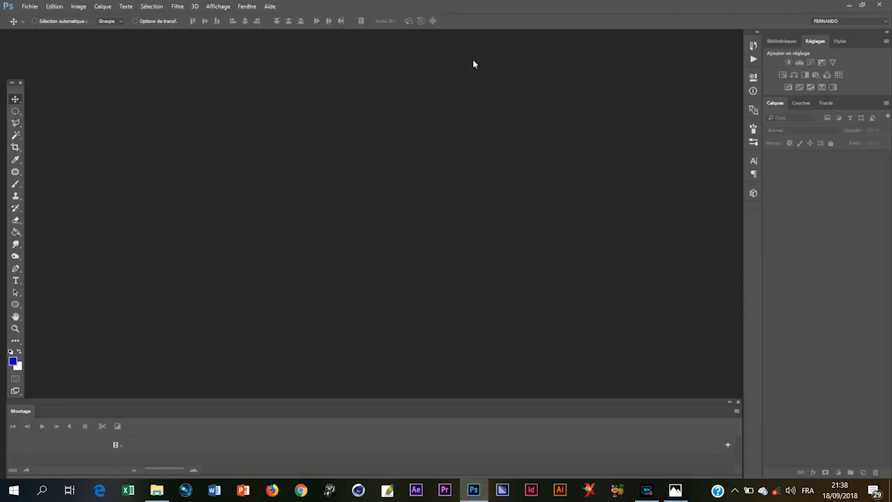
click(29, 7)
click(31, 19)
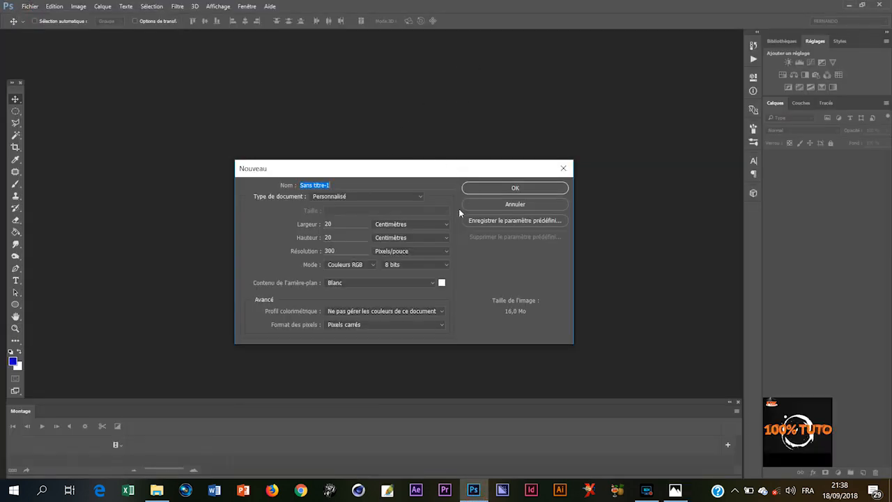
double_click(337, 223)
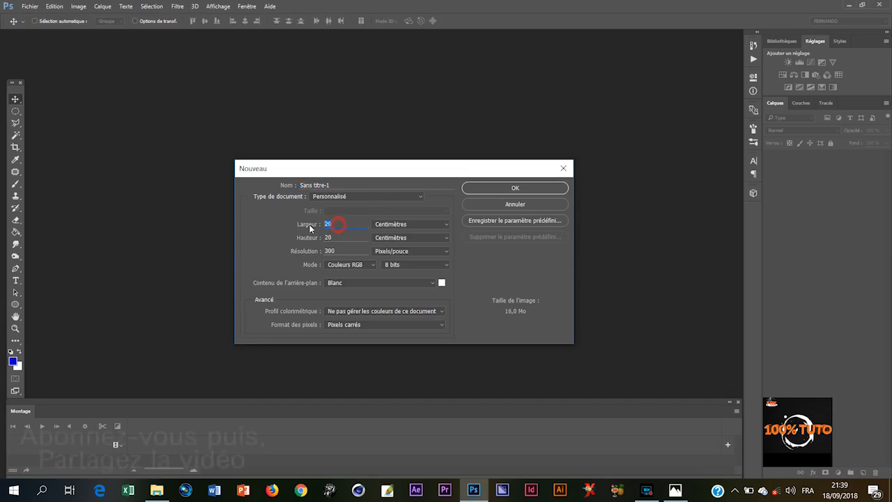
text(15)
double_click(339, 239)
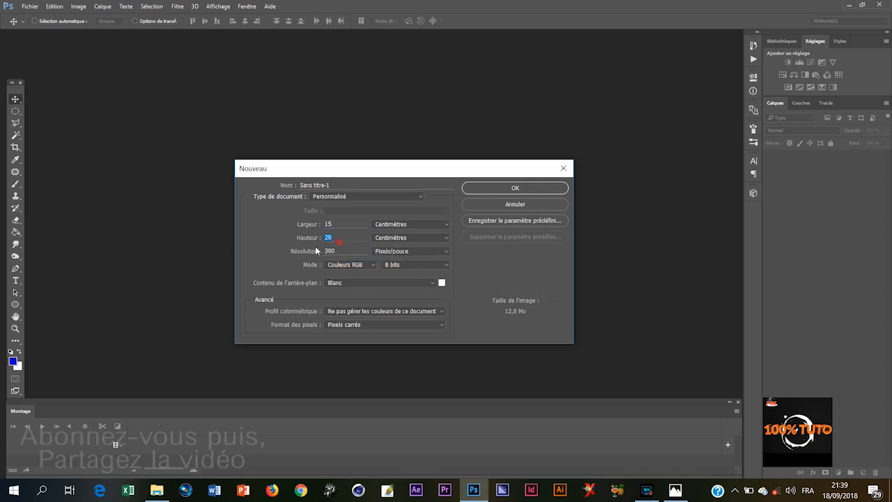
text(15)
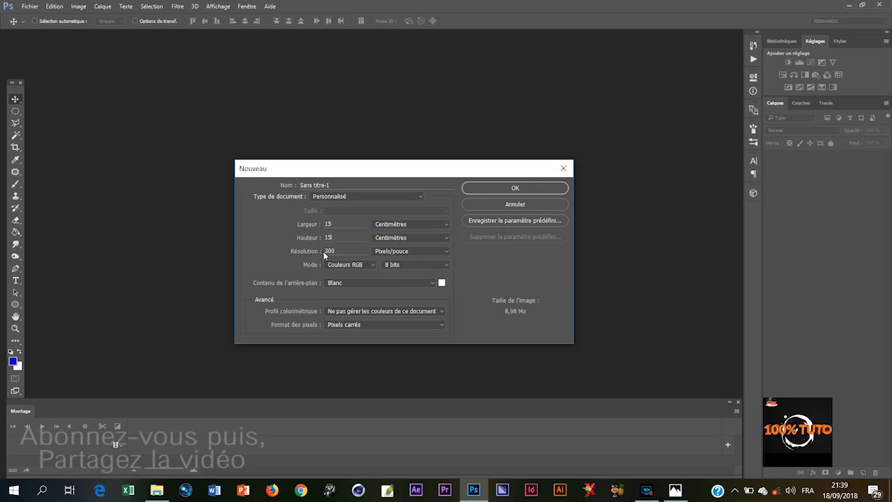
click(532, 190)
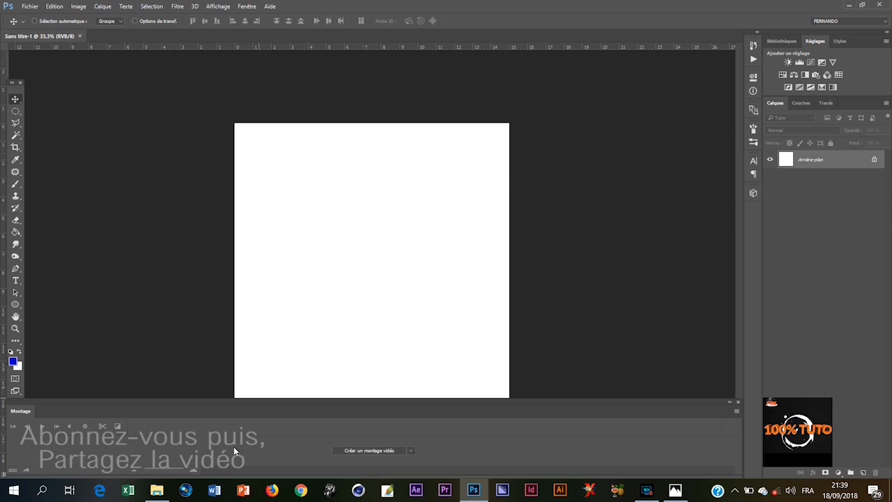
Step: Place the CINEMA 4D LOGO image from the 100% TUTO folder, scaled down into the canvas's upper-left corner
click(156, 490)
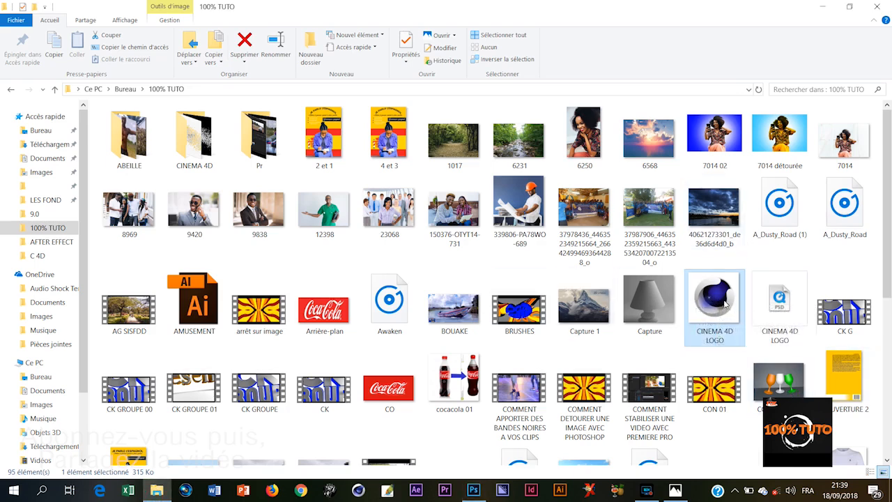
drag(719, 300, 354, 245)
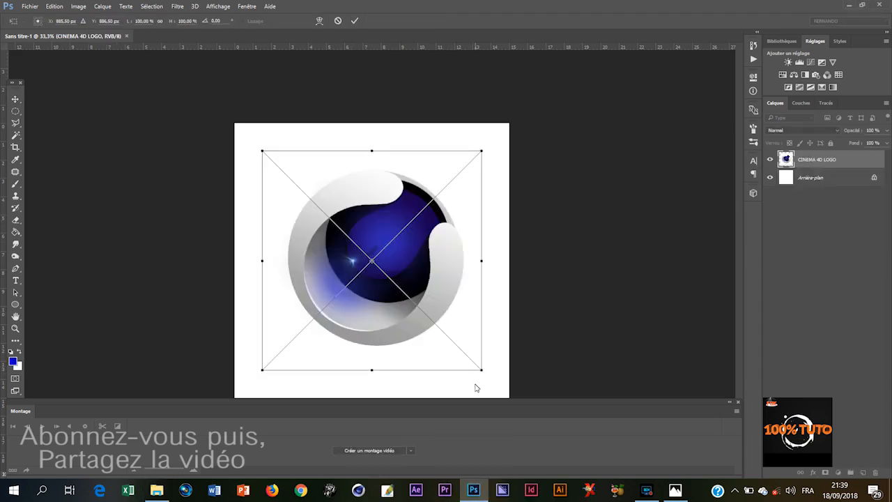
drag(482, 371, 317, 186)
key(Return)
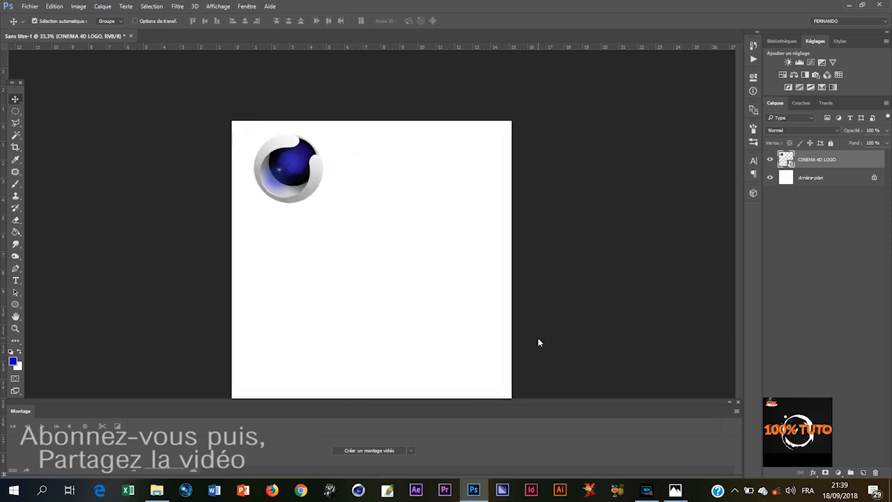
key(ctrl+plus)
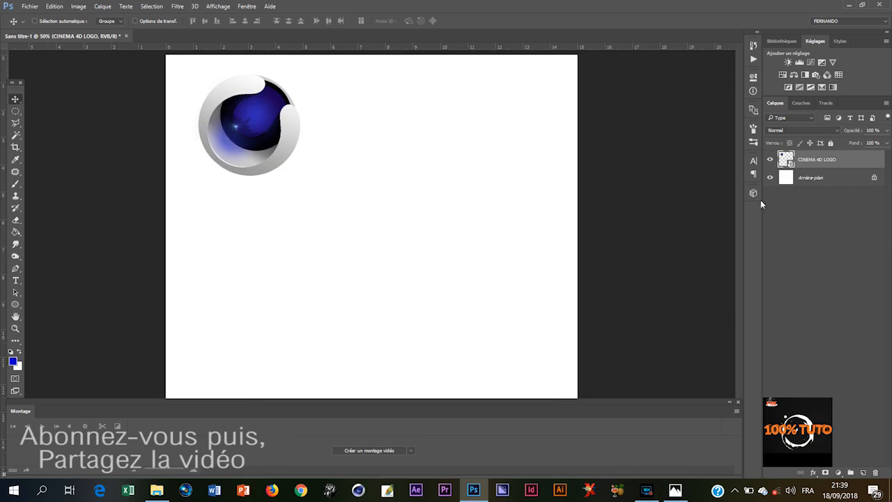
Step: Add a new layer and draw an unfilled circle about 756 px in diameter below and right of the reference logo
click(863, 472)
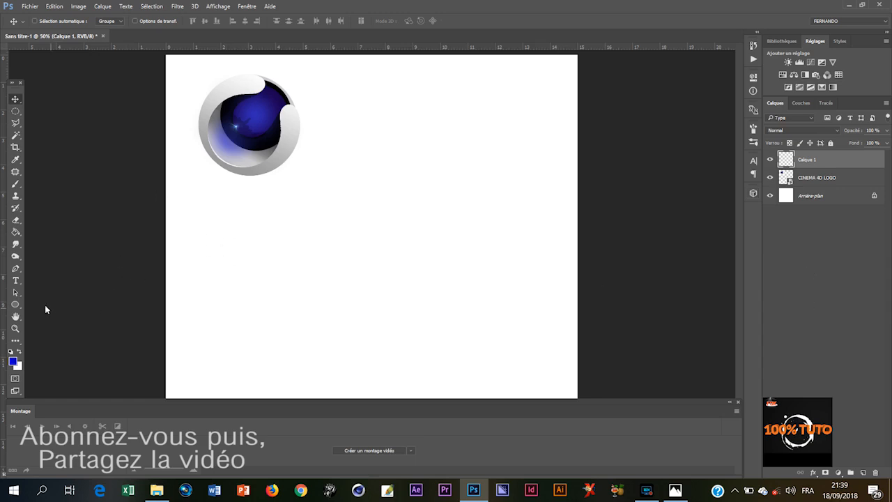
click(17, 307)
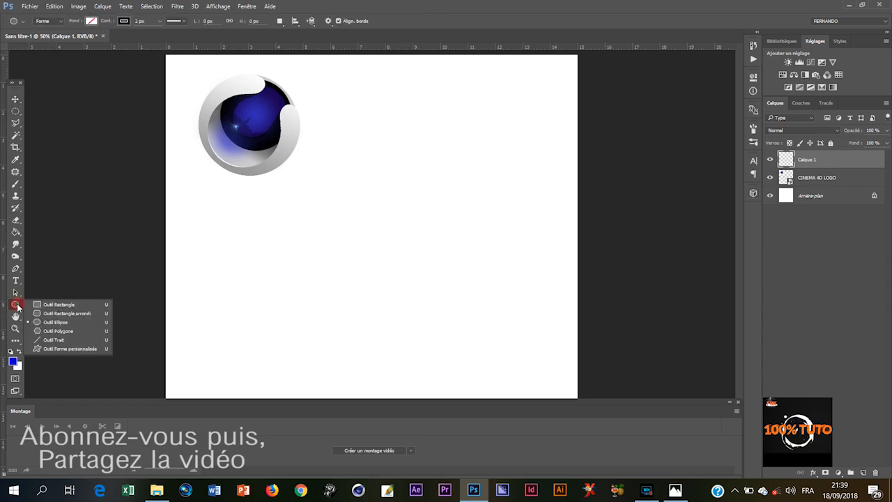
click(39, 326)
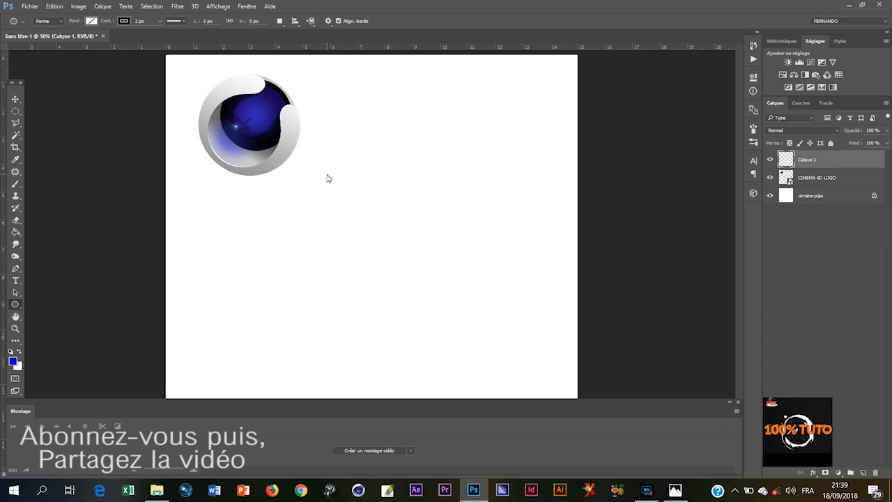
drag(327, 176, 524, 354)
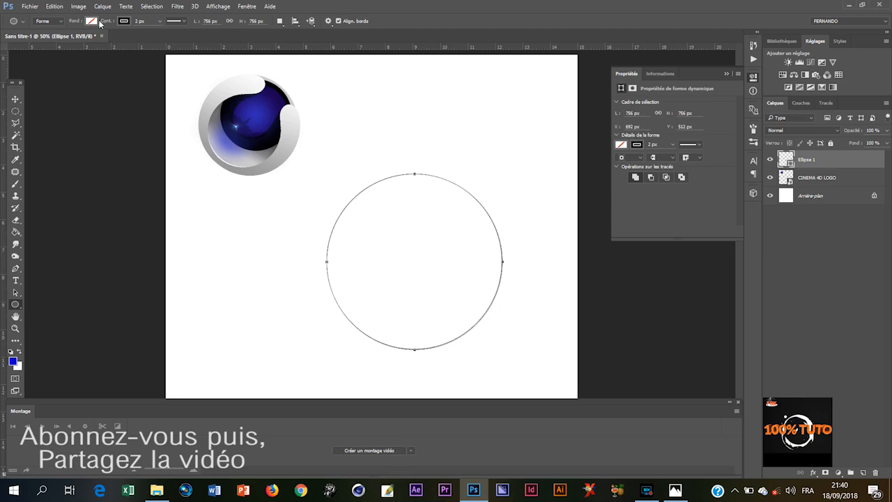
Step: Set the circle's outline width to 3 px and collapse its shape properties
click(141, 22)
text(3)
key(Return)
click(727, 74)
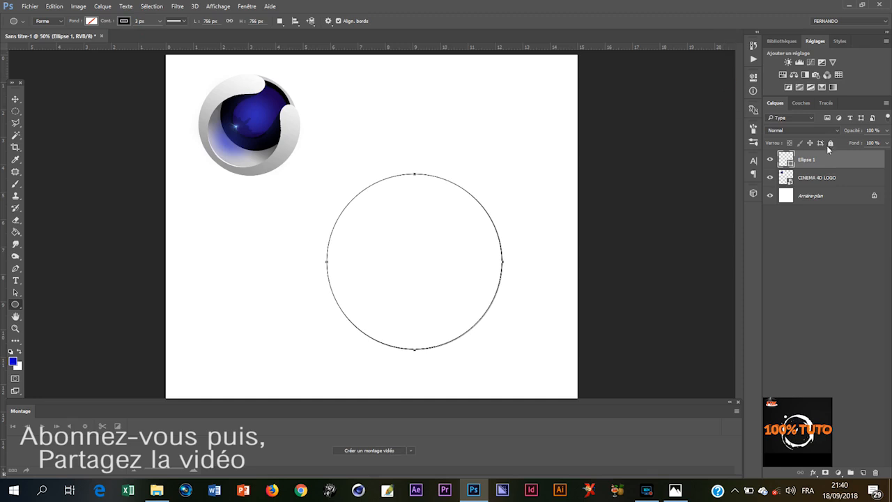
Step: Rasterize the Ellipse 1 layer and move the circle slightly up and to the left on the canvas
right_click(844, 162)
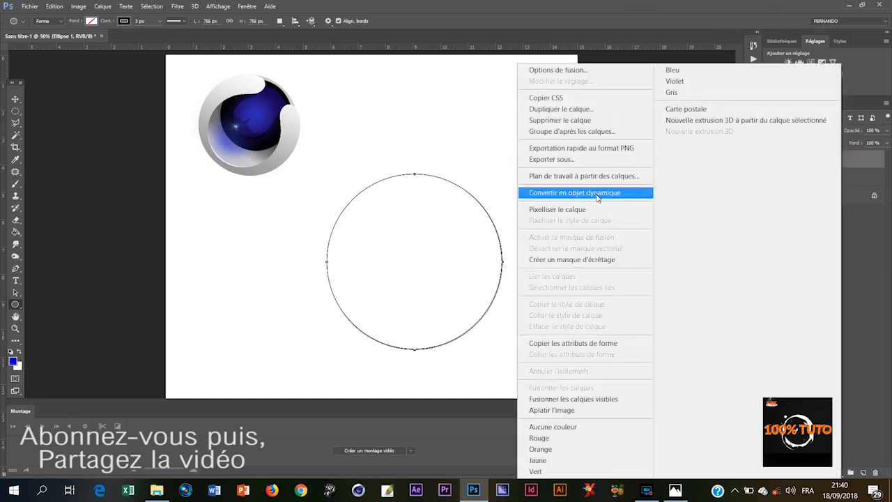
right_click(862, 161)
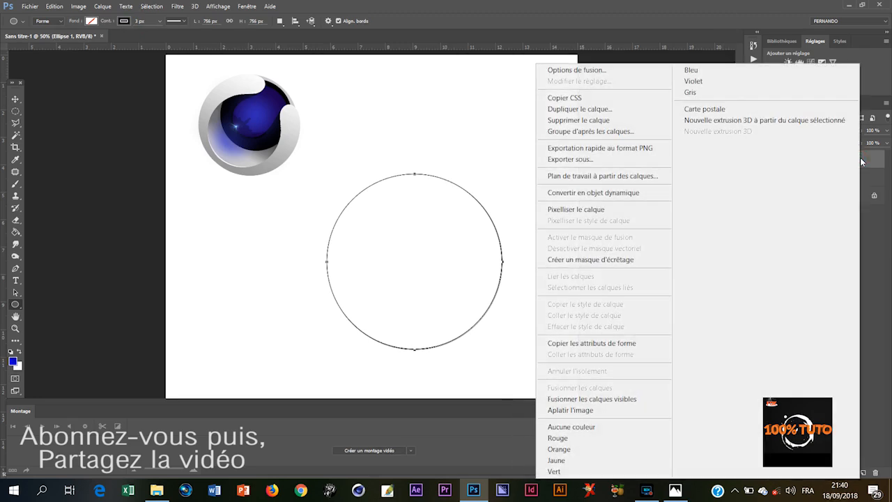
click(864, 160)
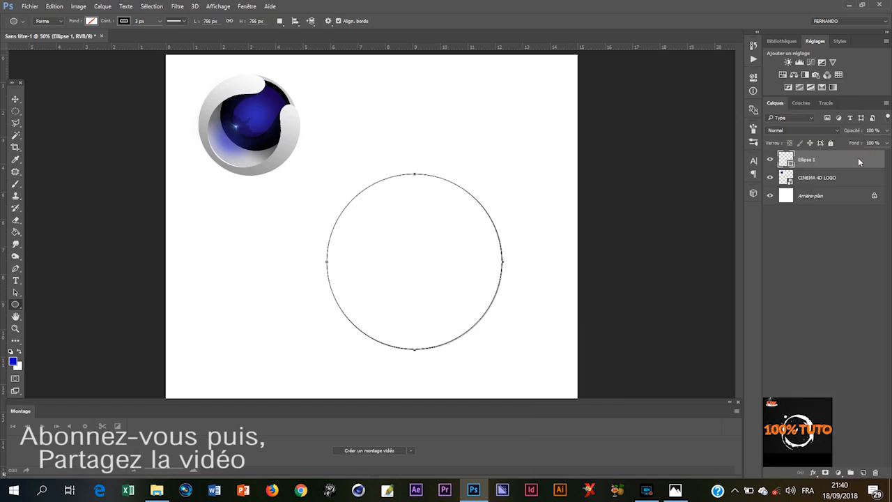
right_click(860, 161)
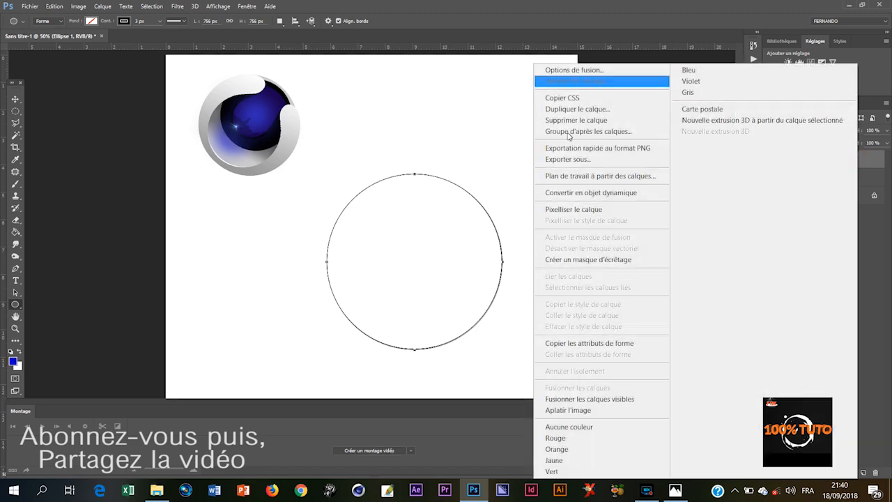
click(600, 209)
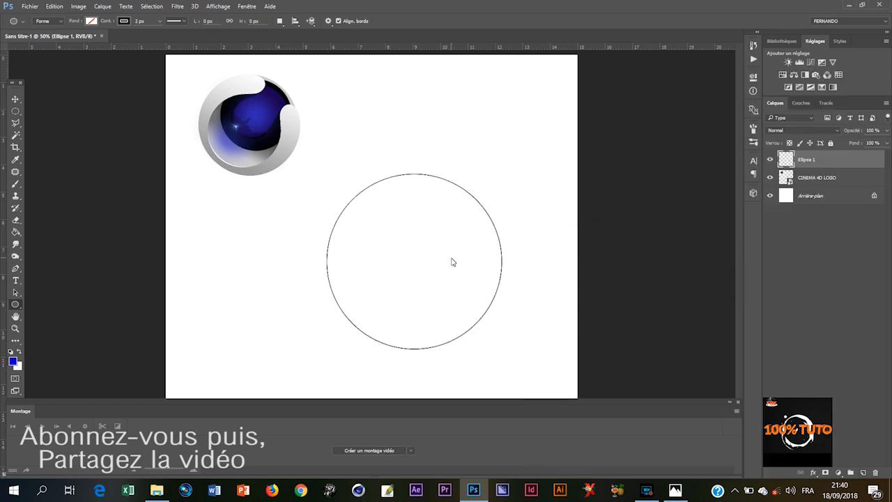
key(v)
drag(408, 243, 388, 215)
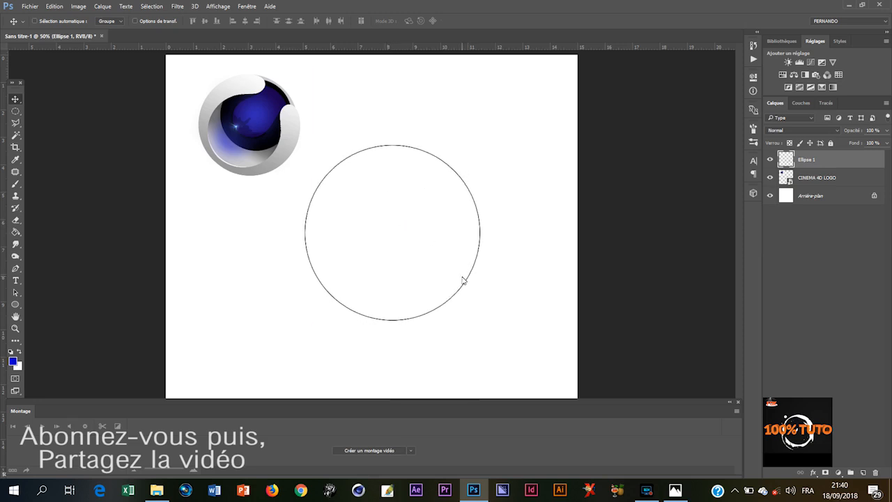
Step: Duplicate the circle layer and shrink the copy about its centre to roughly three quarters of the original size
key(ctrl+j)
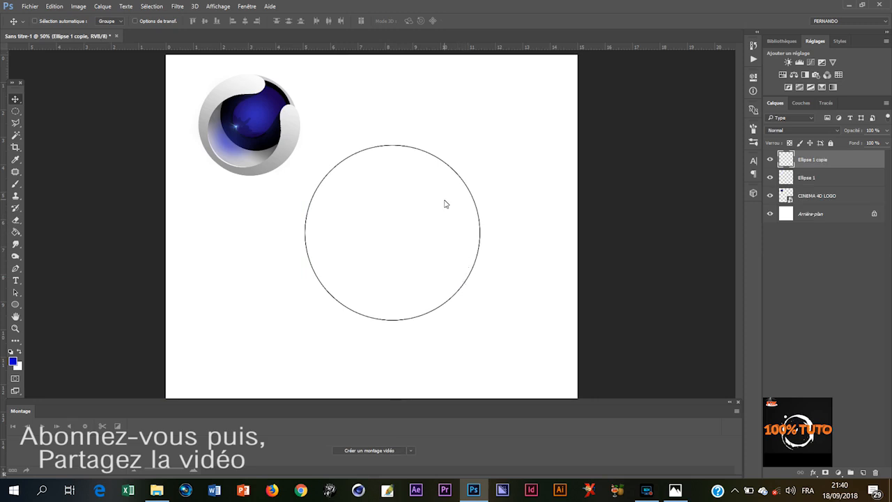
key(ctrl+t)
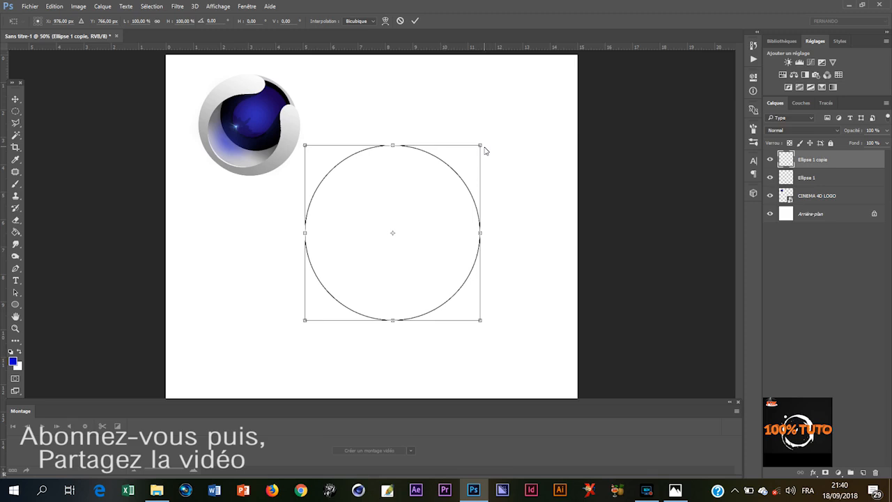
drag(485, 151, 465, 173)
key(Return)
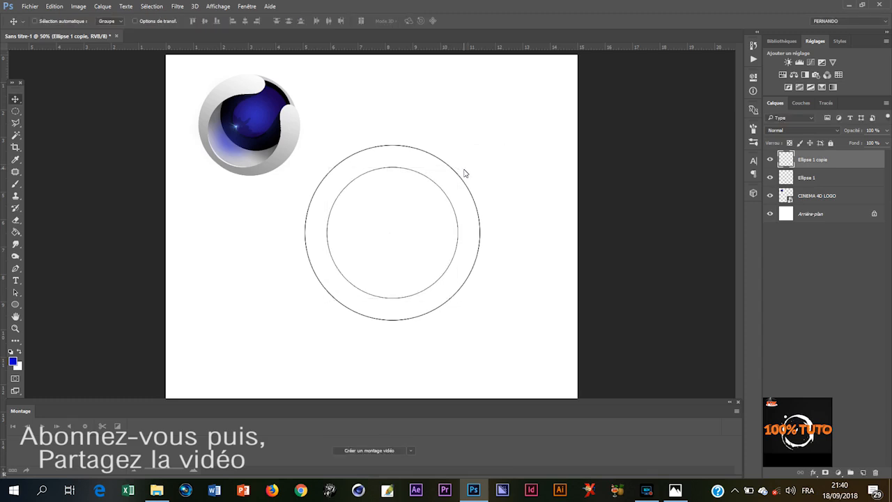
Step: Duplicate the inner circle's layer, Ellipse 1 copie
key(ctrl)
key(ctrl)
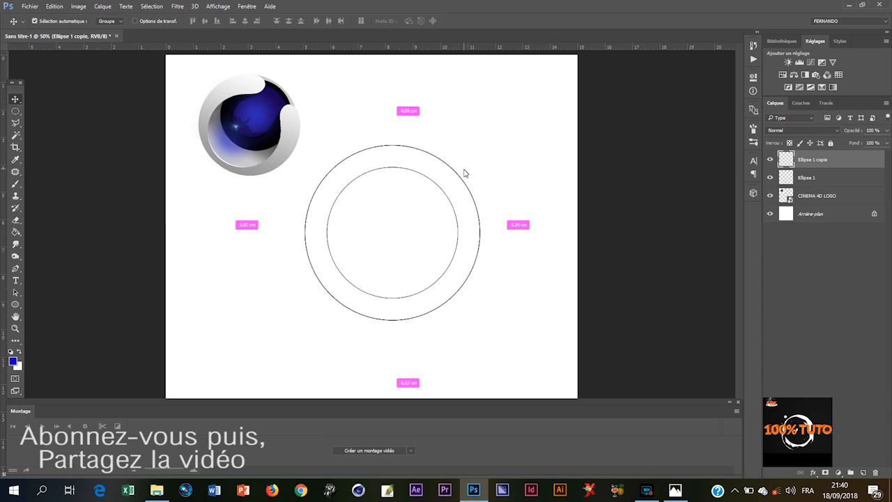
key(ctrl+j)
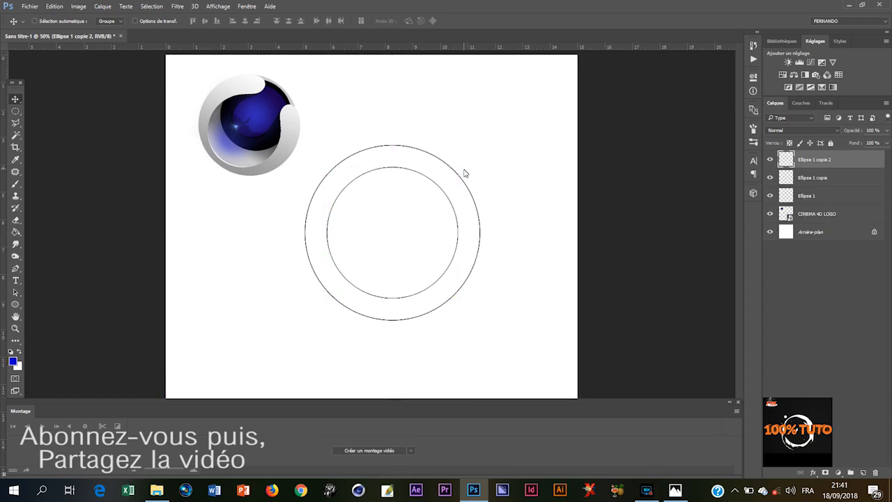
key(ctrl+t)
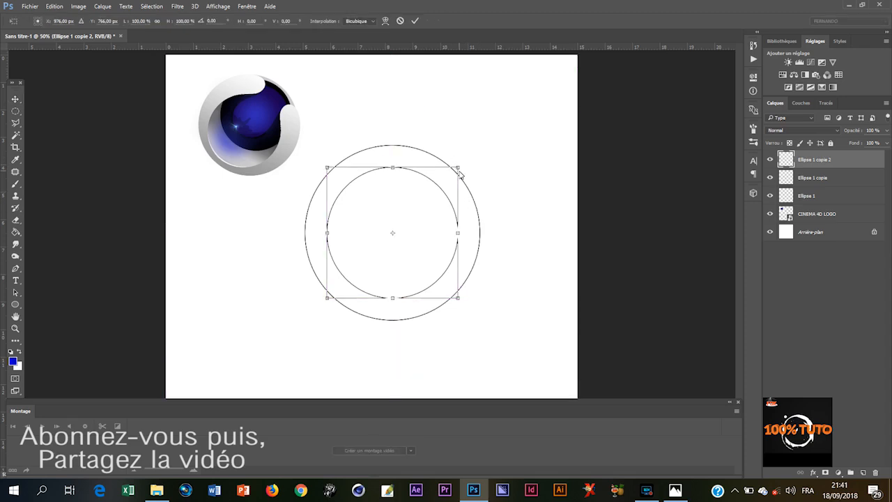
drag(461, 166, 454, 178)
key(Return)
key(ctrl+z)
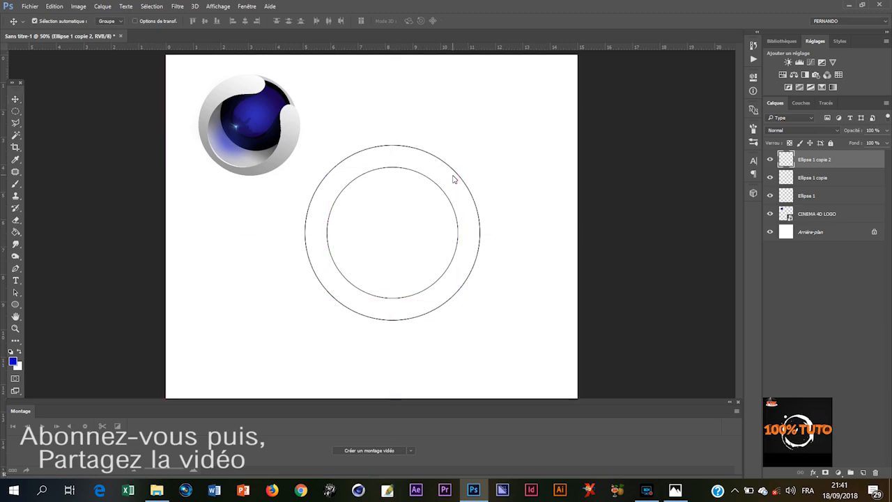
Step: Shrink the newest circle copy about its centre to roughly two thirds, forming a third concentric ring
key(ctrl+t)
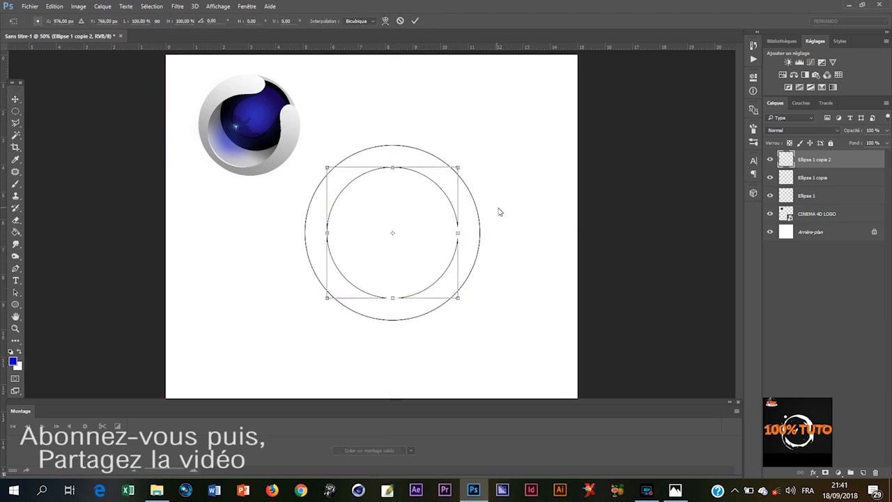
drag(459, 168, 437, 191)
key(Return)
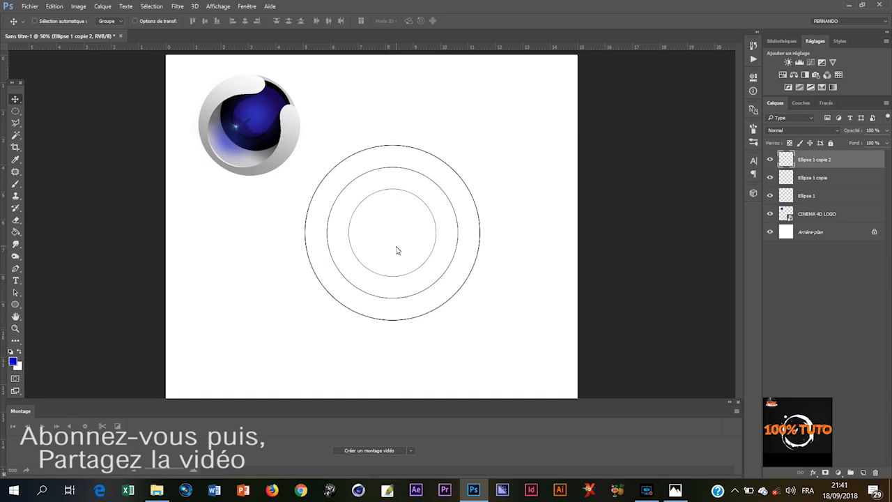
Step: Fill the innermost circle with the blue foreground colour using the Paint Bucket tool
key(g)
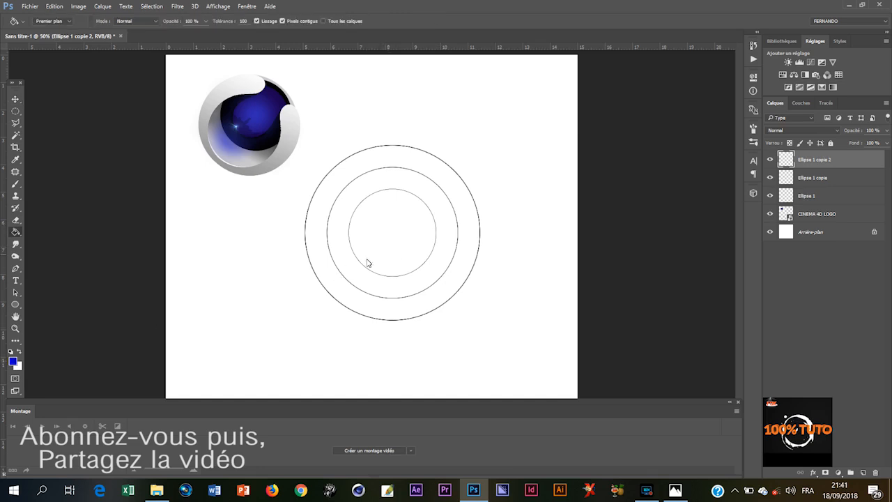
click(15, 234)
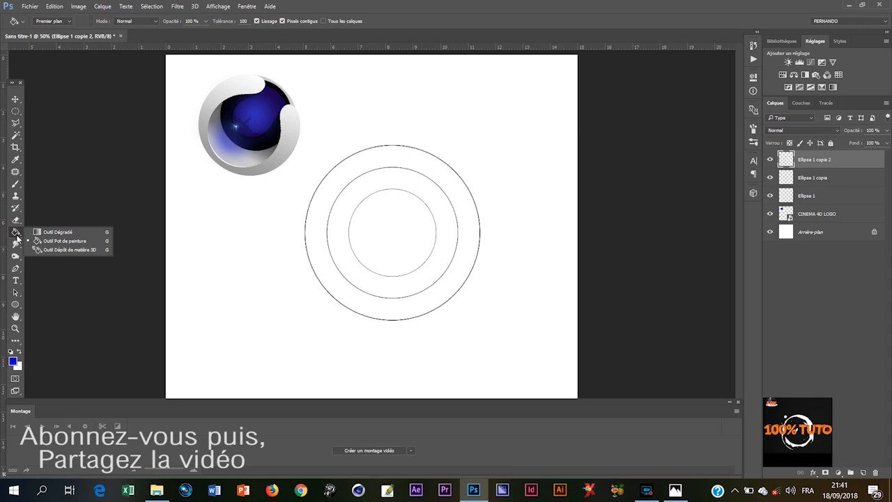
click(50, 241)
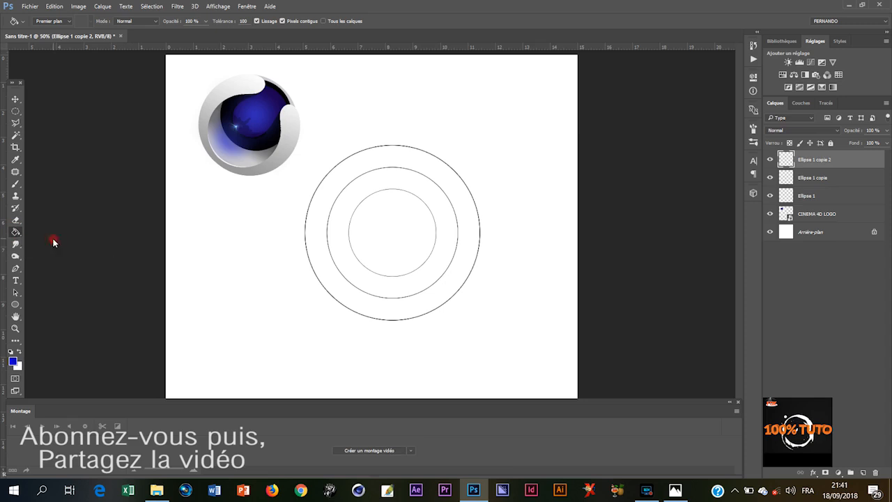
click(396, 235)
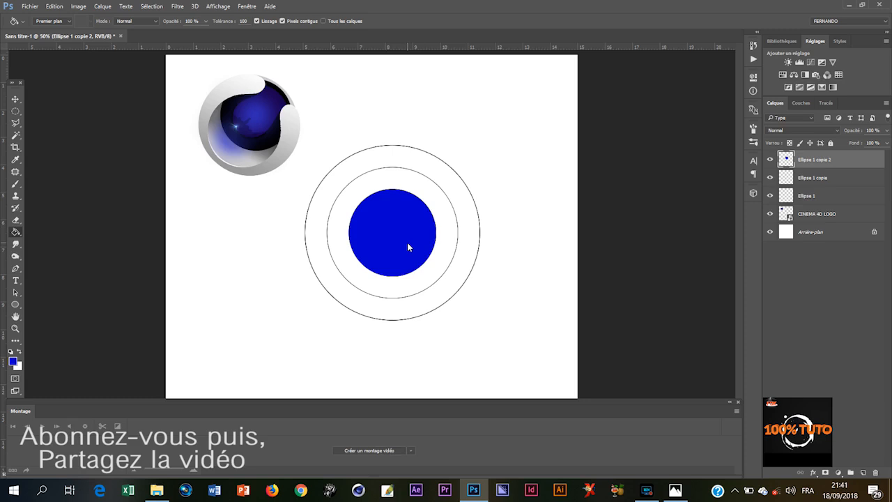
Step: Shrink the blue circle about its centre to about 13% of its size, leaving a small dot
key(ctrl+t)
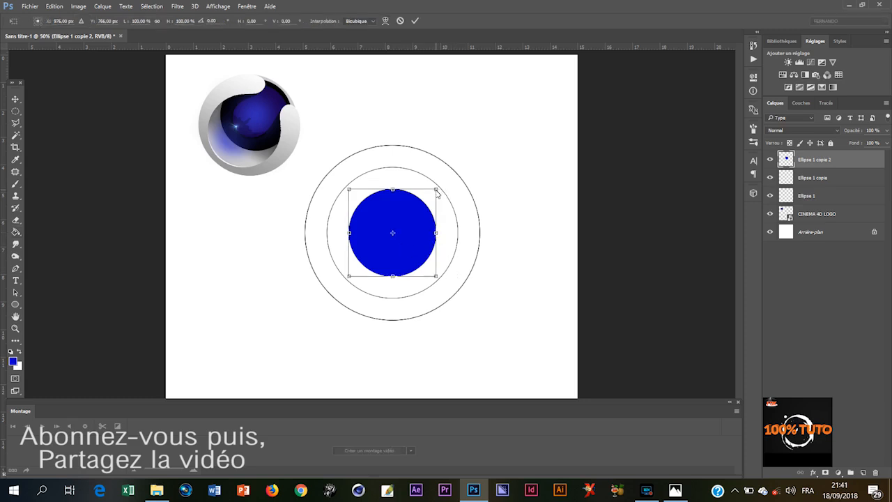
drag(438, 193, 396, 233)
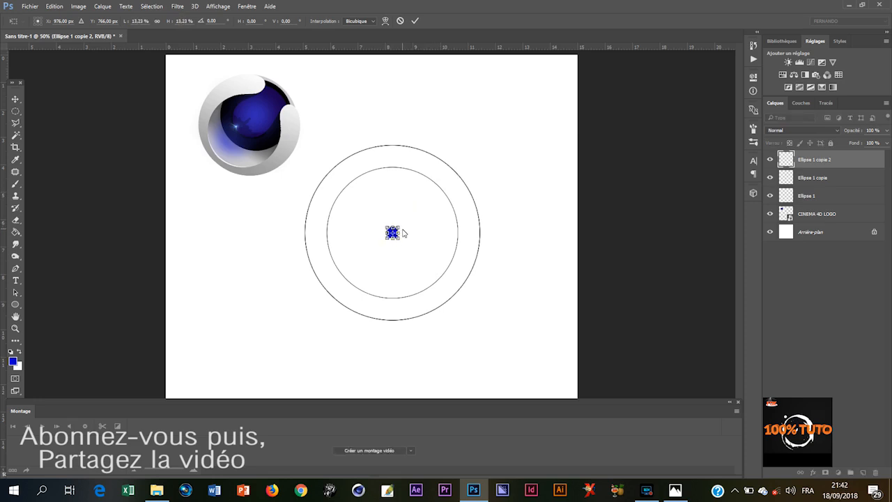
key(Return)
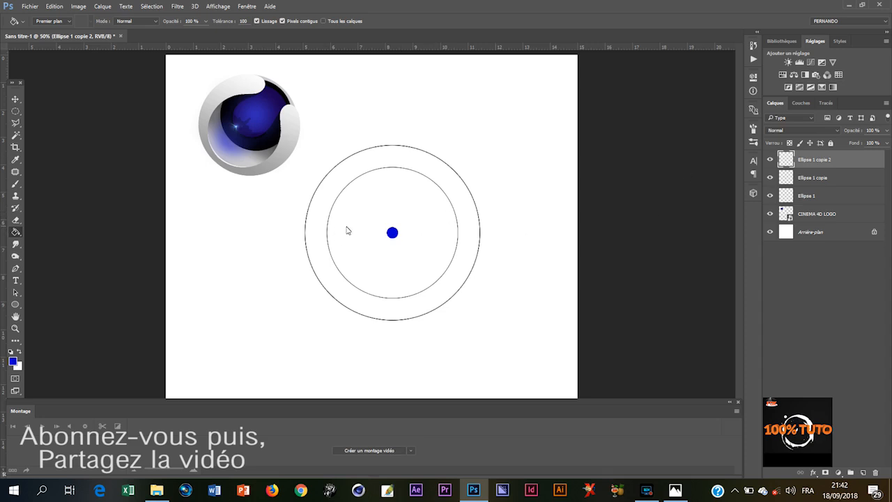
Step: Rename the Ellipse 1 copie layer as 2 and the Ellipse 1 layer as 1
key(v)
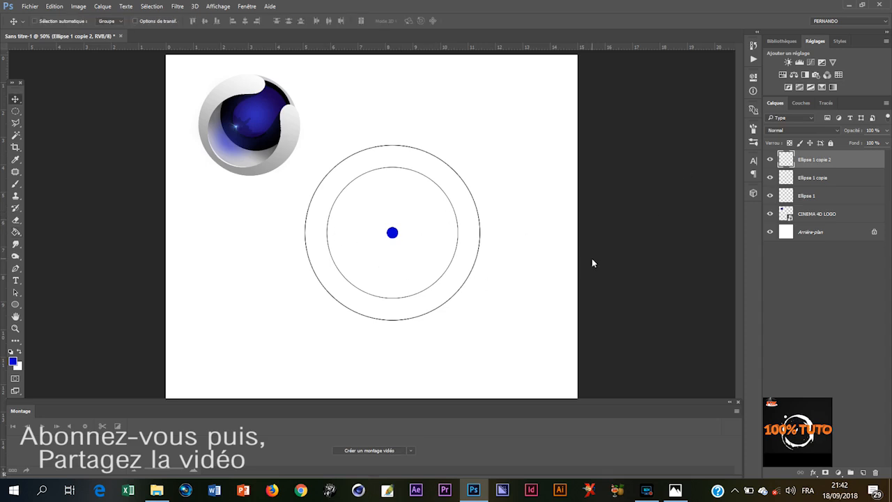
click(813, 179)
double_click(813, 179)
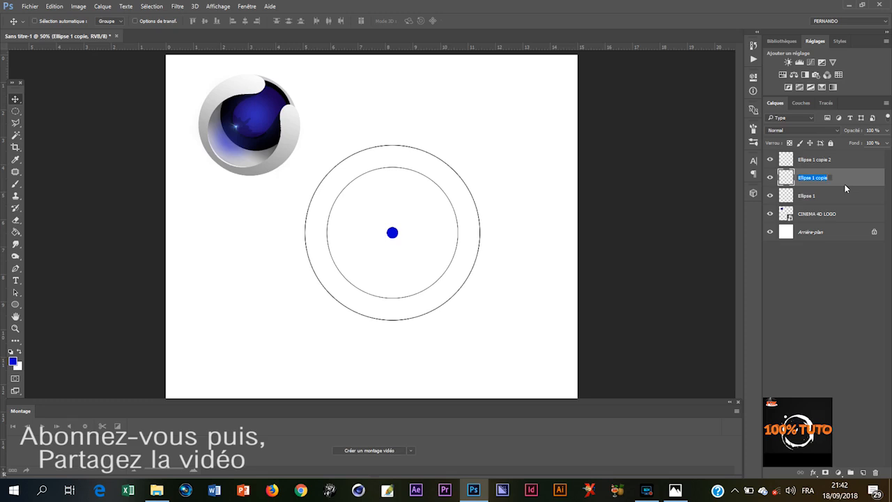
text(2)
double_click(809, 195)
text(1)
key(Return)
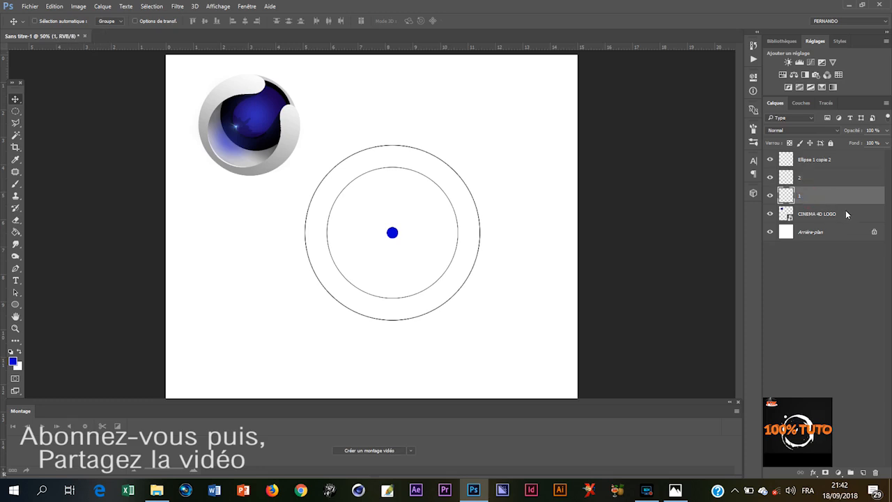
Step: Shift the circle on layer 2 slightly down and left, so it sits off-centre inside the outer circle
click(826, 178)
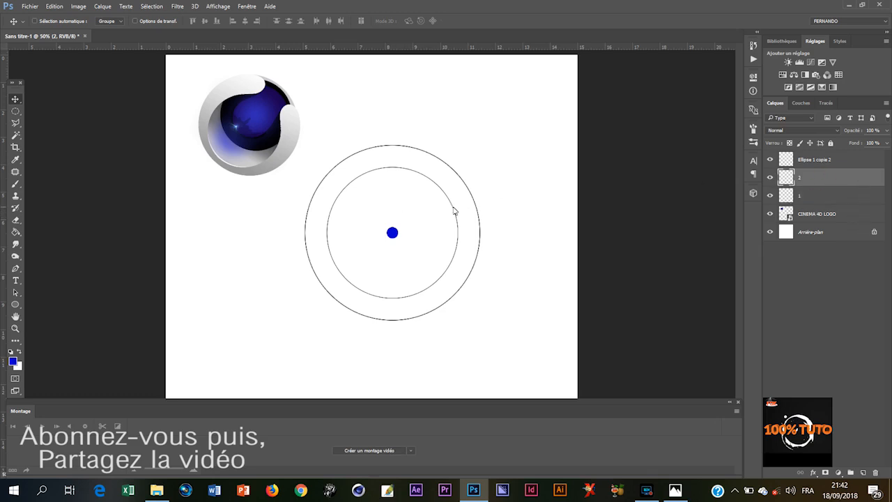
drag(436, 209, 424, 213)
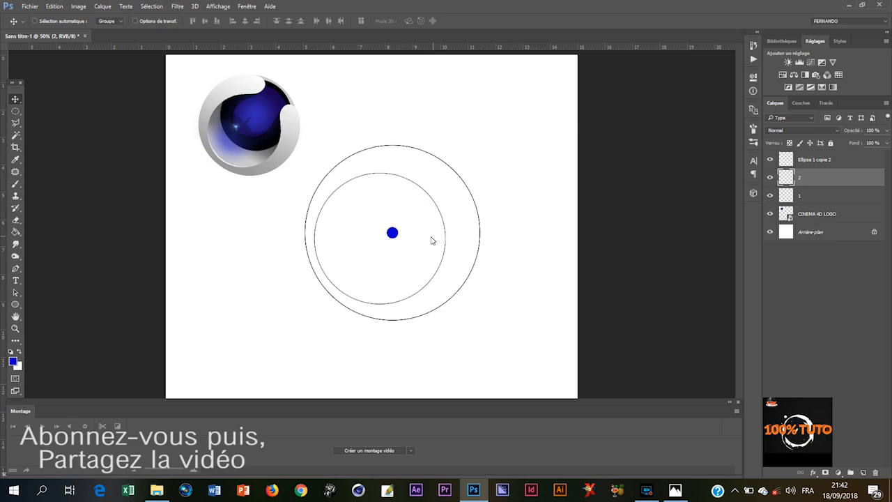
Step: Set the Pen tool to Shape mode (Forme) with no fill and a 3 px outline
key(p)
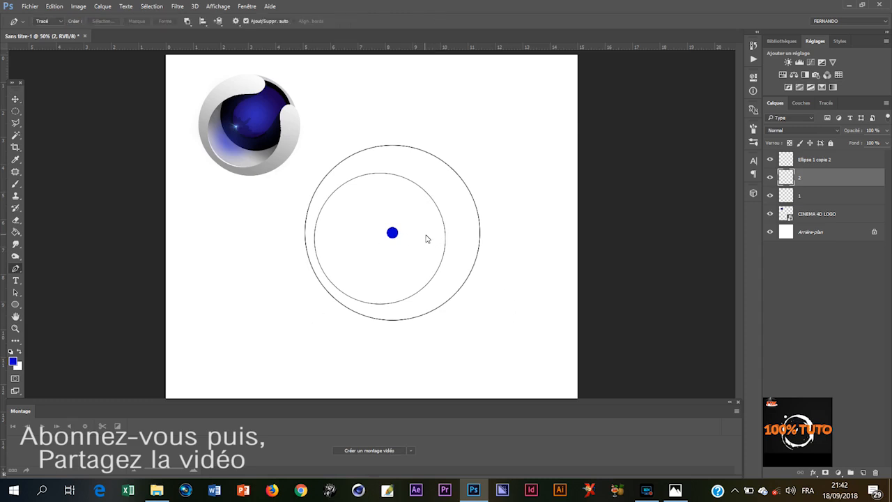
click(61, 27)
click(56, 33)
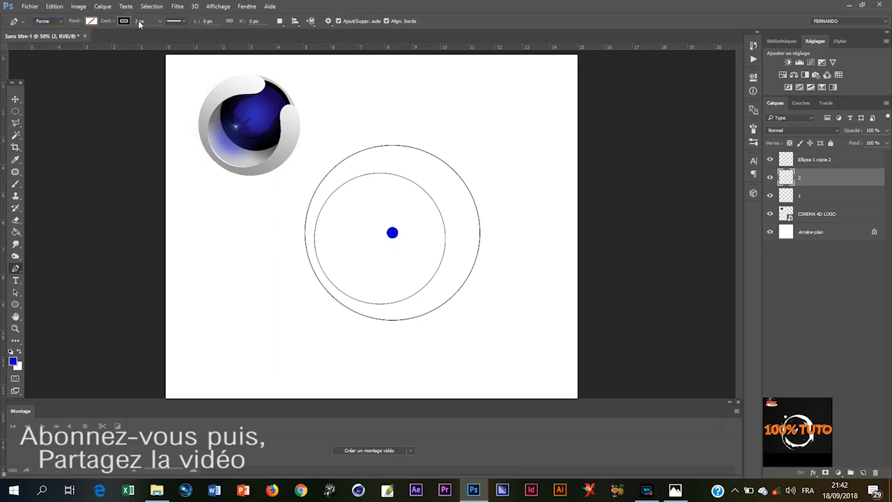
click(140, 23)
text(3px)
click(92, 22)
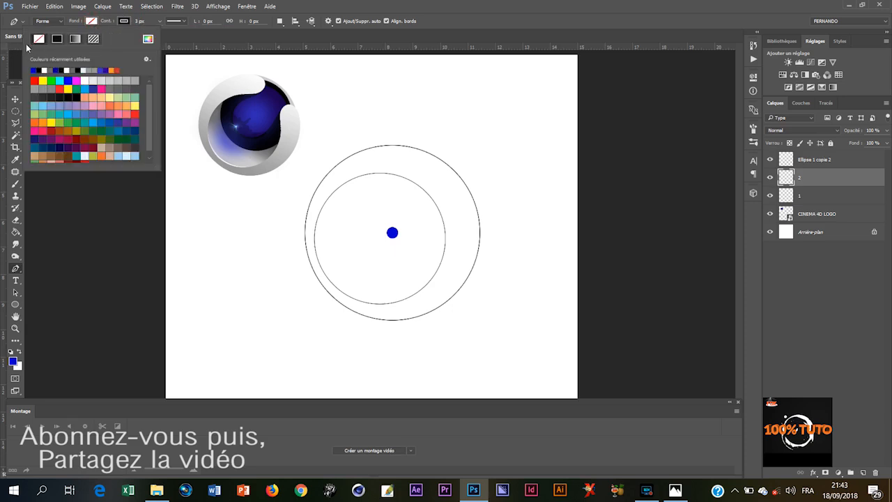
click(91, 22)
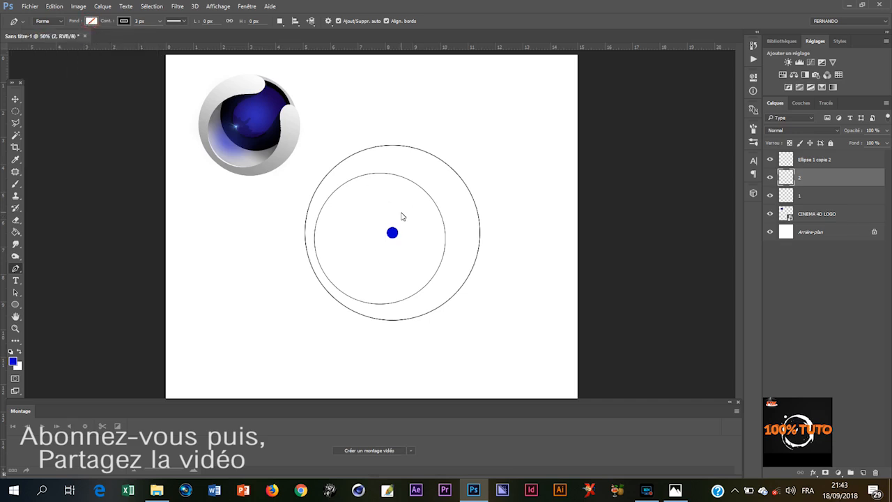
Step: Place a horizontal and a vertical guide crossing at the centre of the blue dot
key(ctrl+plus)
key(ctrl+plus)
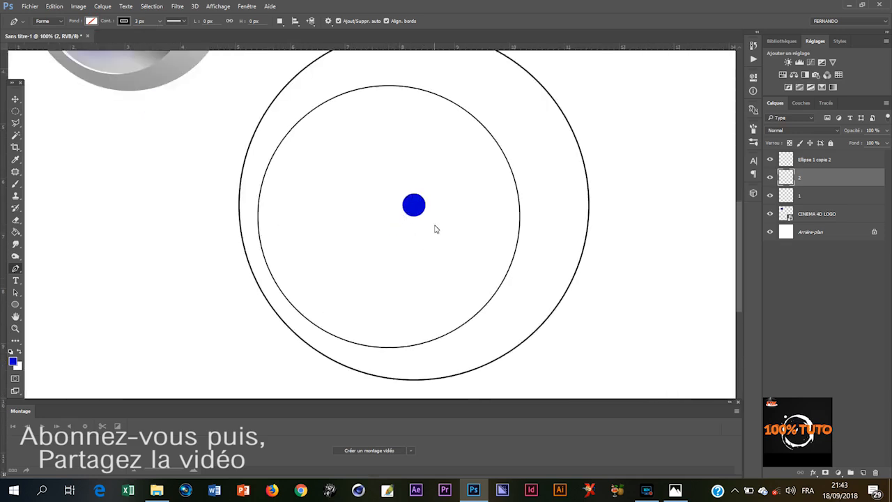
key(ctrl+minus)
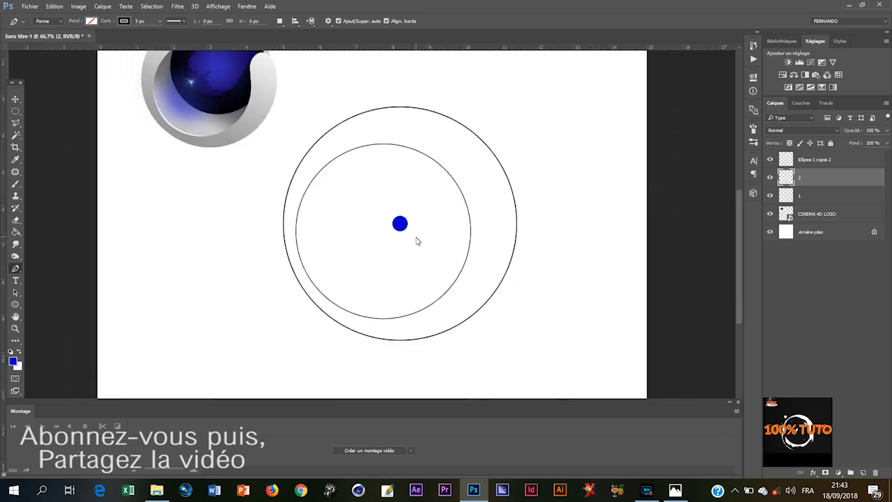
key(ctrl+minus)
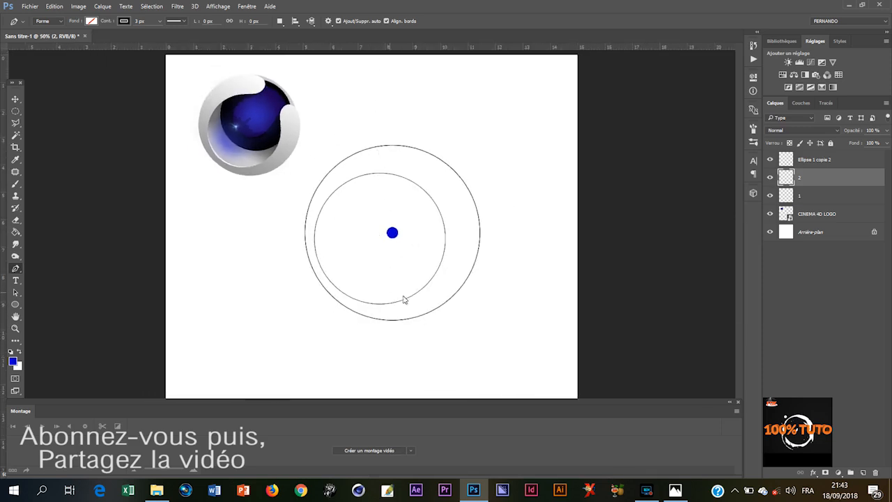
key(ctrl+r)
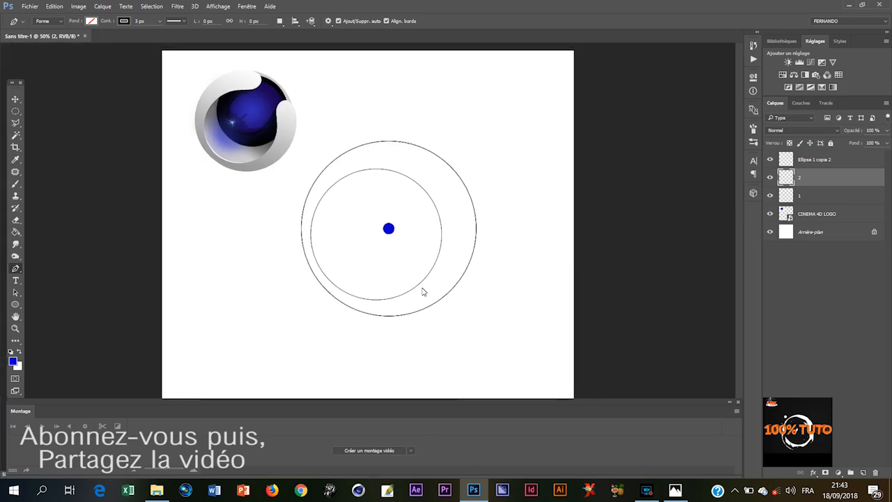
key(ctrl+r)
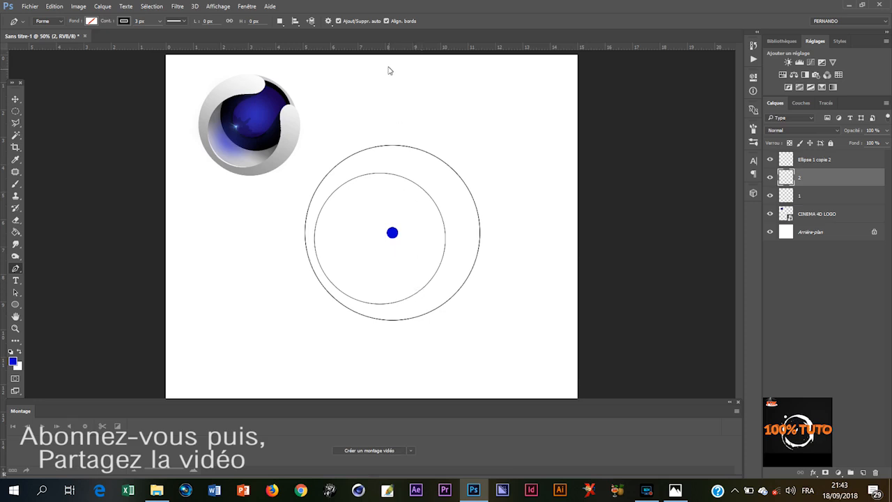
drag(392, 51, 399, 233)
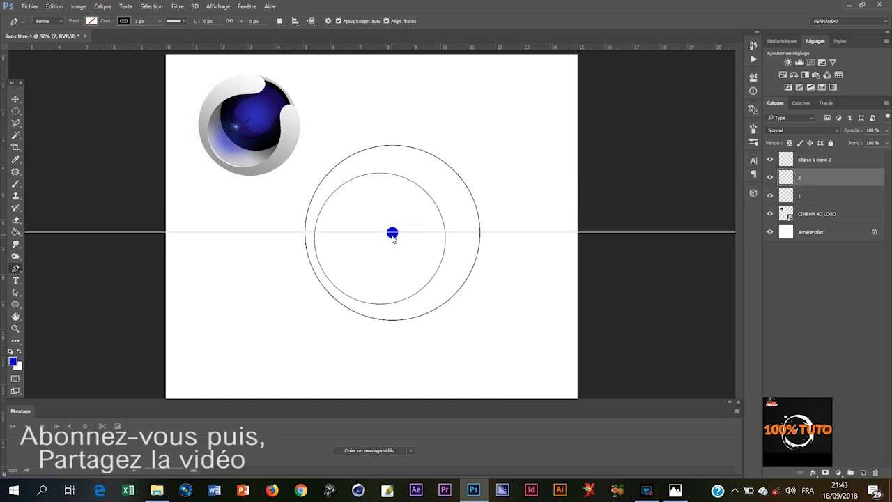
key(v)
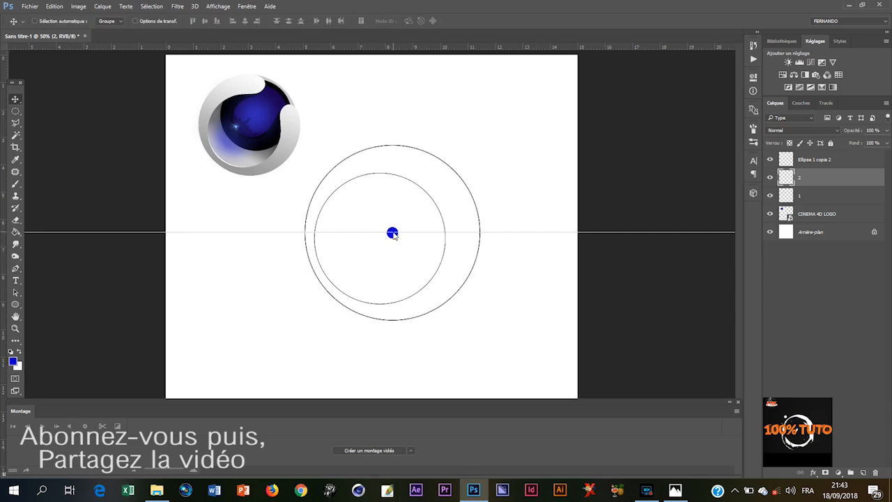
drag(392, 235, 392, 235)
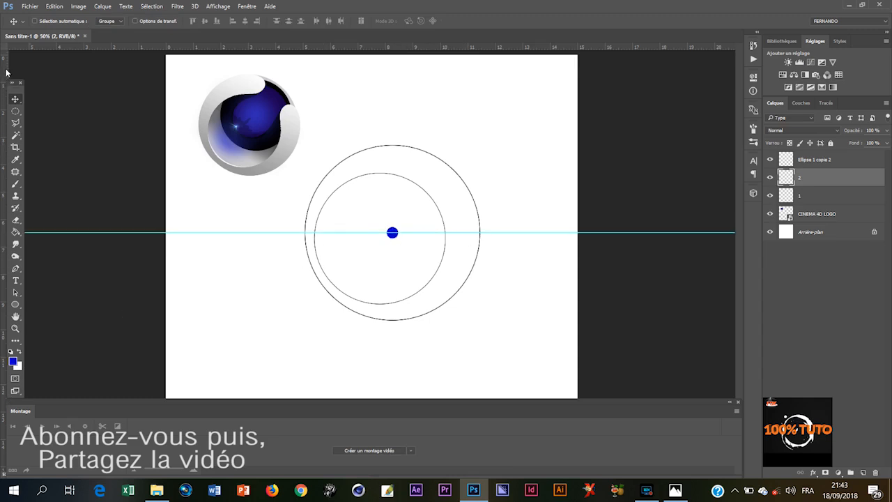
drag(24, 70, 393, 117)
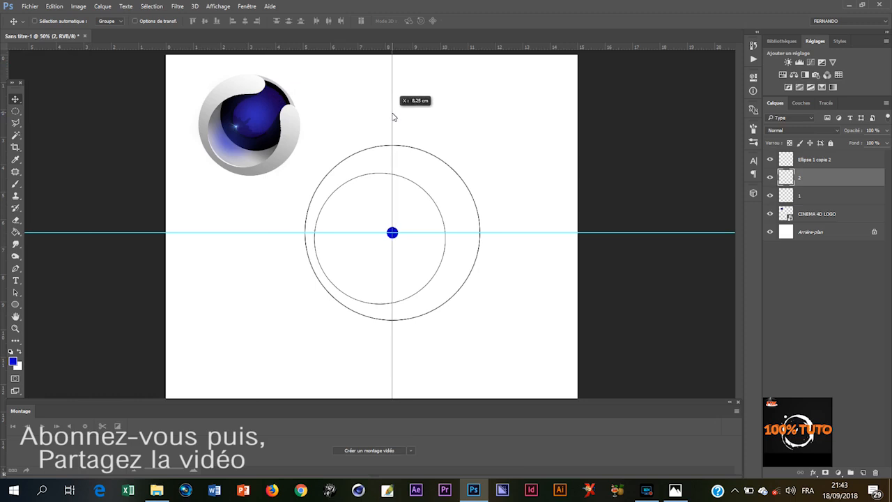
drag(393, 117, 393, 116)
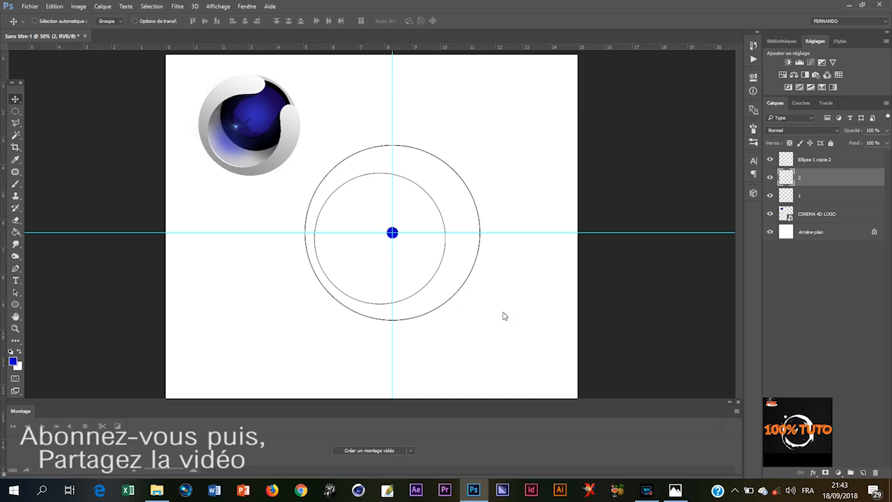
Step: Draw an open, rounded Pen curve bridging the inner and outer circles at their upper right to form the ring's end
key(ctrl)
key(ctrl+plus)
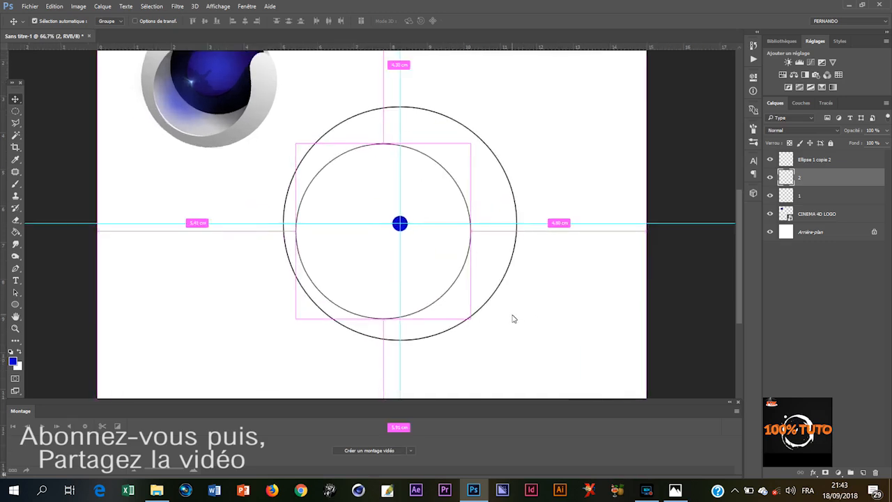
drag(479, 175, 473, 204)
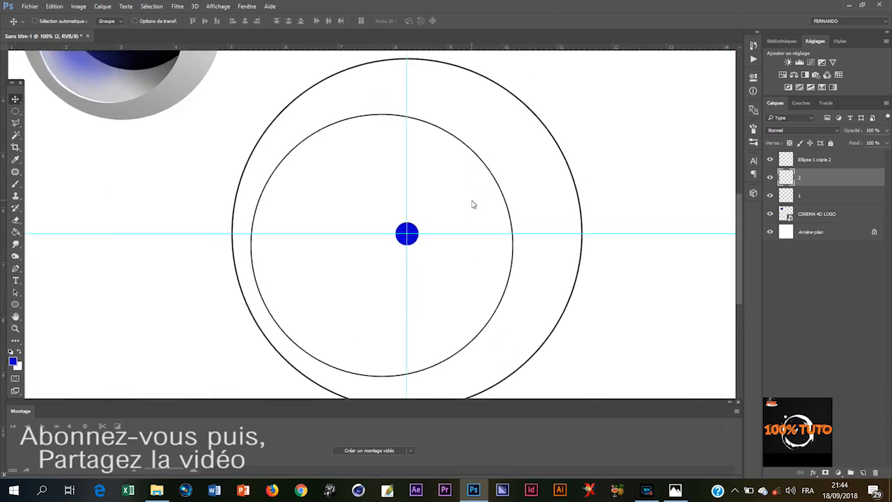
drag(474, 184, 424, 215)
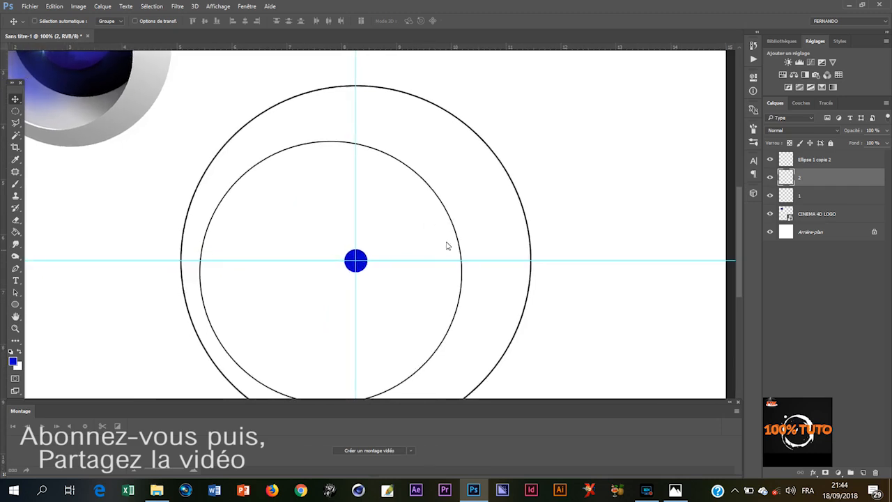
key(p)
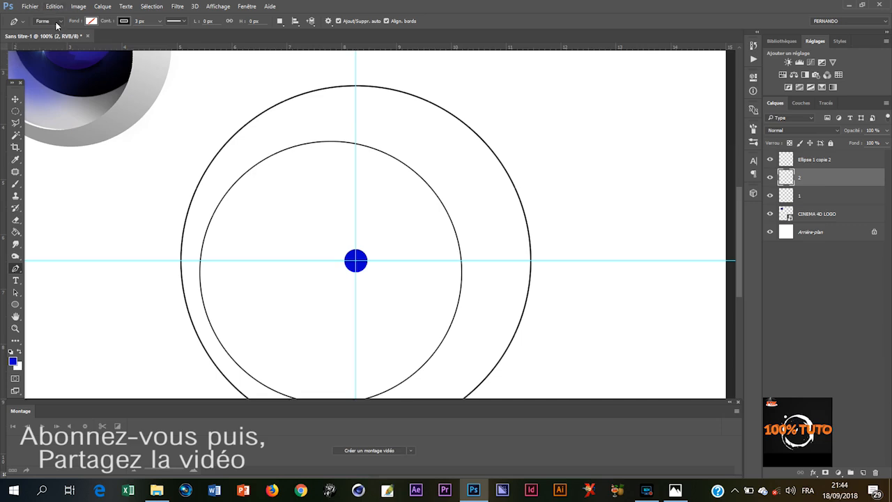
click(432, 189)
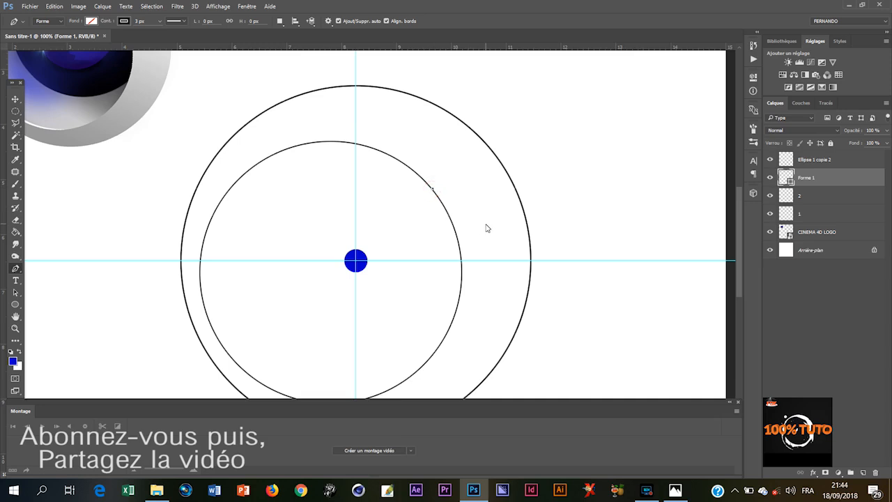
drag(462, 217, 481, 226)
drag(492, 151, 441, 88)
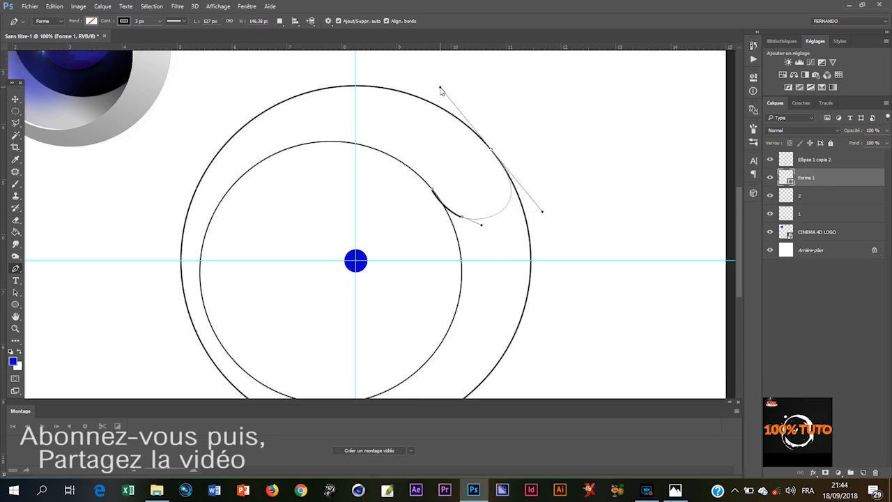
drag(440, 88, 439, 88)
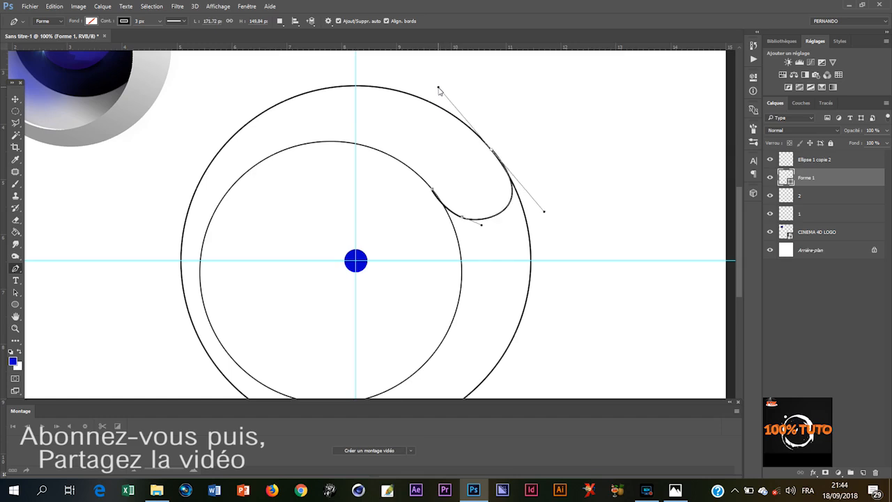
click(16, 100)
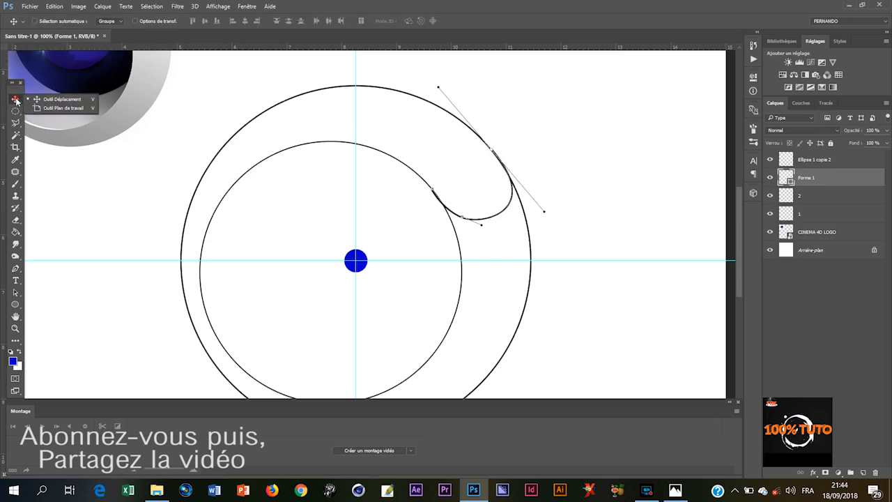
click(432, 149)
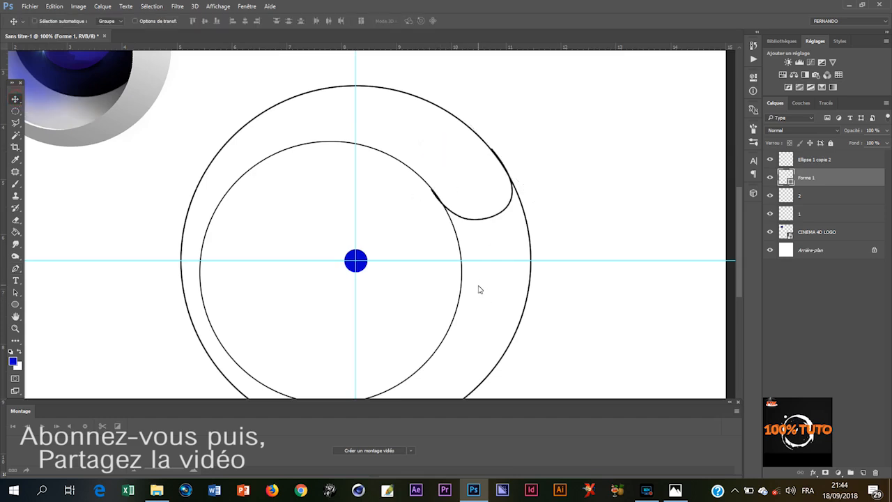
Step: Rasterize the Forme 1 shape layer containing the curve
right_click(837, 183)
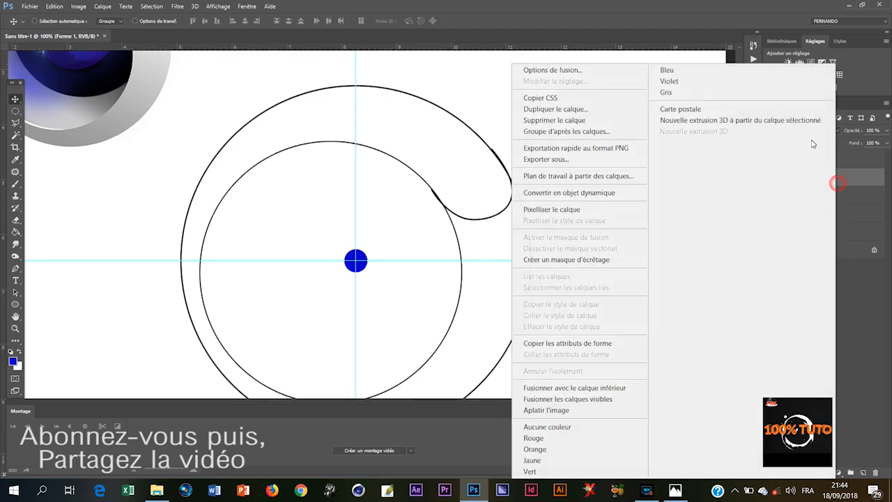
click(604, 210)
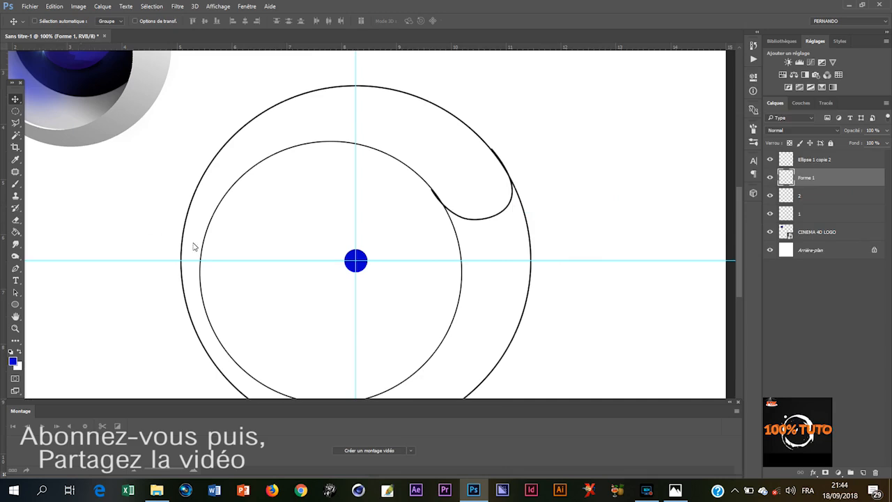
Step: Erase the two overshooting tips of the curve on layer Forme 1 using the Eraser with a smaller soft brush
click(17, 222)
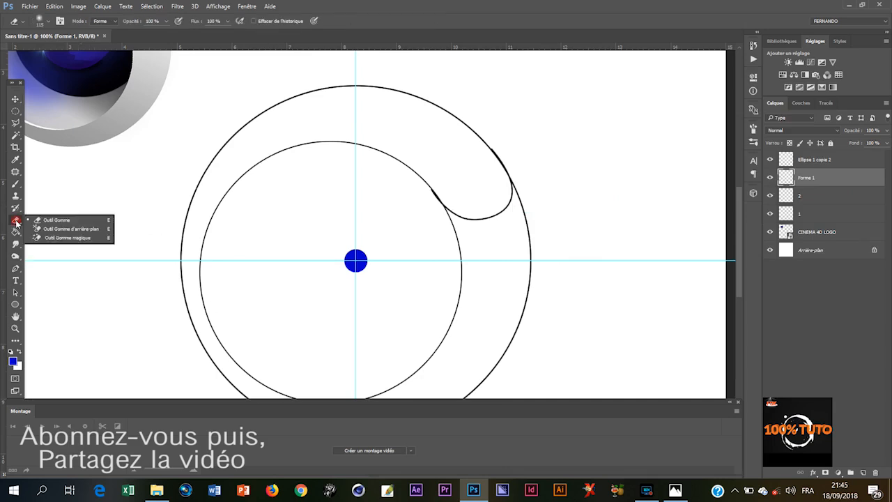
click(50, 222)
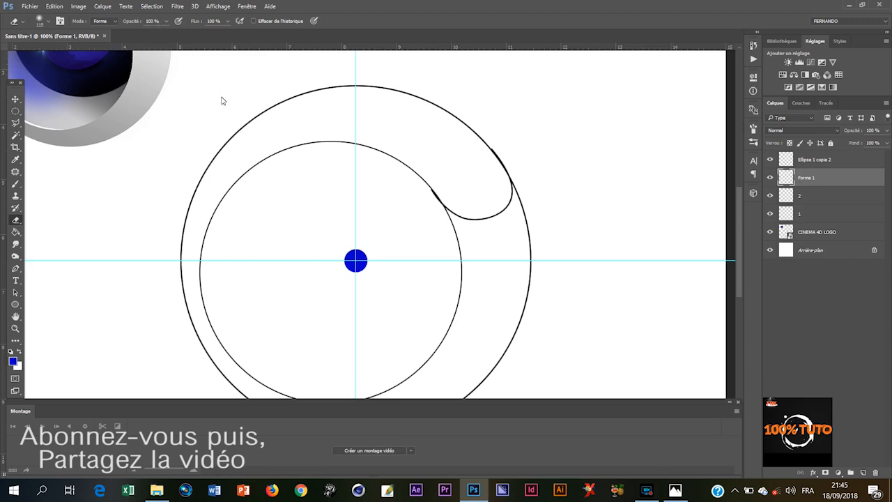
click(327, 179)
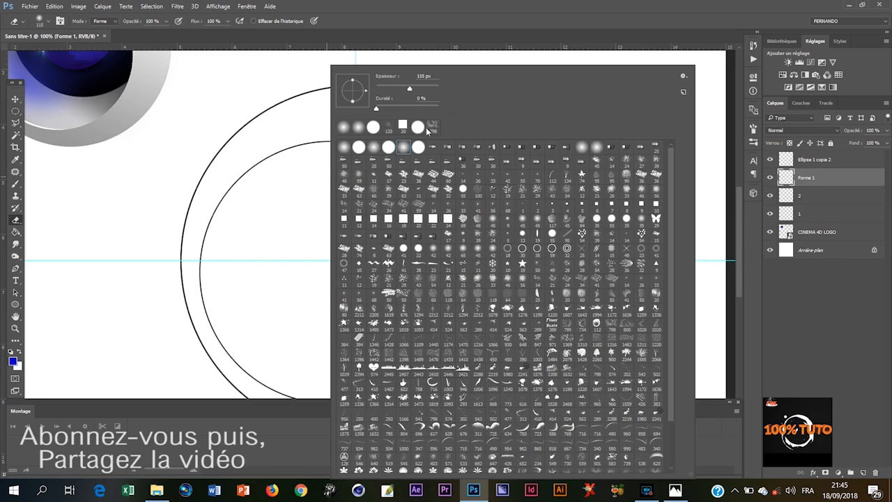
drag(410, 89, 388, 92)
key(Return)
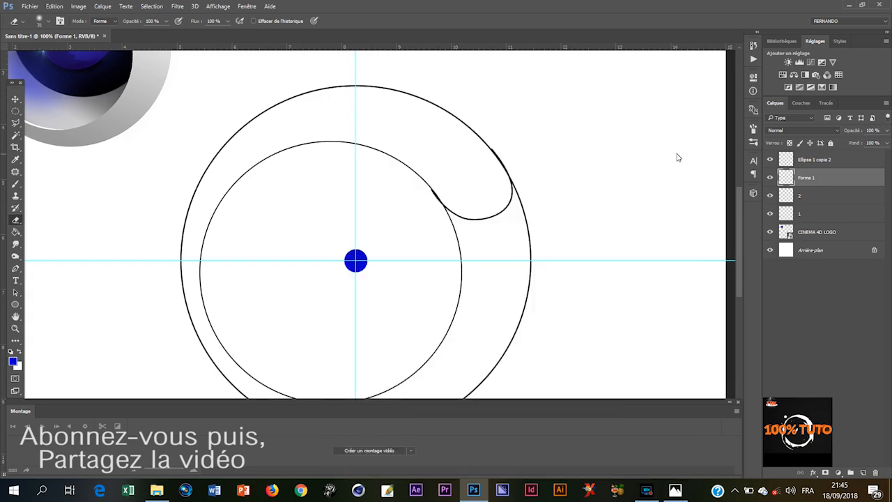
click(491, 146)
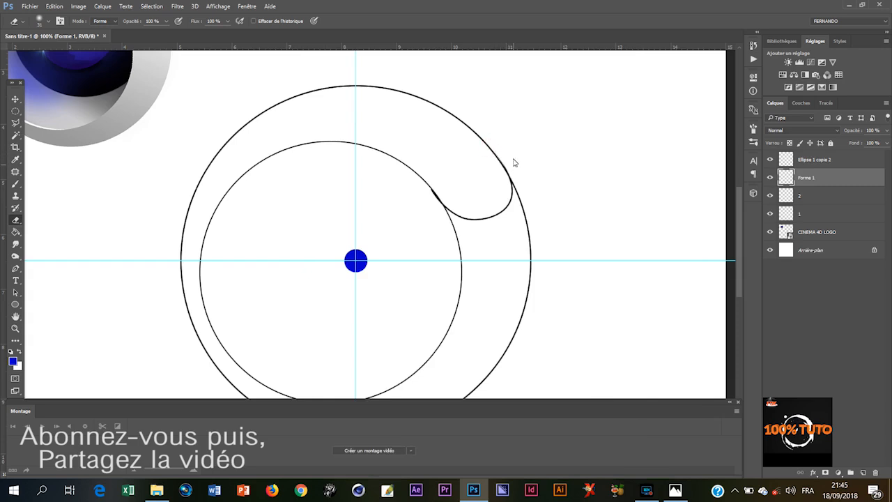
click(428, 193)
scroll(571, 255, down, 1)
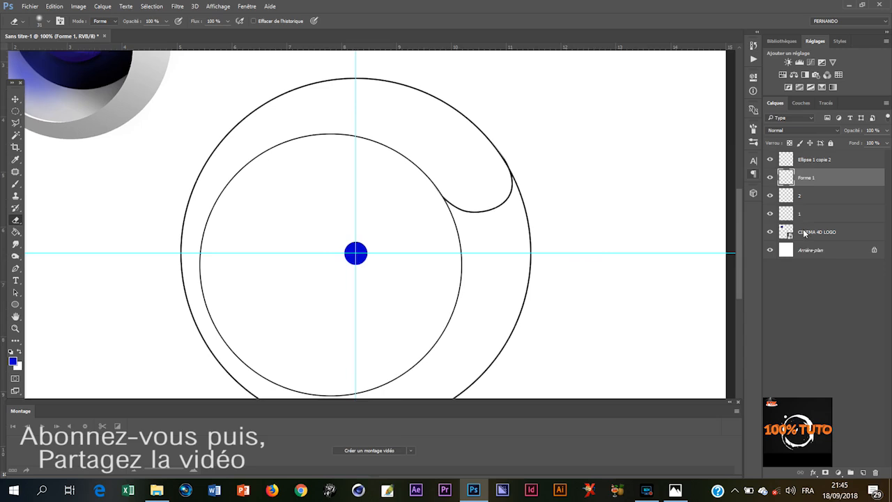
Step: Erase the right-hand arc of the inner circle on layer 2, from the rounded end down past the horizontal guide
click(819, 197)
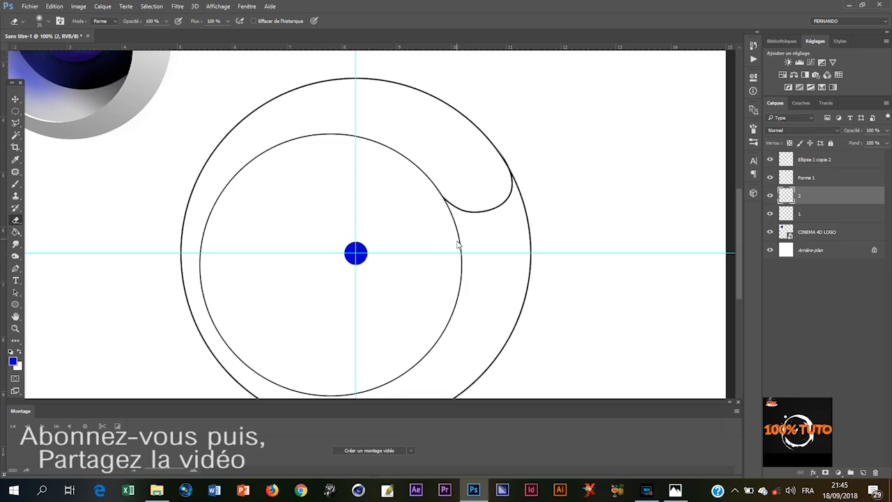
mouse_move(458, 245)
mouse_down()
mouse_move(462, 290)
mouse_move(451, 323)
mouse_move(458, 243)
mouse_move(447, 213)
mouse_up()
click(456, 233)
Step: Try to erase the outer circle's arc beside the rounded end on layer Forme 1
click(825, 179)
mouse_move(538, 214)
mouse_down()
mouse_move(531, 244)
mouse_move(526, 225)
mouse_up()
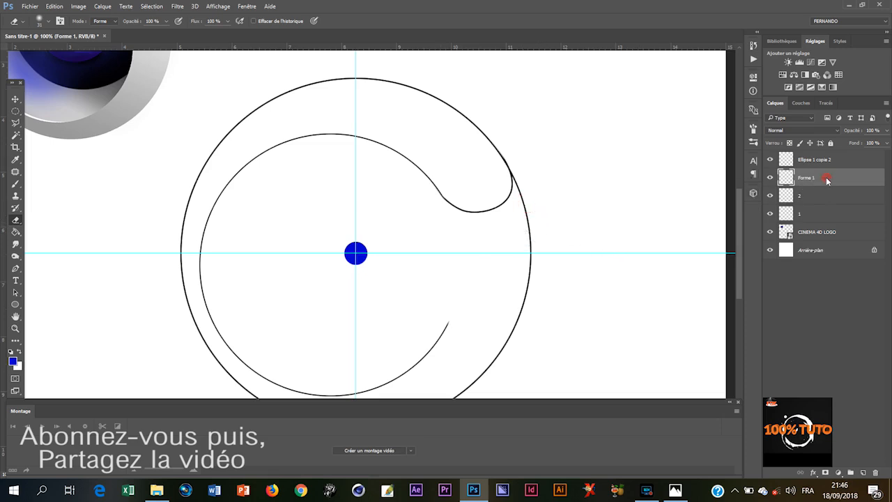
click(524, 199)
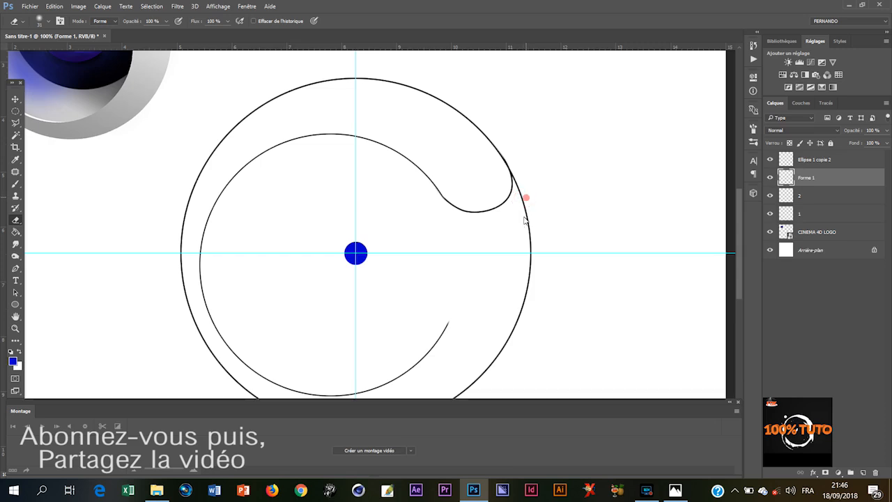
click(528, 191)
drag(522, 195, 542, 242)
click(770, 179)
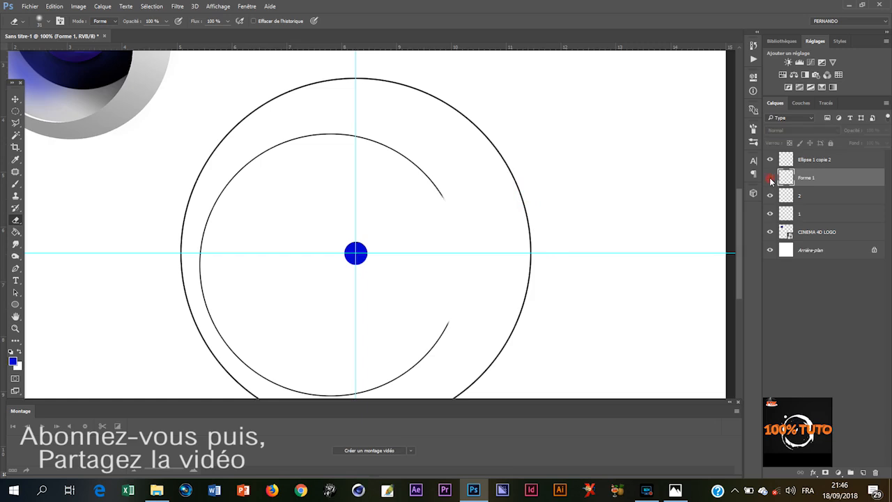
click(771, 179)
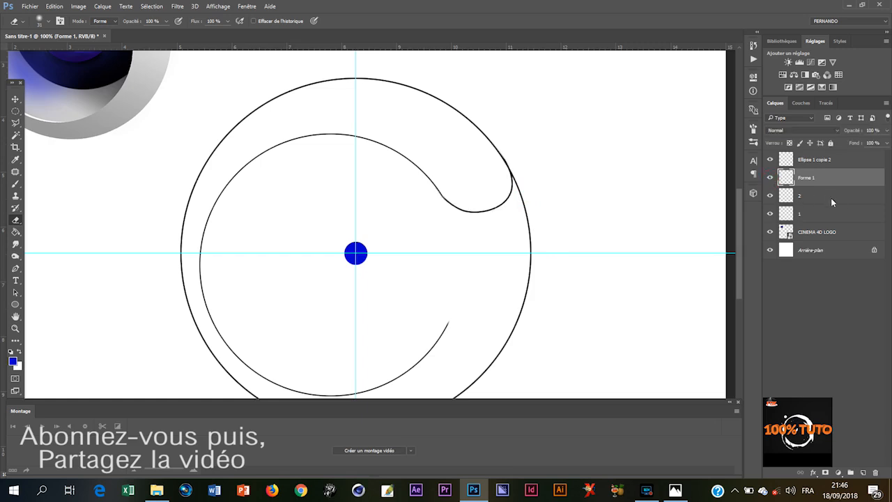
Step: Erase the right-hand arc of the outer circle on layer 1, from the rounded end down past the horizontal guide
click(819, 215)
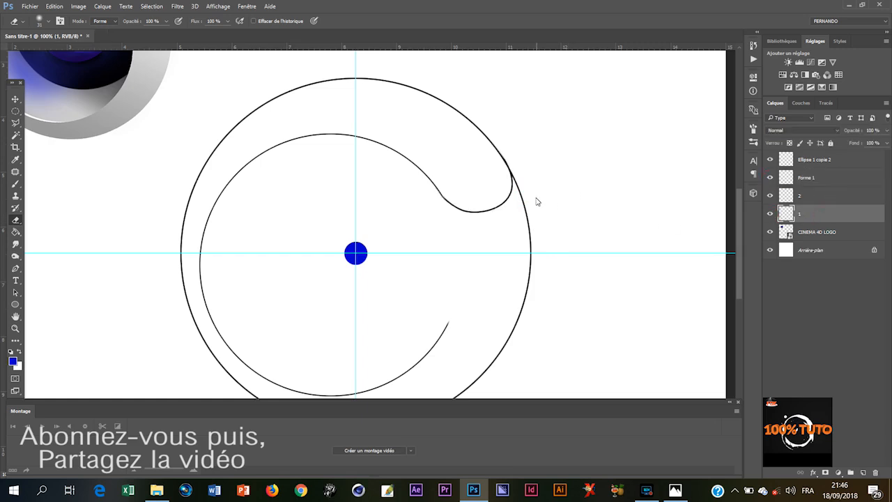
mouse_move(526, 201)
mouse_down()
mouse_move(530, 242)
mouse_move(522, 194)
mouse_up()
drag(534, 244, 522, 310)
click(16, 123)
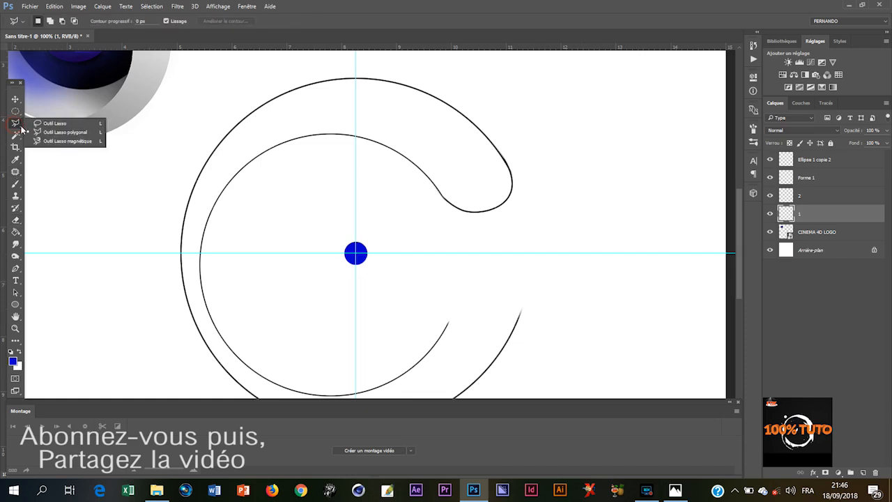
click(65, 134)
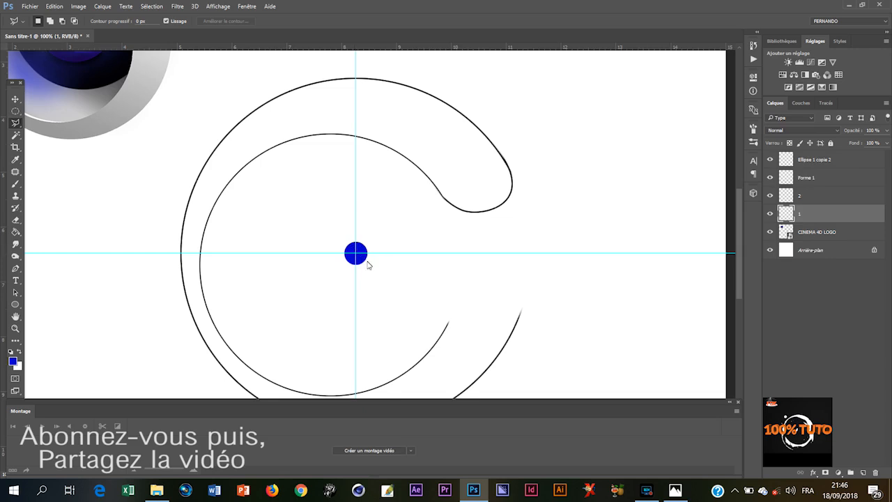
key(v)
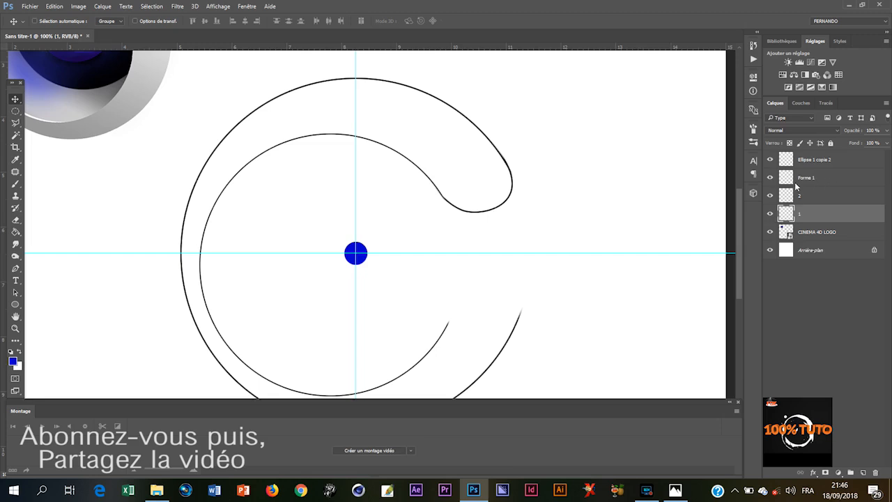
Step: Merge layers Forme 1, 2 and 1 into a single layer
click(770, 179)
click(770, 179)
click(824, 178)
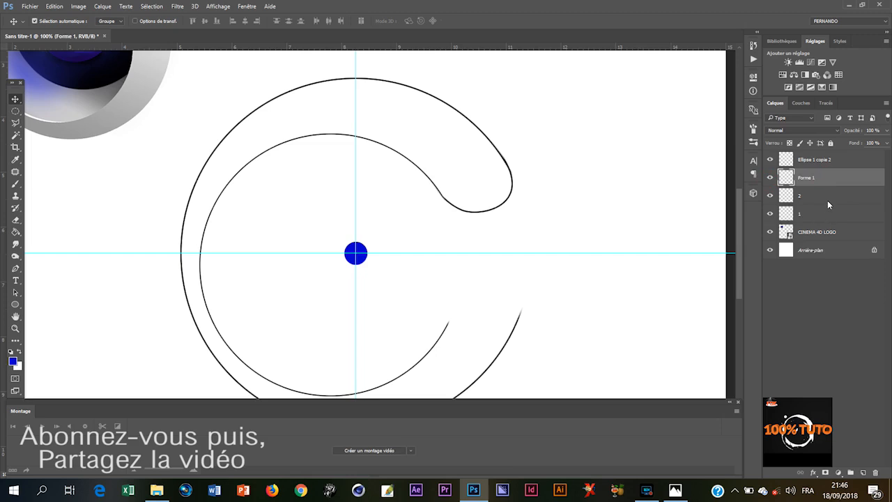
shift+click(825, 196)
shift+click(819, 214)
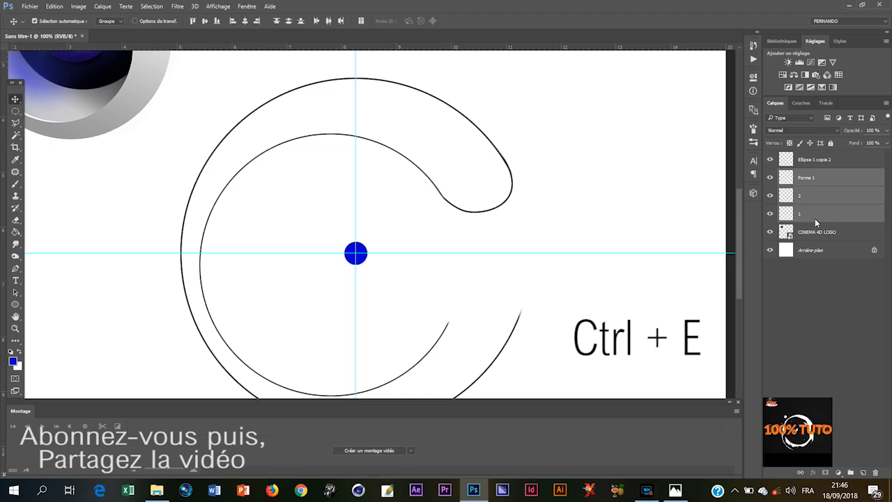
key(ctrl+e)
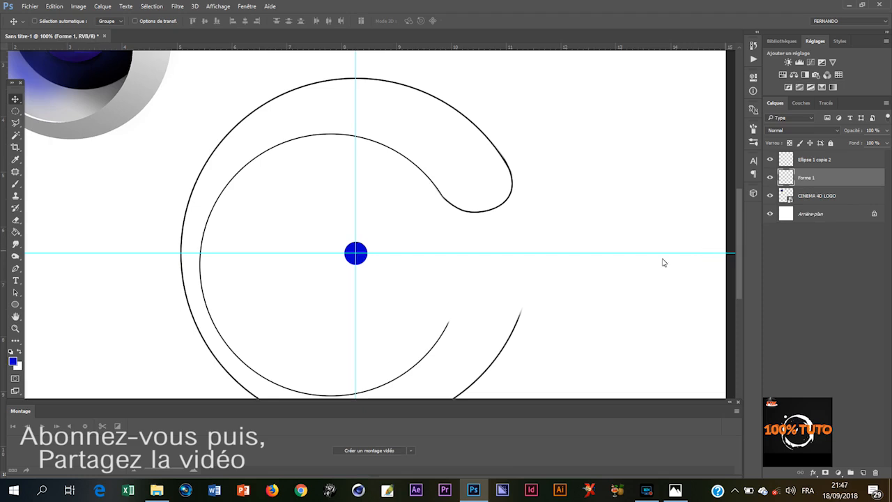
Step: Select everything below the horizontal guide with the Polygonal Lasso, delete the ring's lower half, and deselect
click(14, 124)
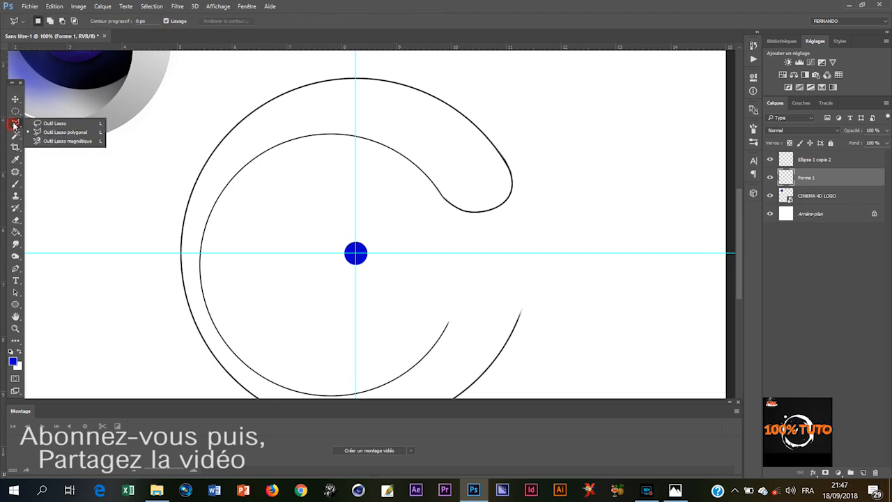
click(39, 132)
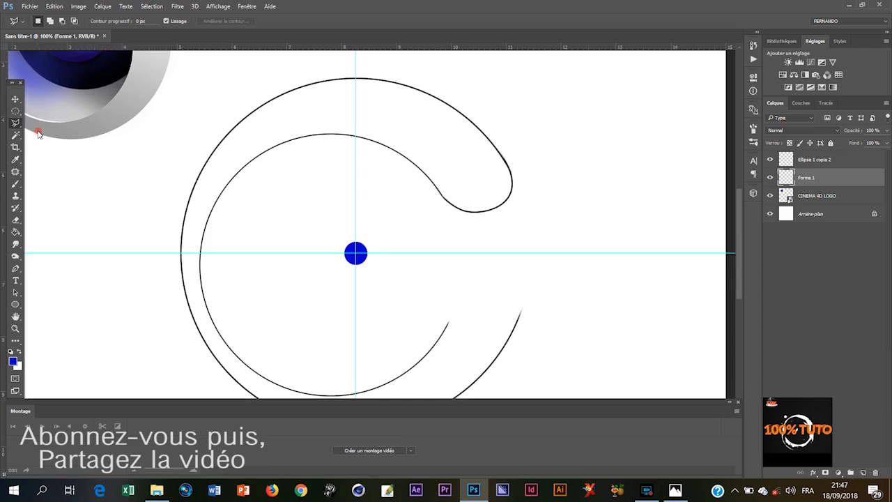
click(151, 254)
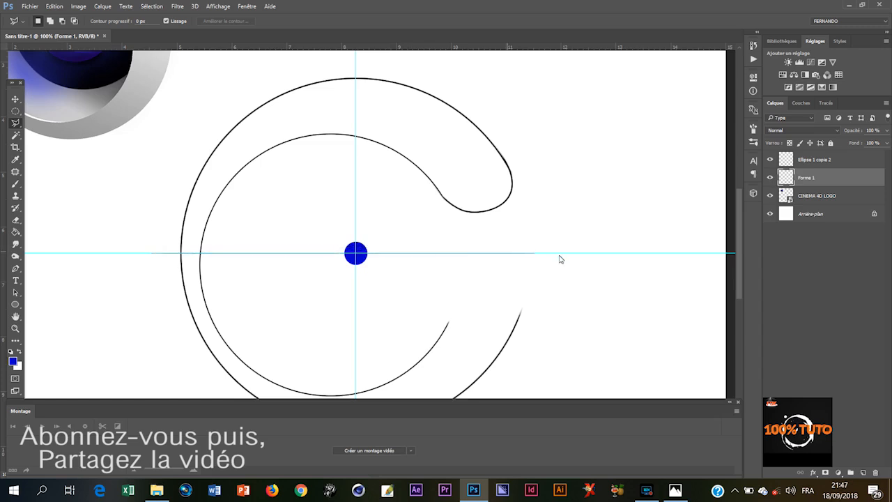
click(606, 253)
scroll(603, 293, down, 5)
click(596, 352)
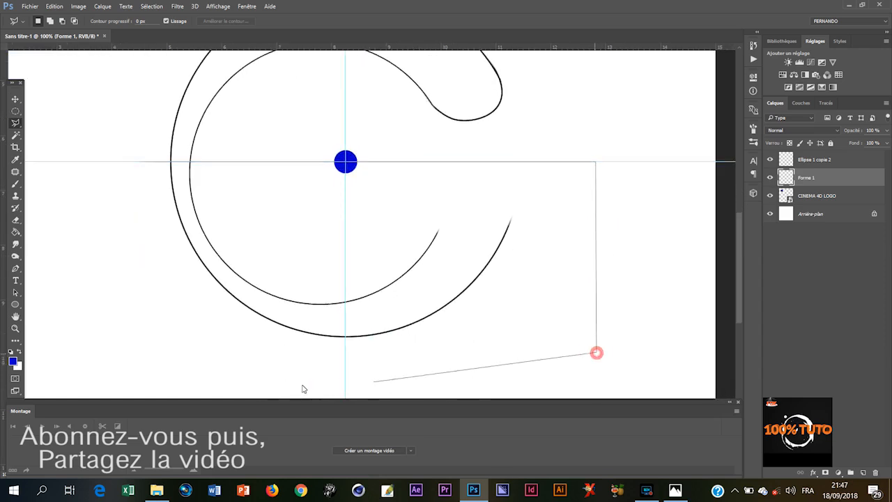
click(241, 373)
click(82, 293)
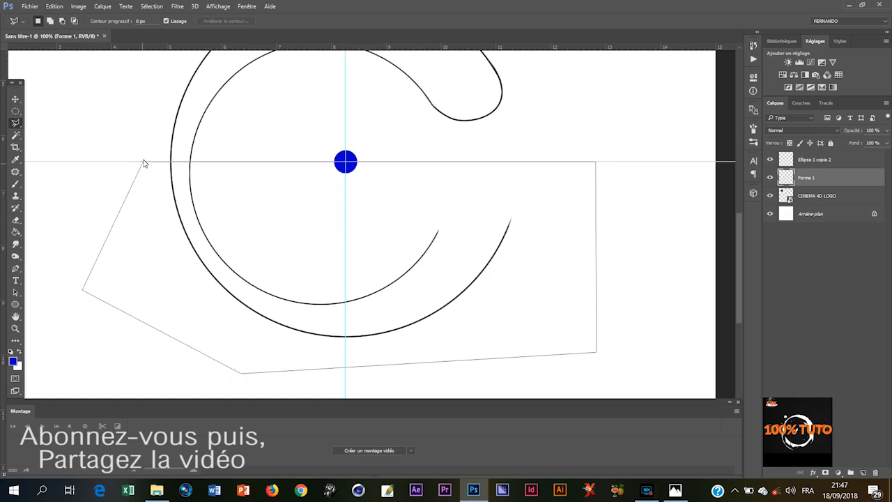
click(141, 162)
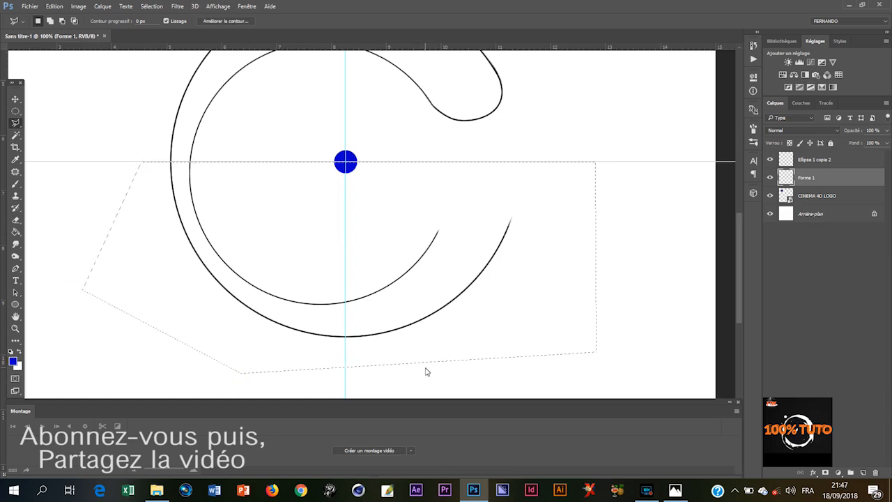
key(Delete)
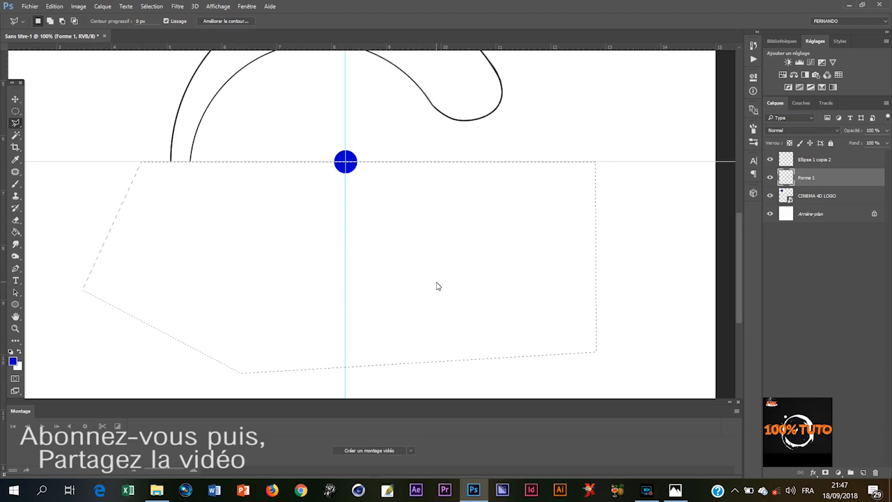
key(ctrl+d)
key(ctrl+minus)
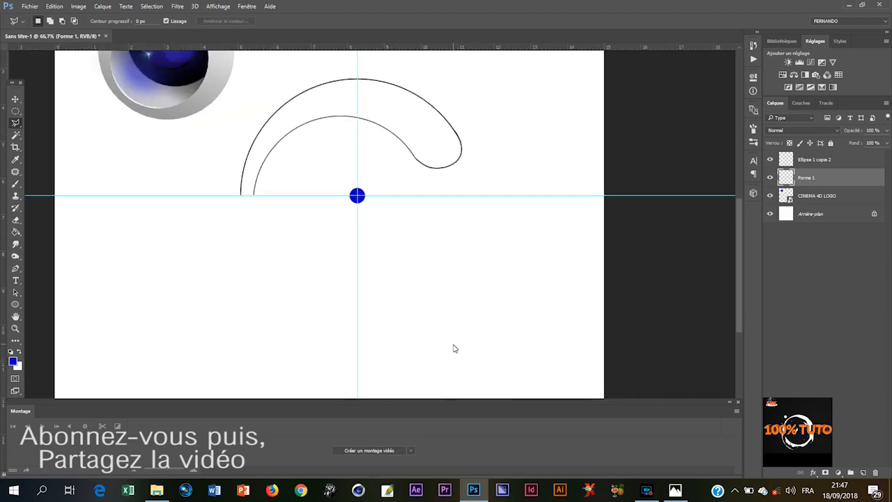
Step: Duplicate the upper half ring, flip the copy with Symétrie axe vertical, and align it below the guide to complete the ring
key(v)
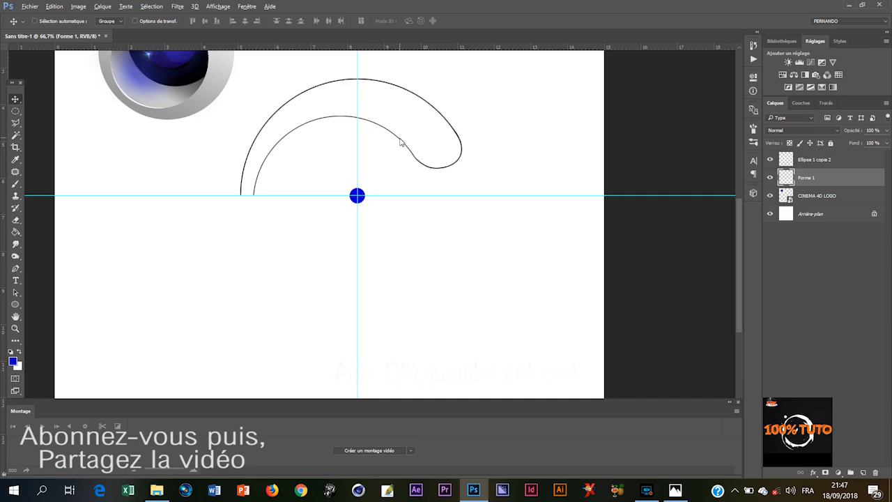
drag(401, 141, 402, 175)
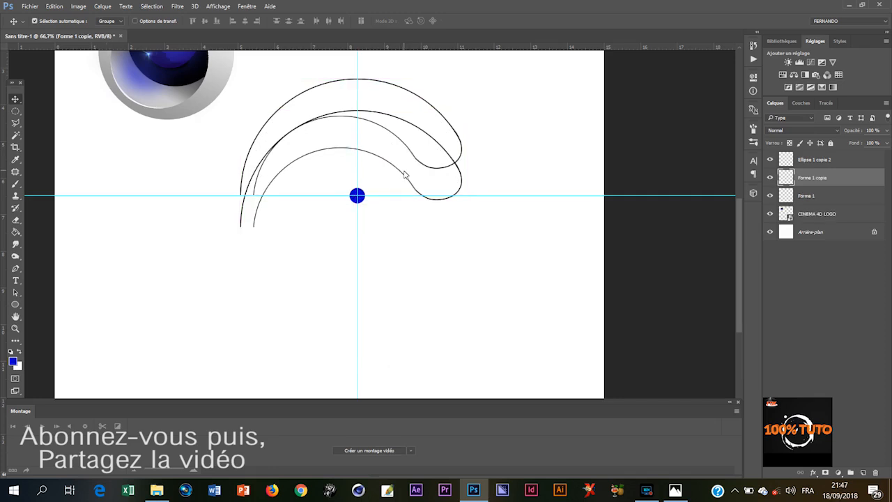
key(ctrl+t)
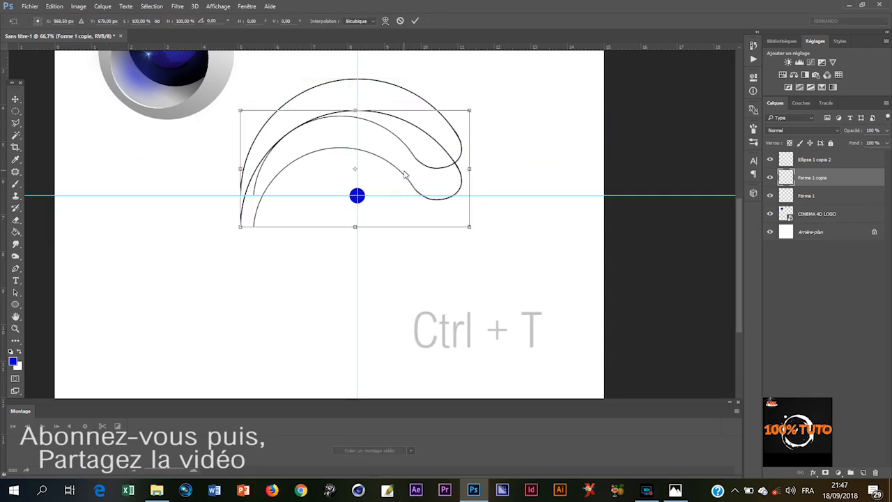
right_click(450, 220)
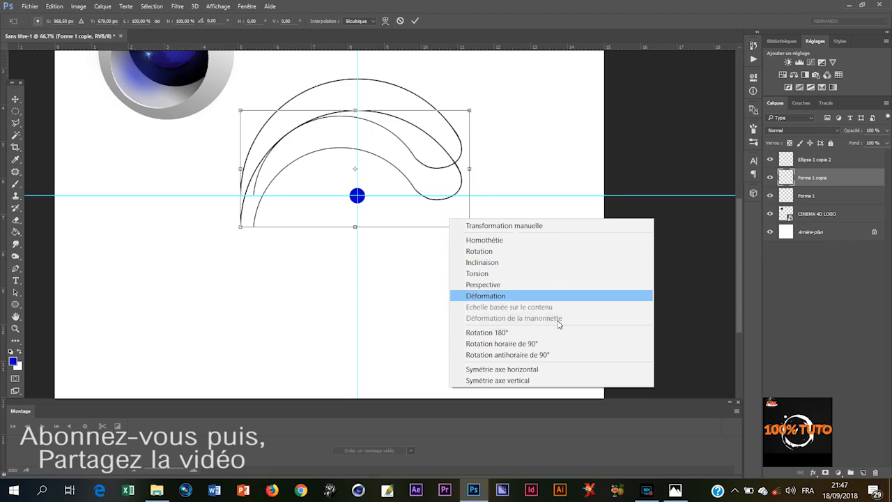
click(534, 383)
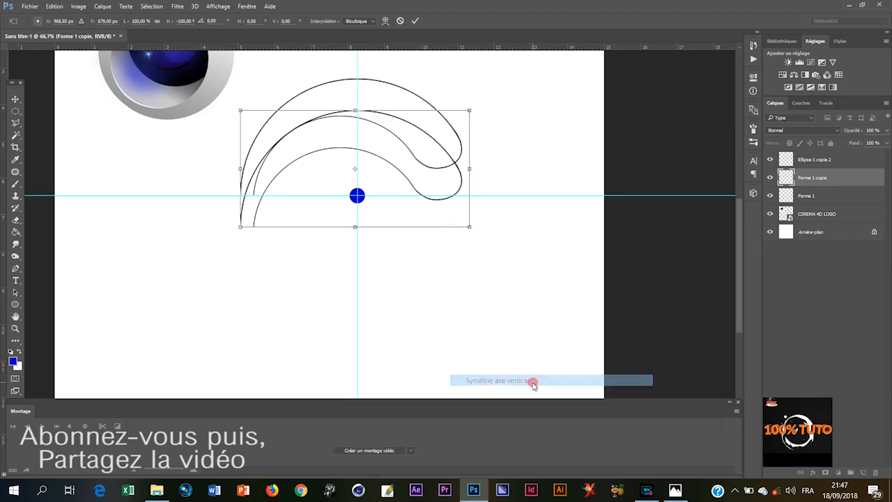
drag(376, 163, 384, 262)
key(Return)
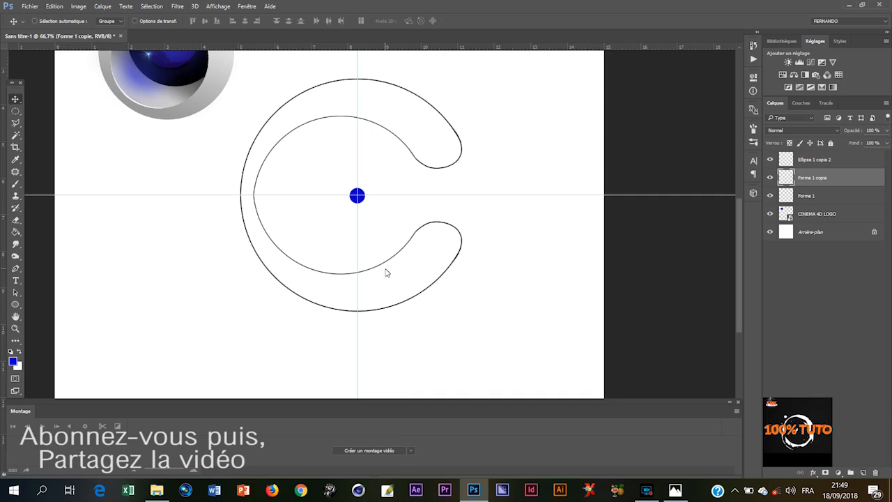
Step: Remove the horizontal guide and merge layers Forme 1 copie and Forme 1
drag(187, 199, 225, 33)
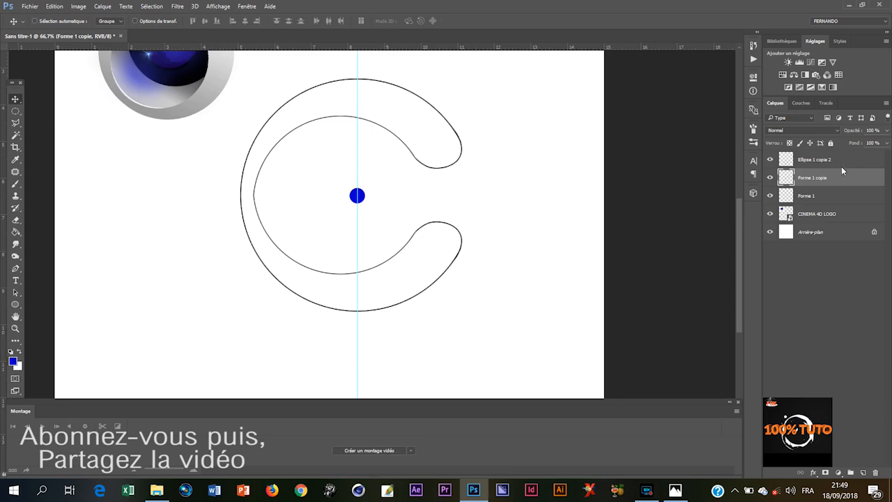
shift+click(830, 197)
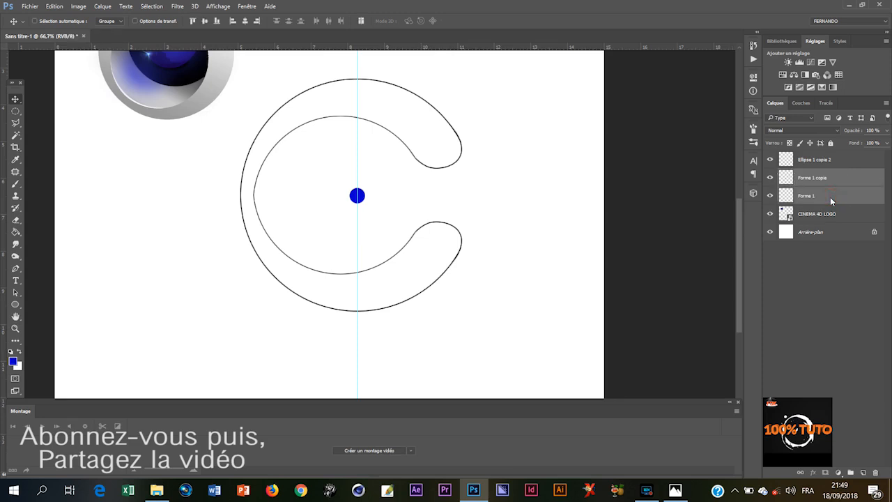
key(ctrl+e)
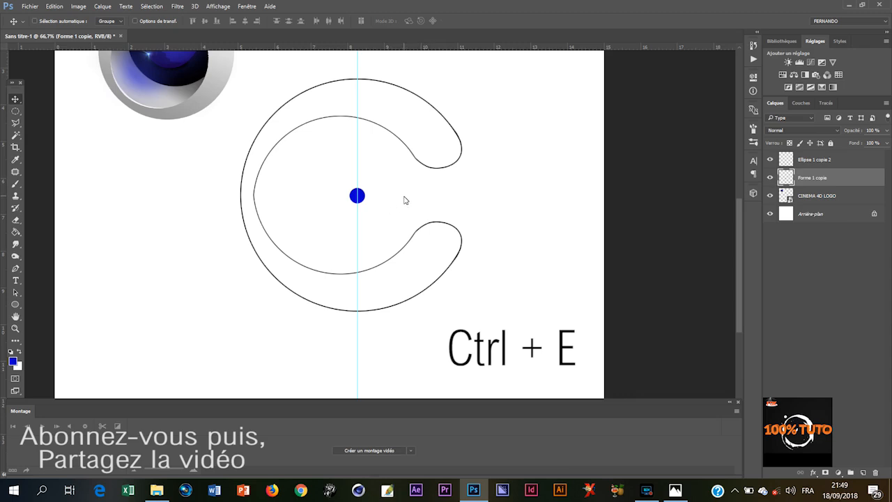
Step: Nudge the merged ring on layer Forme 1 copie to centre it on the vertical guide
click(383, 183)
drag(384, 185, 384, 187)
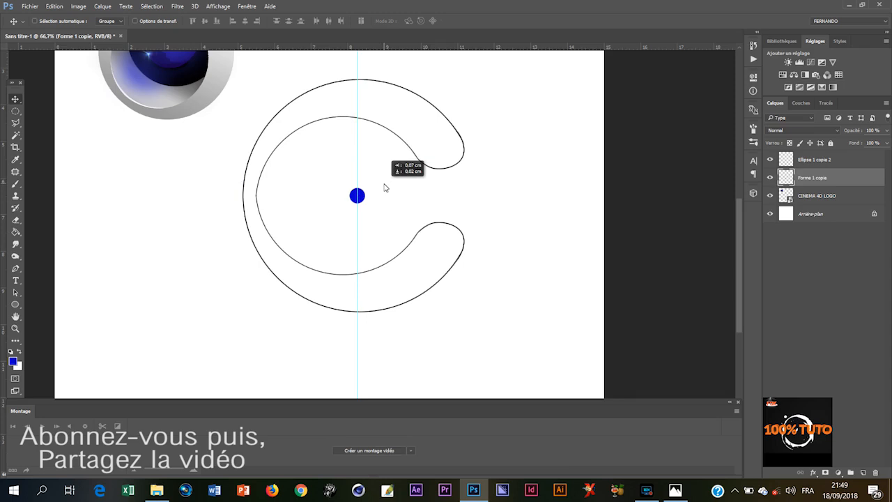
drag(385, 187, 384, 187)
key(ctrl)
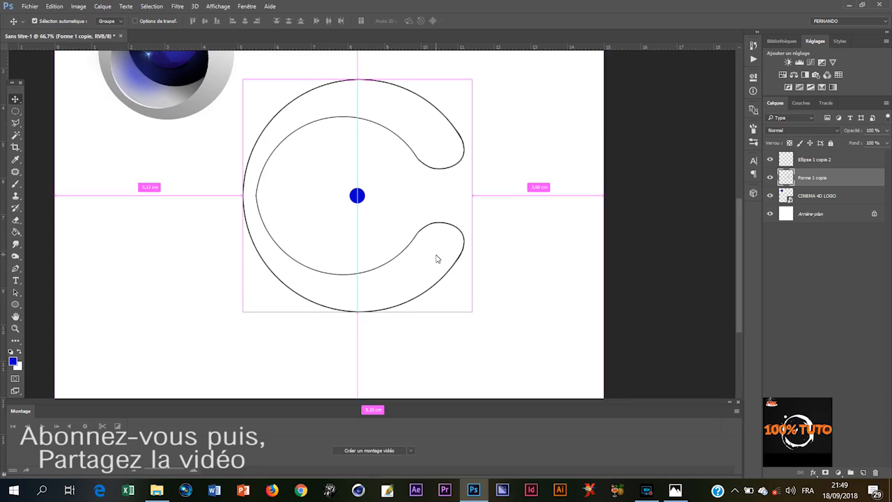
Step: Rotate the ring to about -42° so its opening faces up and right, and shift it down along the vertical guide
key(ctrl+t)
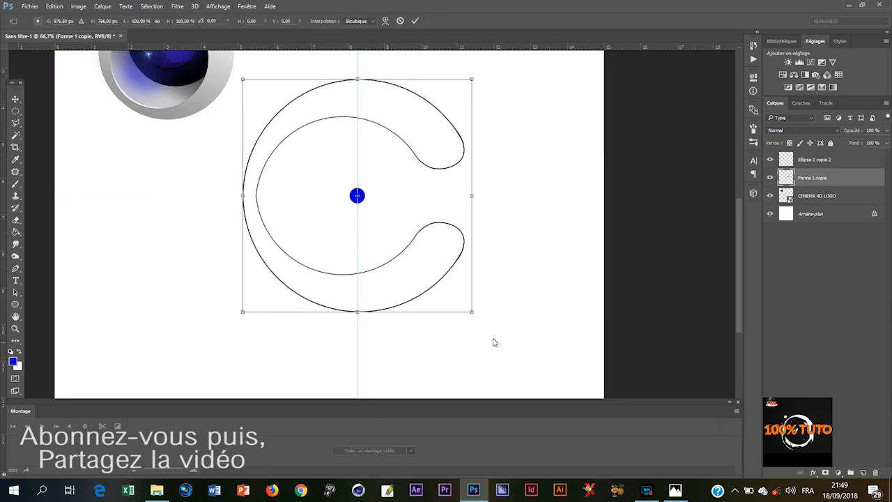
drag(497, 336, 553, 207)
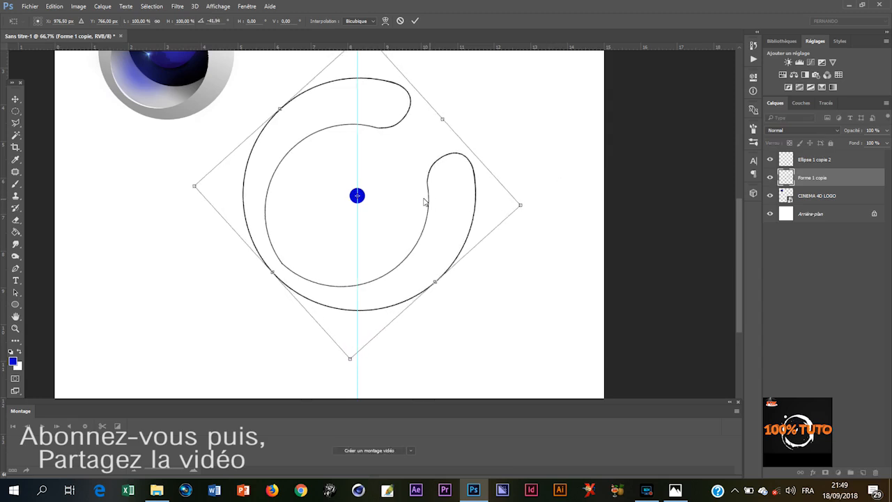
drag(419, 201, 418, 209)
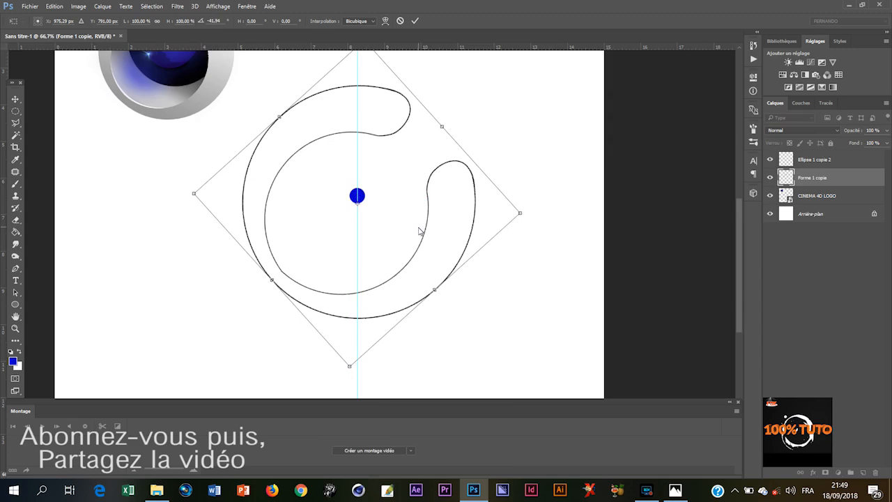
drag(406, 209, 409, 223)
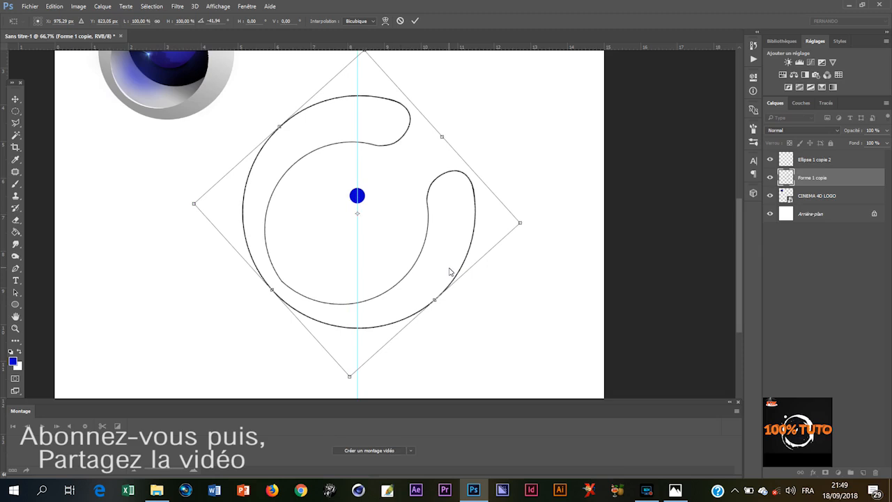
key(Return)
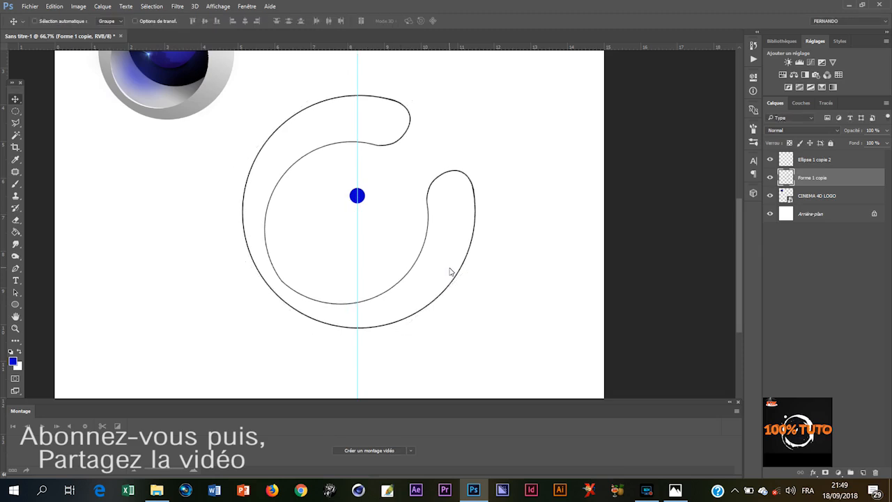
Step: Compare the rotated ring outline with the reference logo
scroll(442, 266, up, 5)
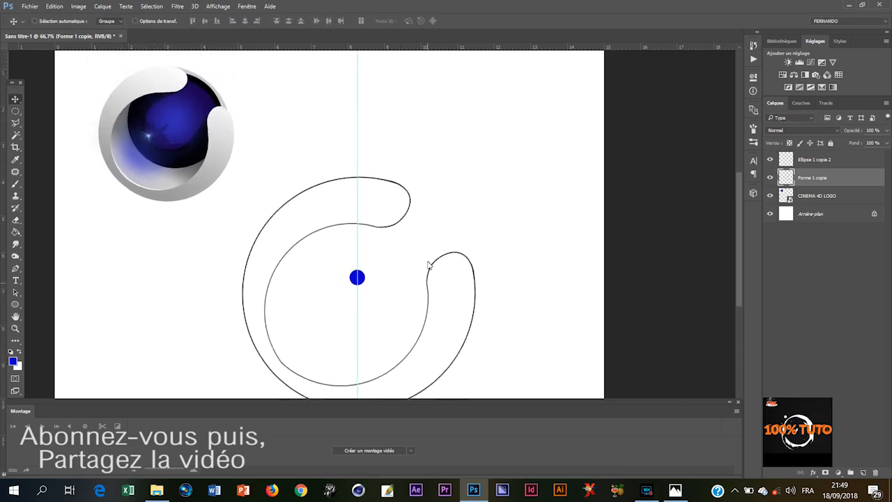
scroll(428, 259, down, 1)
scroll(429, 259, up, 4)
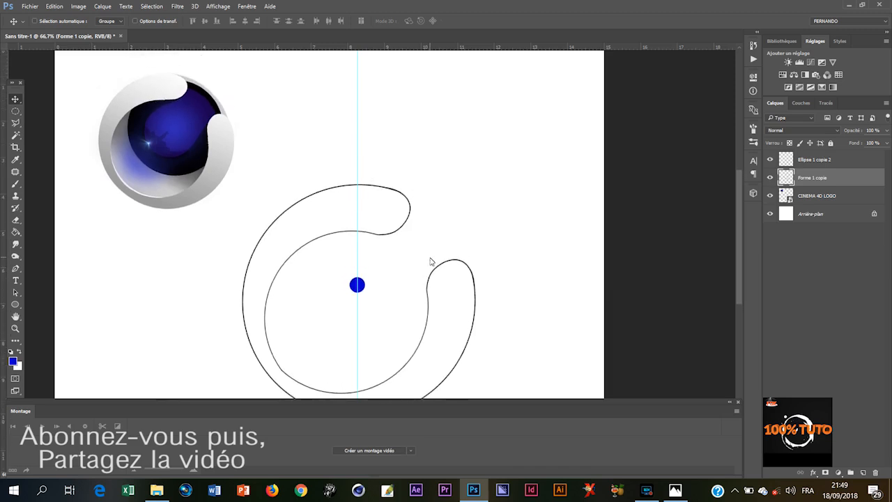
scroll(431, 256, down, 3)
scroll(430, 256, down, 1)
scroll(414, 245, up, 3)
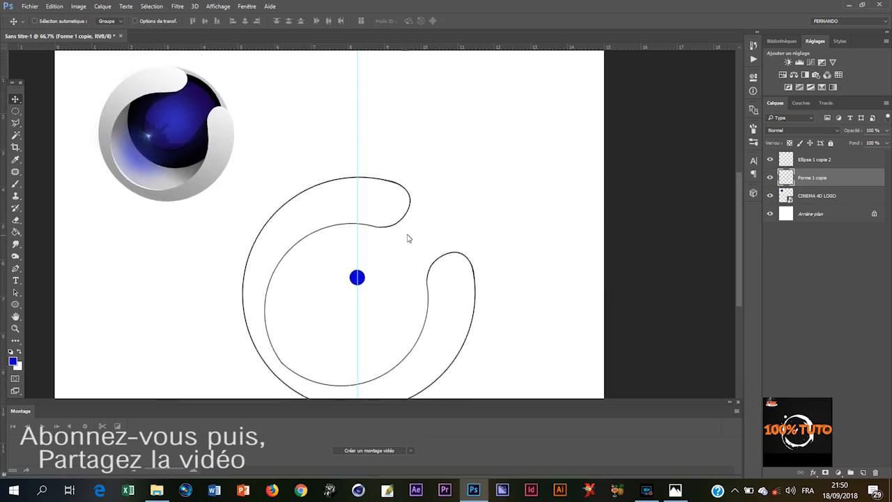
scroll(419, 244, down, 3)
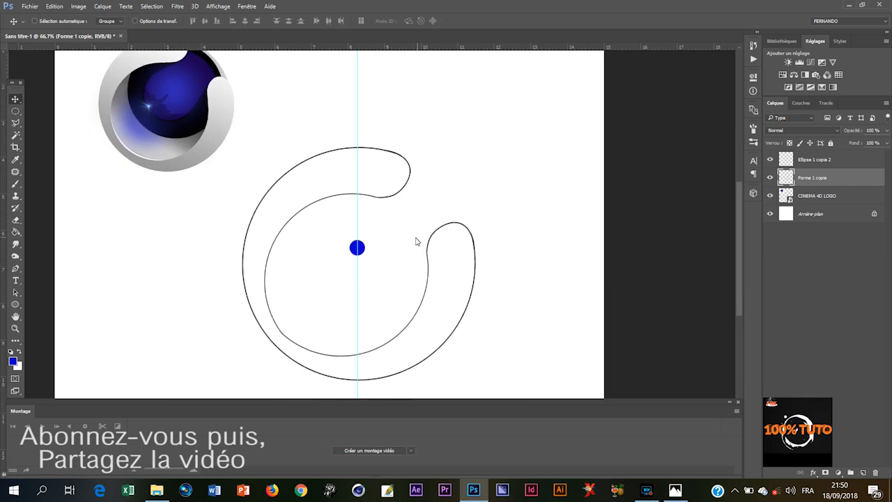
Step: Try enlarging the blue dot inside the ring, and delete its layer Ellipse 1 copie 2
click(850, 161)
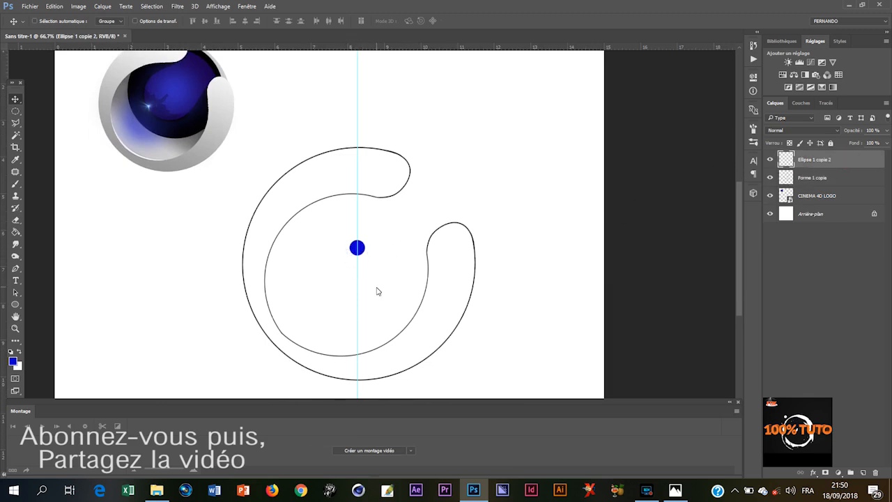
key(ctrl+t)
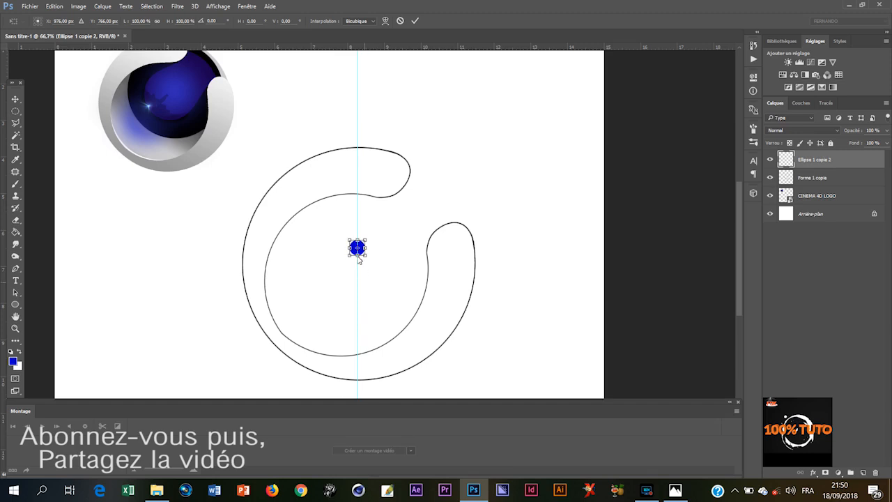
drag(366, 241, 400, 202)
drag(370, 240, 383, 237)
key(Return)
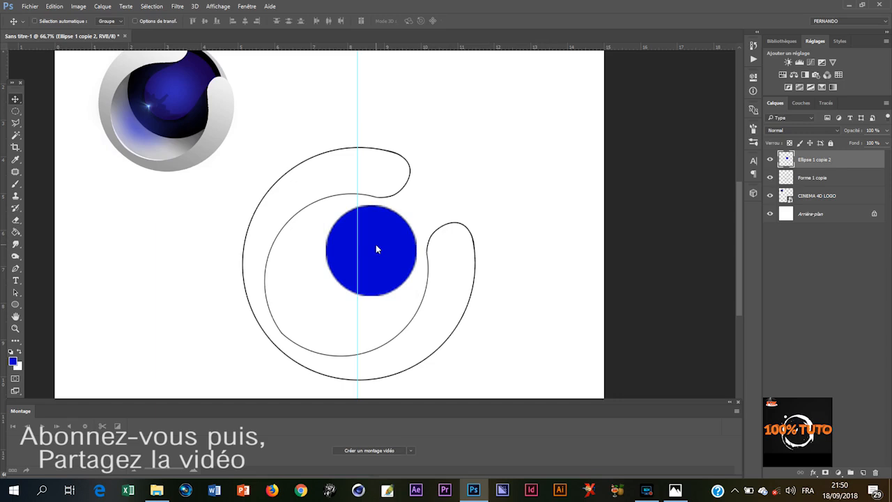
key(Delete)
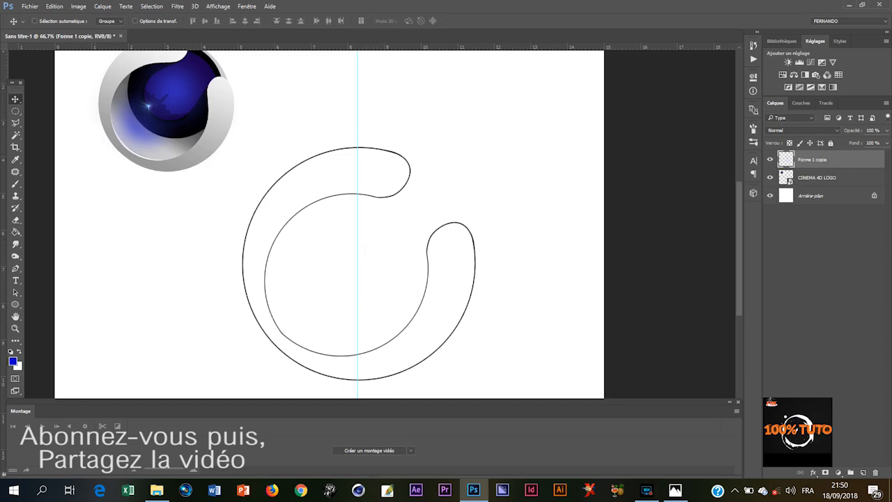
Step: Draw an unfilled circle about 417 px in diameter with a 3 px black outline using the Ellipse tool
click(16, 305)
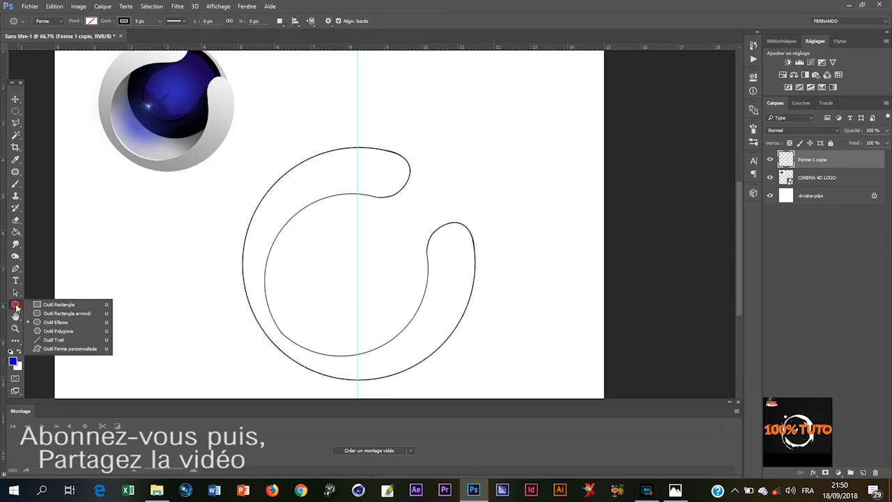
click(95, 321)
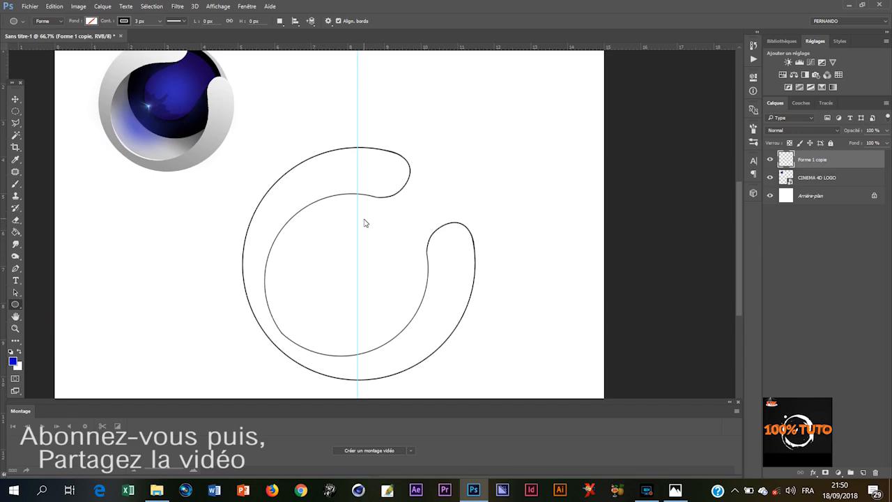
drag(361, 216, 490, 373)
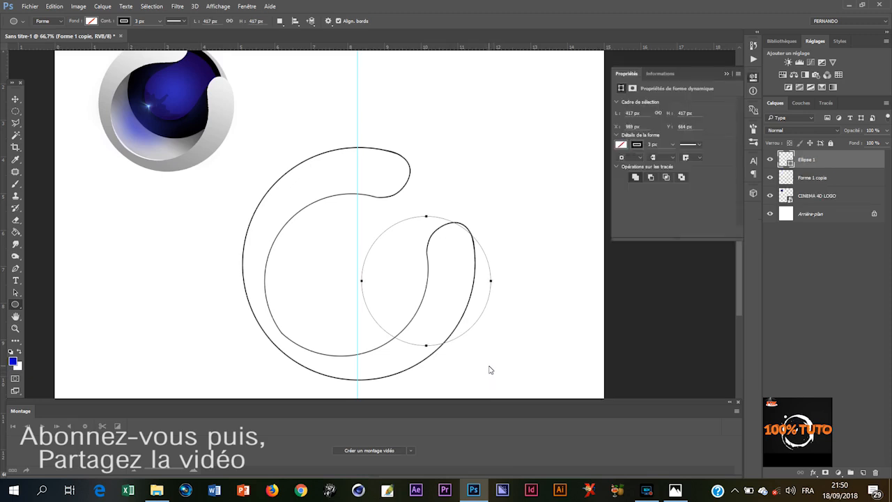
Step: Move the new circle so it overlaps both ends of the ring's opening, and rasterize its layer Ellipse 1
click(14, 99)
drag(392, 261, 353, 233)
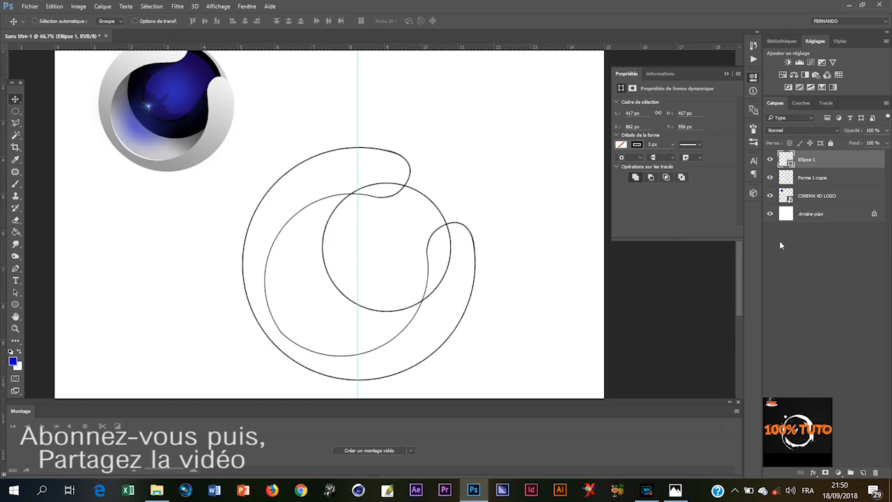
right_click(831, 164)
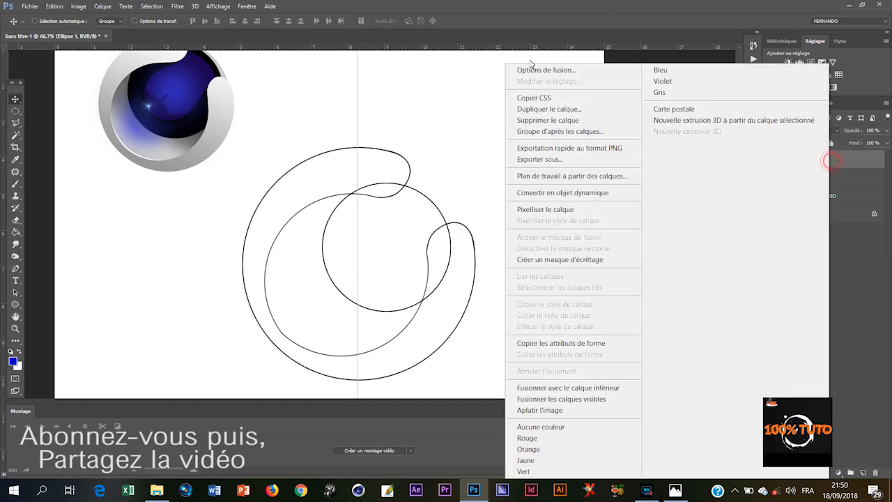
click(593, 205)
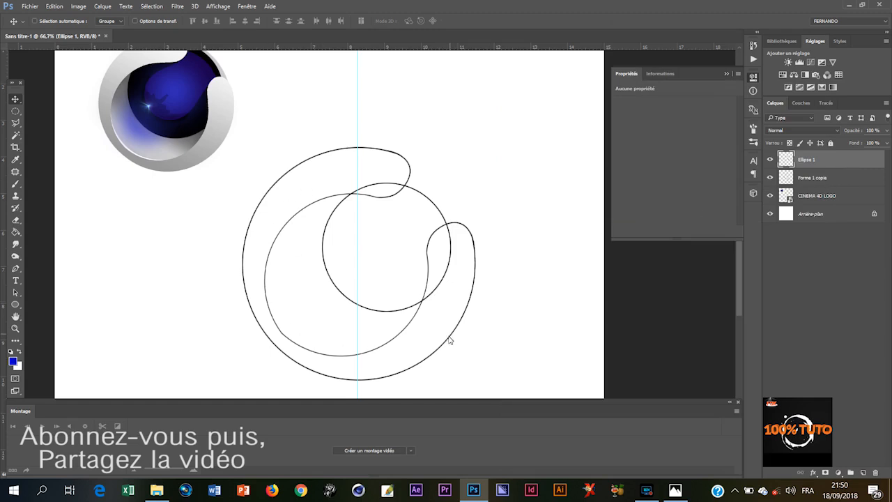
Step: Fill the ring on layer Forme 1 copie with grey 666666 using the Paint Bucket
click(845, 178)
click(771, 178)
click(770, 178)
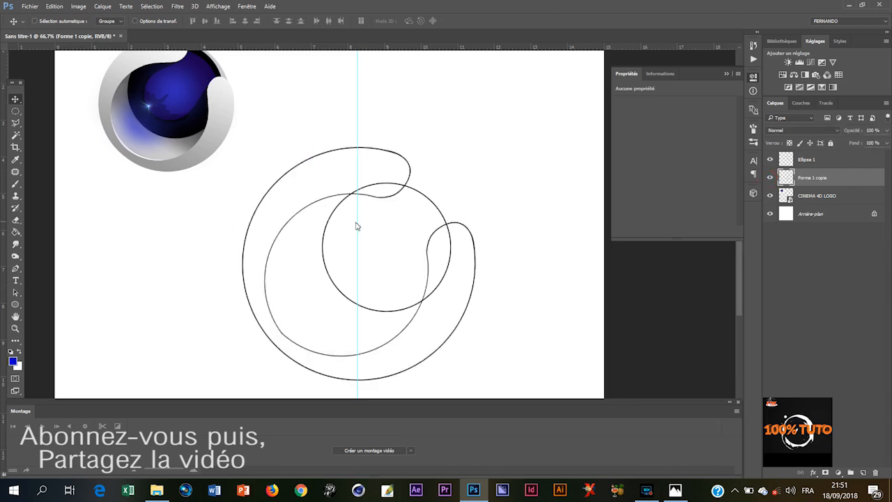
click(13, 361)
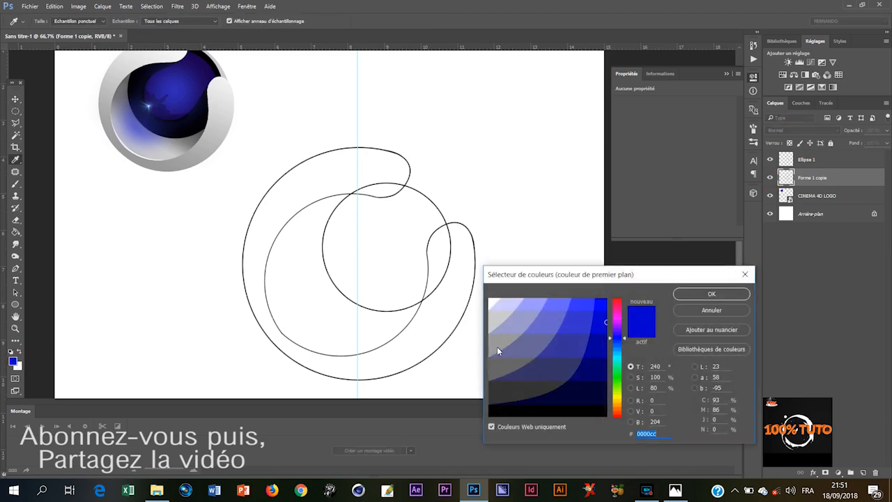
click(500, 369)
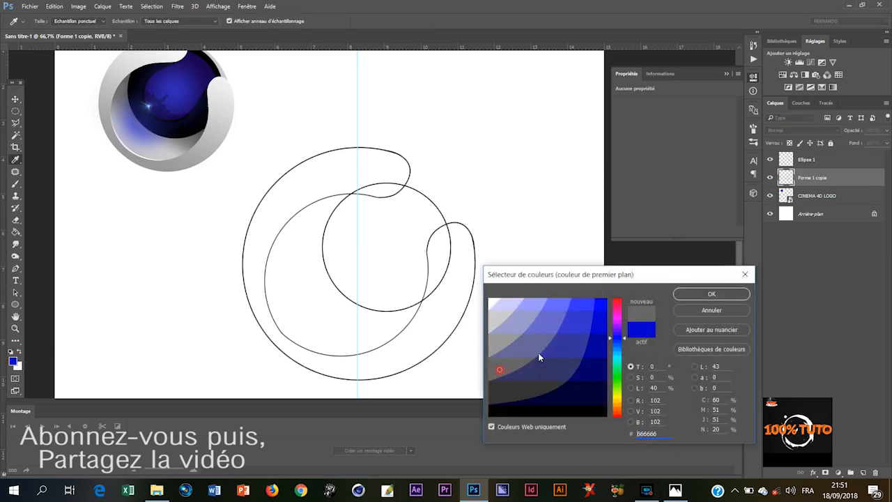
click(708, 295)
key(g)
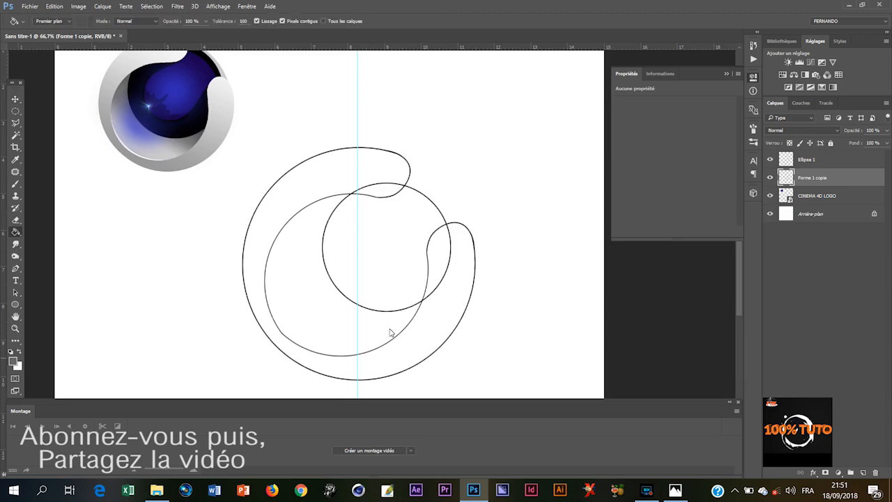
click(409, 345)
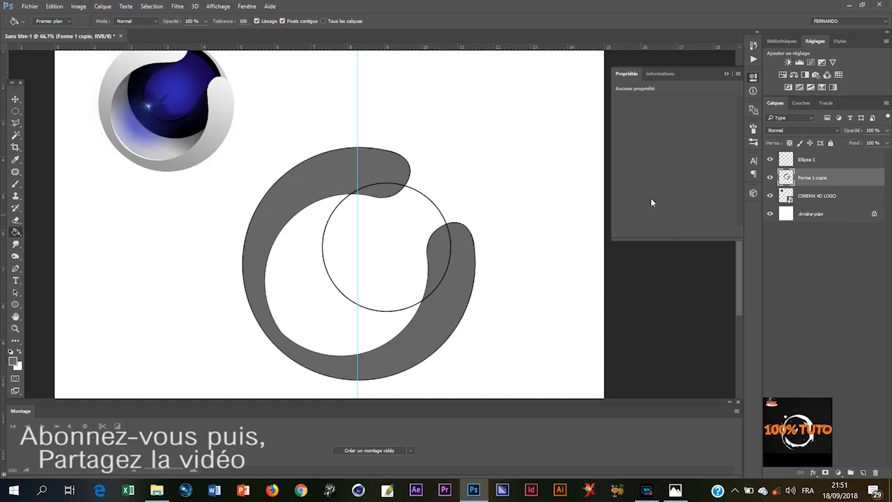
Step: Fill the circle on layer Ellipse 1 with black and place that layer below Forme 1 copie
click(839, 164)
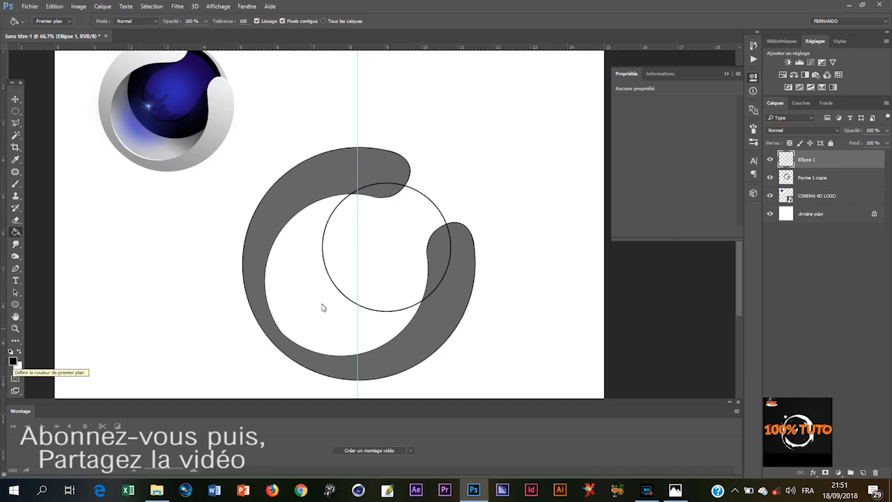
click(377, 254)
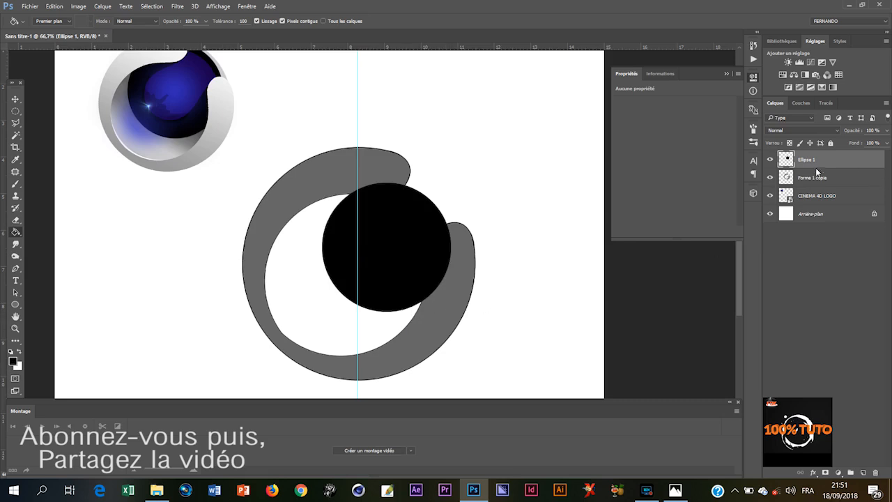
drag(827, 162, 827, 189)
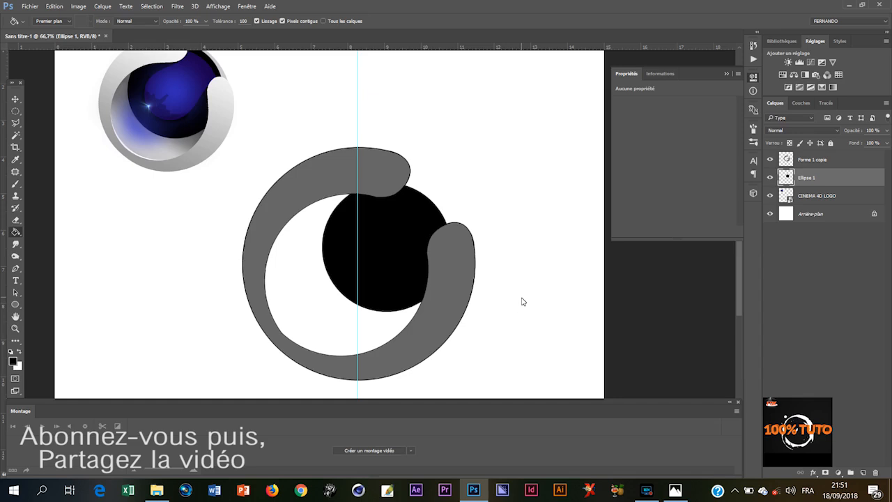
Step: Scale the black circle to about 110% and reposition it slightly down and left inside the ring
key(v)
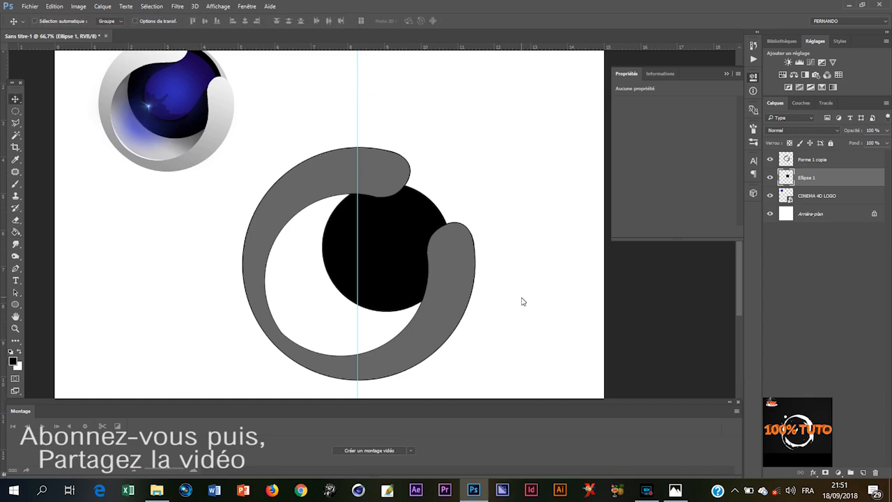
drag(392, 235, 384, 236)
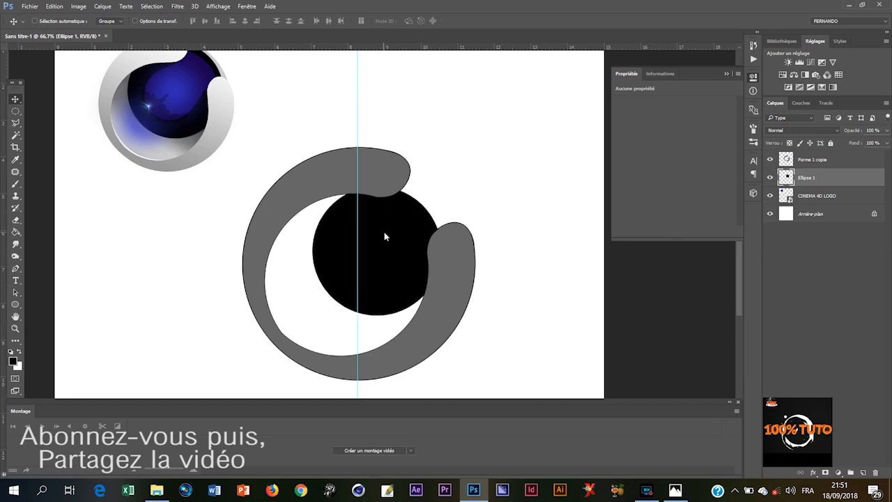
key(ctrl+t)
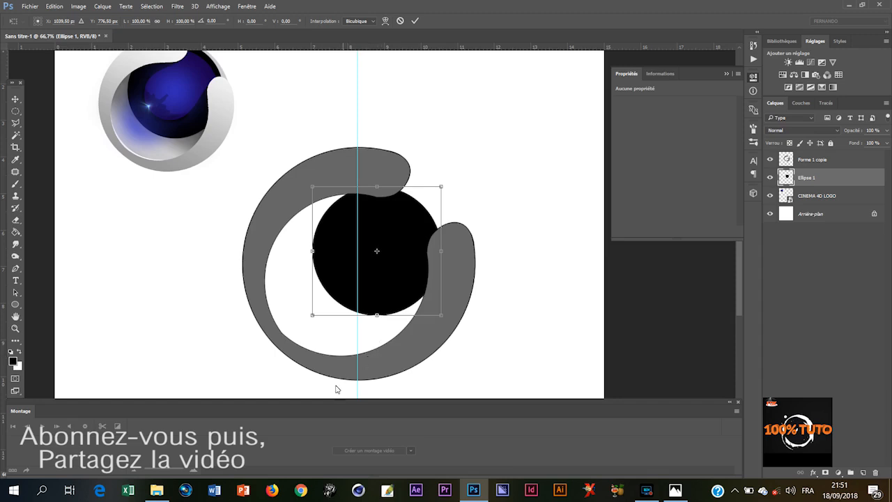
drag(313, 315, 307, 324)
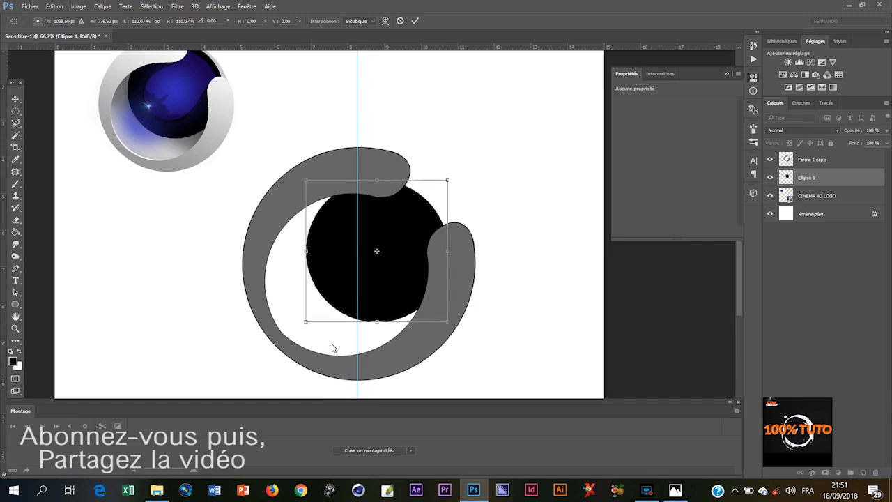
key(Return)
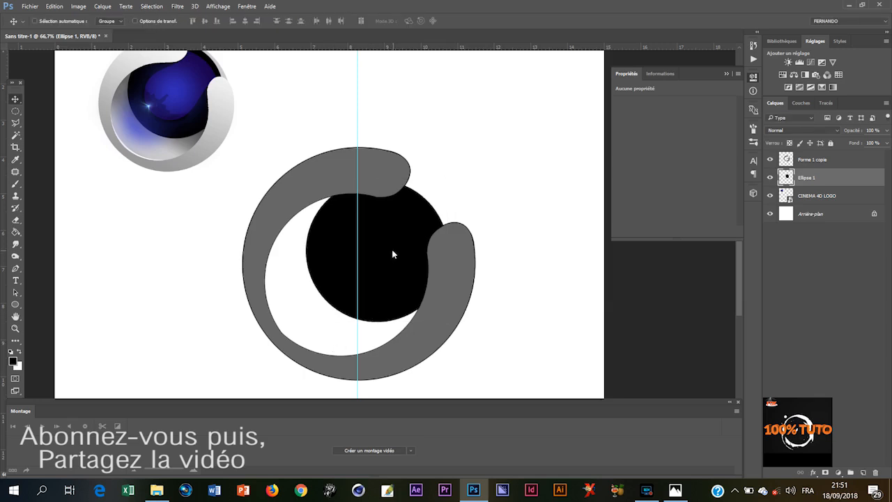
drag(396, 254, 394, 259)
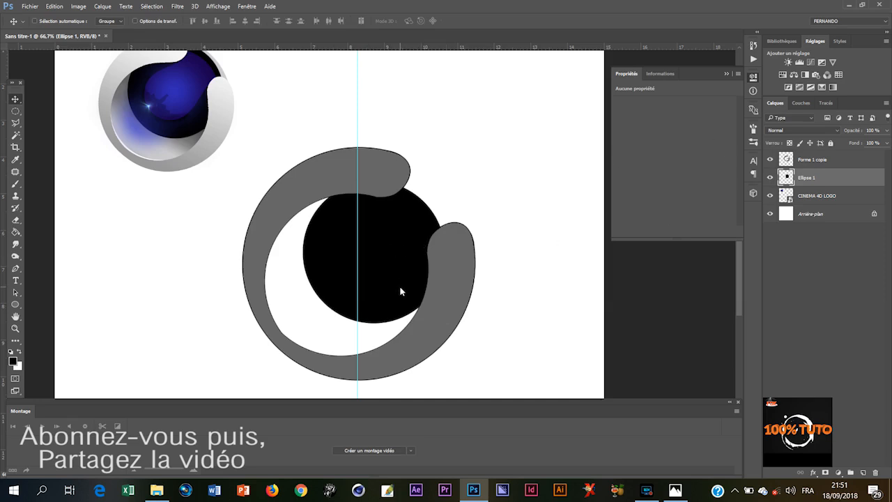
Step: Duplicate layer Ellipse 1, hide the original, and scale the copied circle to about 53% around its centre
key(ctrl+j)
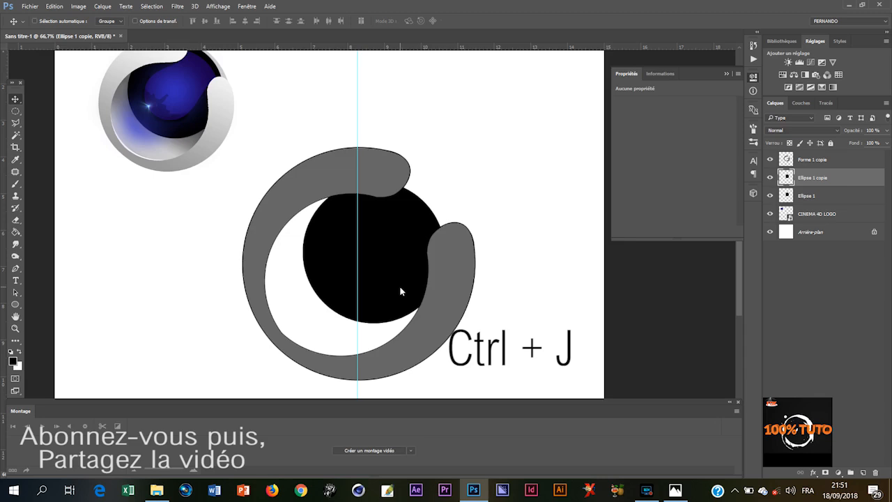
click(771, 198)
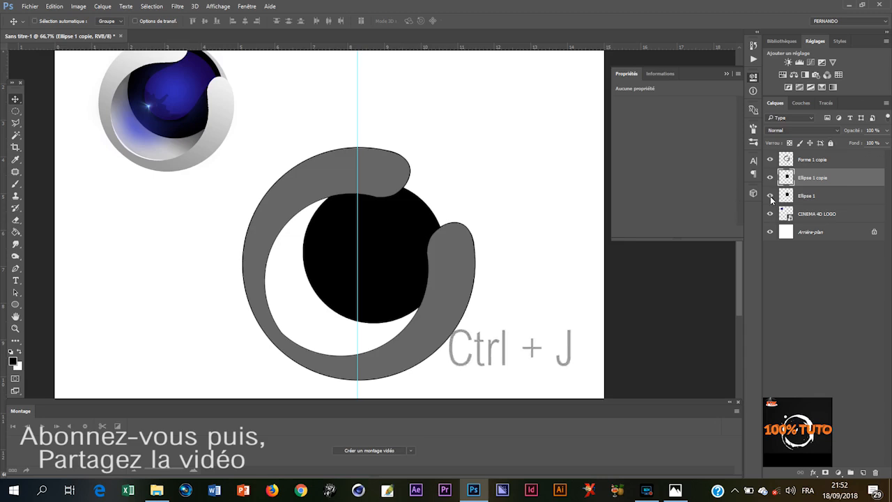
key(ctrl+t)
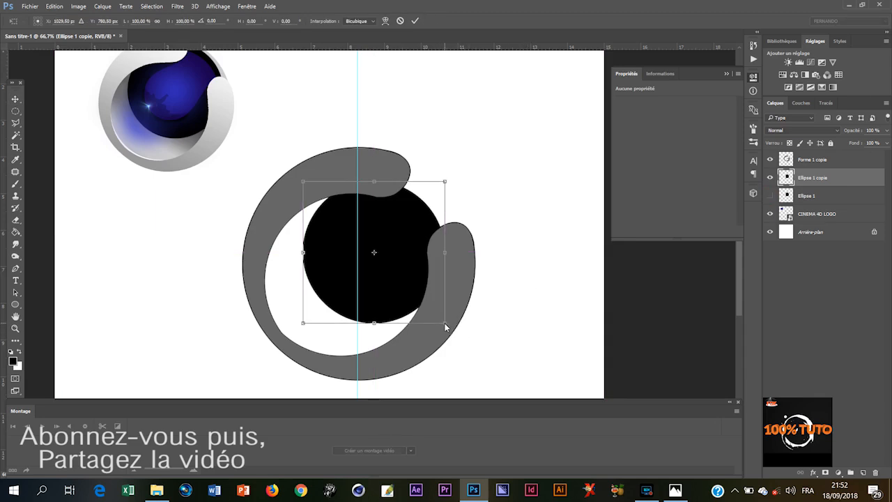
drag(445, 324, 413, 295)
drag(414, 296, 409, 296)
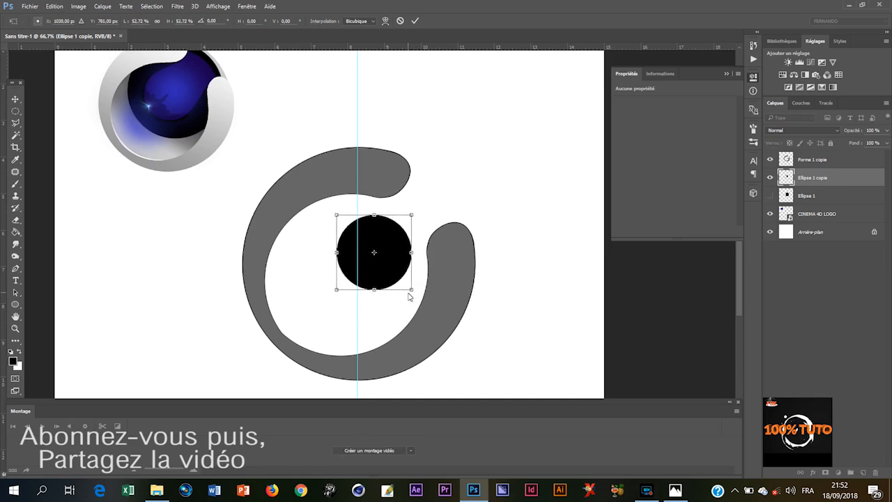
key(Return)
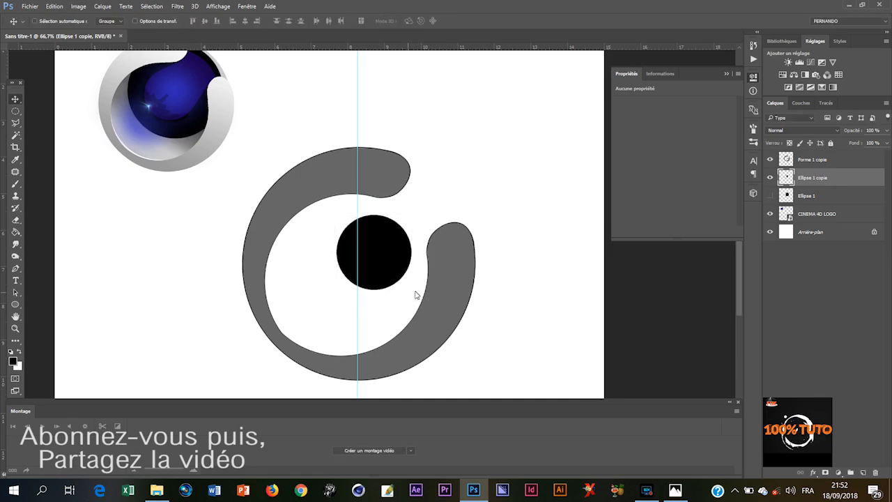
Step: Nudge the small black circle on layer Ellipse 1 copie slightly downward inside the ring
key(ctrl+plus)
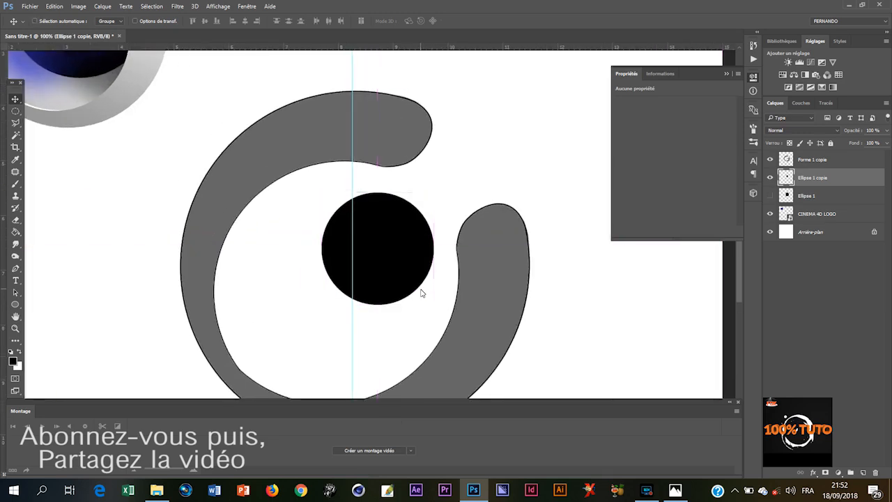
scroll(428, 273, down, 2)
scroll(426, 267, up, 1)
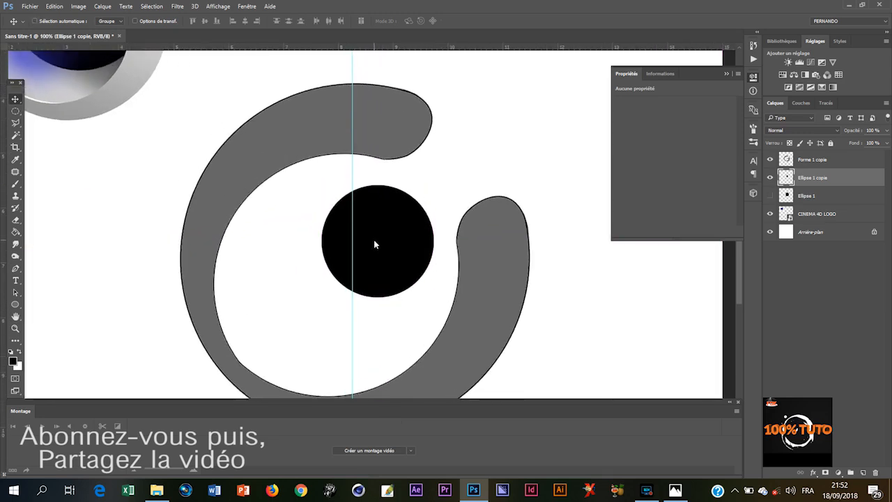
mouse_move(251, 205)
mouse_down()
mouse_move(289, 269)
mouse_move(260, 202)
mouse_up()
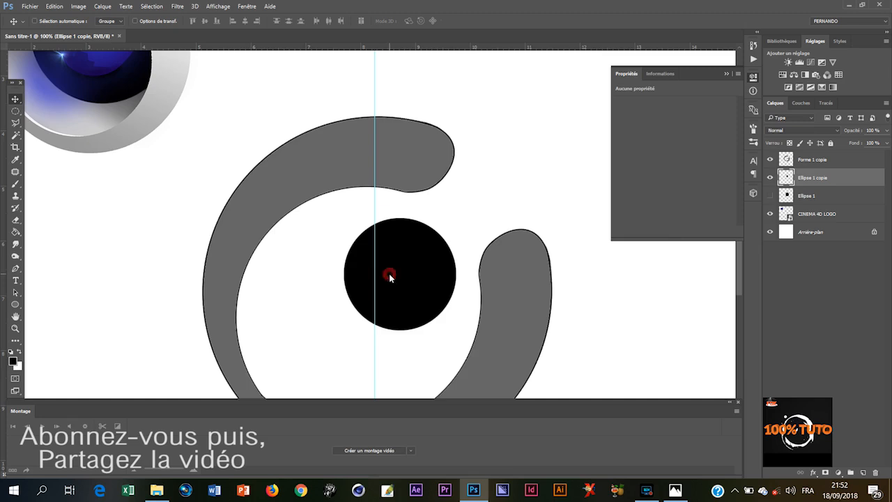
drag(390, 274, 389, 276)
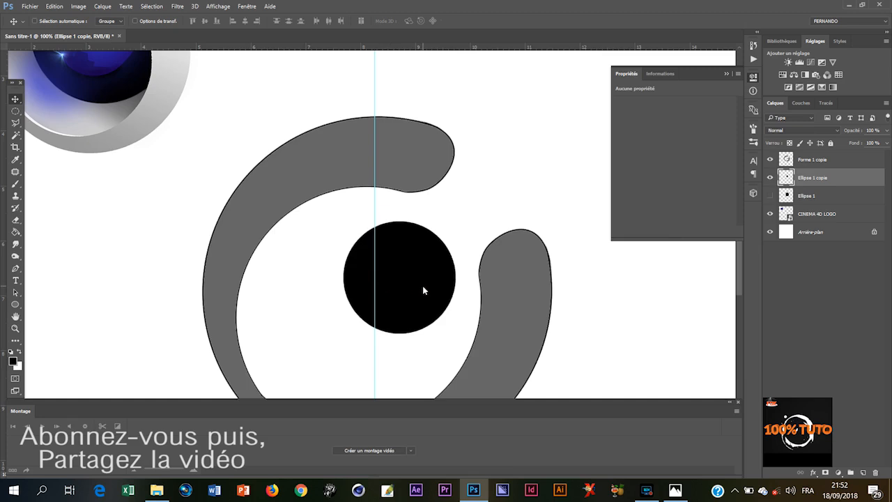
Step: Draw an unfilled curve with the Pen tool from the rounded upper end of the ring to the upper-left edge of the small circle
key(p)
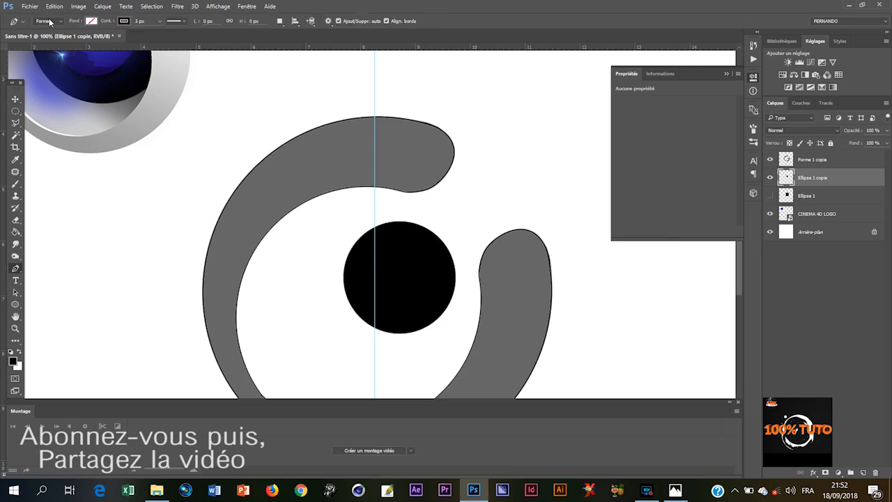
click(443, 131)
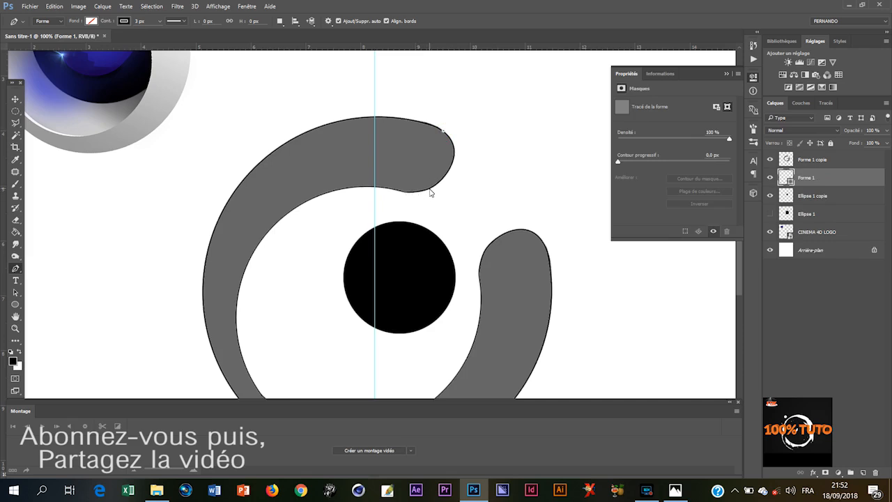
drag(427, 188, 355, 249)
drag(355, 249, 355, 249)
Step: Select layer Ellipse 1 copie and shift the small circle slightly up and right so its edge meets the curve
click(17, 100)
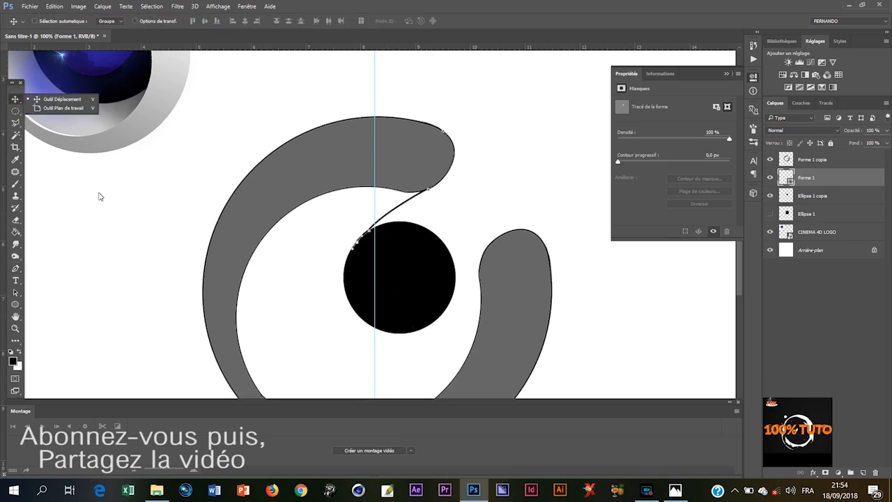
right_click(401, 279)
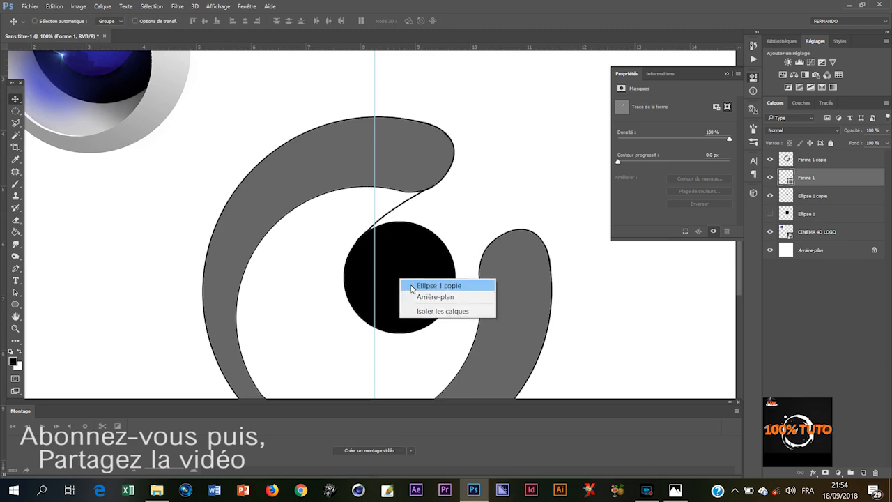
click(412, 287)
drag(386, 270, 388, 266)
key(Right)
key(Right)
key(Right)
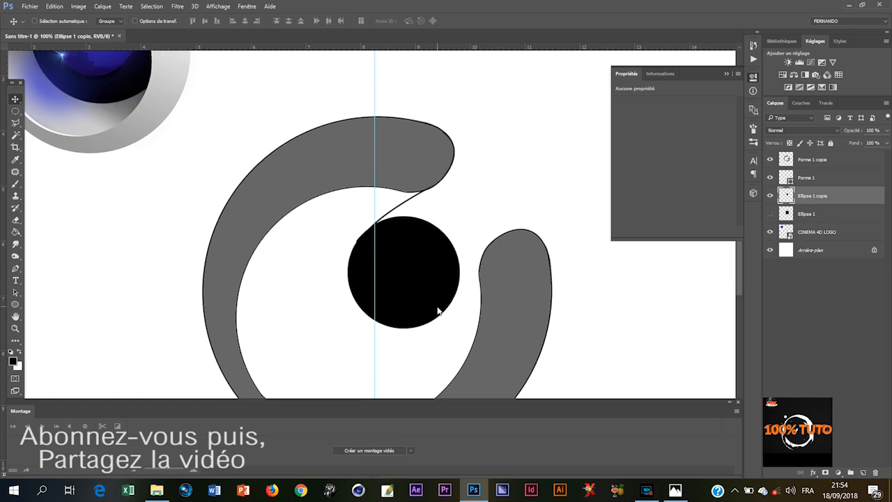
key(Up)
key(Up)
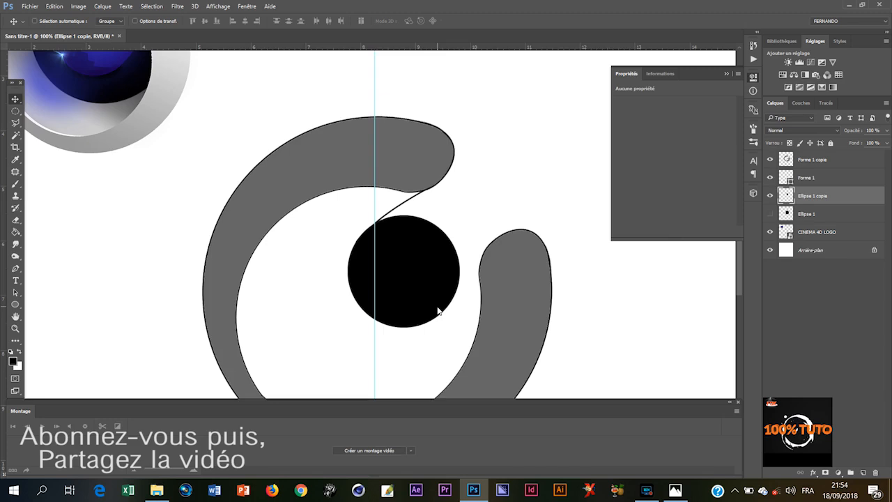
key(Left)
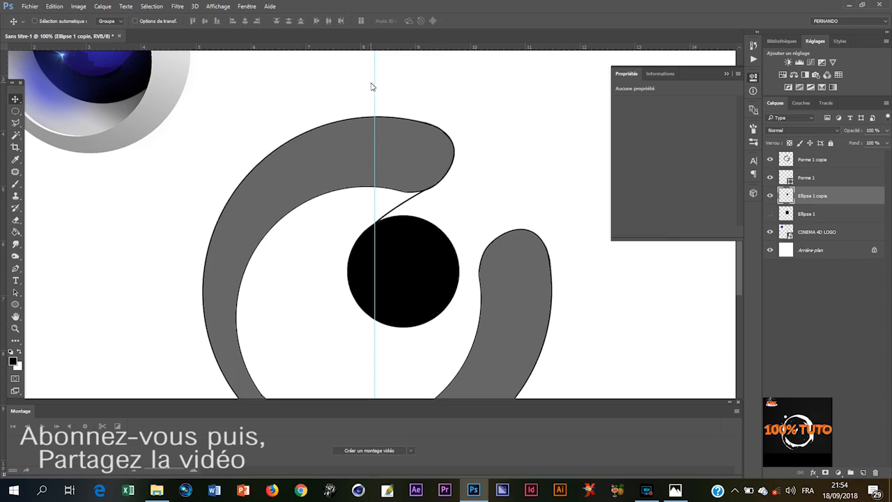
Step: Move the vertical guide away from the circle onto the reference logo, and nudge the small circle slightly right against the curve
drag(377, 83, 74, 223)
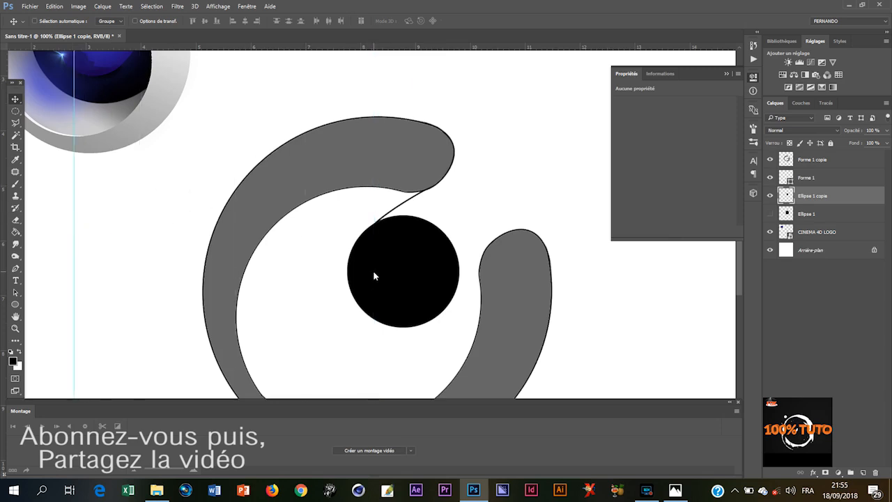
key(Right)
key(Right)
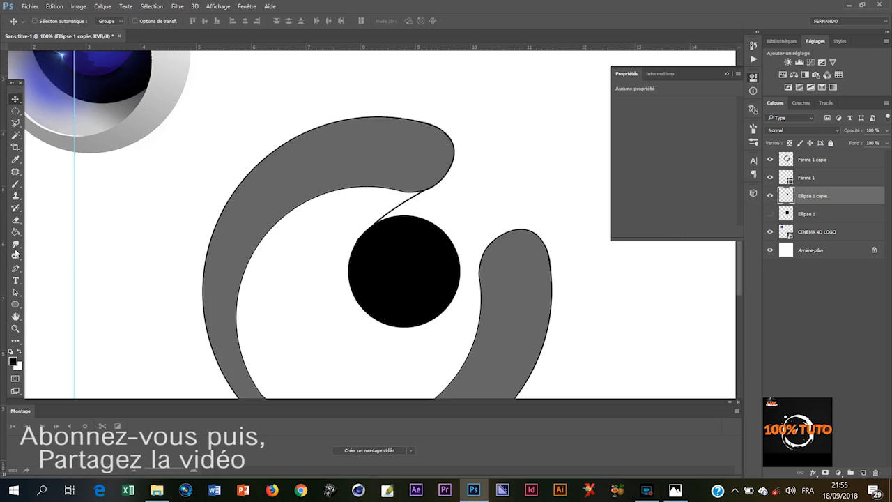
Step: Rasterize layer Forme 1 and erase the curve's excess tail at the upper-left edge of the small circle
drag(15, 221, 69, 223)
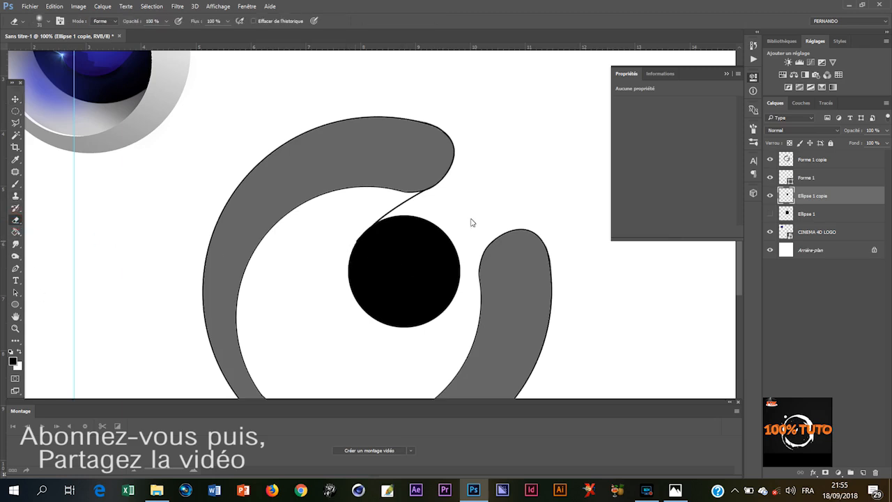
click(824, 177)
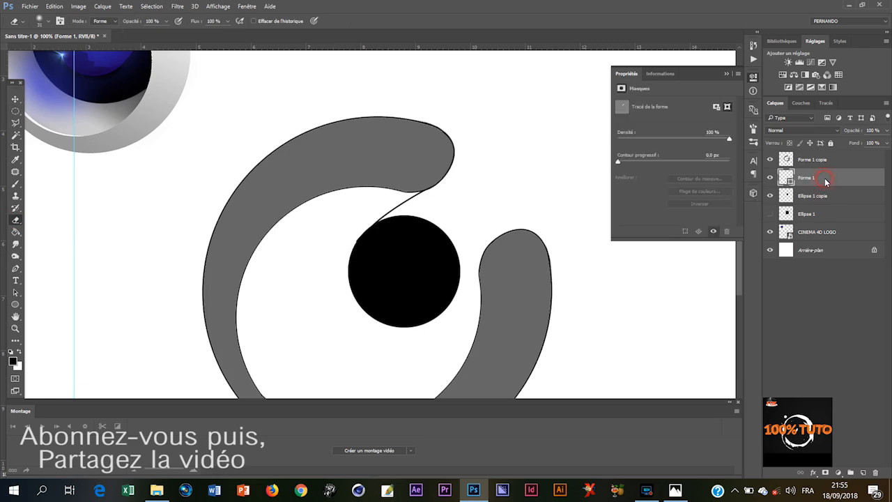
right_click(821, 178)
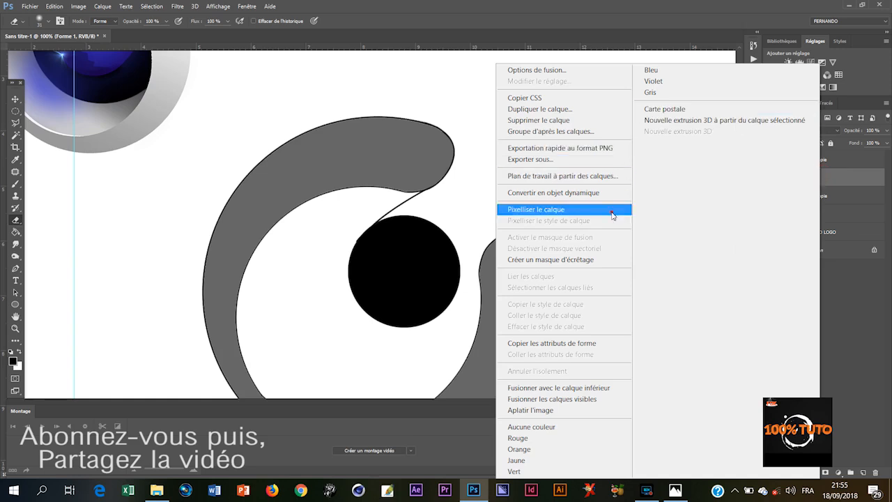
click(612, 212)
click(351, 240)
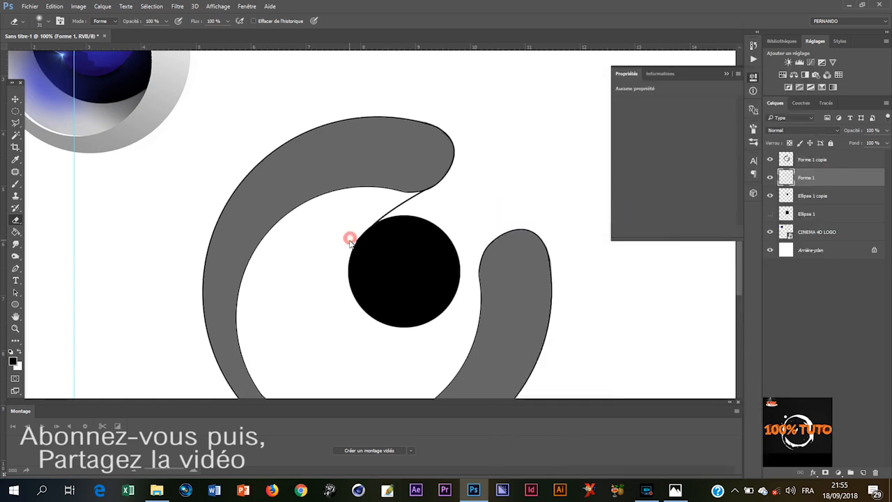
click(350, 236)
click(353, 236)
click(353, 236)
Step: Duplicate the curve on layer Forme 1 into the empty area right of the ring's upper end and flip the copy vertically
key(v)
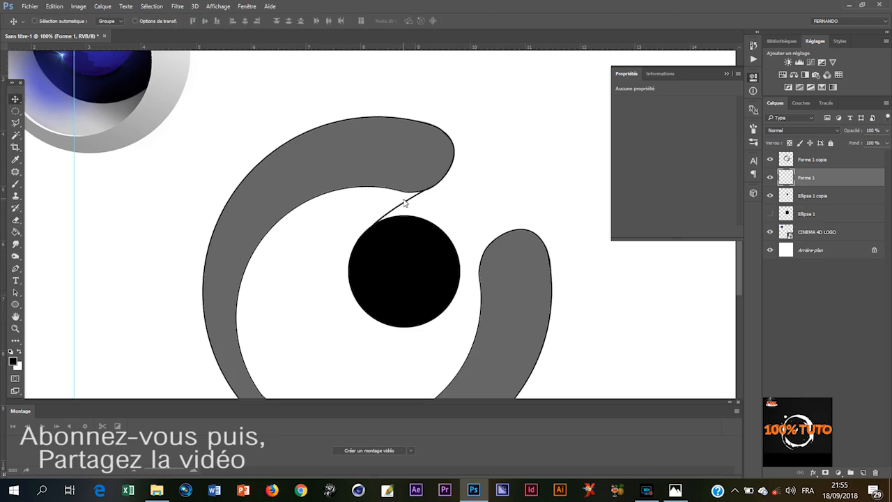
drag(406, 203, 498, 167)
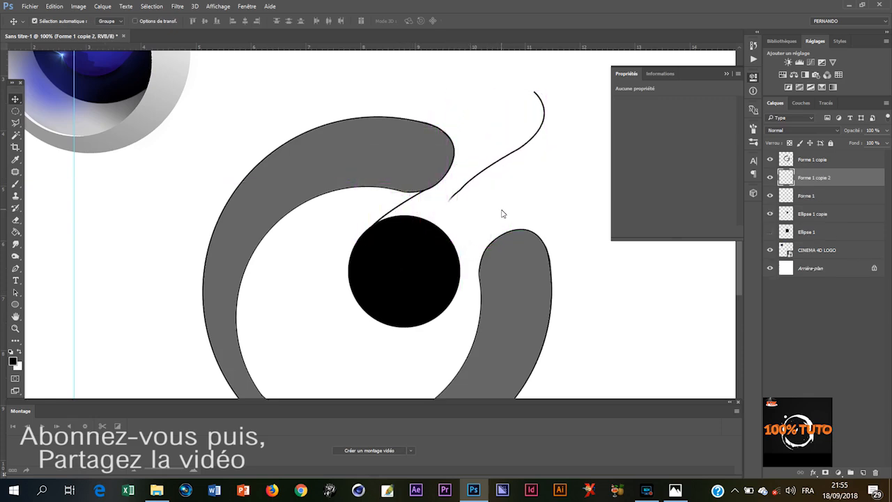
key(ctrl+t)
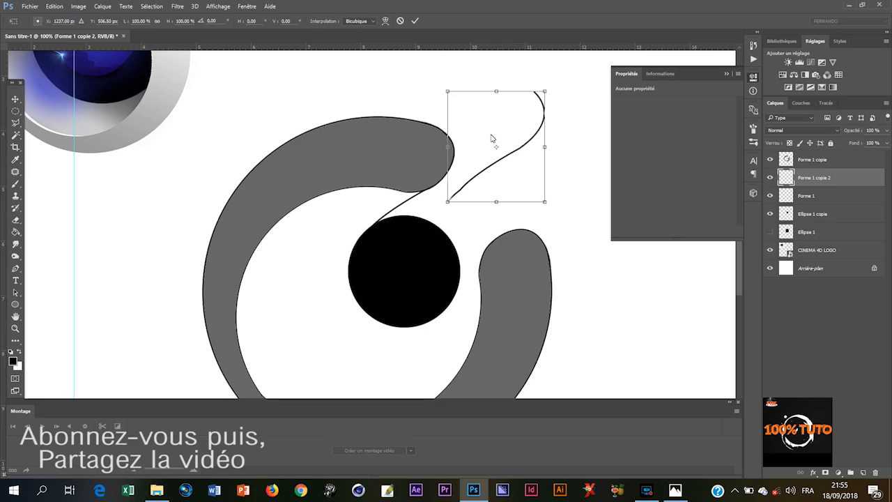
right_click(507, 173)
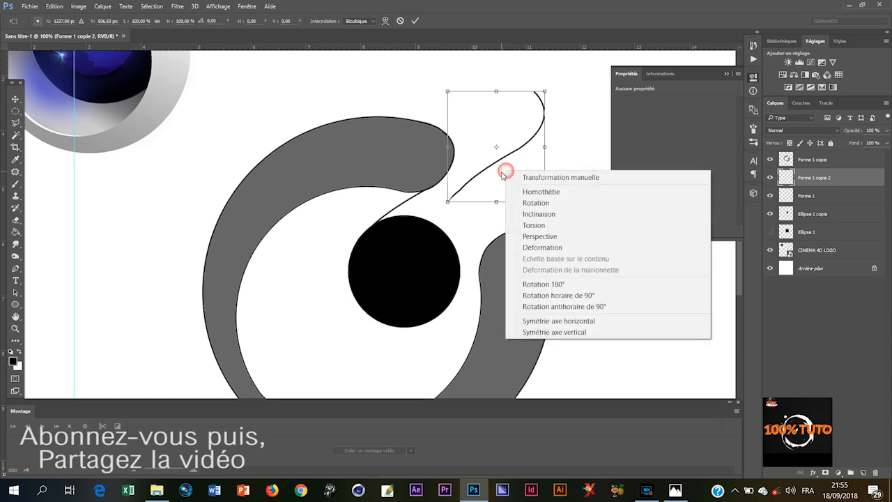
click(578, 332)
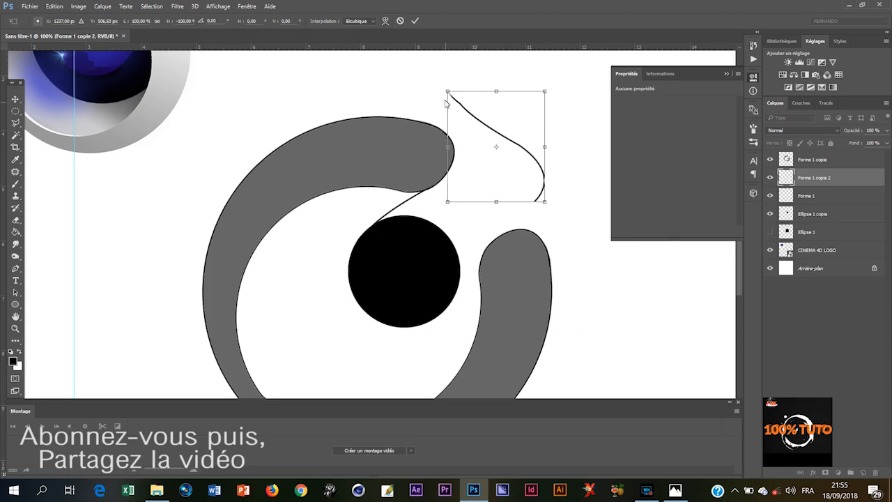
Step: Rotate the flipped curve to about 90.5° and position it to join the small circle to the ring's right-hand rounded end
drag(444, 84, 466, 261)
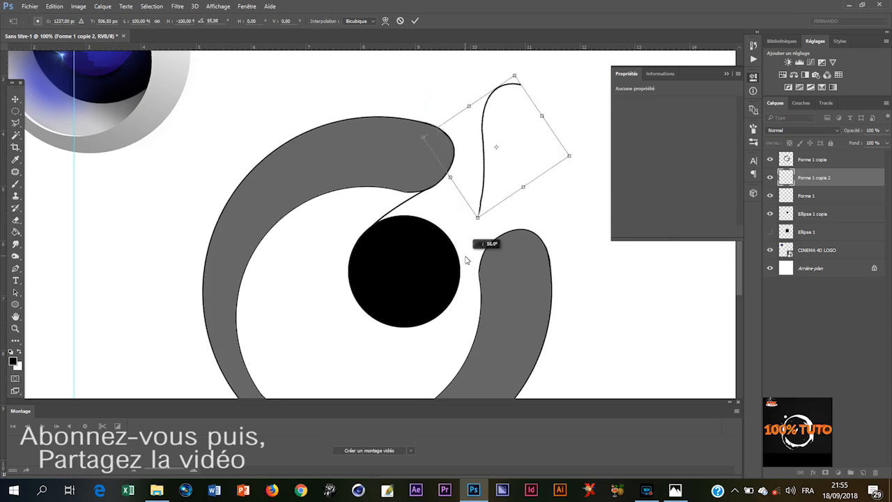
drag(509, 116, 487, 217)
drag(509, 165, 535, 195)
drag(498, 216, 507, 246)
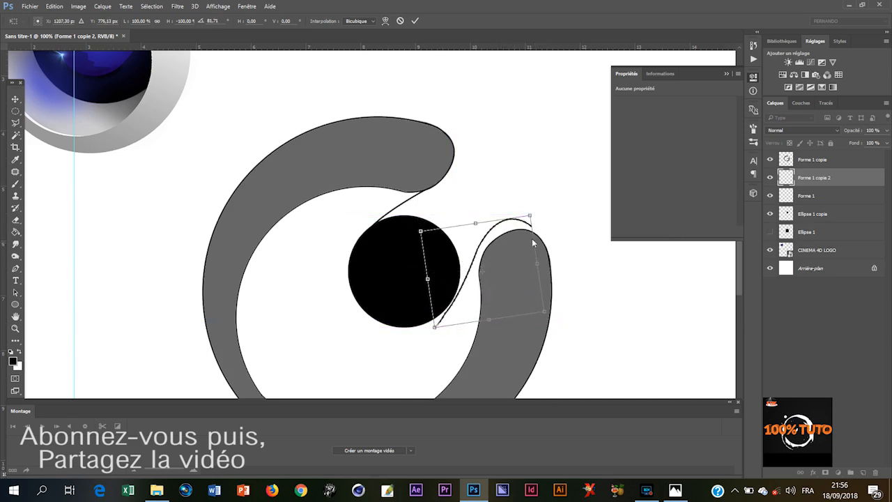
drag(542, 221, 521, 249)
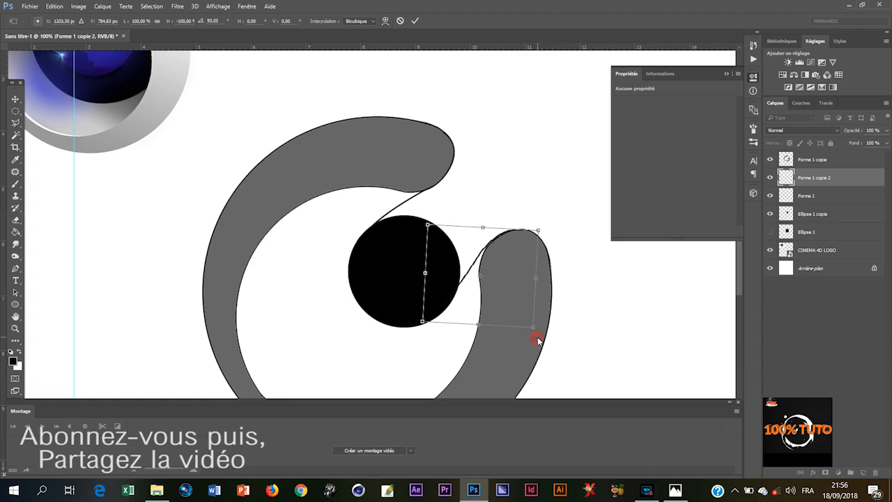
drag(539, 334, 540, 335)
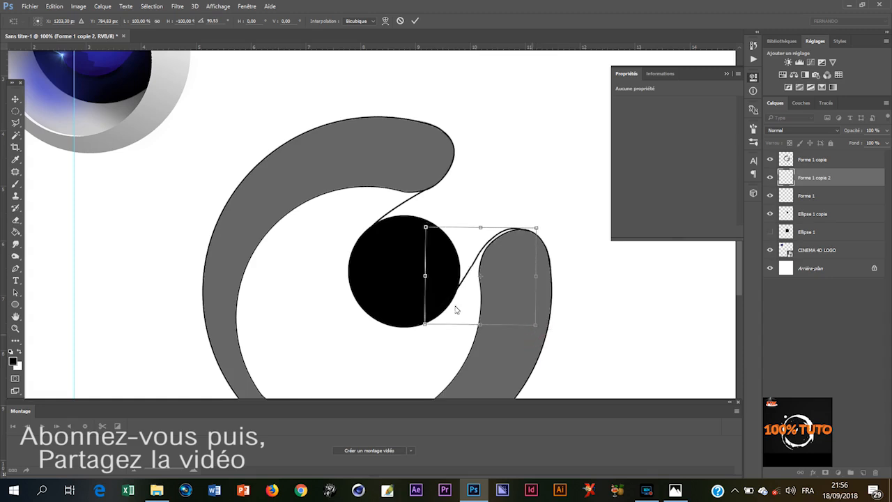
drag(458, 272, 462, 272)
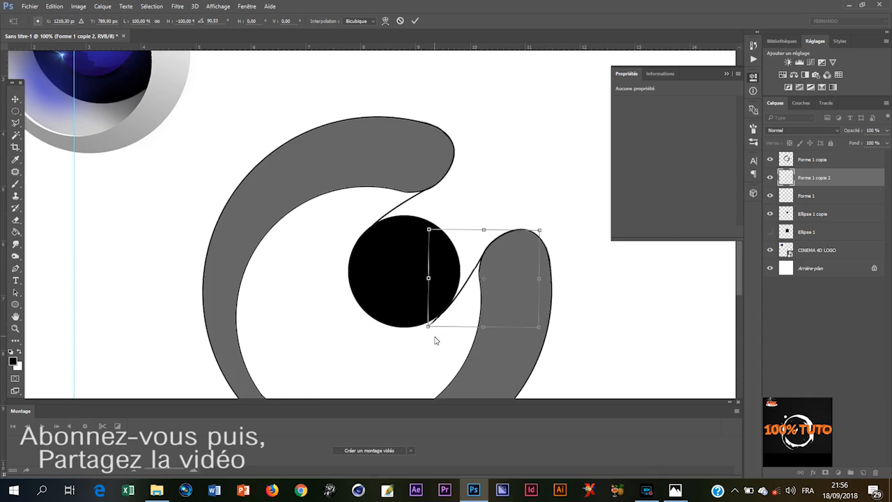
key(Return)
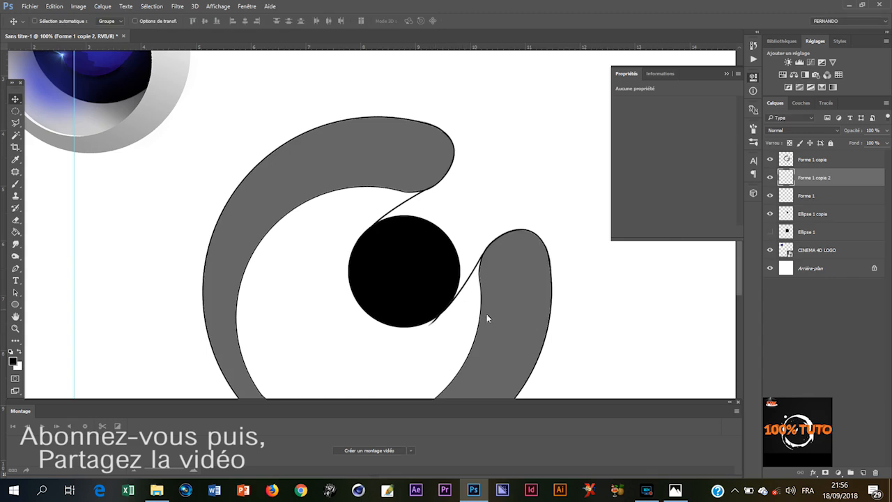
Step: Erase the tail of the copied curve that overshoots the lower-right edge of the small circle
click(16, 221)
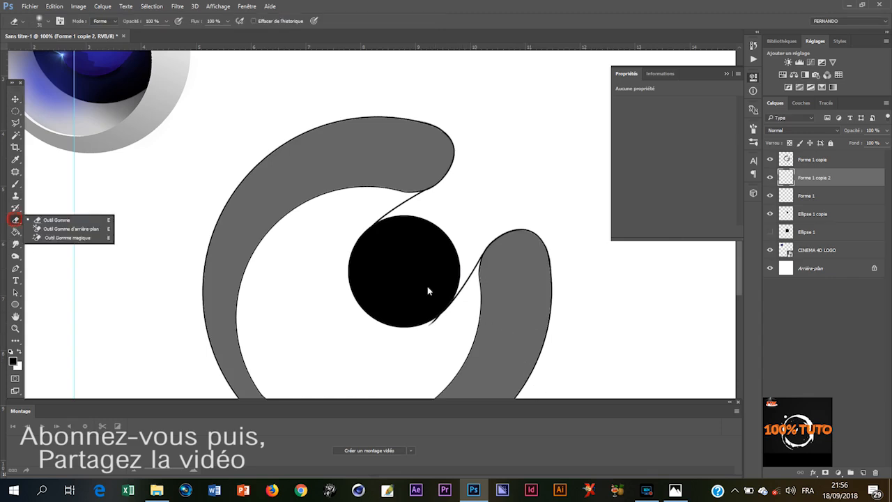
click(437, 322)
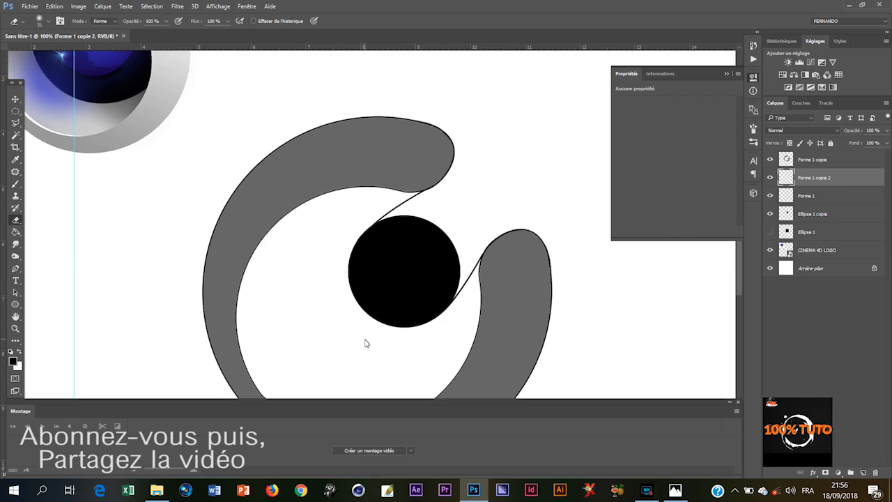
Step: Toggle the visibility of the ring layer Forme 1 copie to examine the curves that link it to the small circle
click(770, 160)
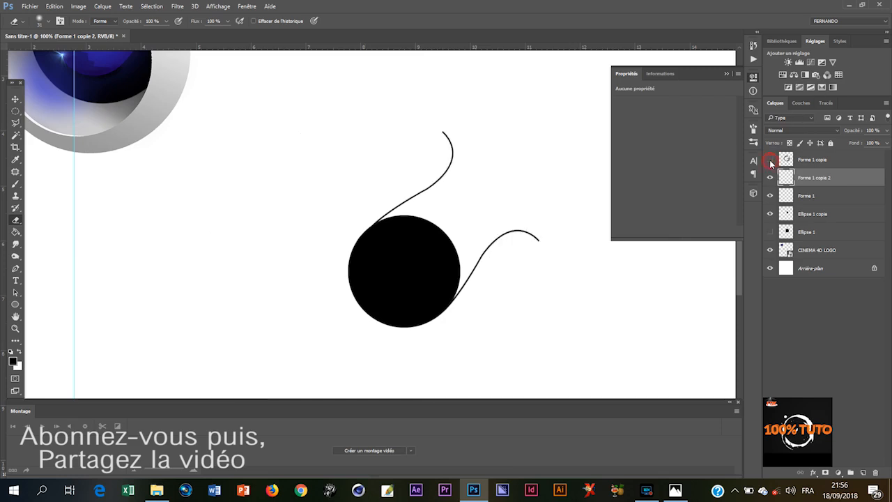
click(771, 160)
click(770, 160)
click(770, 160)
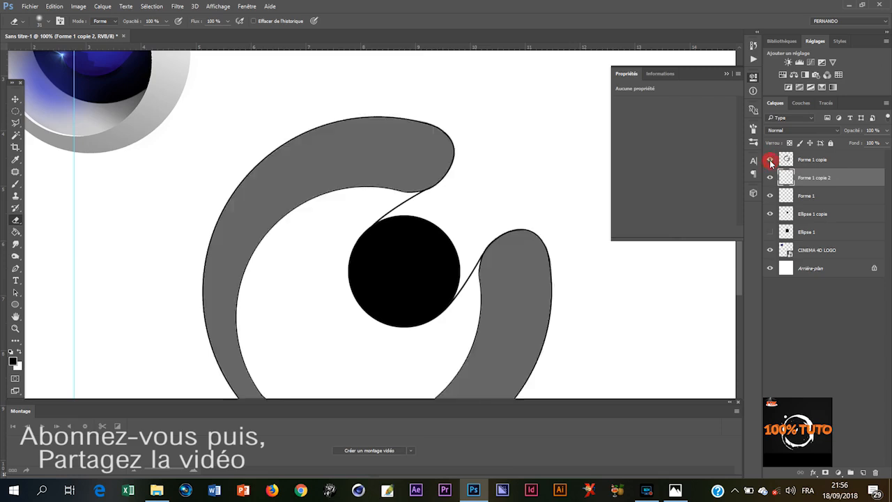
click(771, 161)
click(770, 160)
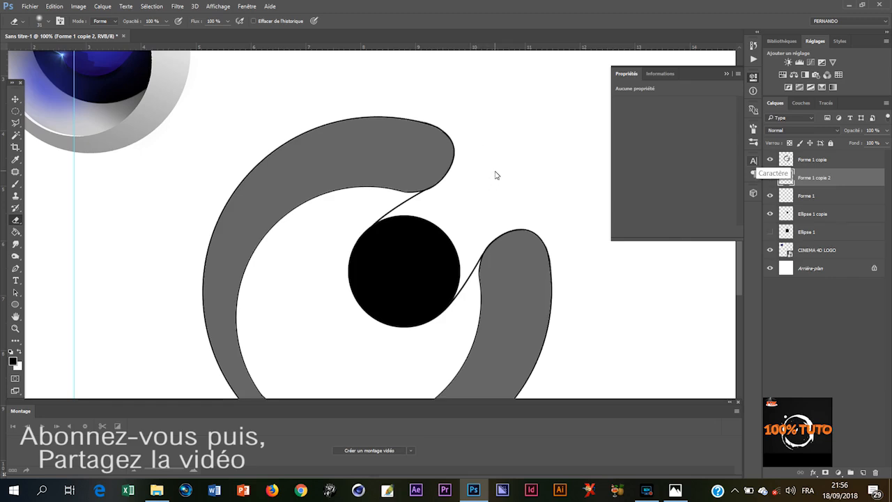
Step: Draw an outward-bulging arc with the Pen tool between the ring's two rounded ends and rasterize its layer
key(p)
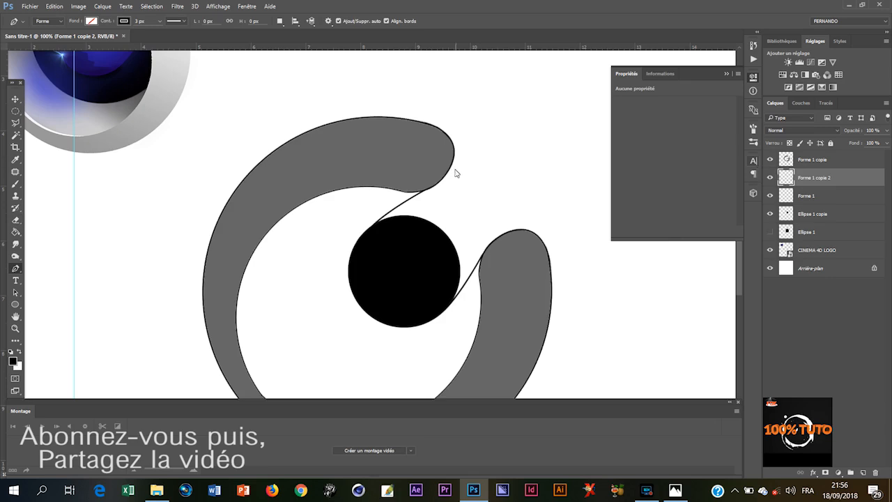
mouse_move(332, 138)
mouse_down()
mouse_move(351, 199)
mouse_move(325, 165)
mouse_move(354, 209)
mouse_move(331, 172)
mouse_move(328, 145)
mouse_up()
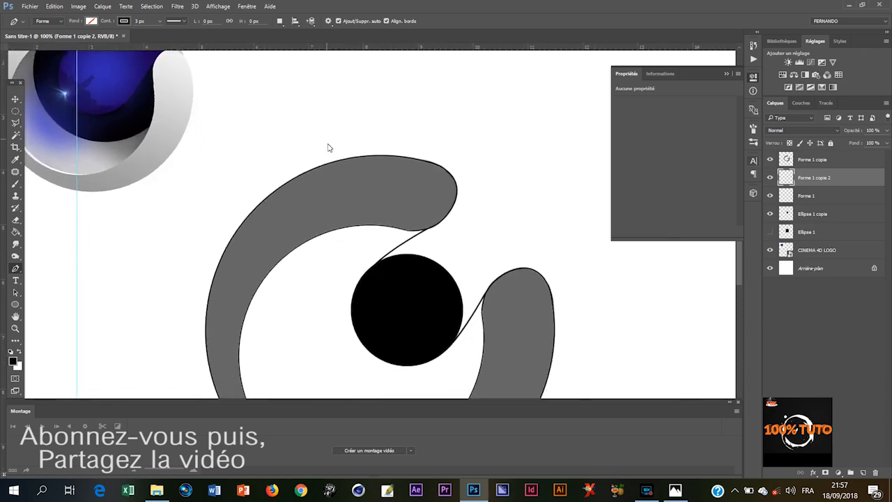
click(457, 198)
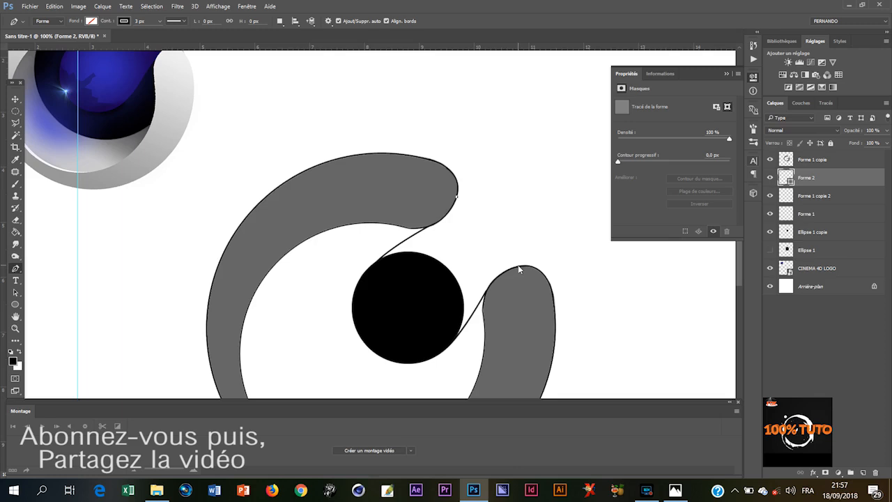
drag(518, 265, 532, 318)
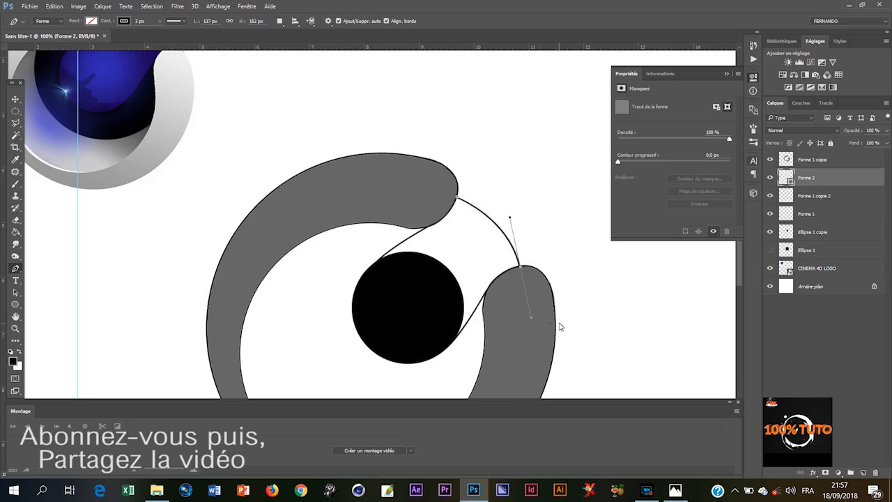
click(16, 100)
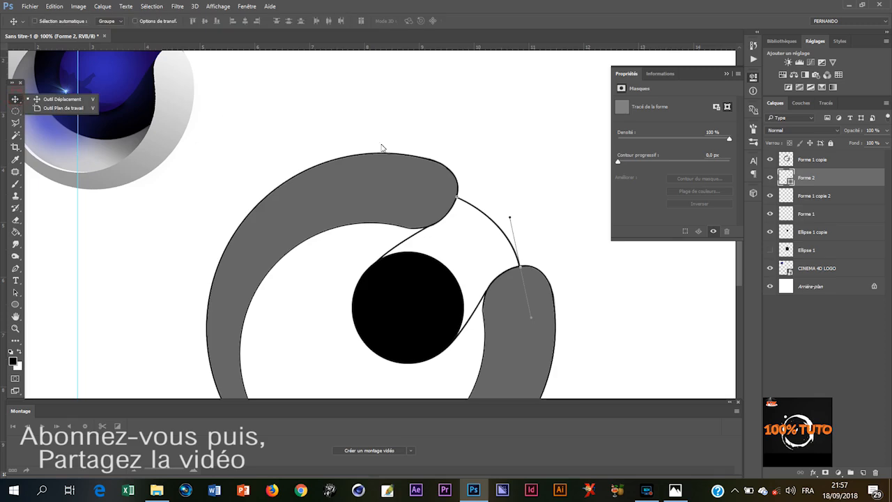
click(492, 160)
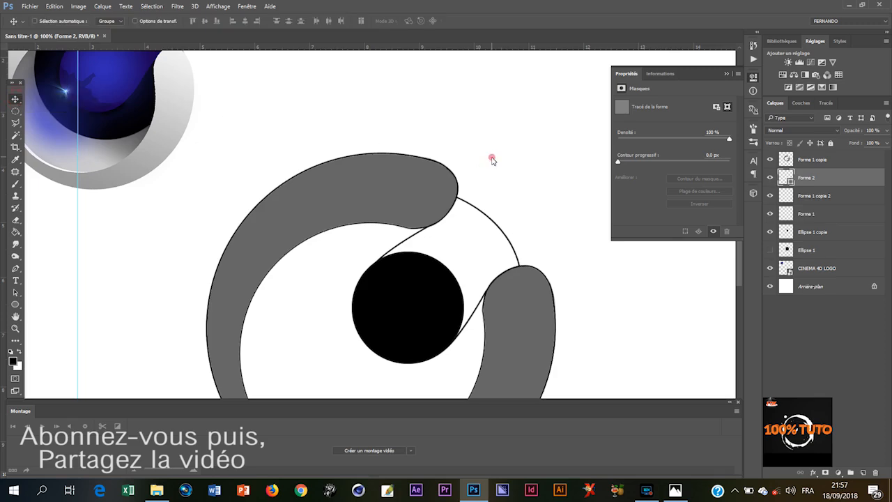
right_click(832, 183)
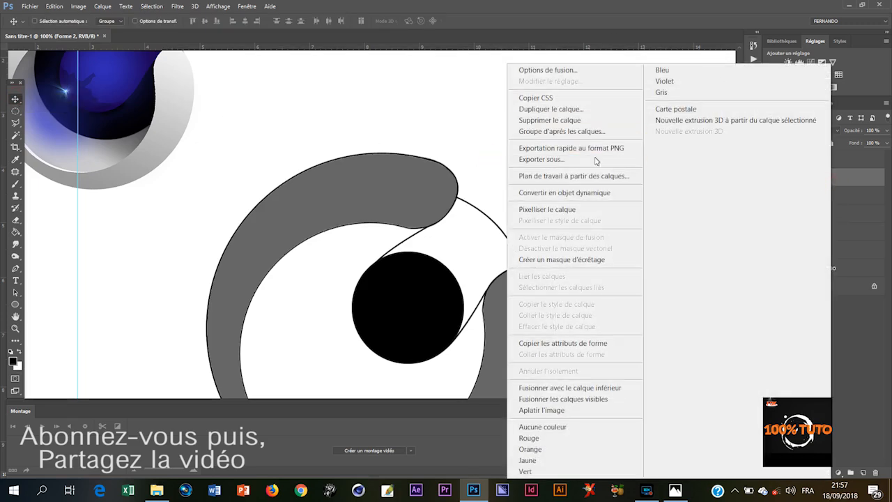
click(581, 209)
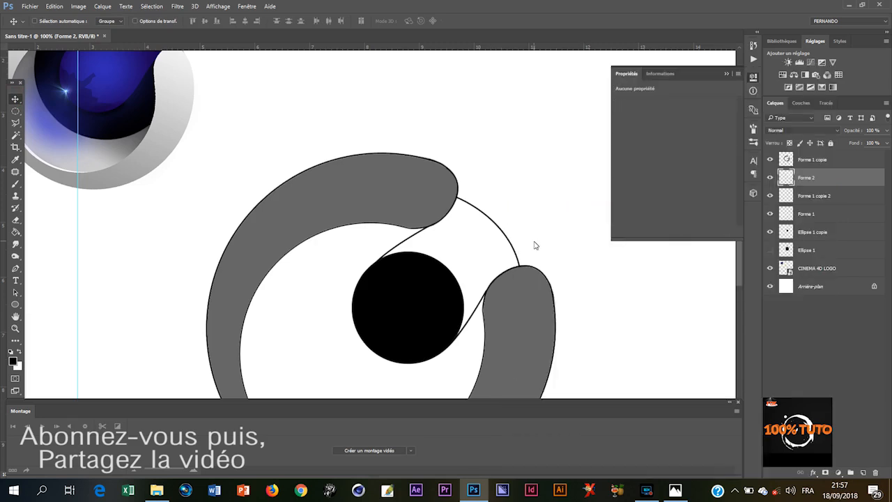
Step: Hide the ring layer and erase the curve tails that extend past the arc's ends on Forme 1 copie 2 and Forme 1
click(771, 160)
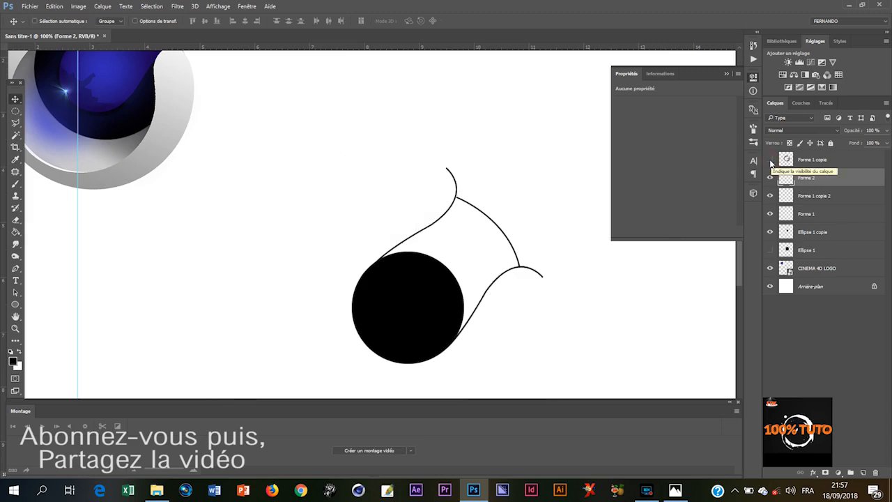
click(846, 198)
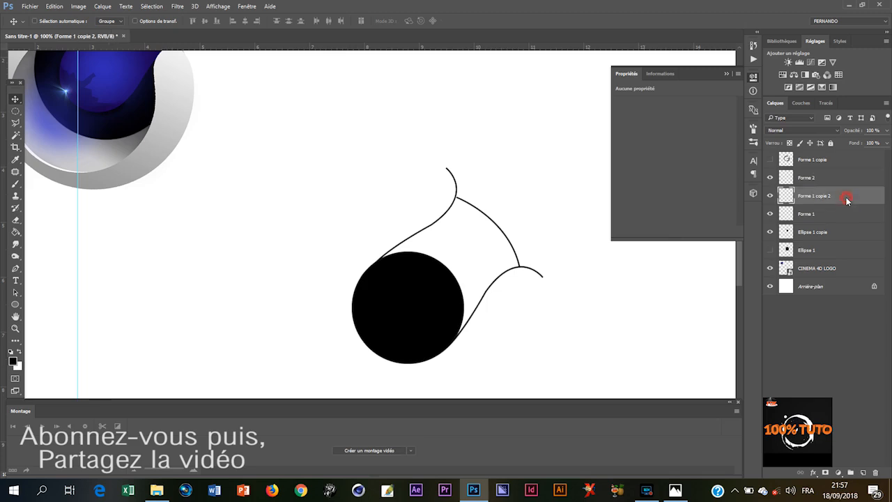
click(771, 197)
click(771, 197)
click(15, 221)
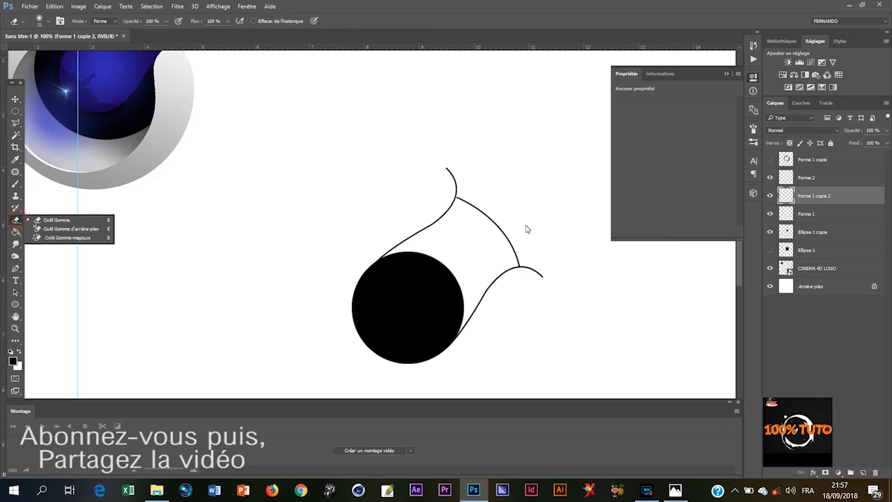
mouse_move(542, 268)
mouse_down()
mouse_move(543, 260)
mouse_move(528, 270)
mouse_up()
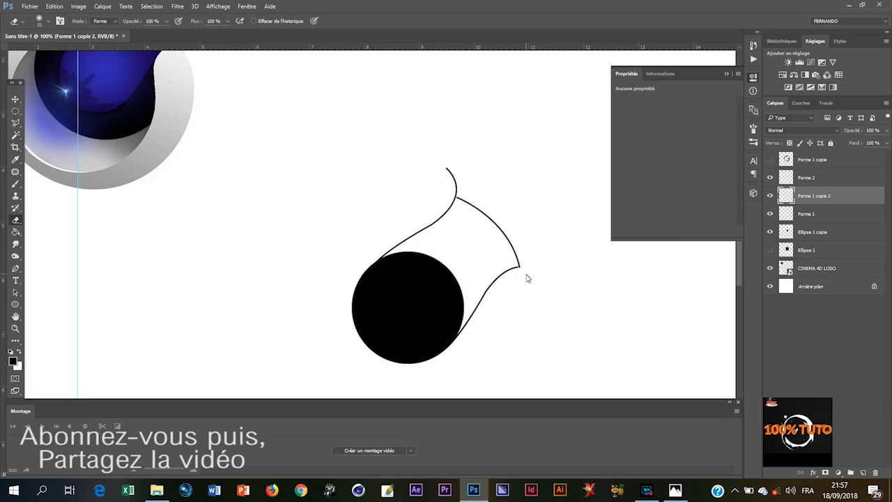
click(831, 218)
drag(446, 163, 458, 193)
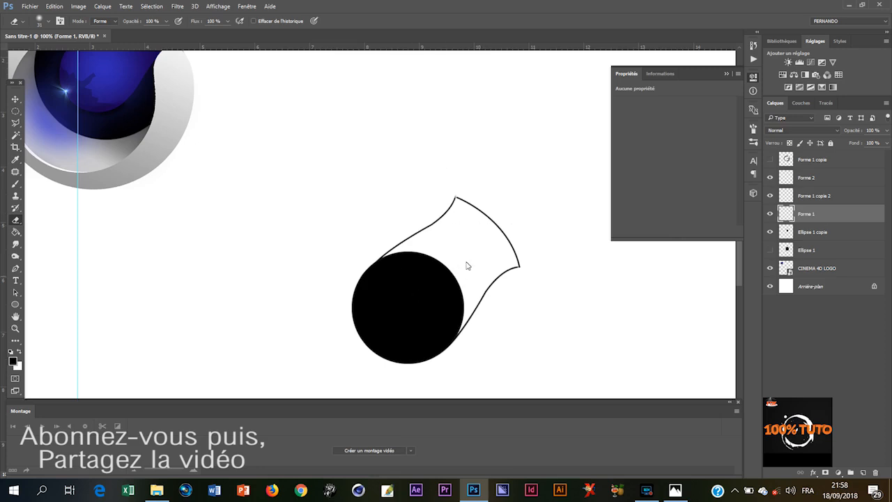
Step: Merge layers Forme 1, Forme 1 copie 2 and Forme 2 into one layer and show the ring layer again
ctrl+click(840, 198)
ctrl+click(839, 179)
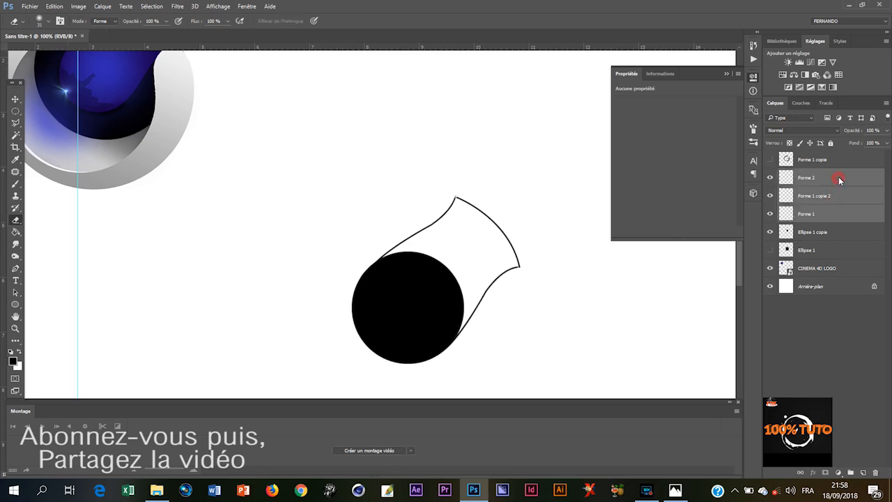
key(ctrl+e)
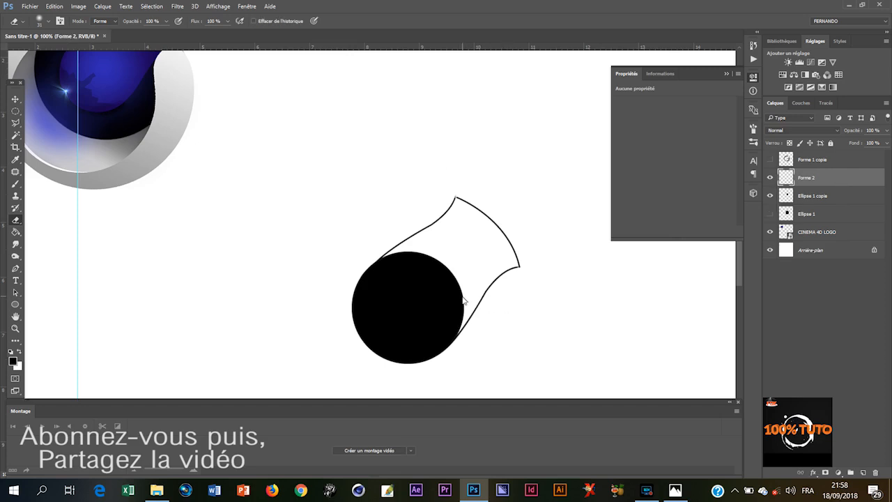
key(v)
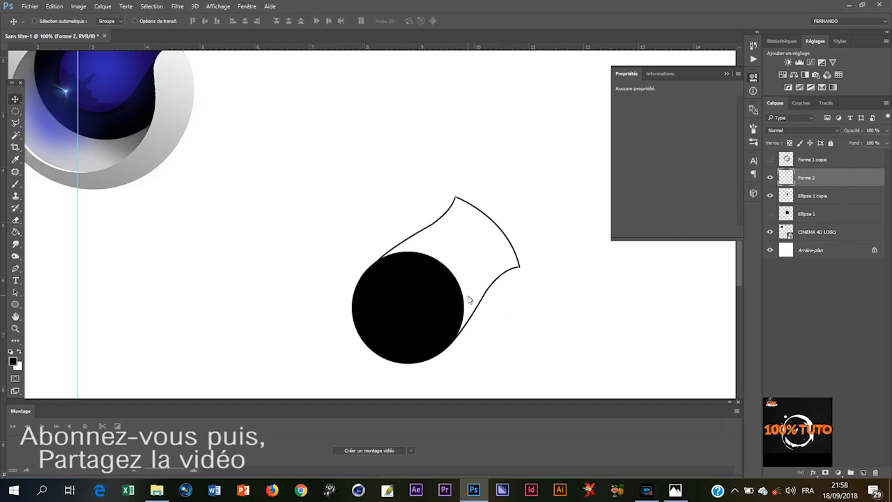
click(770, 161)
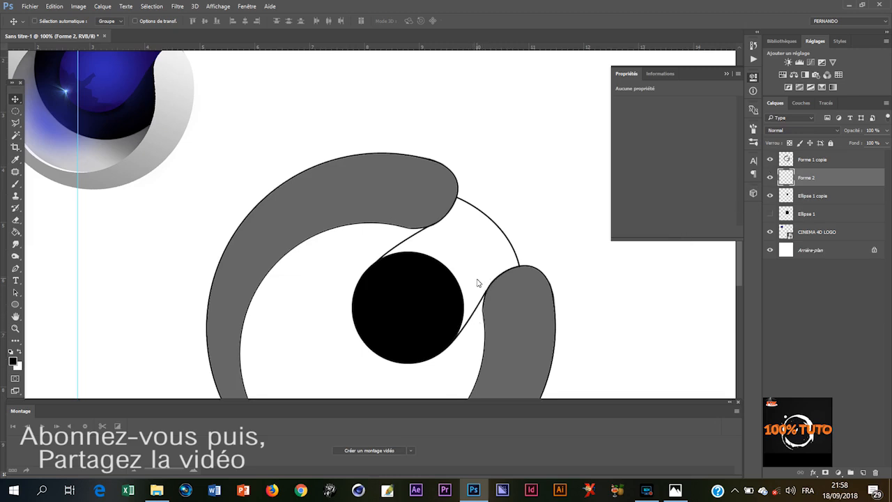
Step: Temporarily show the large circle Ellipse 1 to examine how it fits with the ring and the arc
key(ctrl)
key(ctrl+minus)
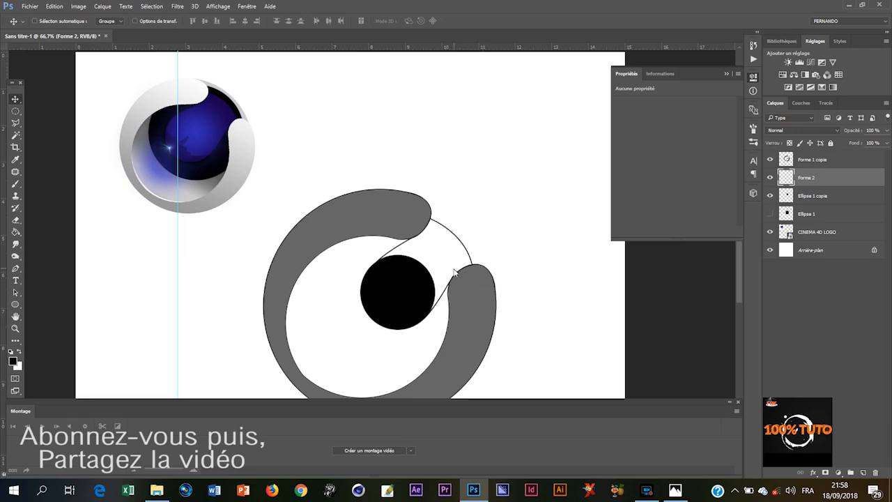
scroll(456, 264, down, 4)
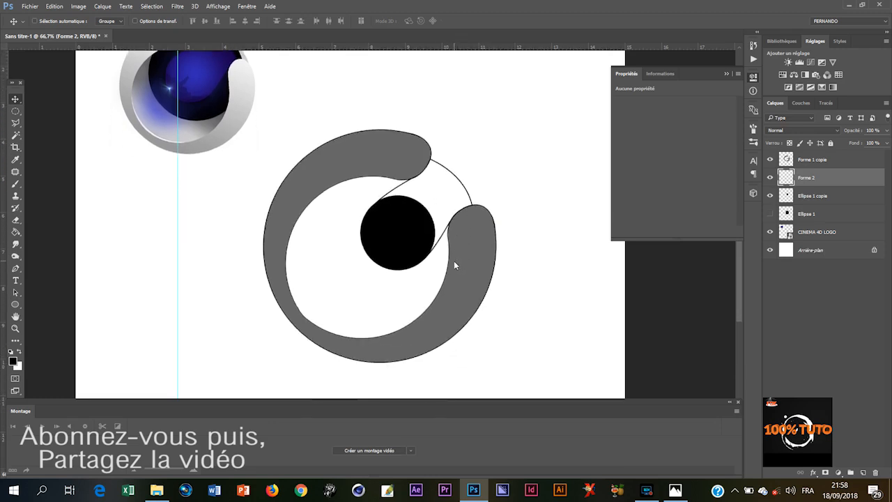
scroll(454, 262, up, 1)
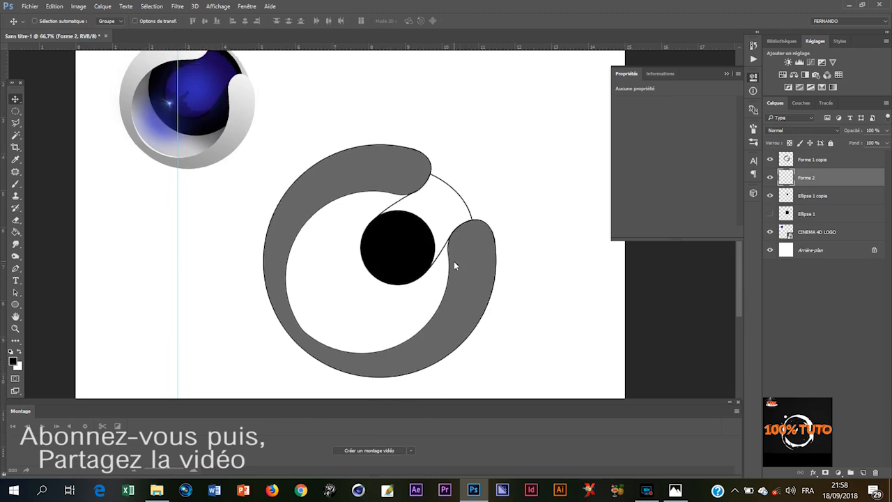
click(771, 213)
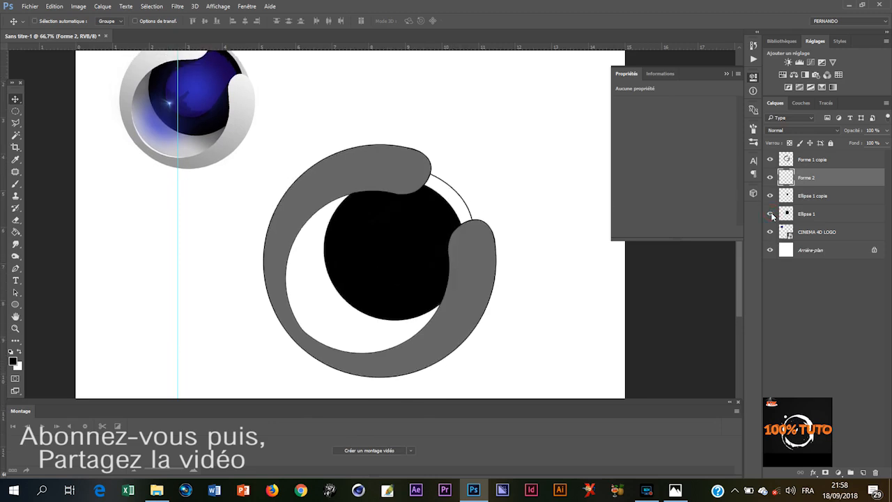
click(771, 214)
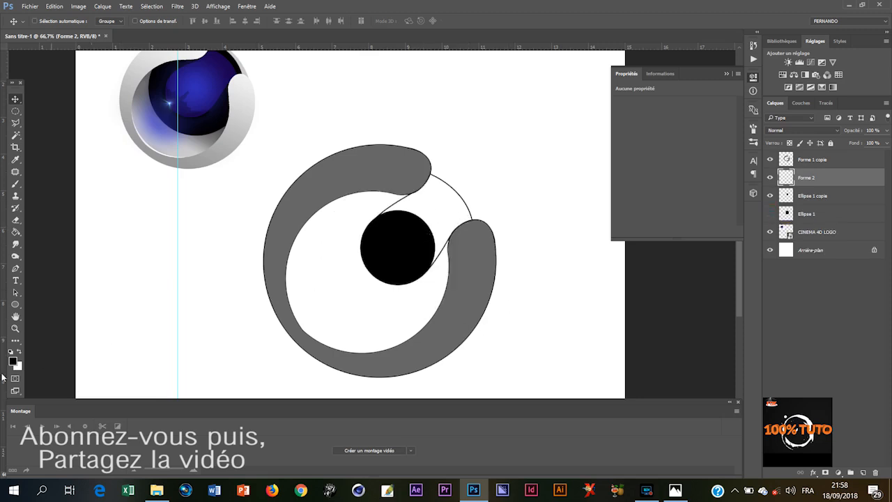
Step: Set the foreground colour to dark blue 000066 and activate the Paint Bucket tool
click(12, 361)
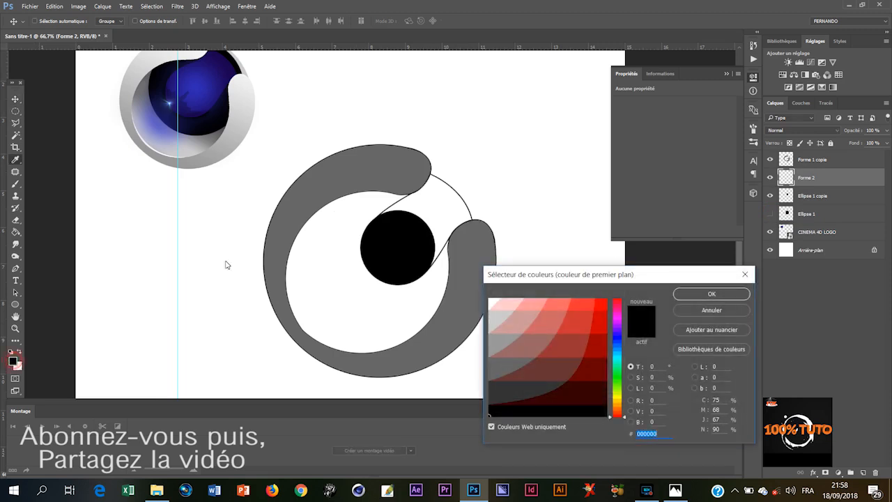
click(617, 337)
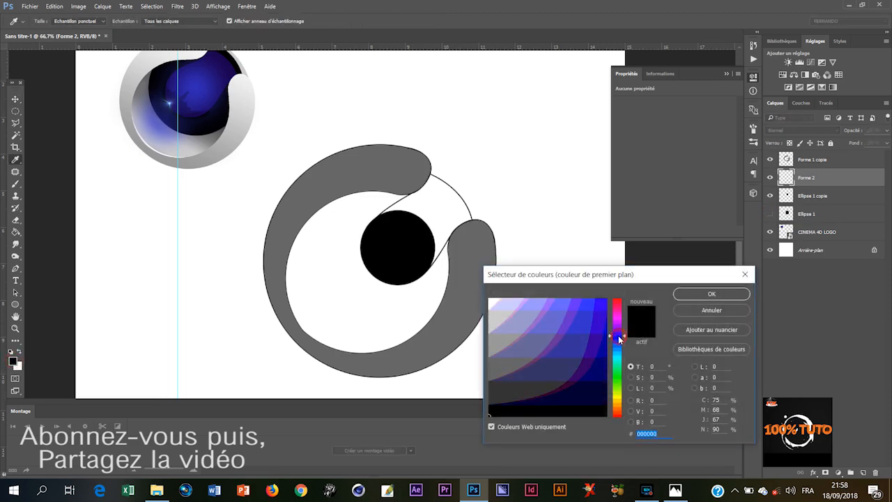
click(603, 350)
click(600, 371)
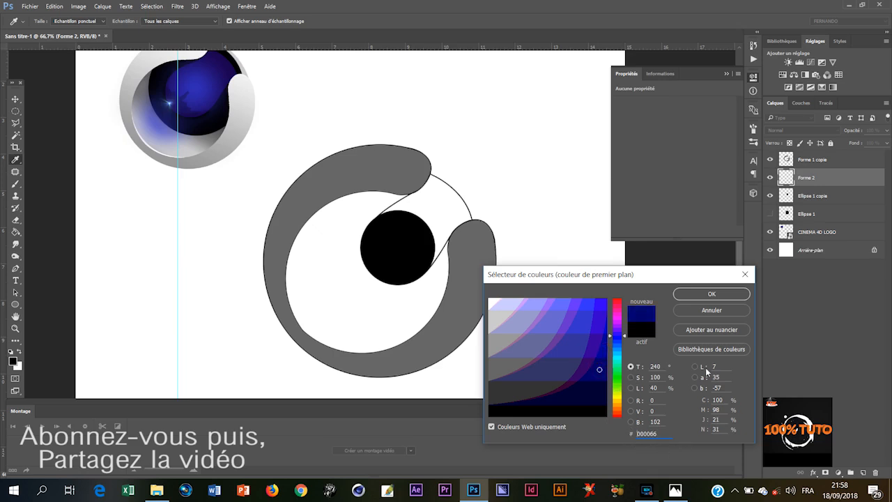
click(721, 294)
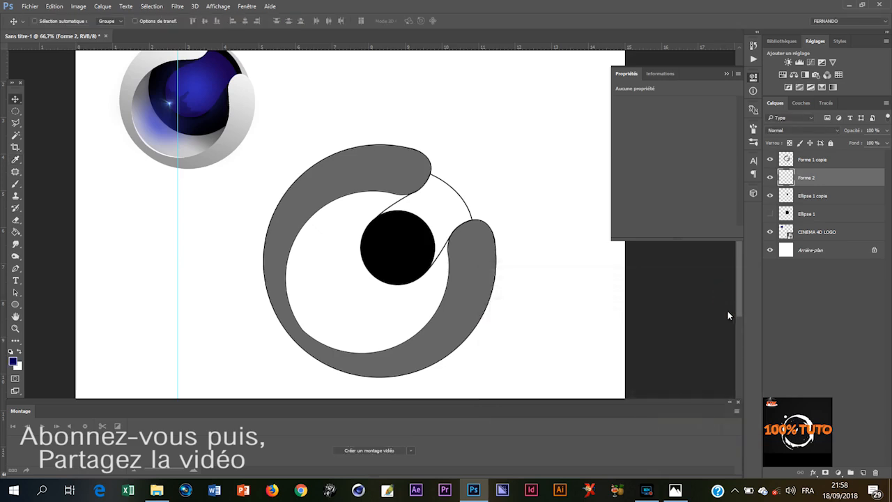
key(g)
click(440, 216)
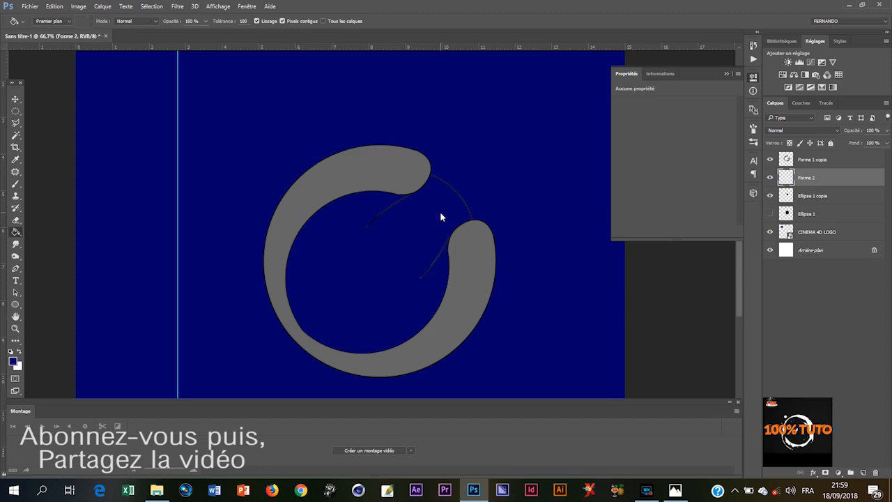
key(ctrl+z)
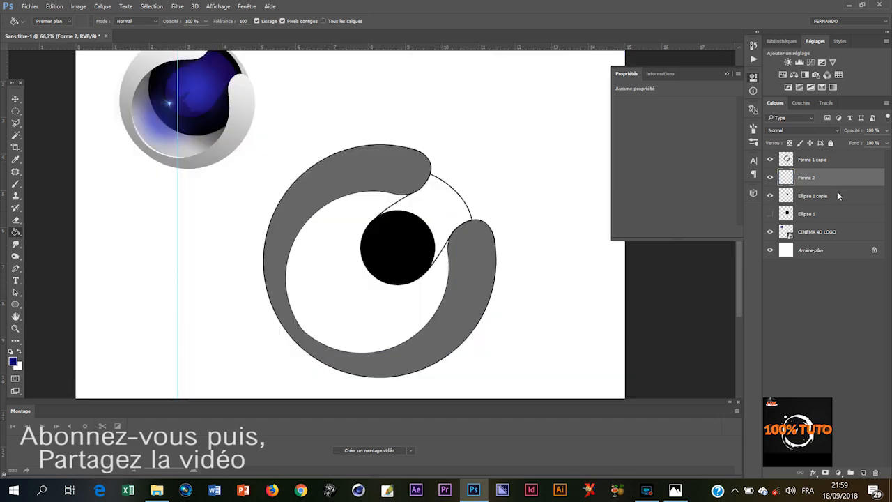
click(772, 178)
click(772, 179)
Step: Merge the outline layer Forme 2 with the small circle layer Ellipse 1 copie
shift+click(837, 197)
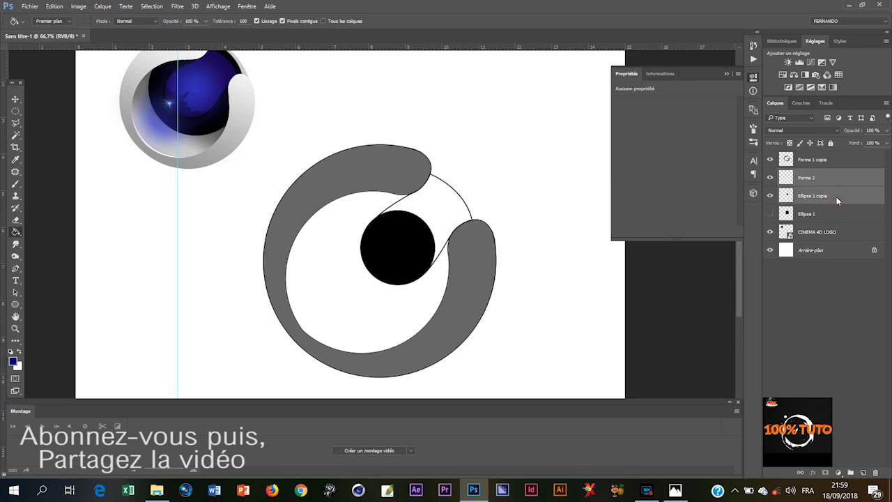
key(ctrl+e)
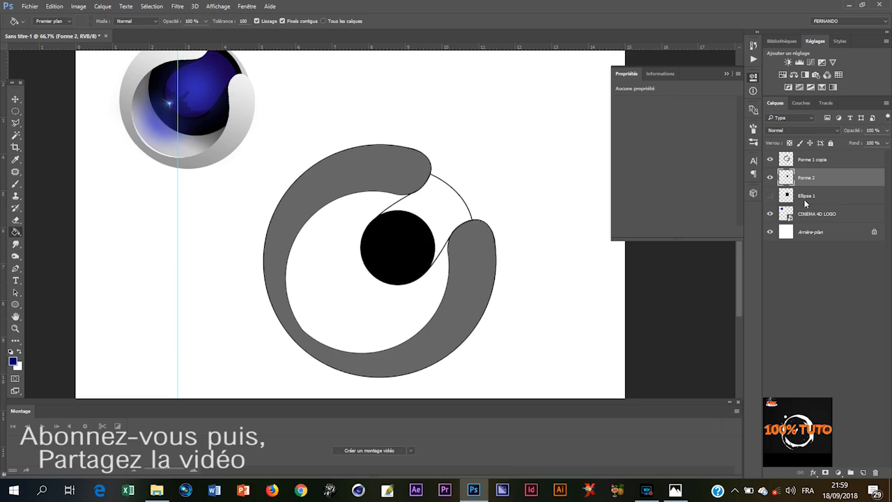
Step: Fill the area enclosed by the curves and the small circle with dark blue, and show the large circle Ellipse 1
click(436, 220)
click(390, 249)
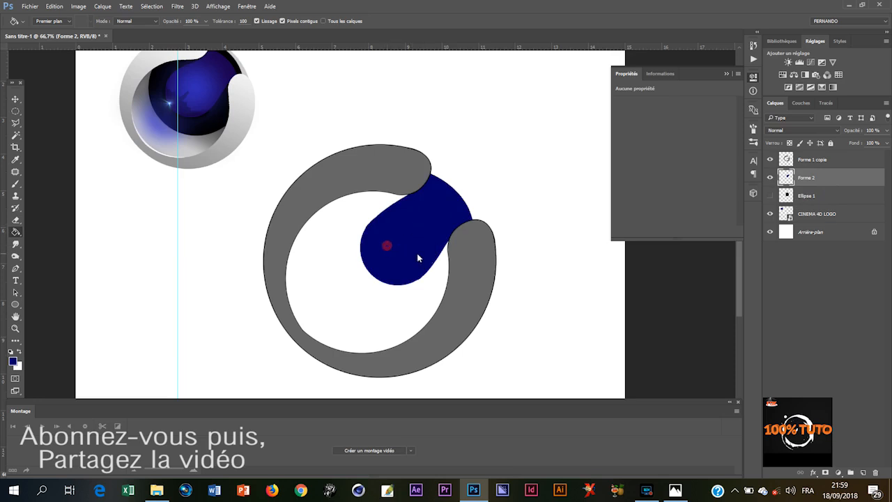
click(771, 197)
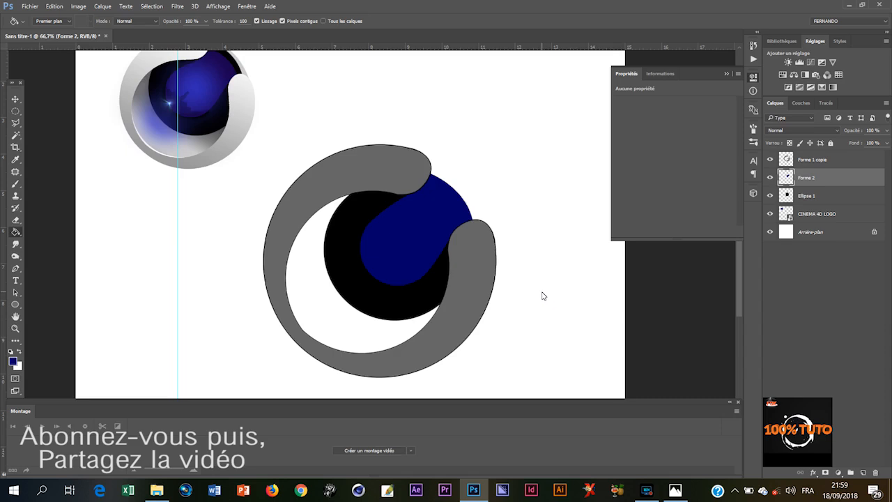
Step: Collapse the open properties and add a new empty layer directly above Forme 2
key(v)
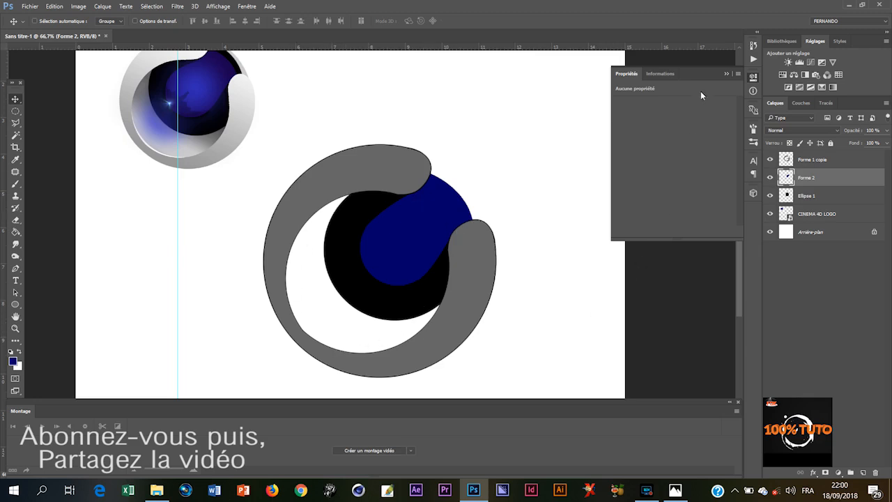
click(728, 74)
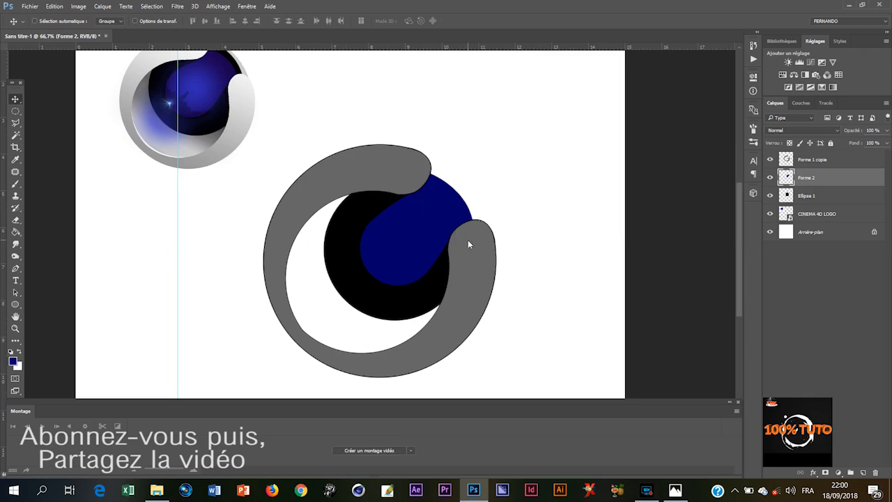
key(ctrl)
key(ctrl+plus)
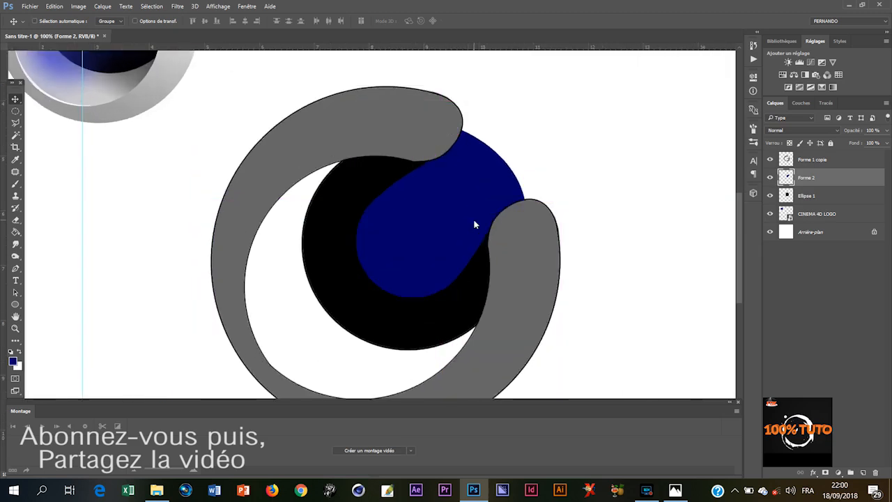
scroll(481, 220, down, 2)
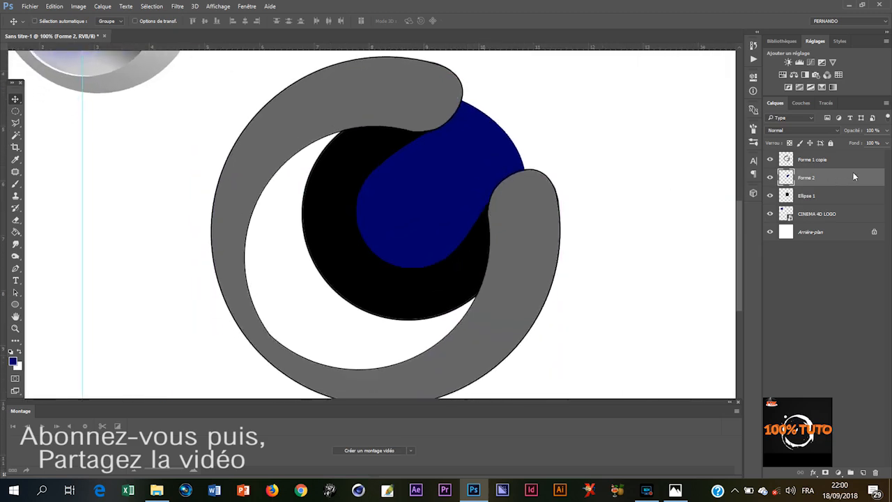
click(863, 474)
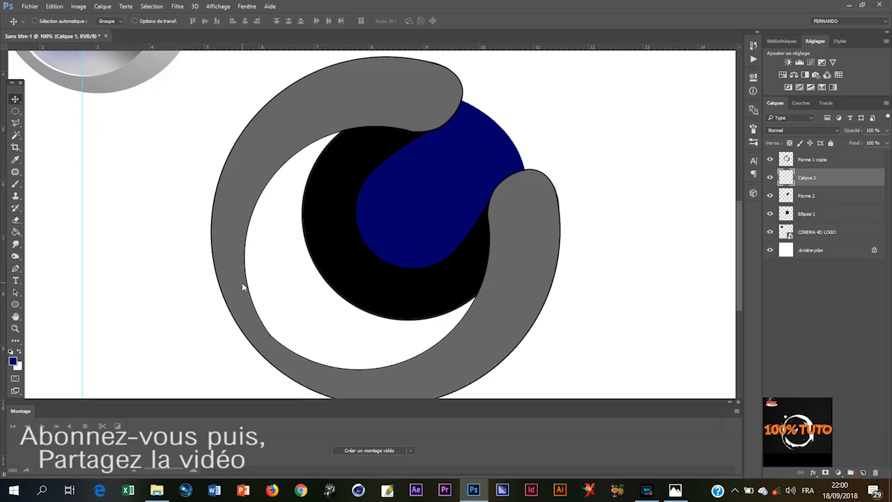
Step: With the Pen tool in path mode (Tracé), trace the ring's left inner edge, starting where it meets the top of the black sphere
key(p)
click(62, 22)
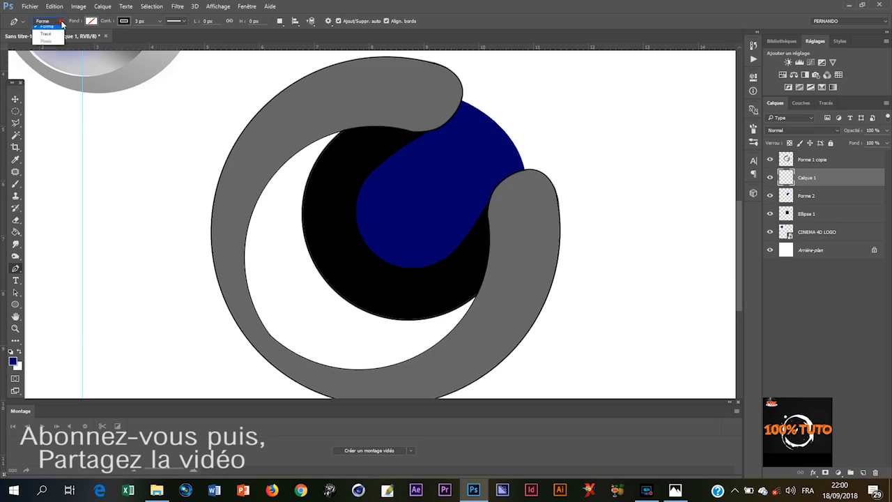
click(46, 37)
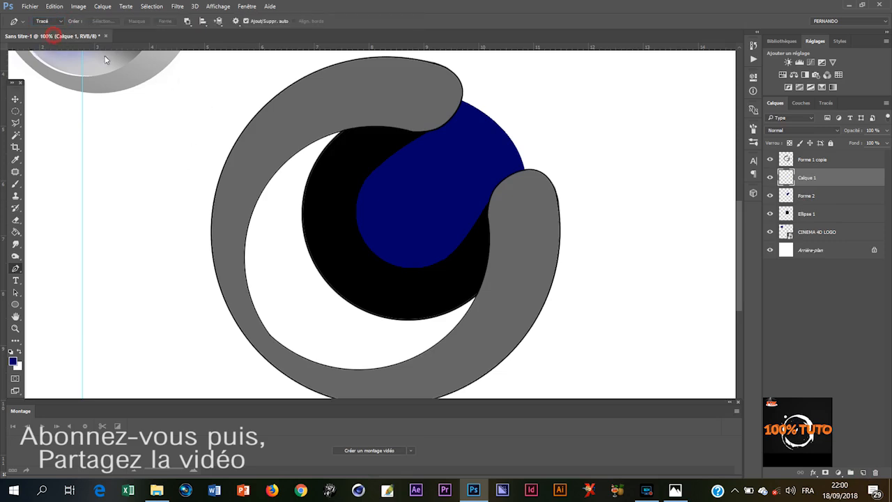
scroll(334, 182, down, 1)
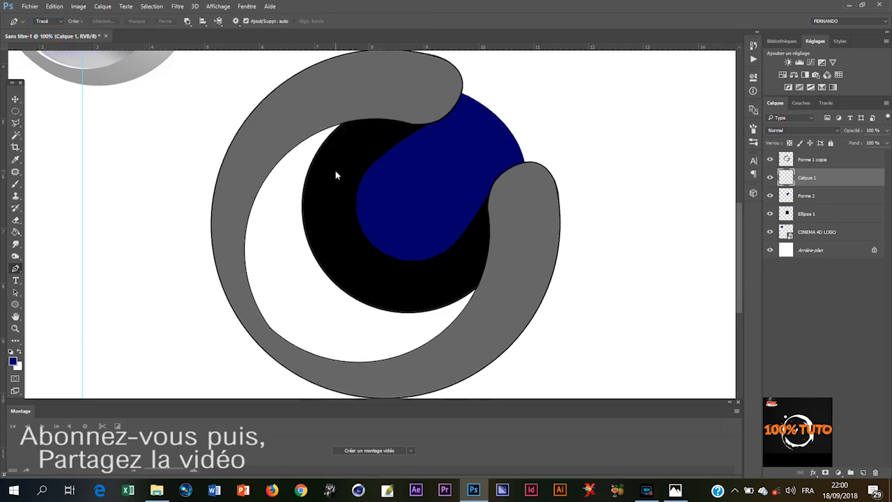
click(341, 129)
drag(245, 267, 252, 384)
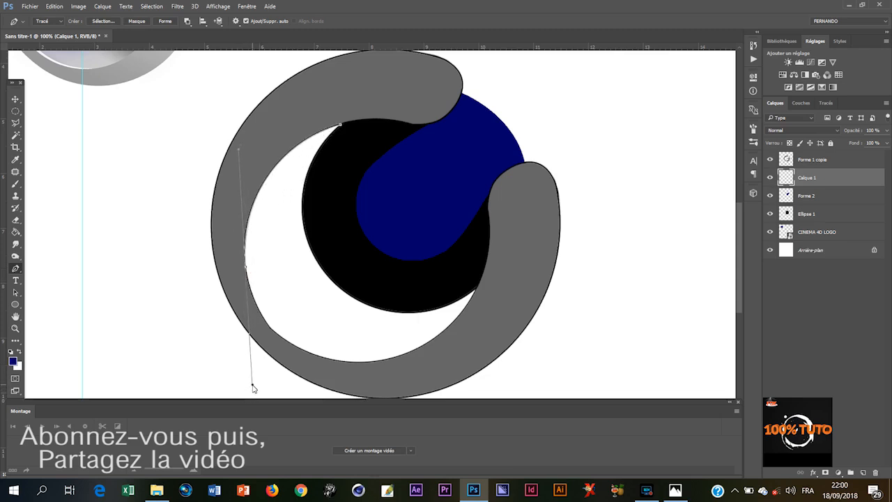
alt+click(247, 272)
Step: Continue the path along the ring's lower inner edge to the point where it meets the black sphere on the right
drag(340, 363, 421, 360)
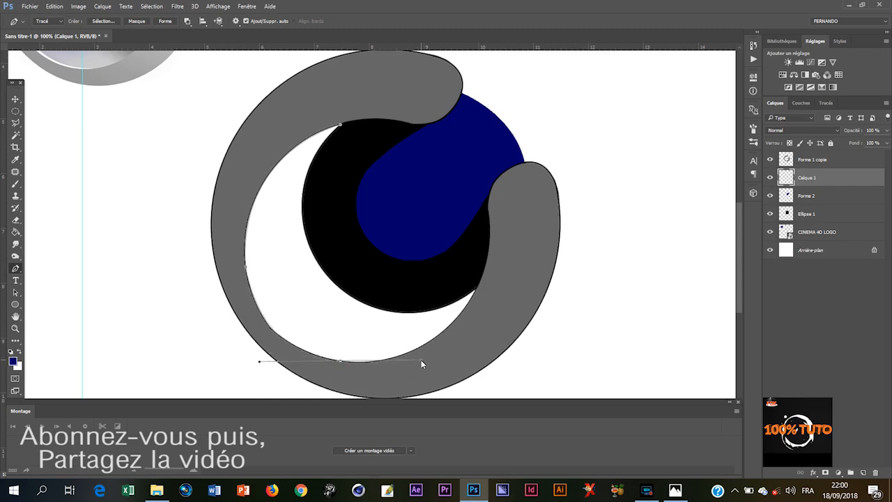
key(ctrl+z)
drag(325, 358, 395, 368)
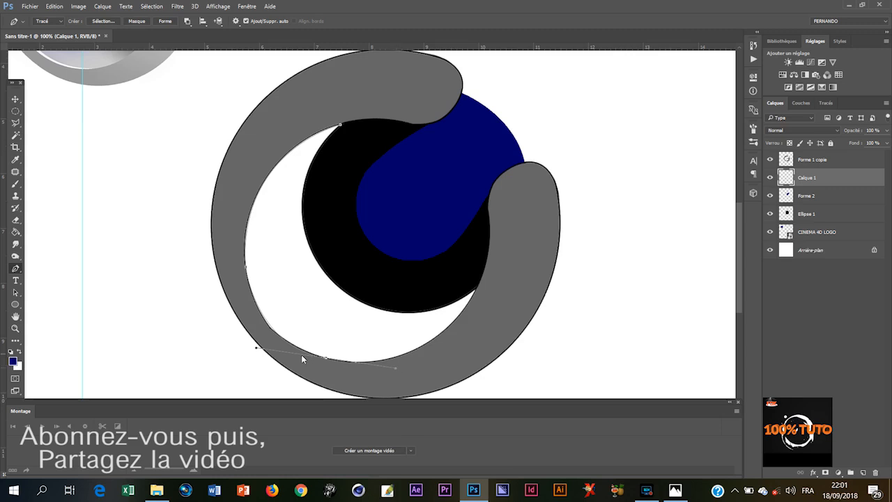
alt+click(325, 357)
drag(477, 288, 524, 193)
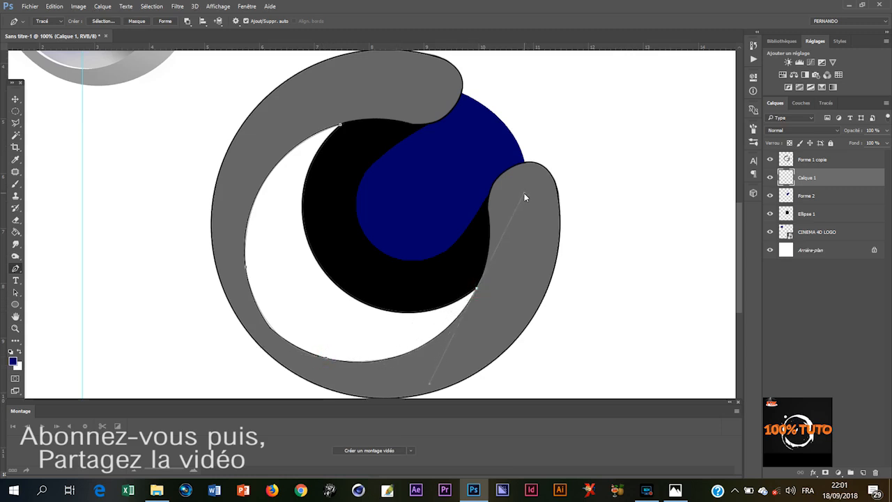
alt+click(476, 288)
Step: Close the crescent path along the black sphere's lower left edge and convert it into a selection
key(ctrl+minus)
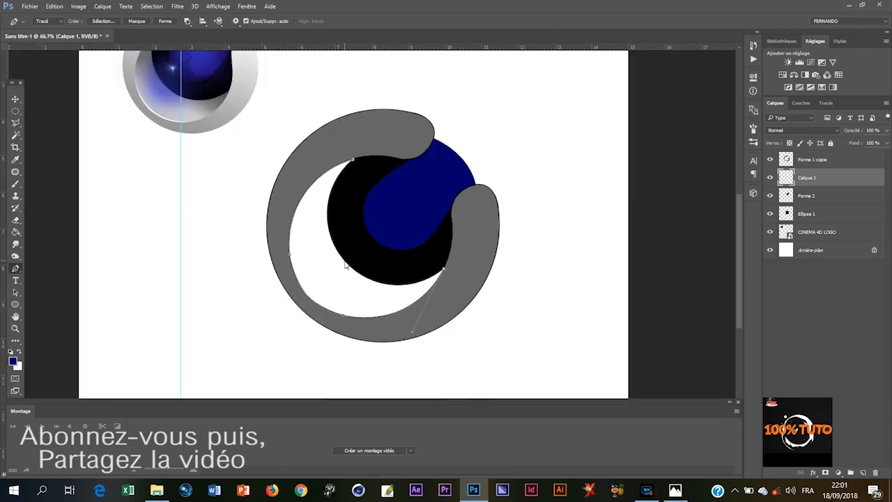
key(ctrl+plus)
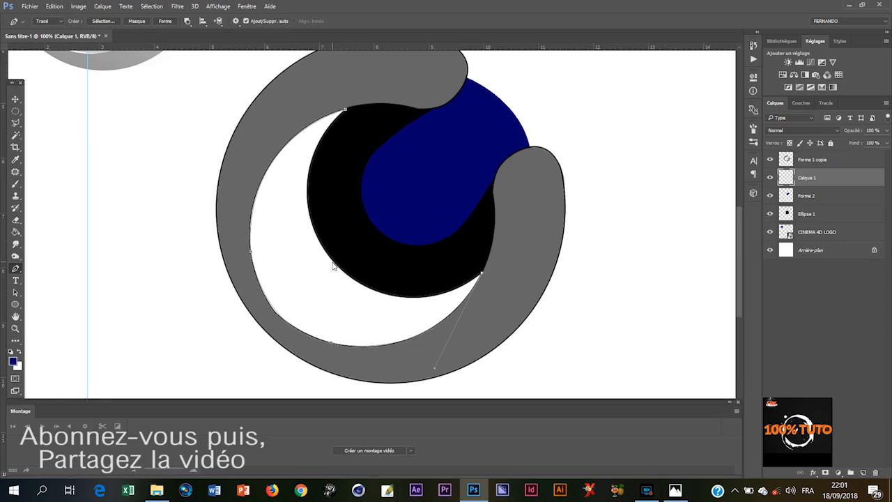
drag(332, 261, 259, 186)
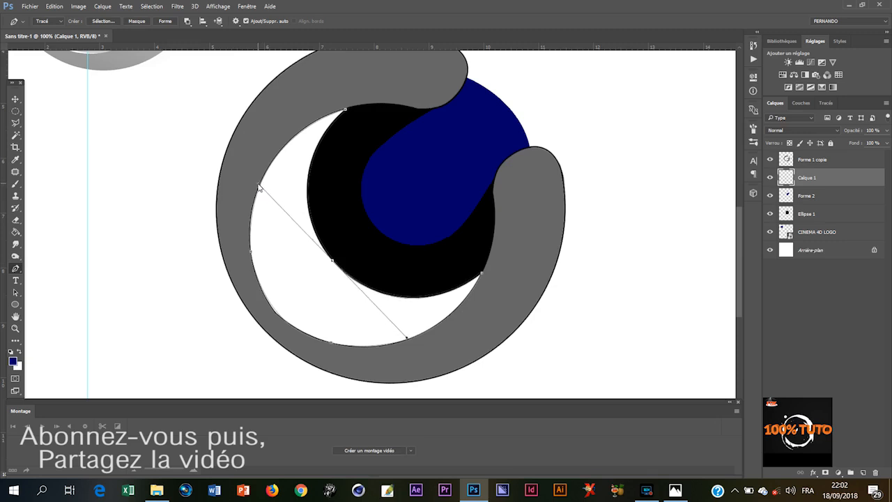
click(332, 263)
drag(345, 112, 424, 63)
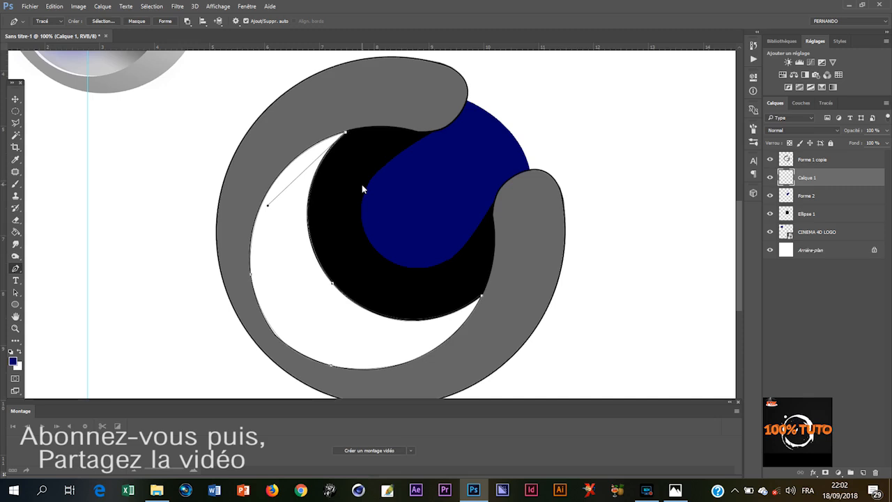
key(ctrl+Return)
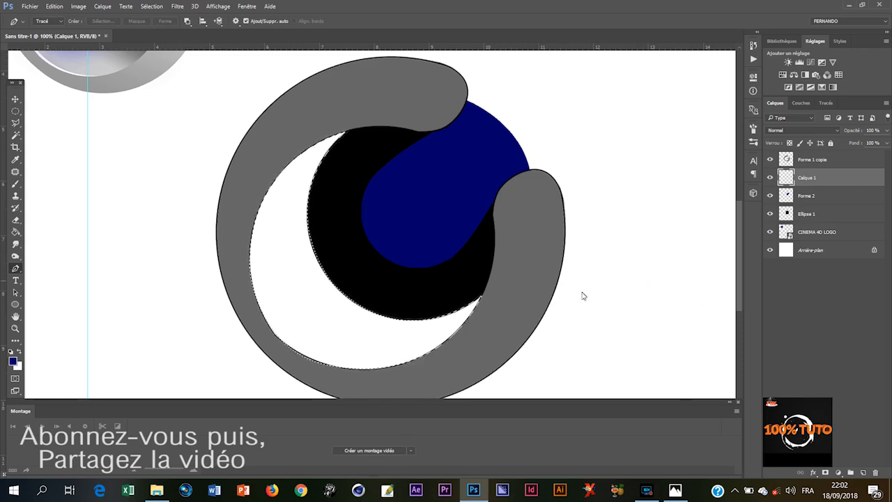
Step: Fill the crescent between the ring and the black sphere with grey 999999, inverting the selection to cover only the crescent, and deselect
click(13, 361)
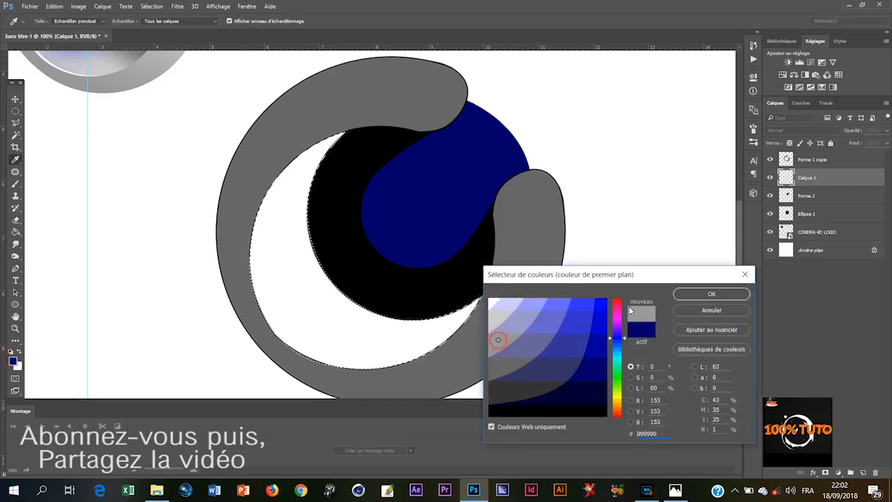
click(718, 293)
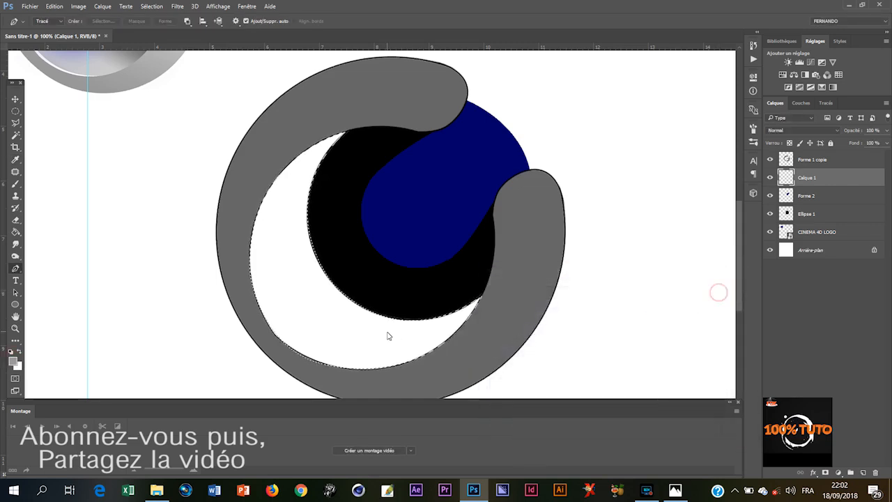
key(g)
click(329, 314)
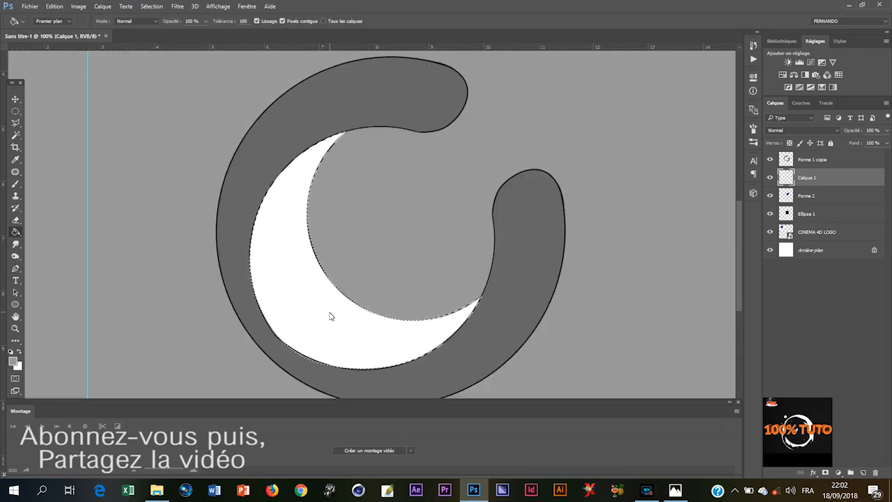
key(ctrl+z)
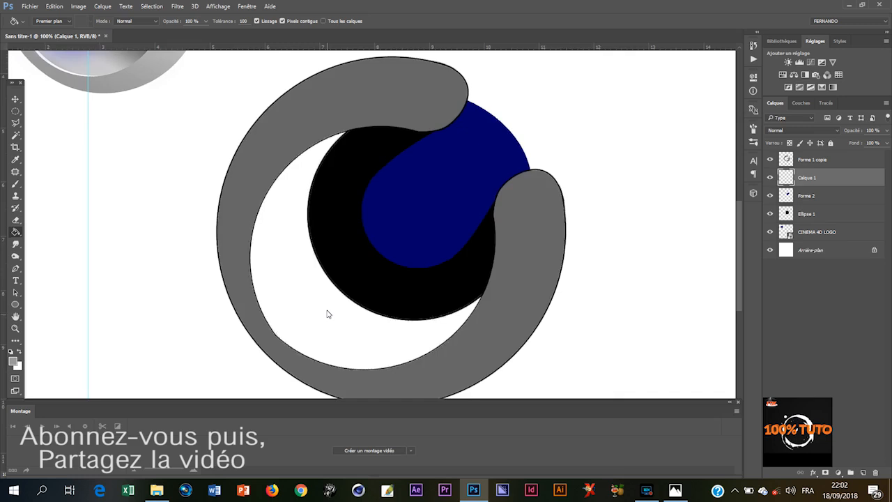
key(ctrl+minus)
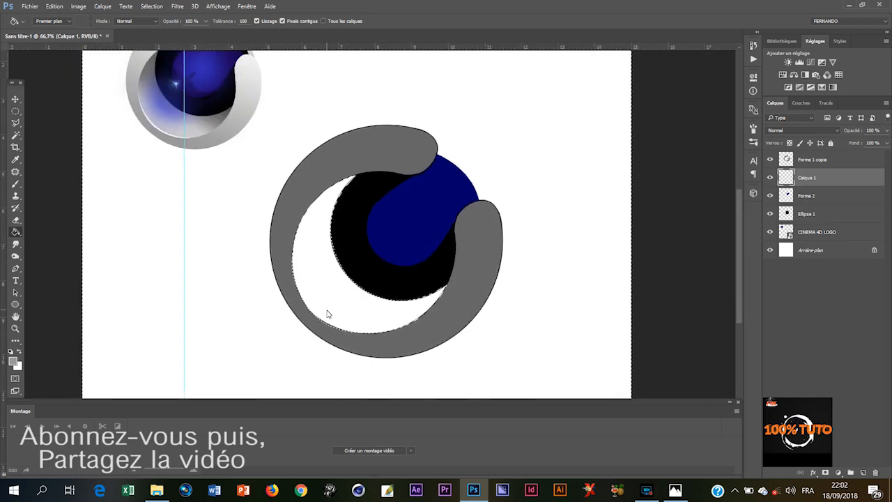
click(328, 313)
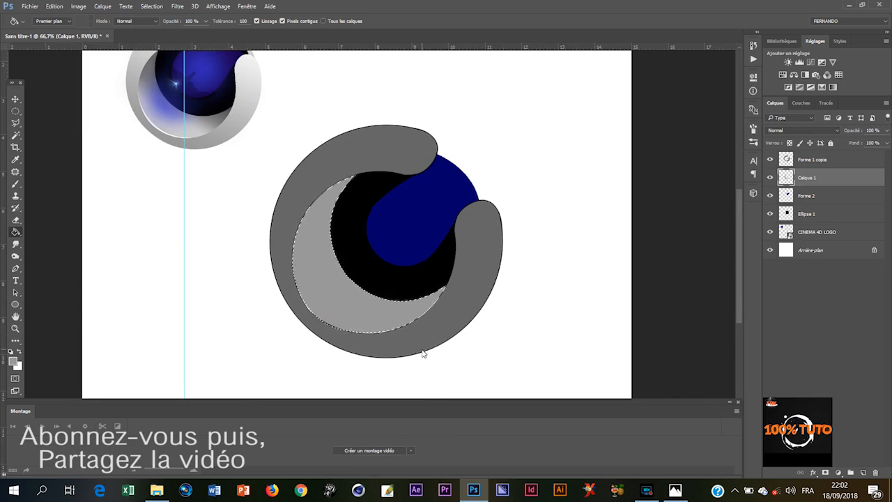
key(ctrl+d)
Step: Lower the fill opacity of the blue shape layer Forme 2 to about 66%
key(ctrl+plus)
scroll(425, 200, up, 1)
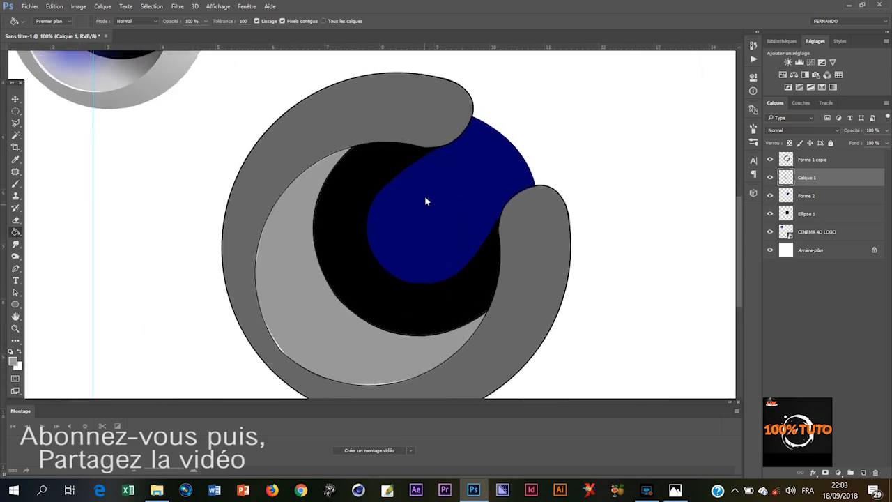
scroll(446, 212, down, 1)
key(v)
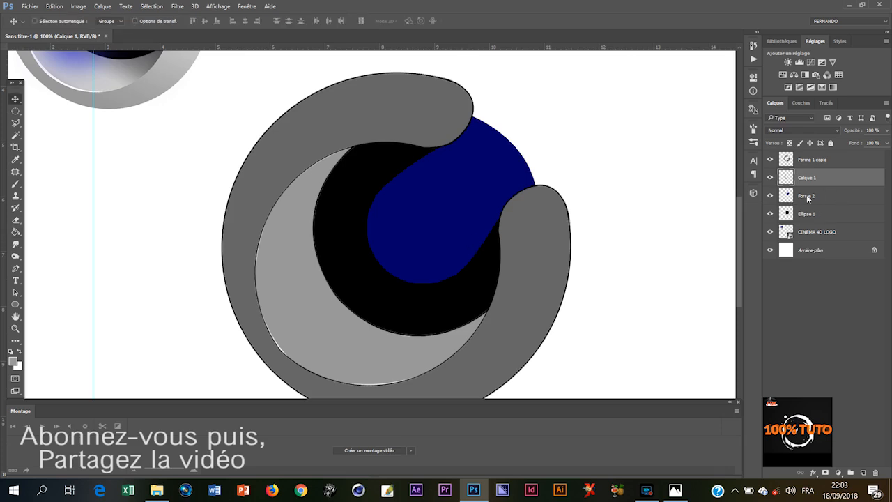
click(834, 200)
click(888, 143)
drag(887, 155, 871, 161)
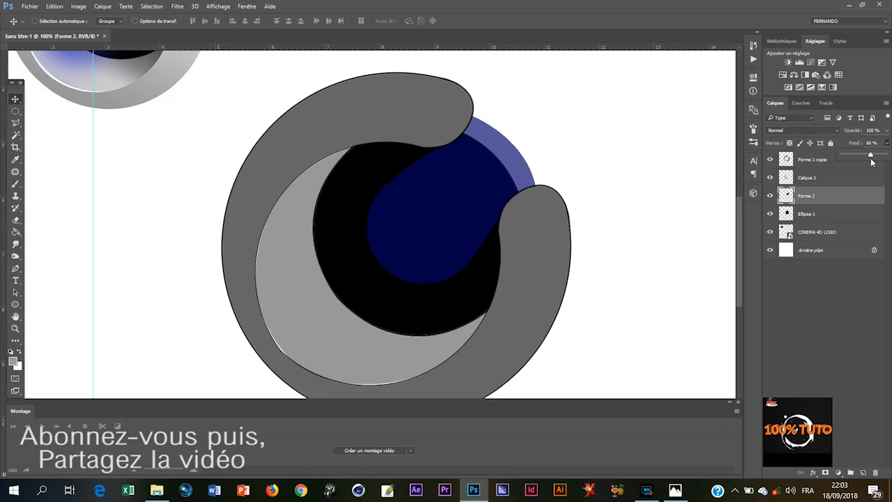
drag(871, 161, 870, 162)
Step: Scale the black sphere layer Ellipse 1 up proportionally to about 110%, extending it towards the ring's opening at the upper right
click(818, 210)
click(818, 212)
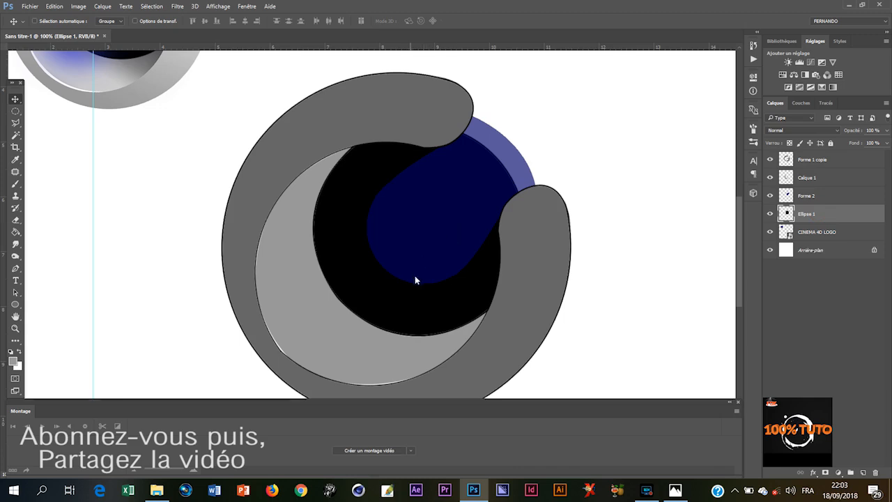
key(ctrl+t)
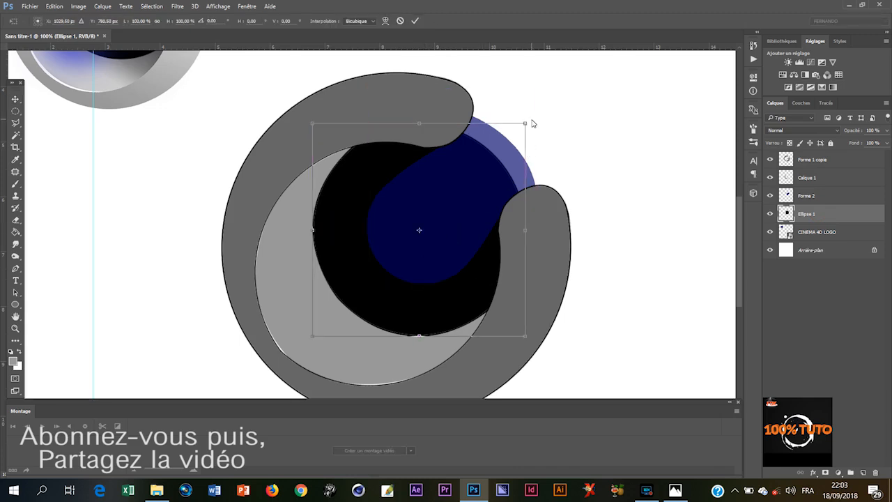
drag(527, 126, 547, 103)
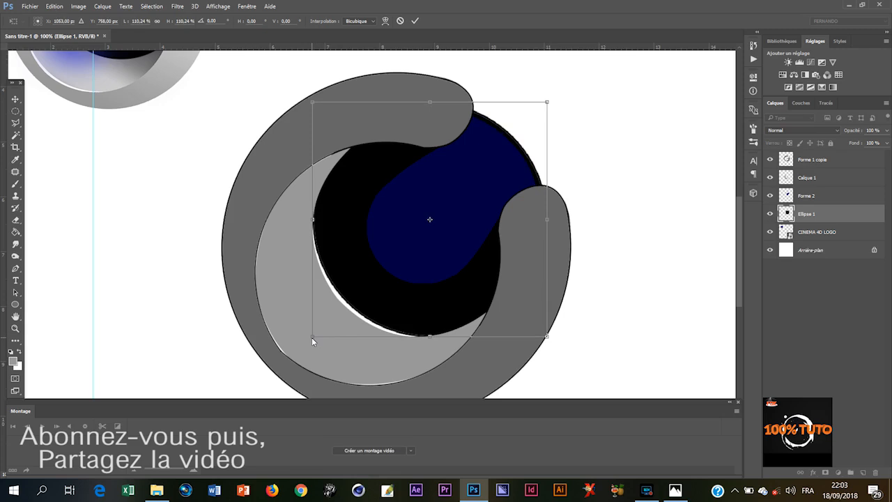
Step: Scale the black circle on the Ellipse 1 layer up slightly, to about 111%, closing the white gap beside the light grey crescent
drag(312, 338, 310, 337)
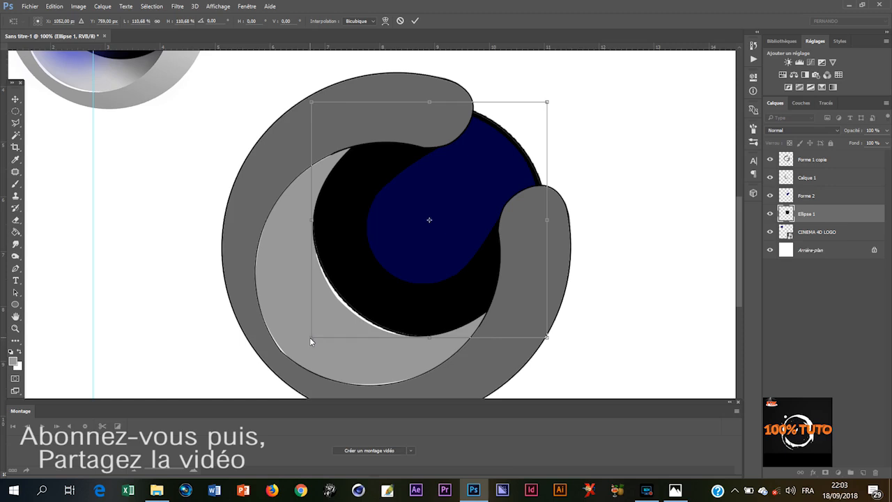
drag(311, 342, 311, 343)
key(Return)
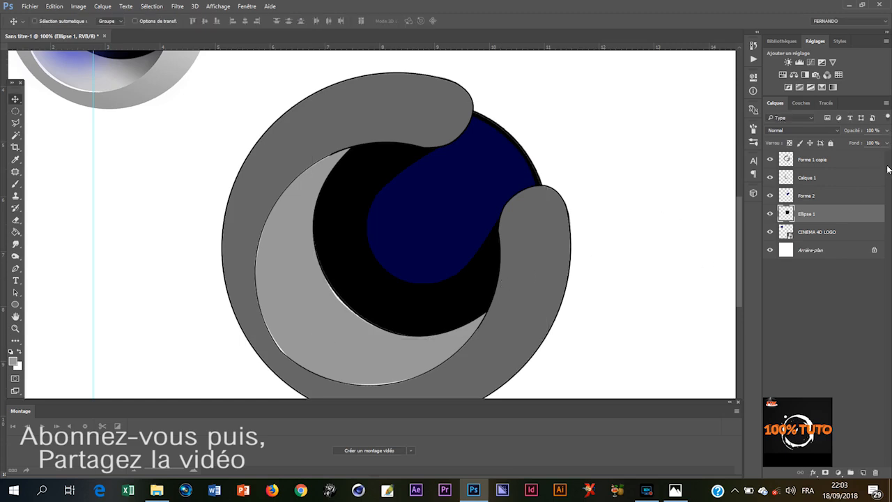
Step: Lower the fill opacity of the dark blue shape's layer, Forme 2, to 60%
click(839, 198)
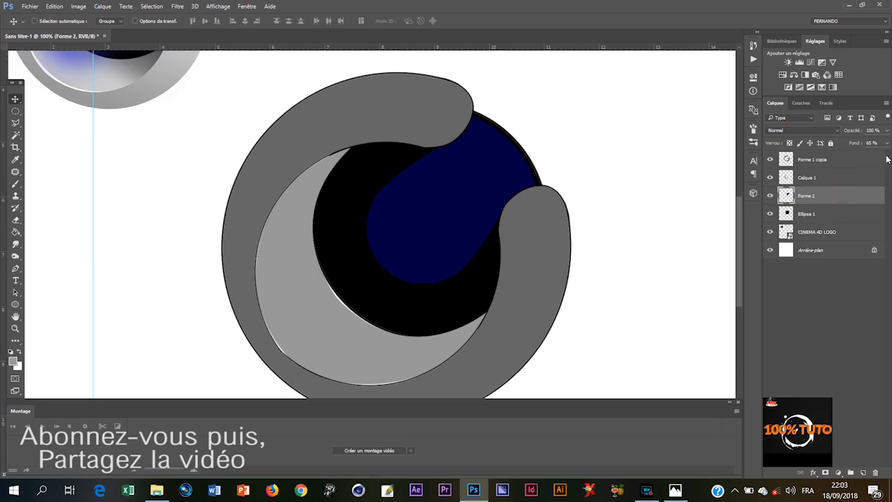
click(888, 142)
drag(872, 145, 858, 150)
scroll(571, 237, down, 1)
scroll(571, 237, down, 2)
scroll(571, 263, up, 5)
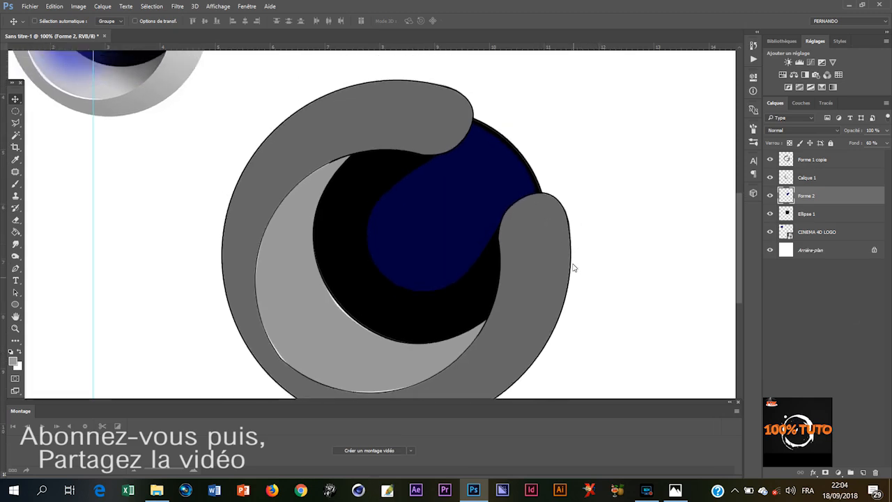
Step: Draw a circle about 207 px wide with the Ellipse tool and place it inside the dark blue shape's rounded end
drag(256, 132, 329, 201)
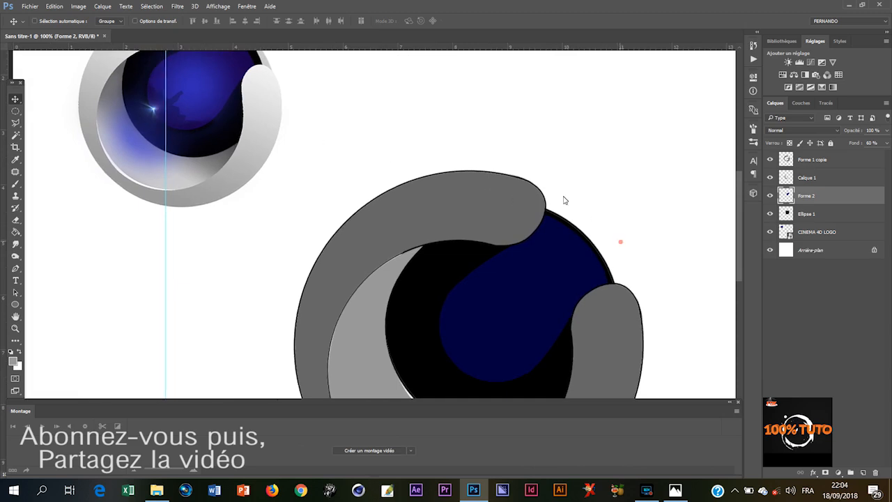
drag(620, 242, 510, 127)
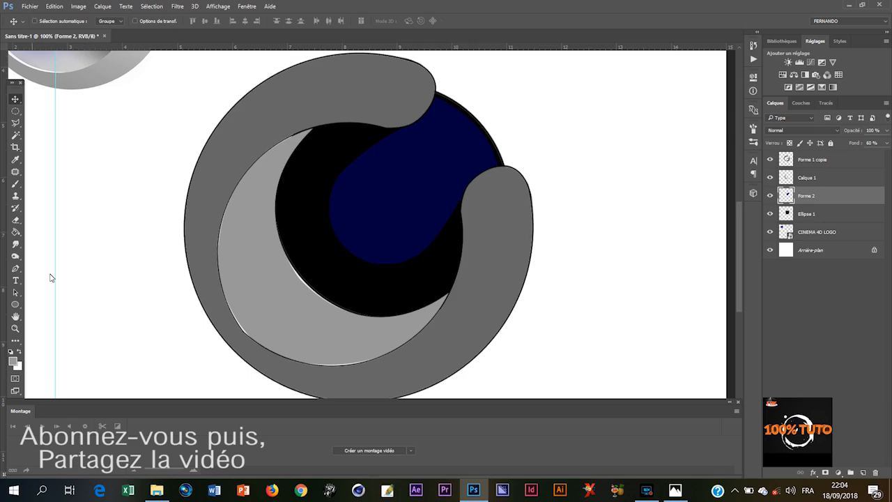
click(15, 304)
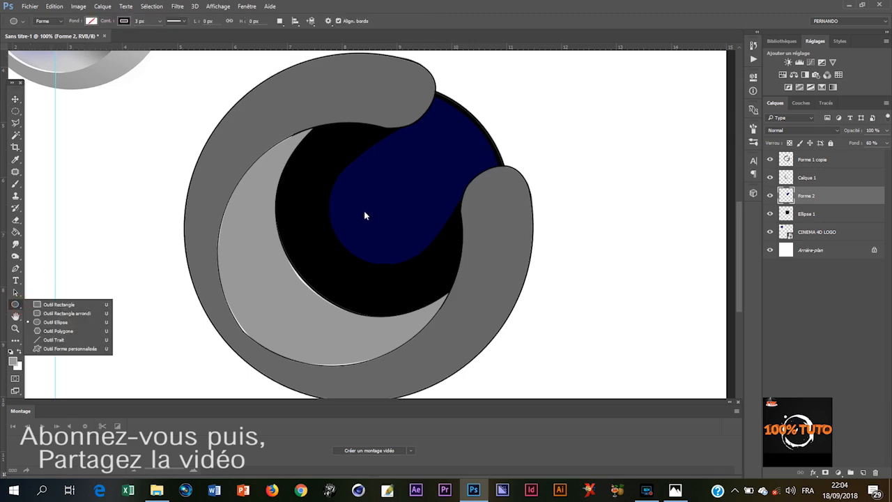
drag(350, 192, 454, 288)
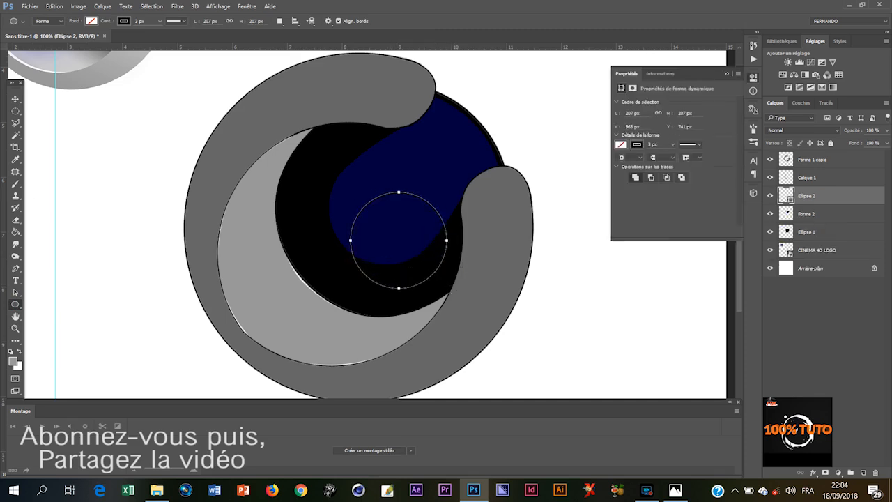
click(15, 99)
drag(375, 232, 364, 200)
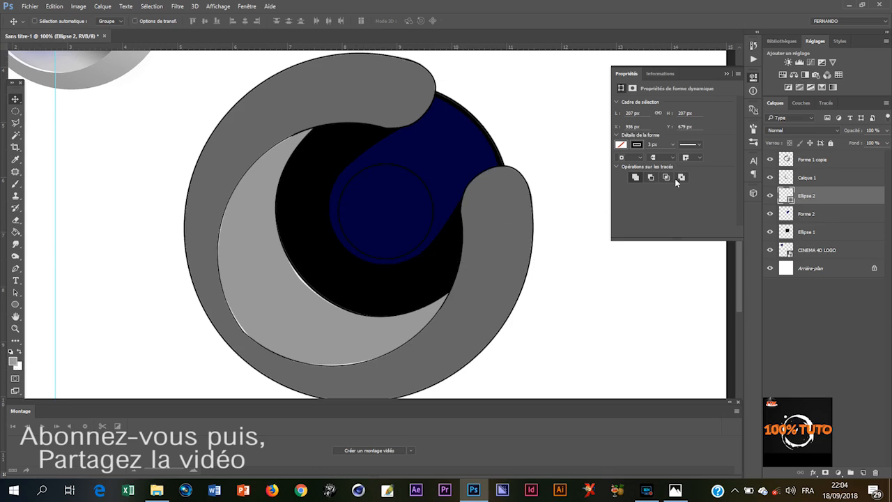
Step: Rasterize the new circle's layer, Ellipse 2, and set the foreground color to blue 0000cc
right_click(830, 197)
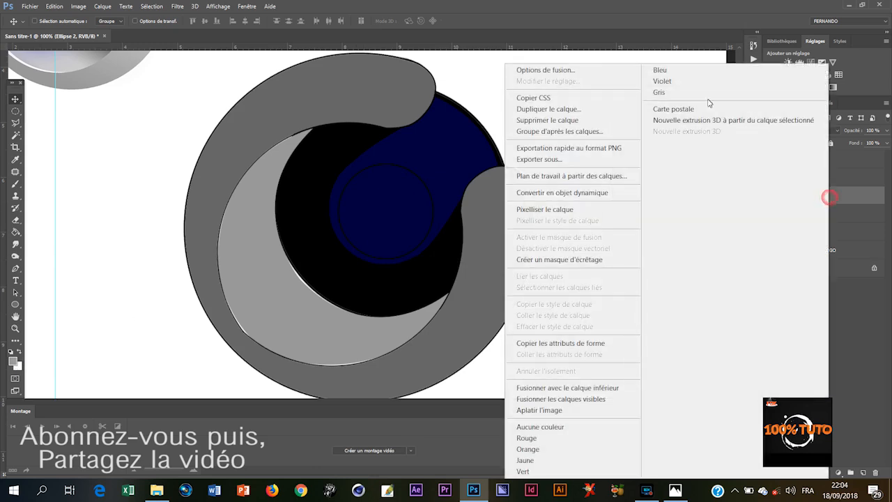
click(607, 210)
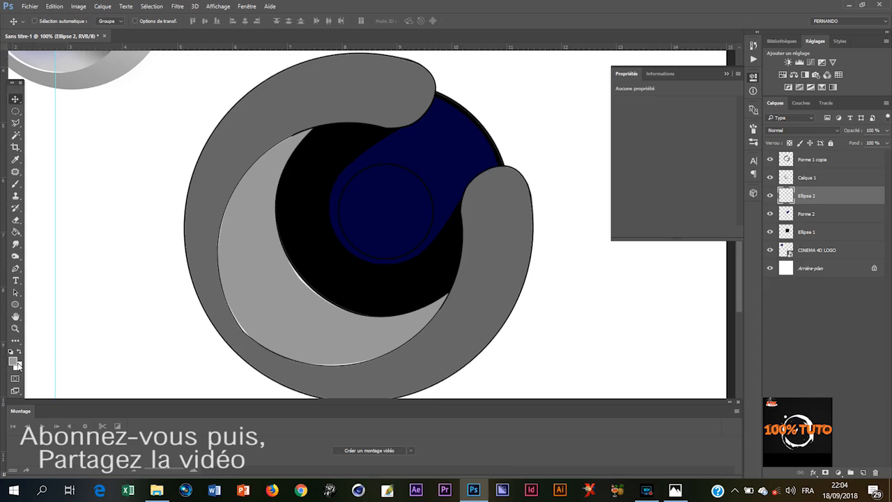
click(13, 362)
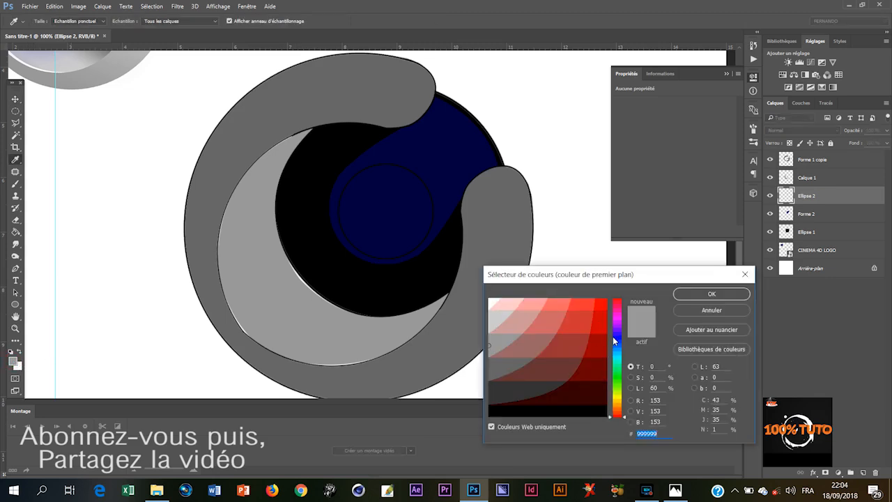
click(617, 337)
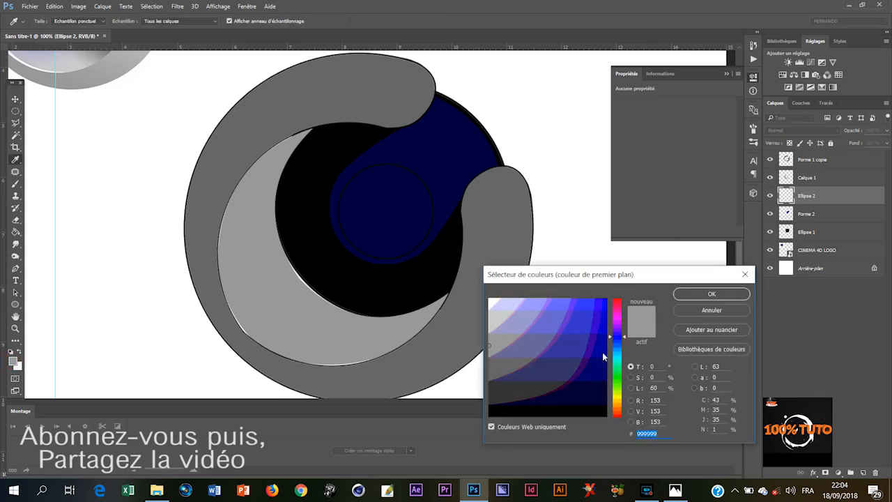
click(603, 352)
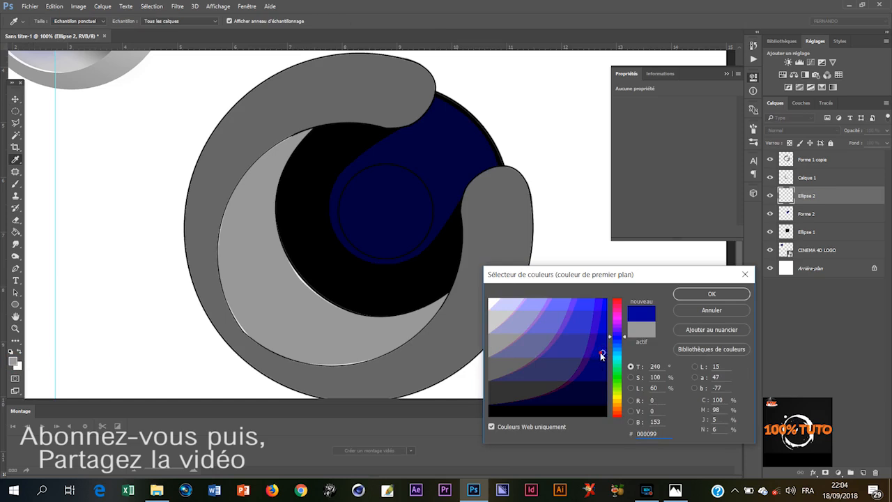
click(604, 327)
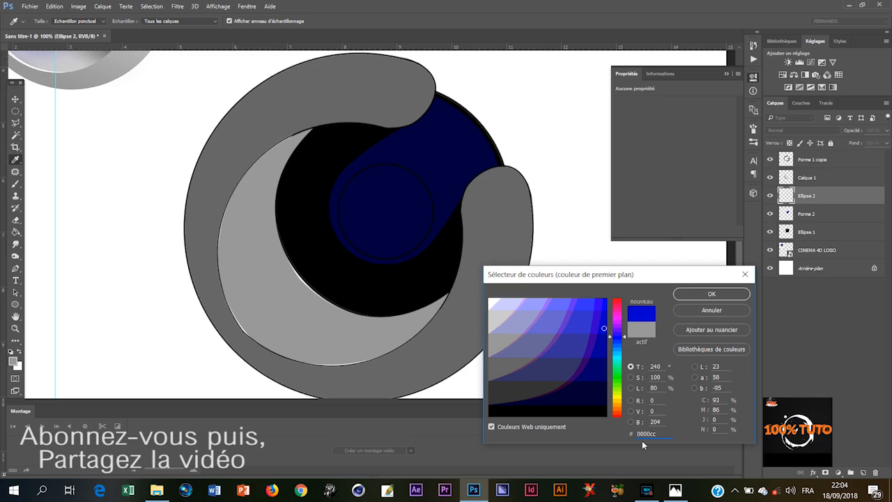
click(718, 296)
key(v)
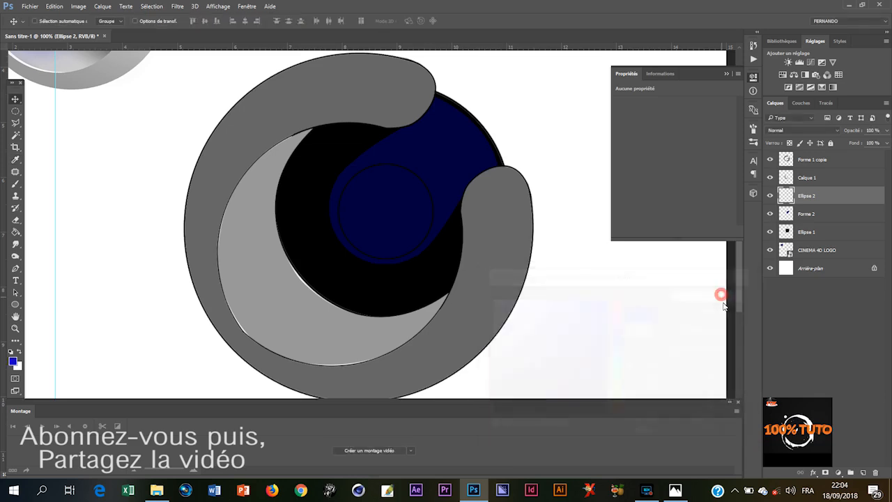
Step: Try a blue fill inside the outlined circle, and undo both the fill and the layer's rasterization
key(g)
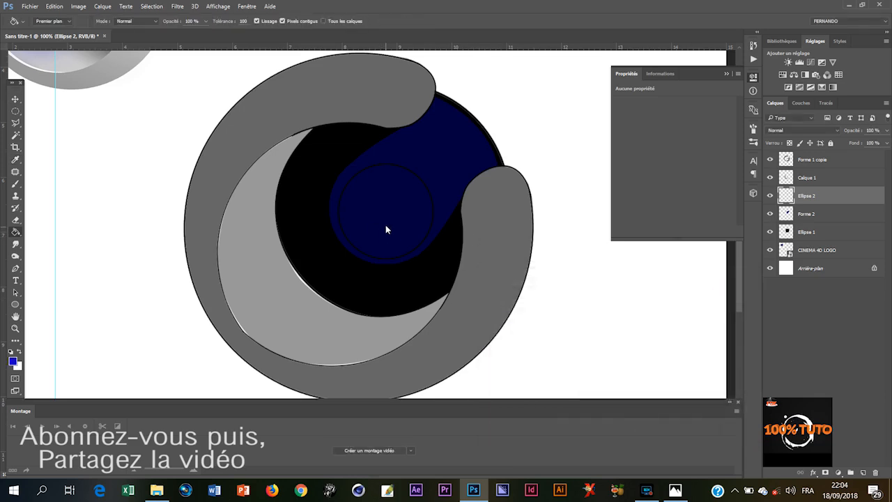
click(386, 217)
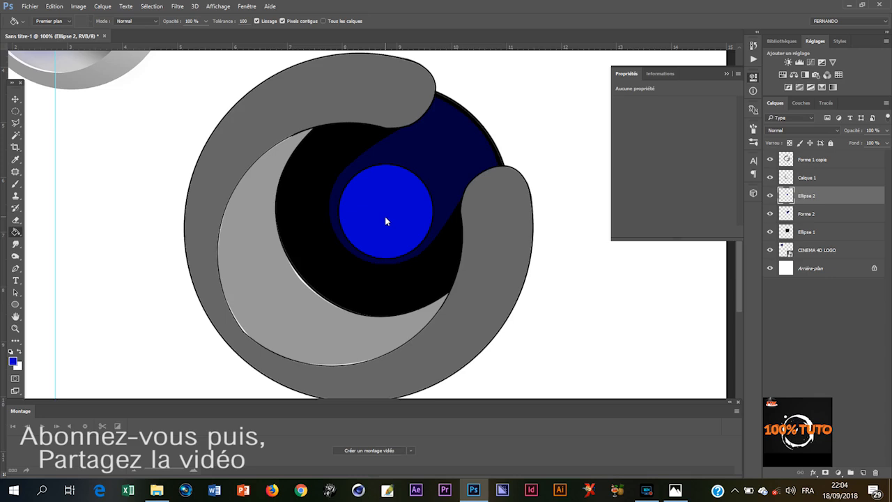
double_click(838, 195)
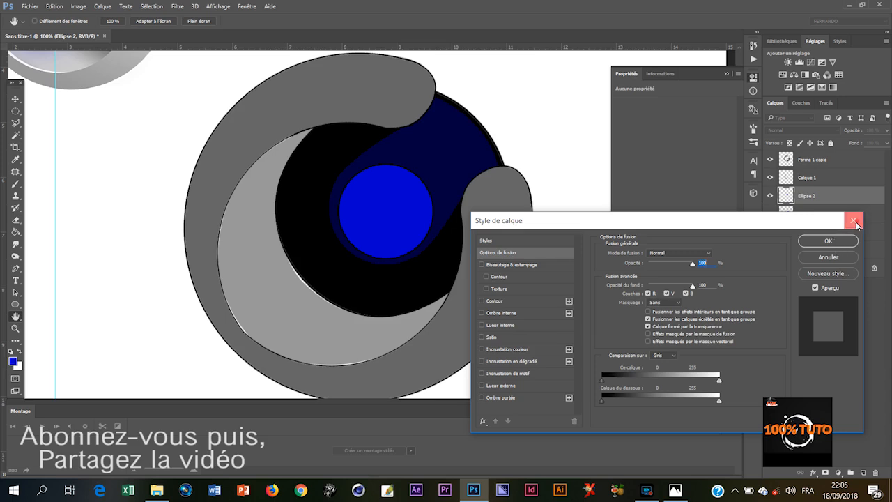
click(852, 221)
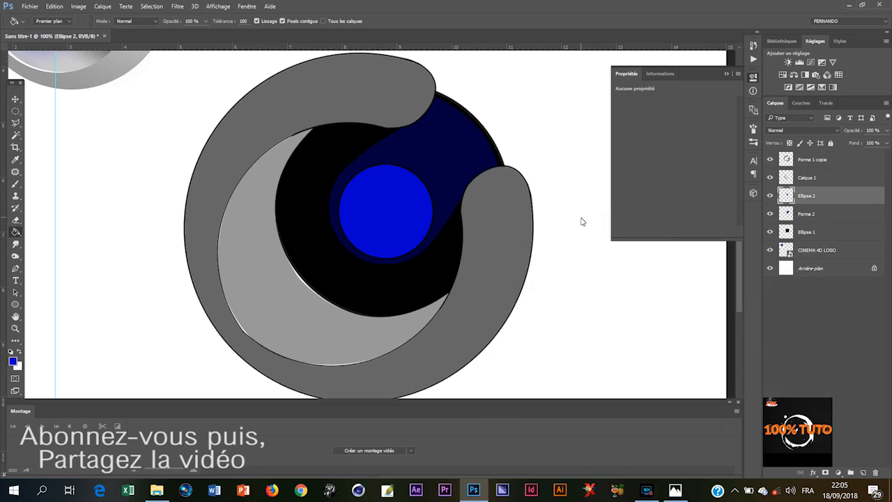
key(ctrl+alt+z)
key(ctrl+alt+z)
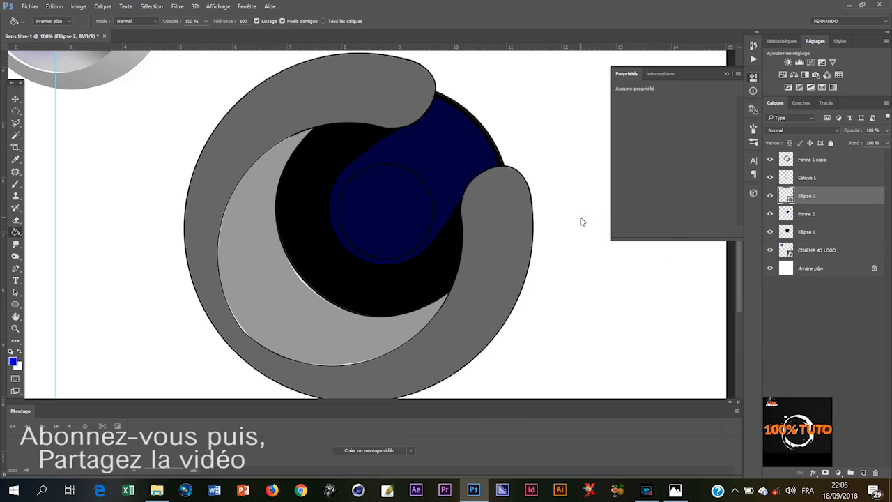
Step: Remove the outline of the Ellipse 2 circle by setting its stroke width to 0 px
click(653, 144)
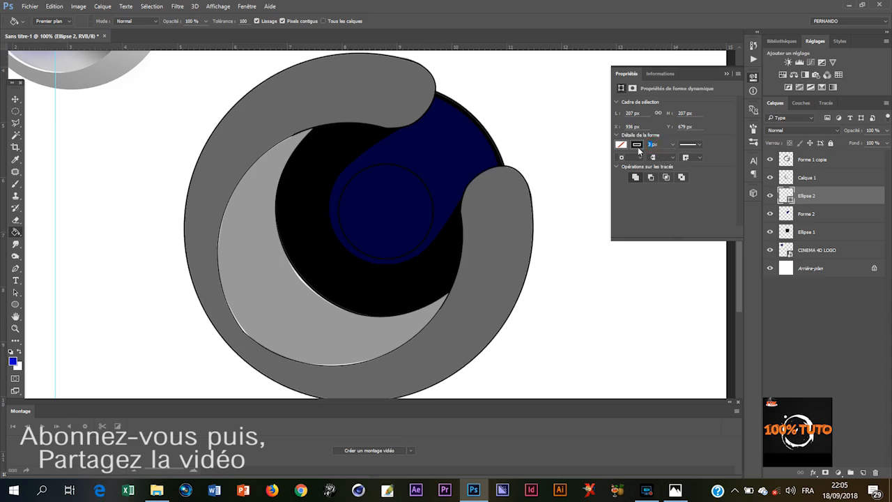
text(0)
click(725, 75)
Step: Rasterize the outline-free Ellipse 2 layer and fill the circle with the blue foreground color
right_click(831, 196)
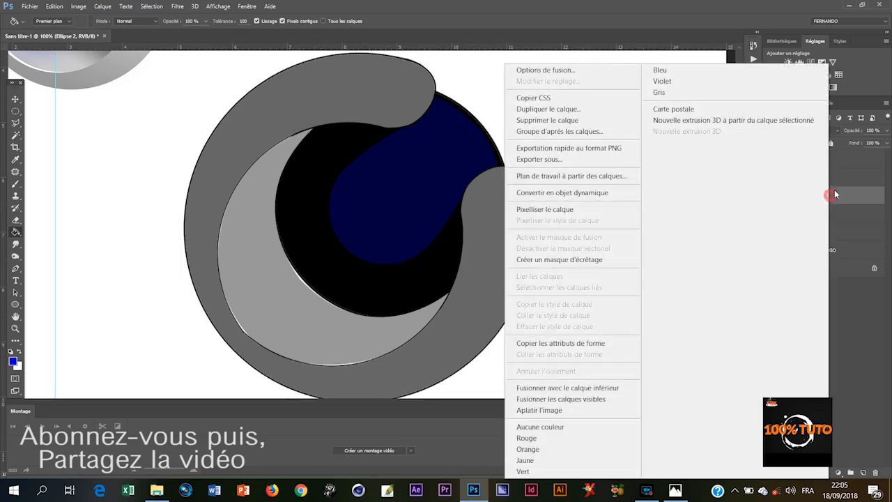
click(582, 209)
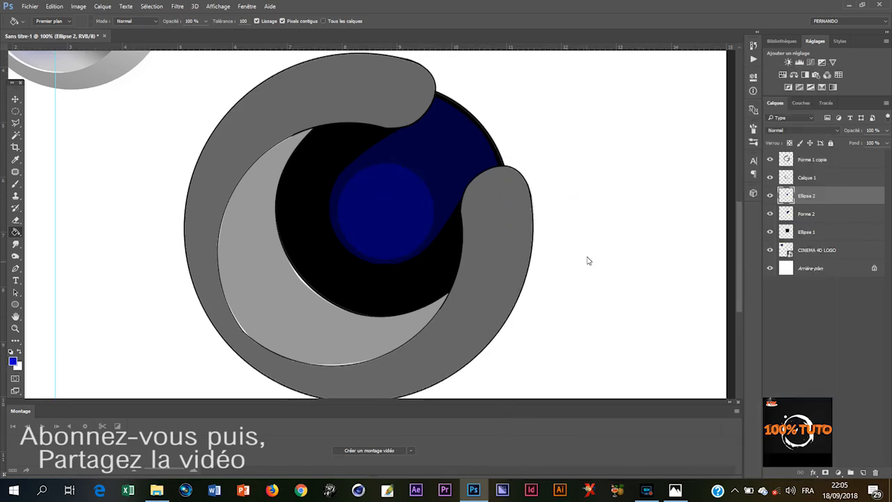
click(374, 209)
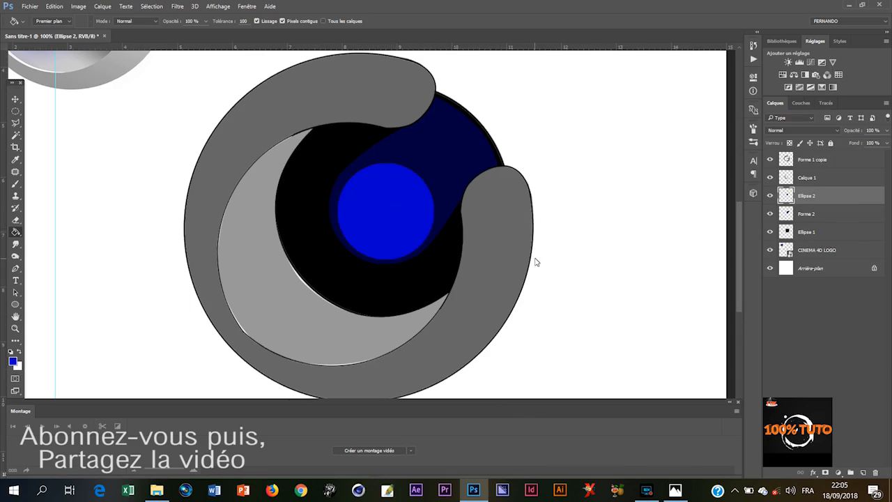
Step: Enlarge the blue circle slightly to match the dark blue shape's rounded end, and nudge it up a little
key(ctrl+t)
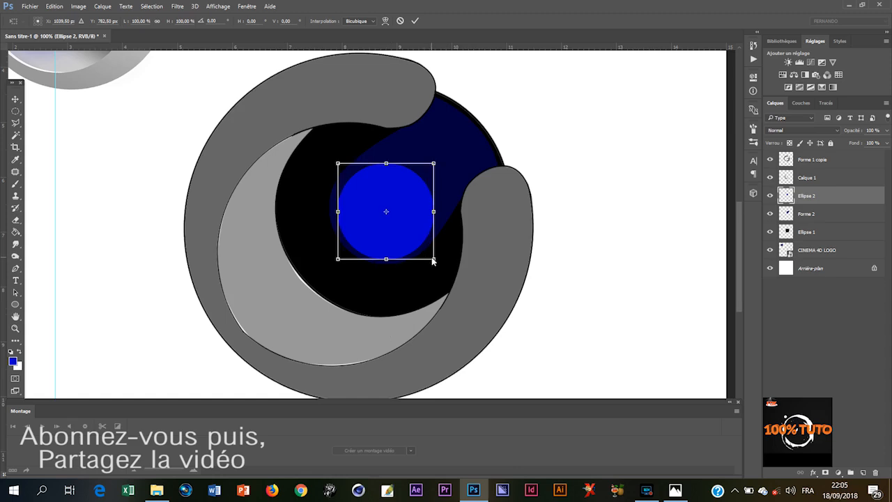
drag(434, 260, 439, 266)
key(Return)
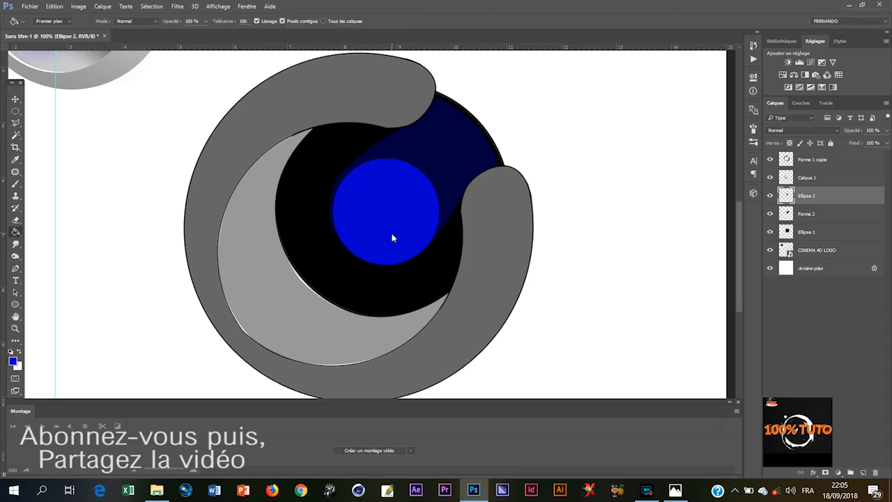
key(v)
drag(388, 236, 388, 238)
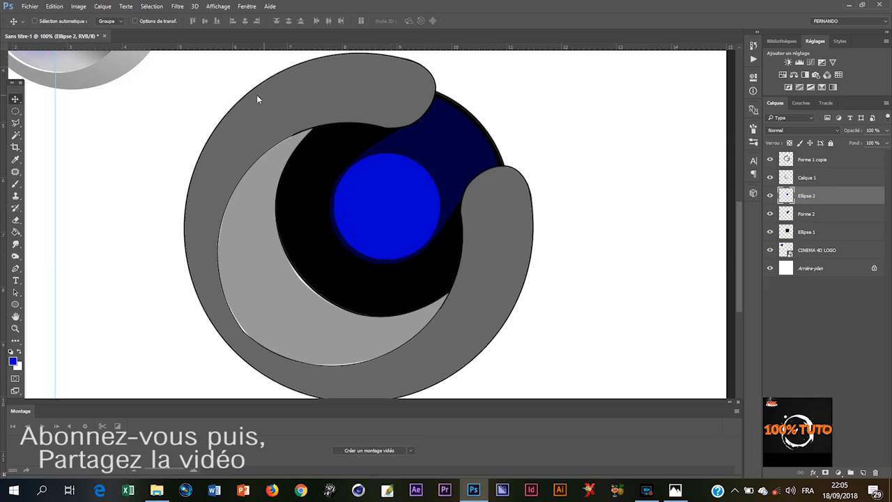
Step: Apply a Gaussian blur with a radius of 38.7 pixels to the blue circle
click(177, 7)
mouse_move(227, 159)
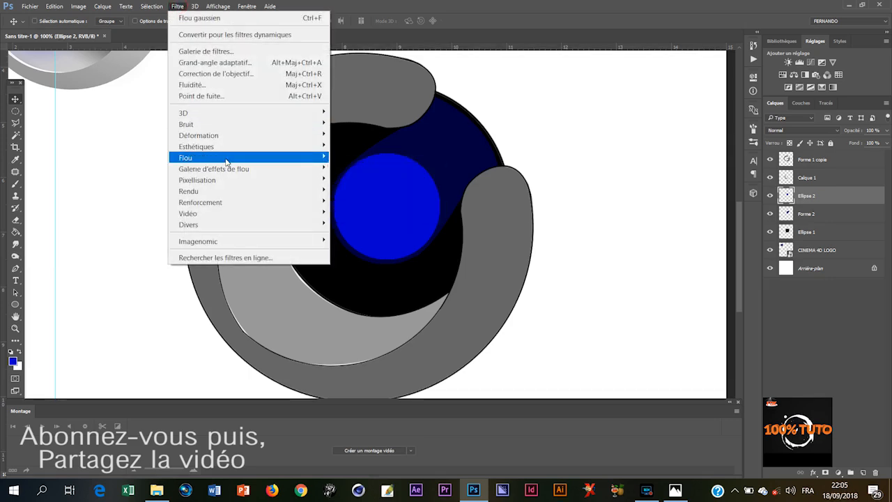
click(368, 212)
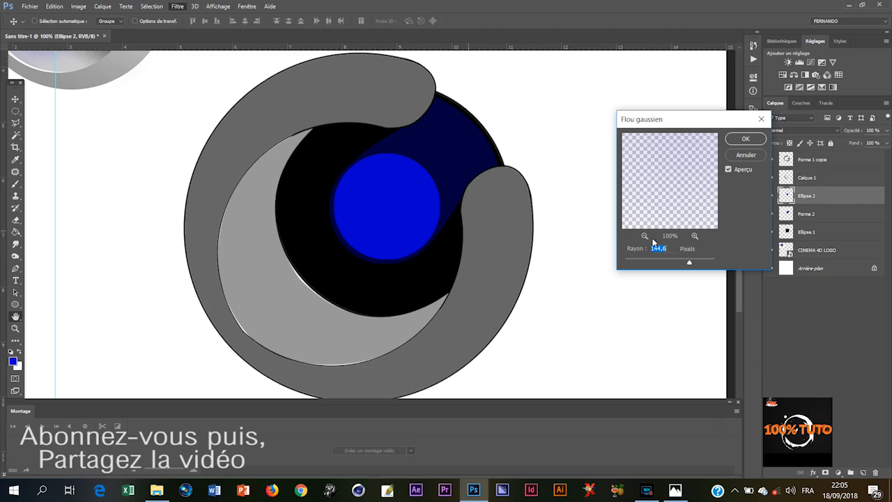
drag(689, 263, 677, 267)
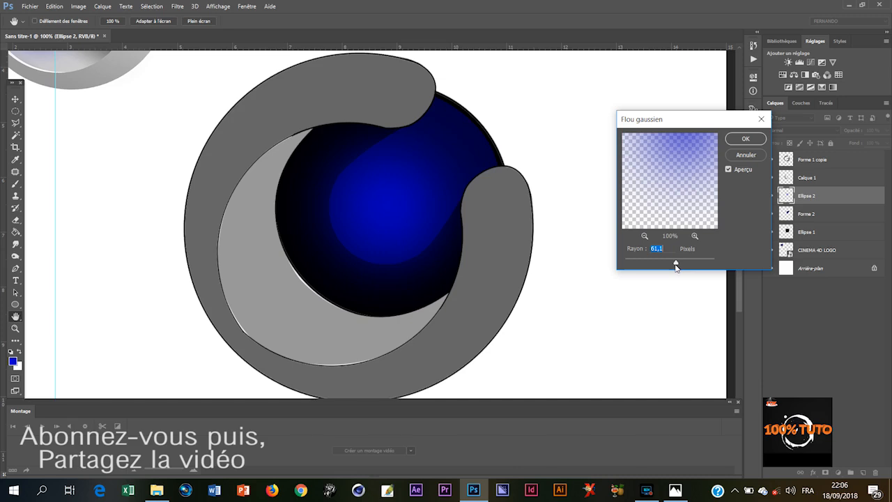
drag(676, 266, 670, 269)
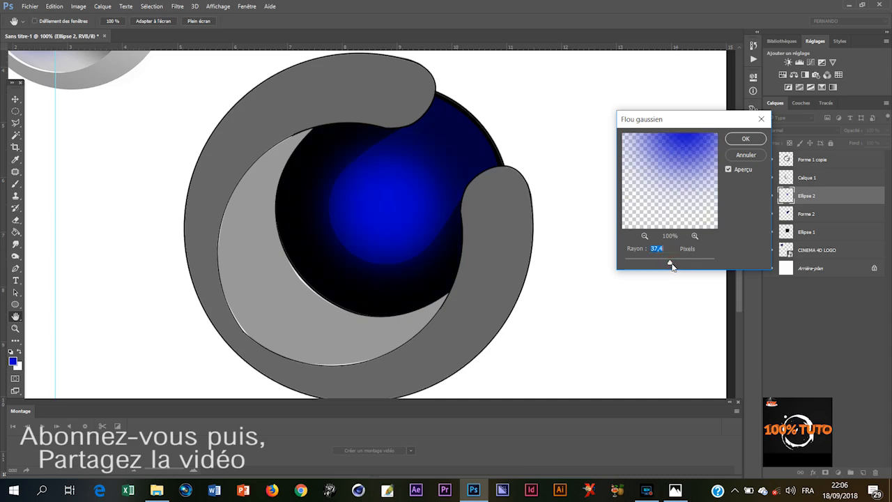
drag(670, 263, 672, 265)
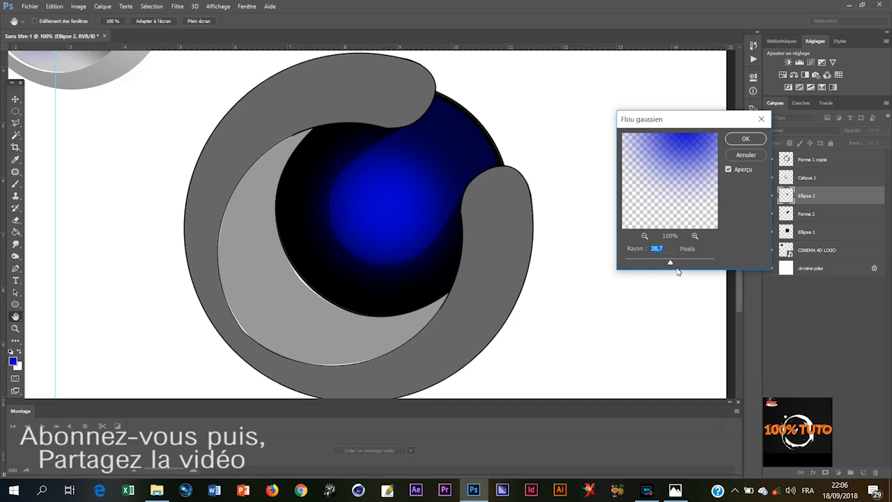
key(Return)
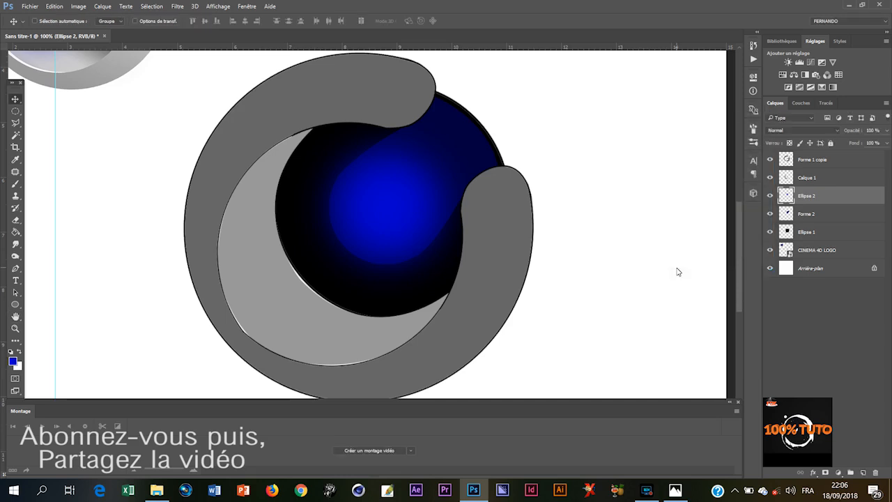
Step: Enlarge the blurred blue circle proportionally around its centre to about 105.6%
key(ctrl+t)
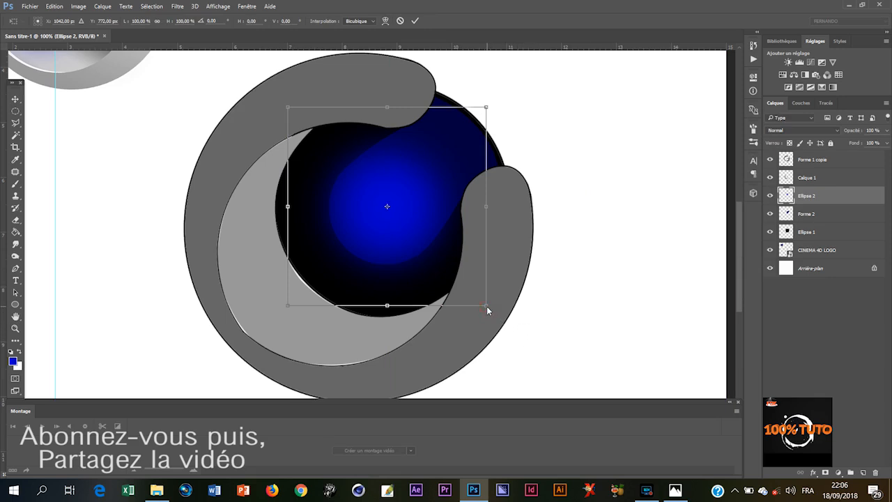
drag(489, 308, 492, 312)
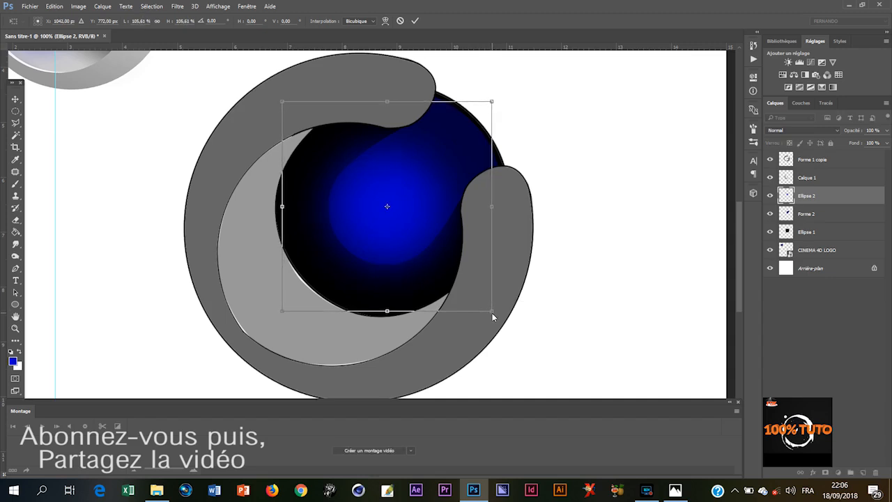
key(Return)
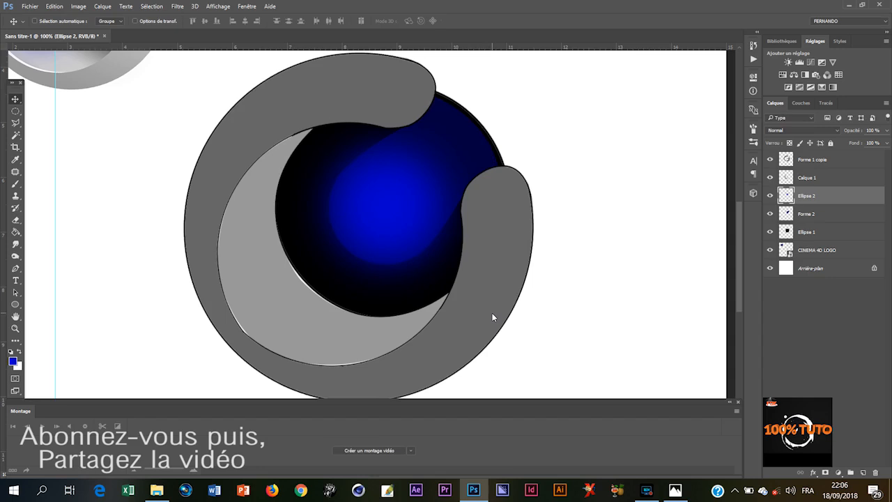
Step: Select the Forme 1 copie layer that holds the logo's outer ring
drag(240, 191, 328, 309)
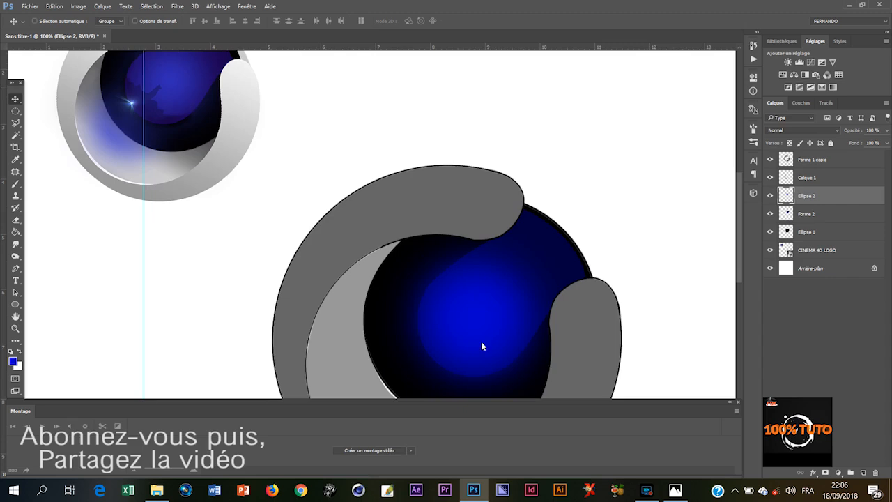
drag(557, 359, 558, 280)
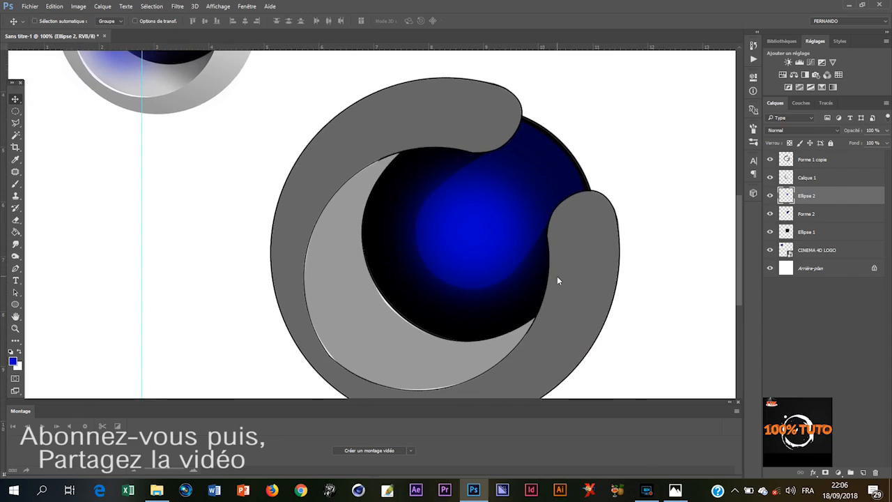
key(ctrl+minus)
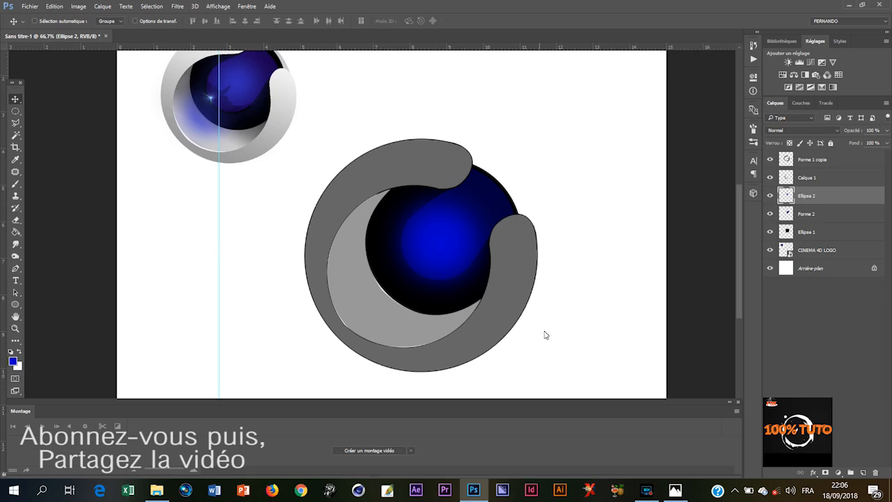
click(841, 161)
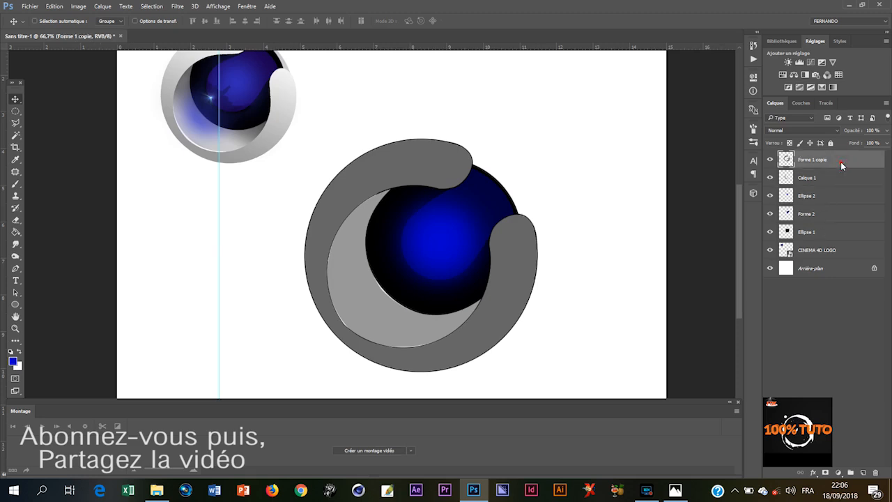
key(h)
double_click(840, 162)
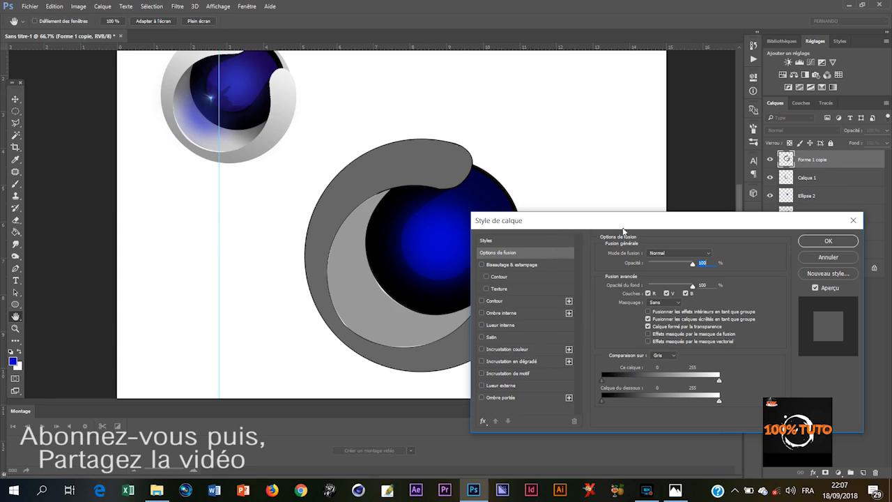
click(853, 220)
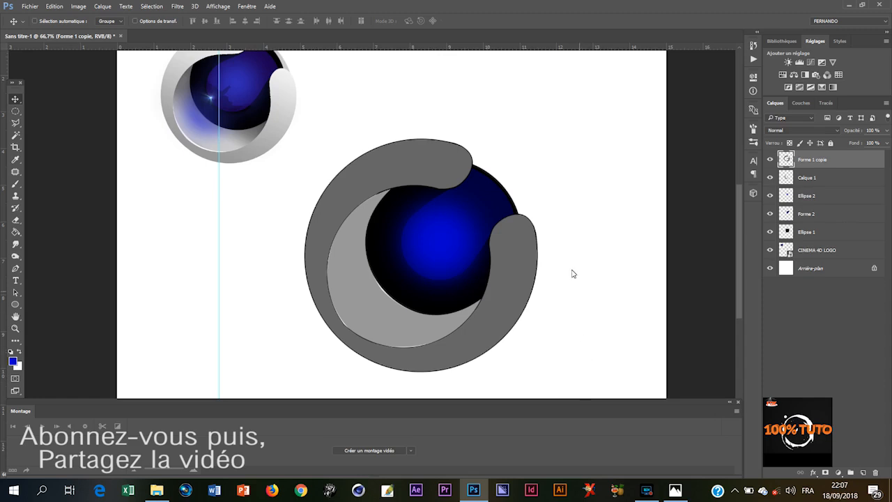
double_click(844, 158)
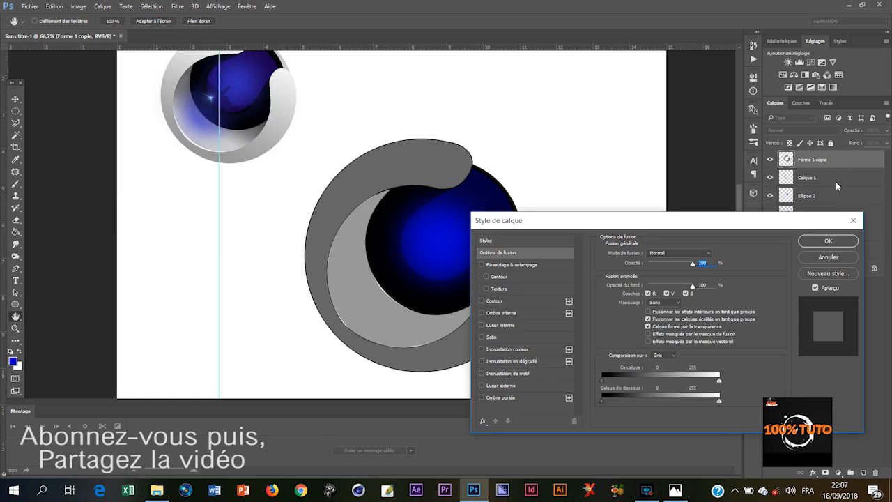
click(852, 222)
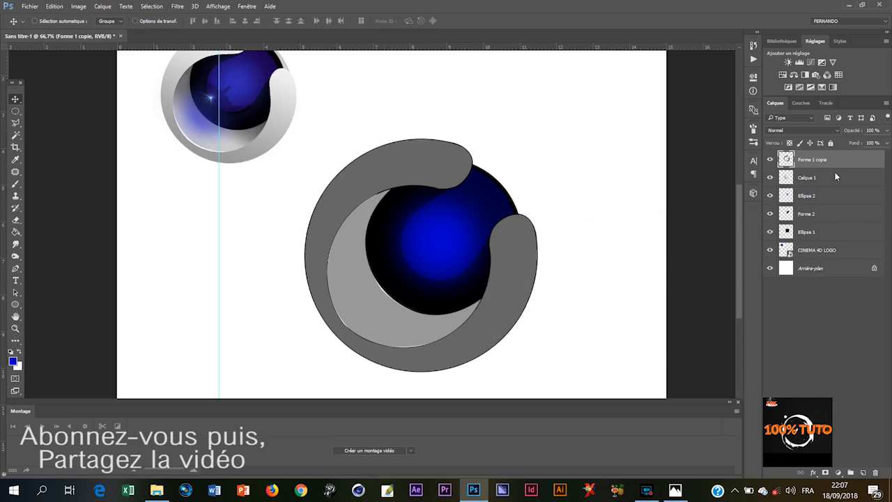
Step: Load the outer ring's outline as a selection, fill it with a lighter gray matching the inner crescent, and deselect
ctrl+click(787, 160)
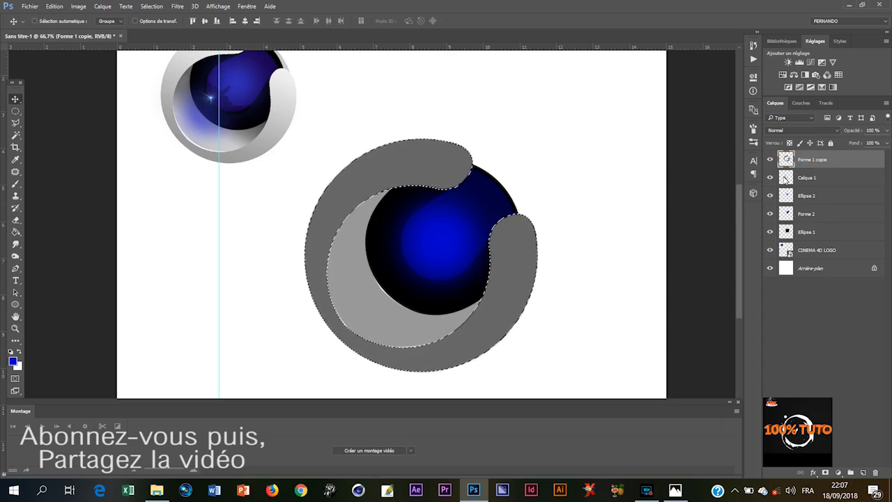
key(ctrl)
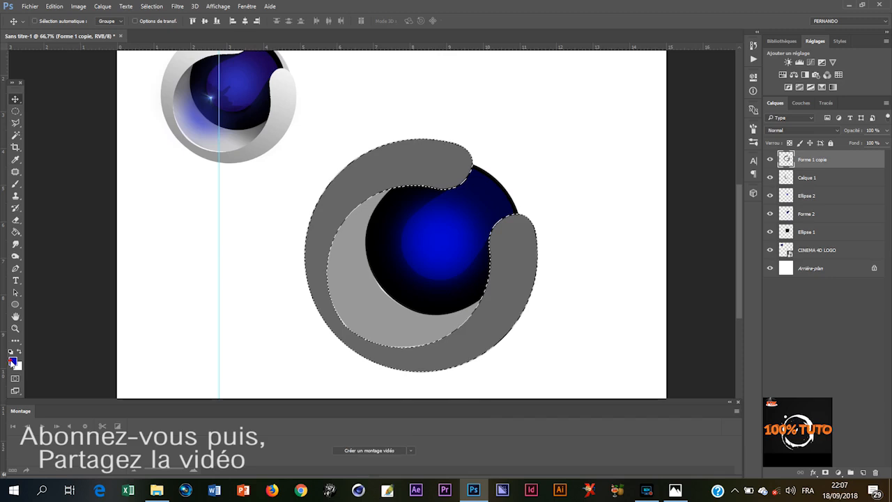
click(13, 361)
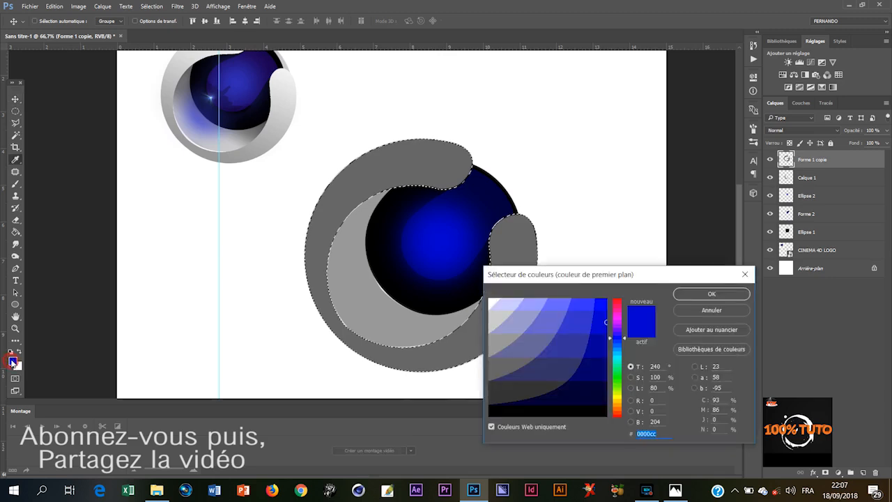
click(502, 347)
click(717, 295)
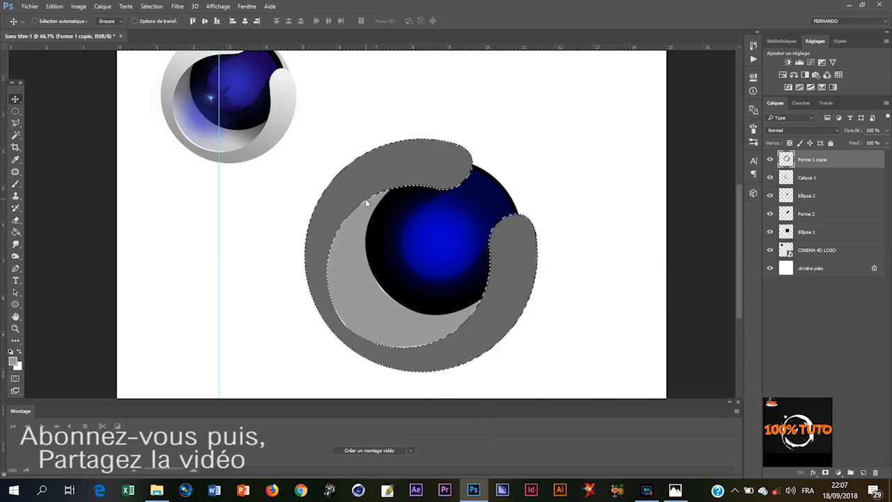
key(g)
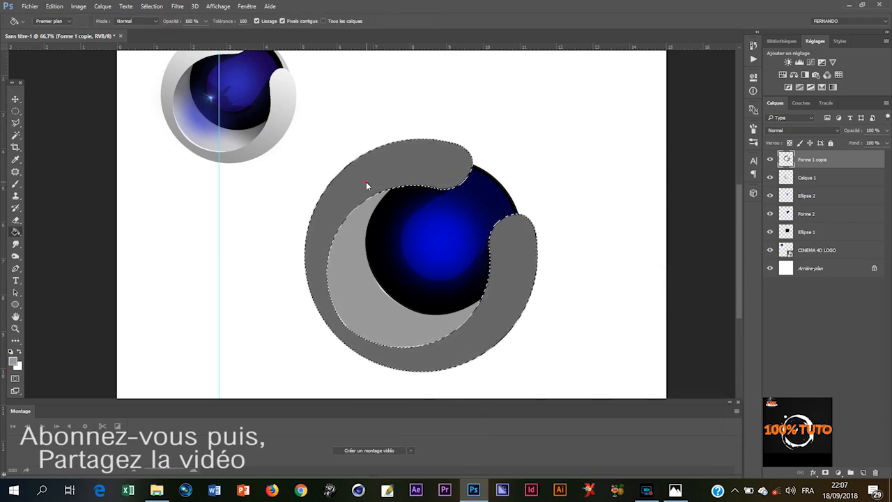
click(366, 183)
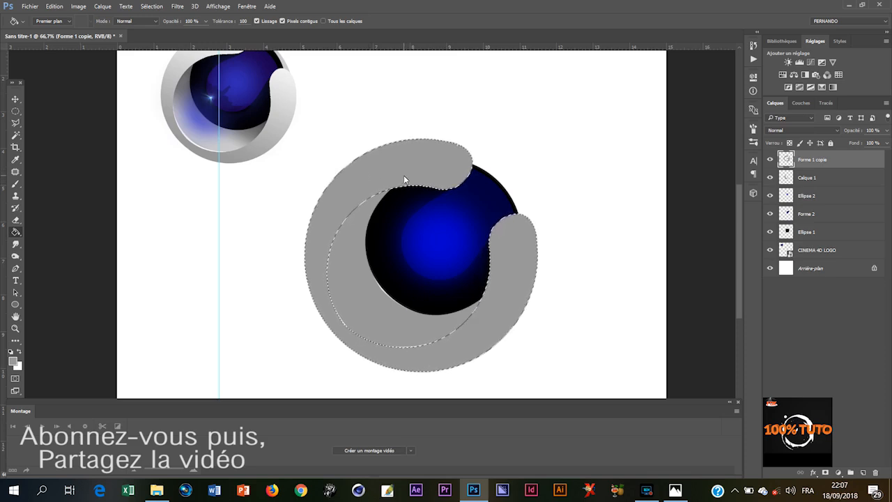
key(ctrl+d)
key(v)
right_click(378, 313)
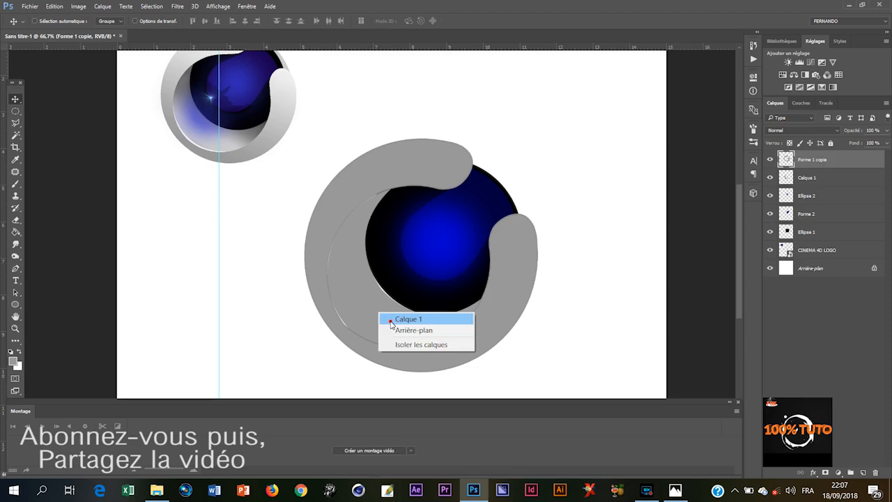
click(391, 320)
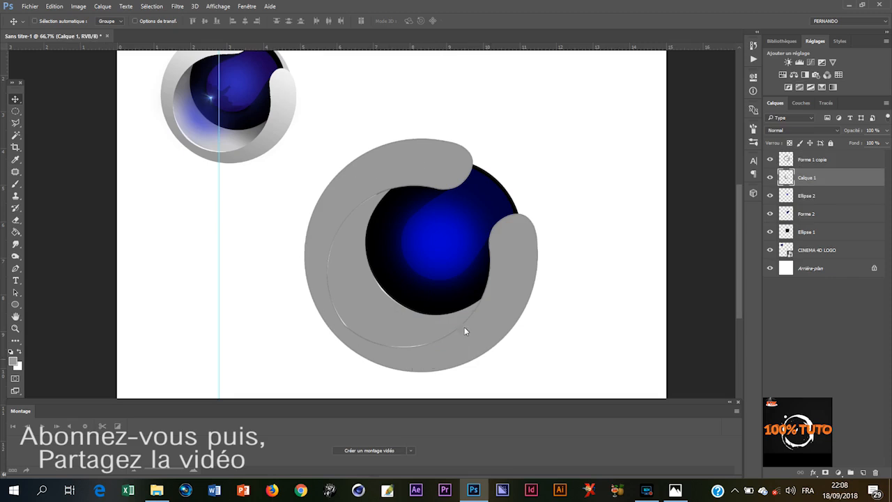
double_click(838, 180)
drag(650, 168, 728, 146)
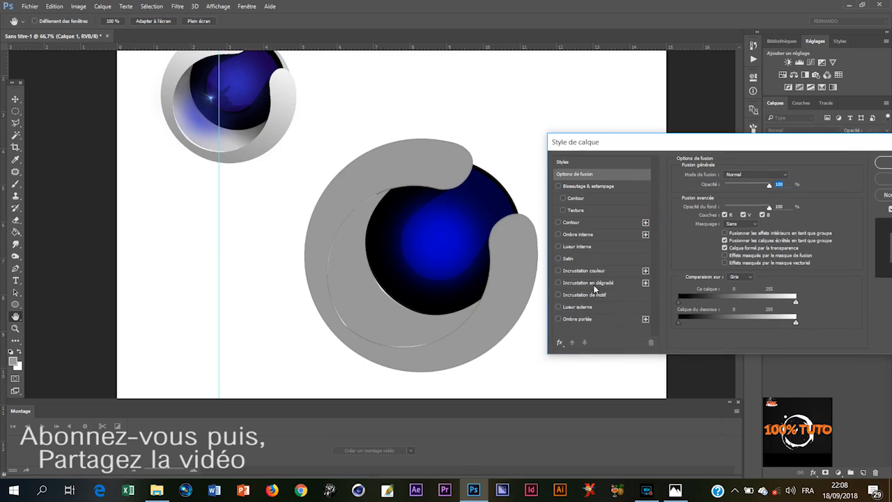
click(620, 283)
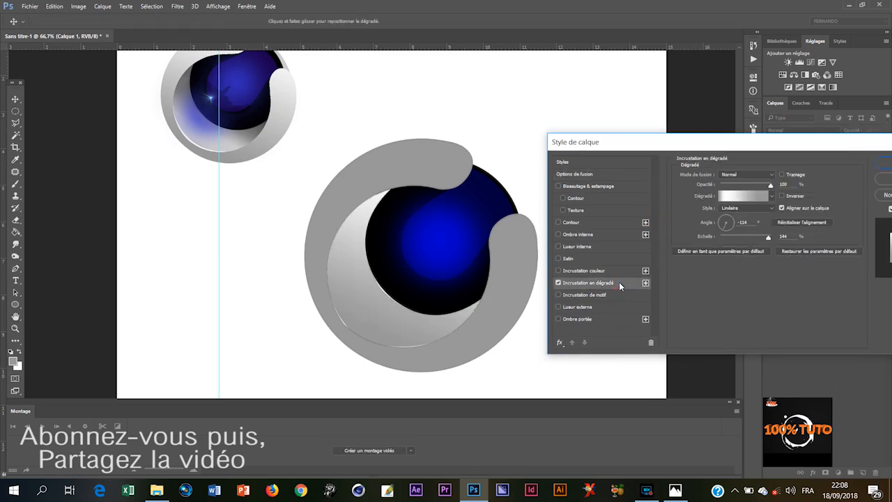
drag(869, 145, 755, 159)
click(817, 158)
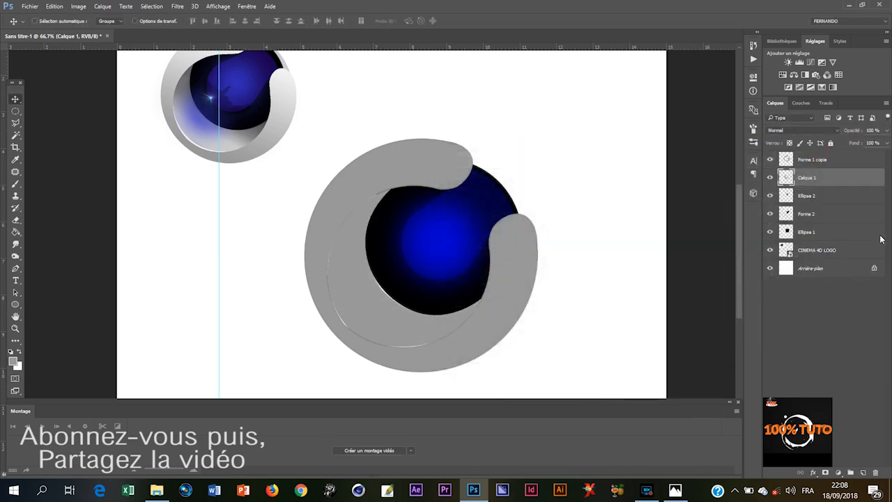
Step: Apply a linear white-to-gray gradient overlay to the Forme 1 copie ring, with a -114° angle and 144% scale
click(847, 159)
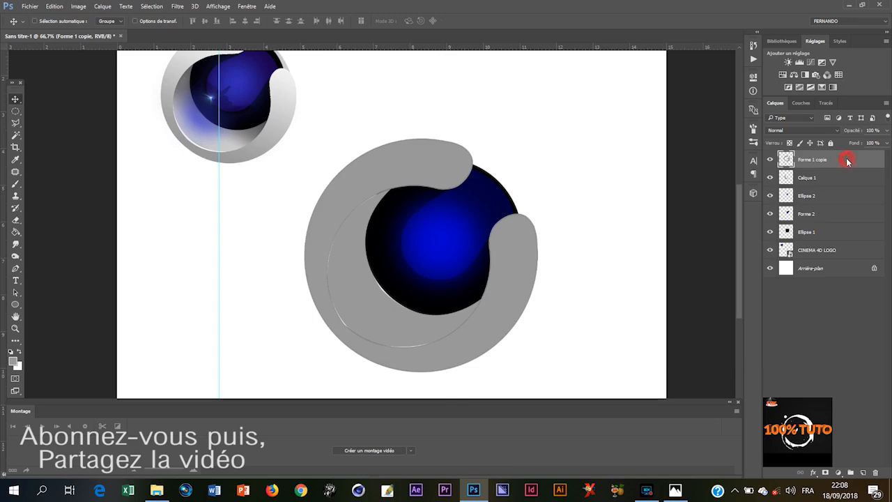
drag(728, 154, 784, 83)
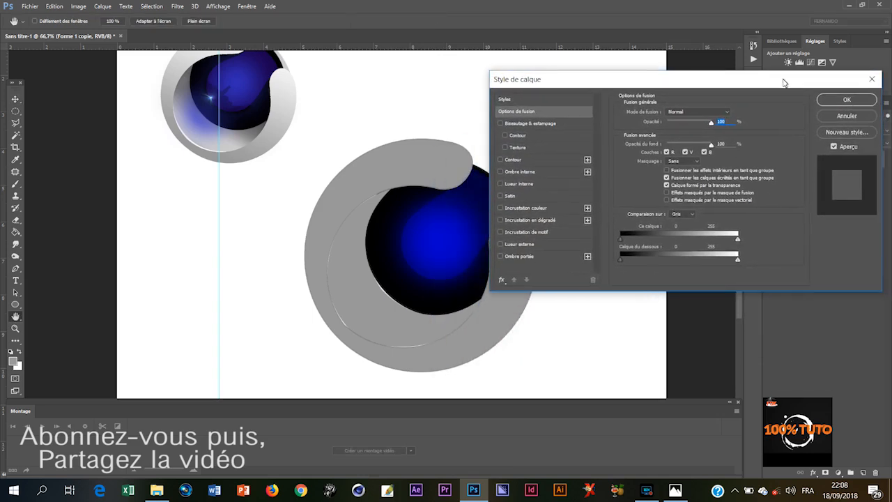
click(556, 208)
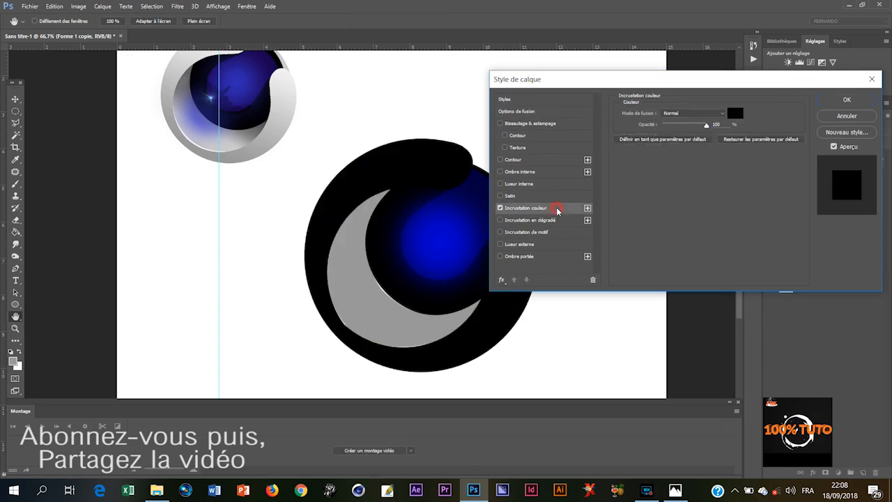
click(500, 208)
click(566, 220)
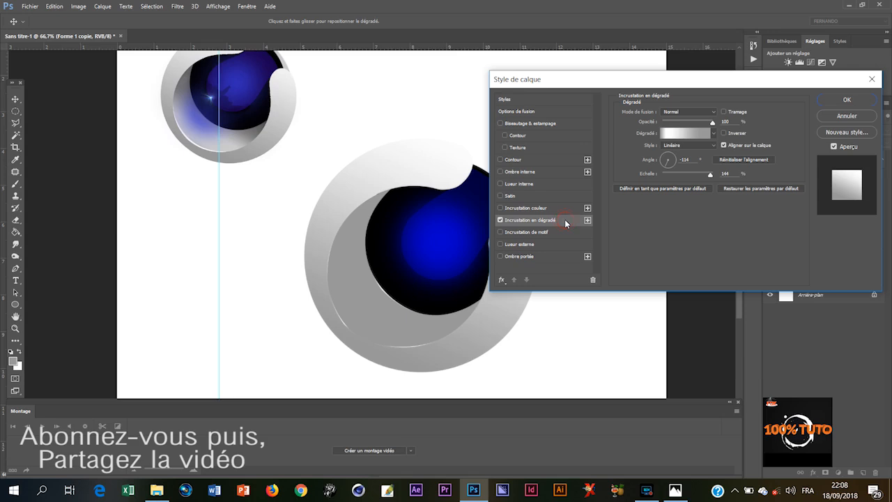
drag(673, 77, 706, 54)
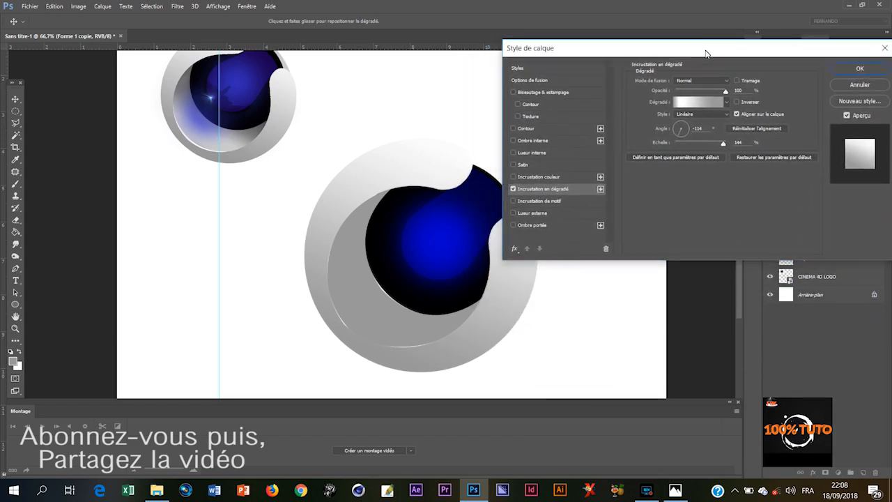
click(697, 102)
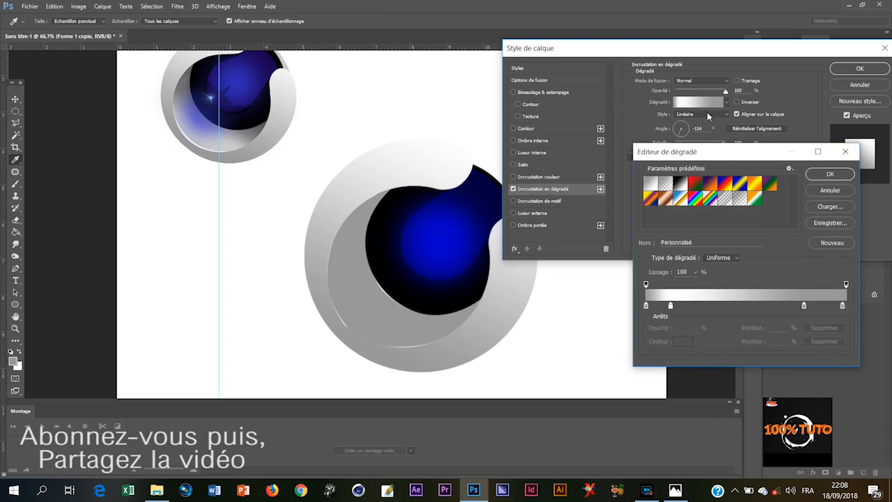
click(831, 174)
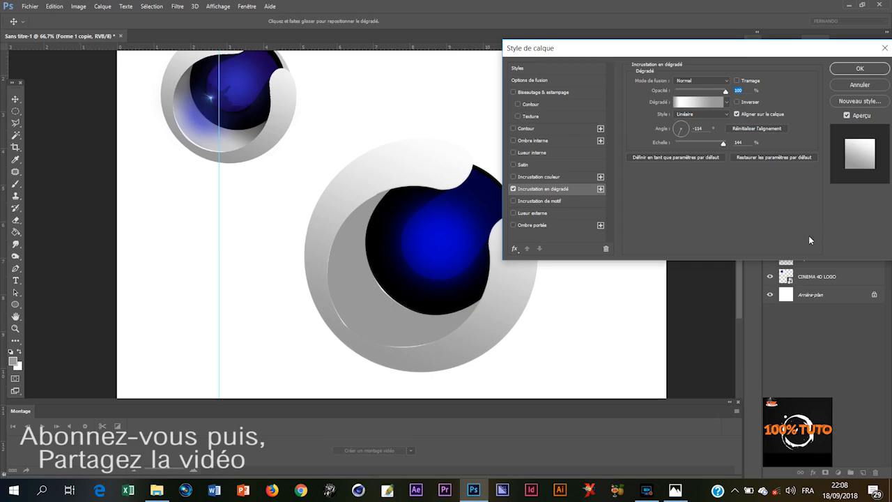
drag(743, 56, 626, 179)
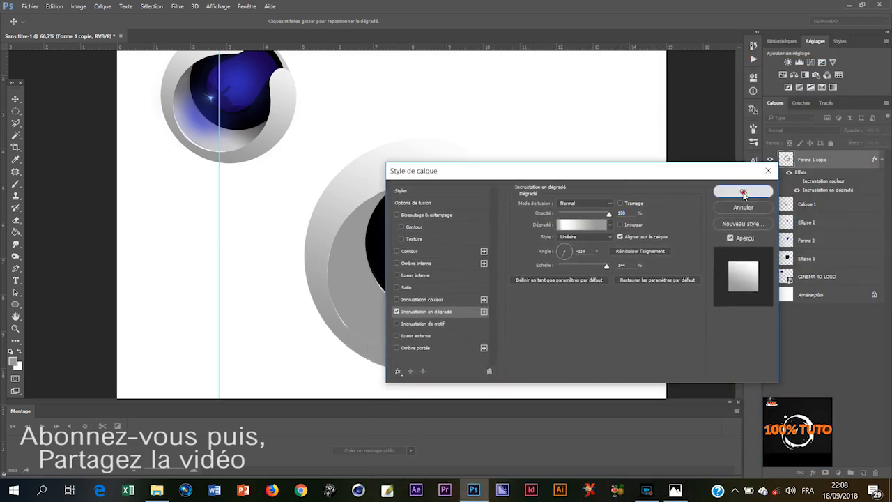
click(743, 192)
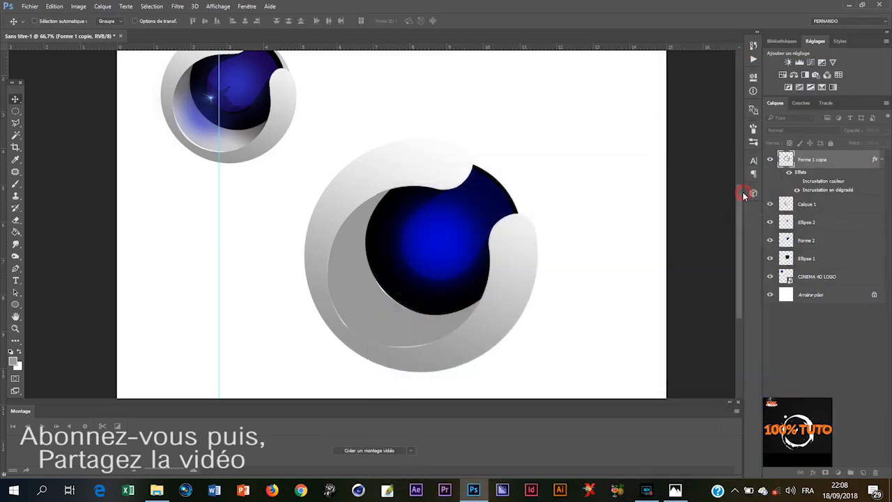
Step: Apply a linear white-to-gray gradient overlay to the Calque 1 crescent, with a -132° angle and 144% scale
click(821, 201)
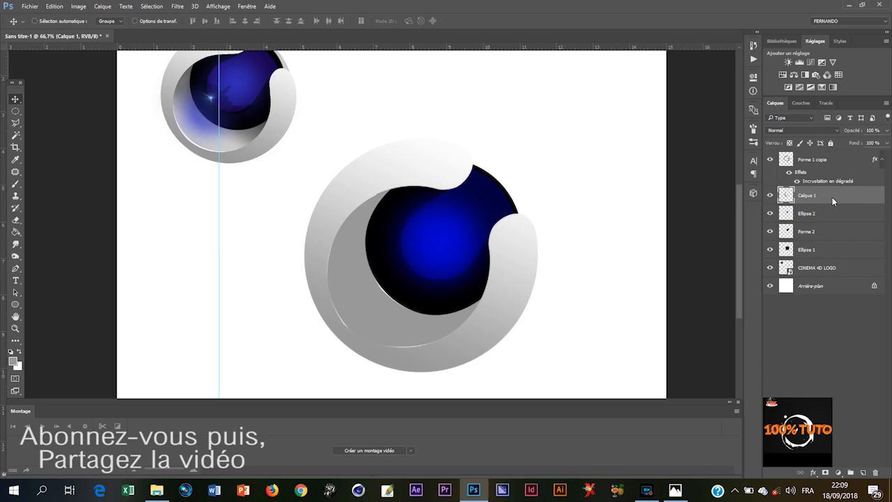
double_click(834, 200)
drag(626, 176, 745, 97)
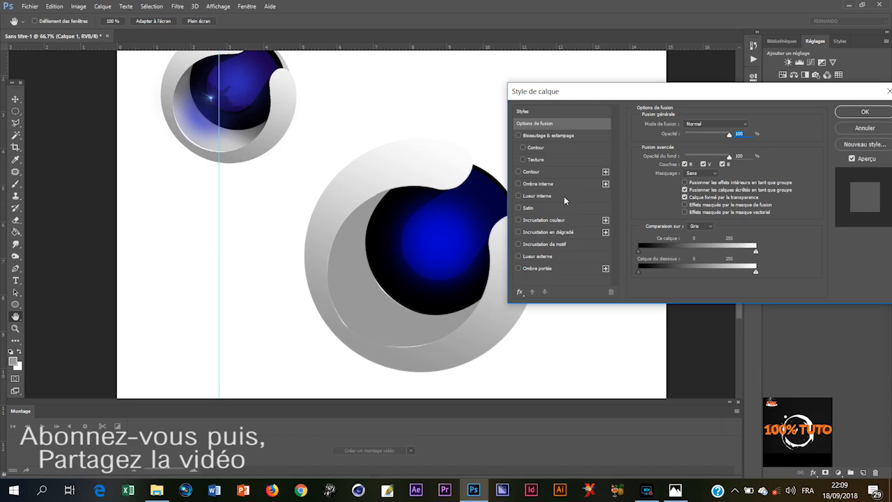
click(568, 232)
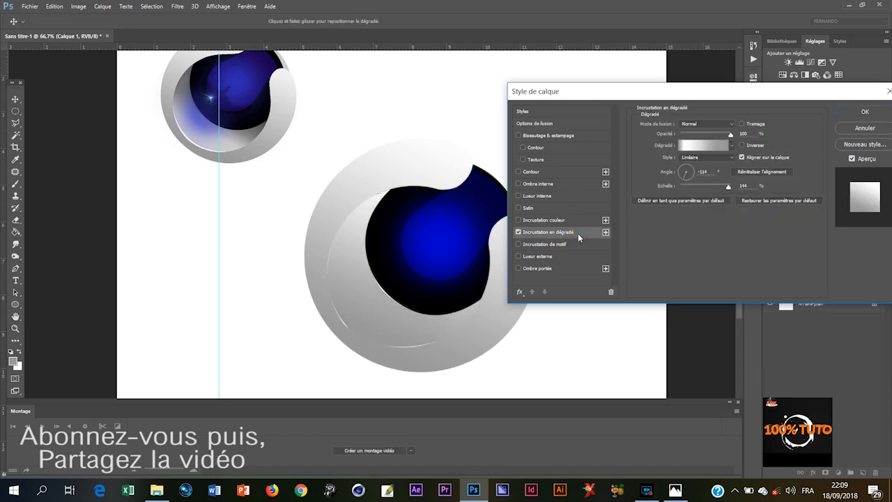
click(683, 177)
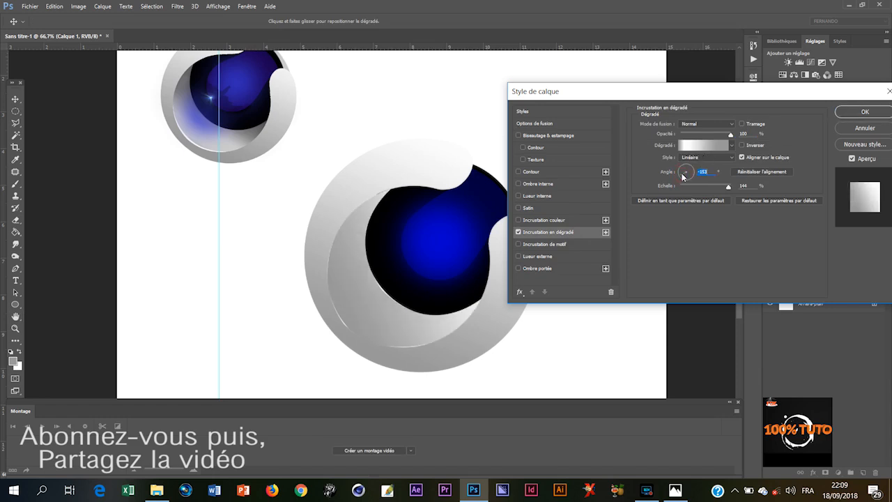
click(683, 174)
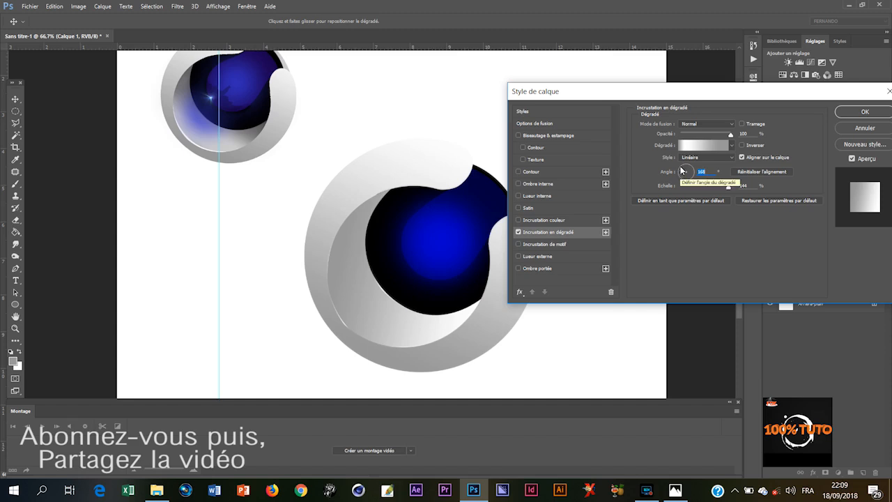
click(682, 171)
mouse_move(683, 171)
mouse_down()
mouse_move(688, 165)
mouse_move(682, 177)
mouse_up()
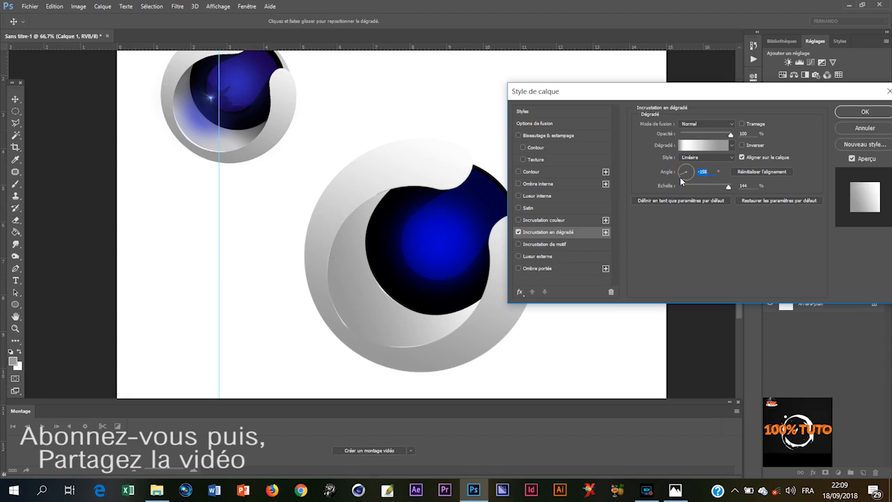
drag(682, 177, 684, 180)
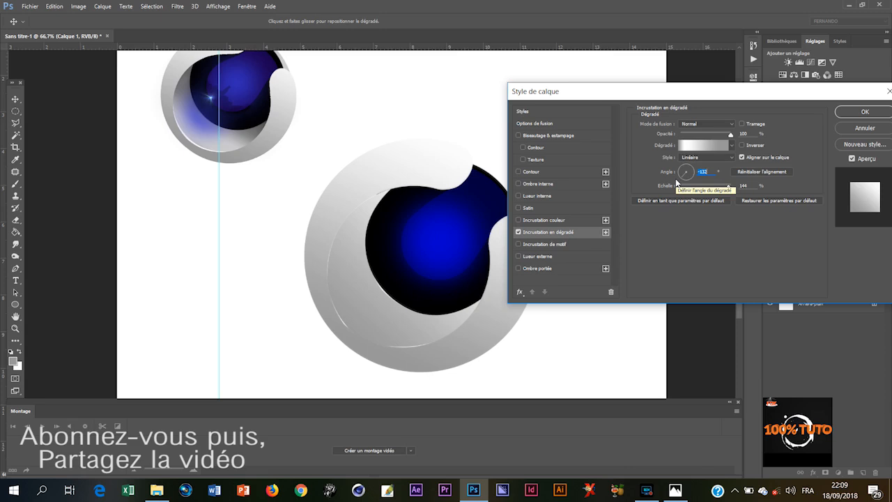
key(Return)
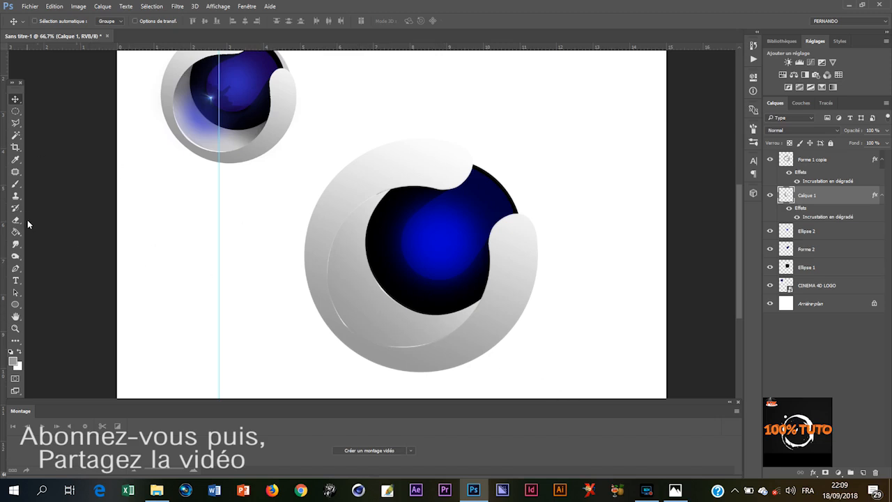
Step: Set up the Brush tool with black as the foreground colour and a soft round 94 px tip
key(b)
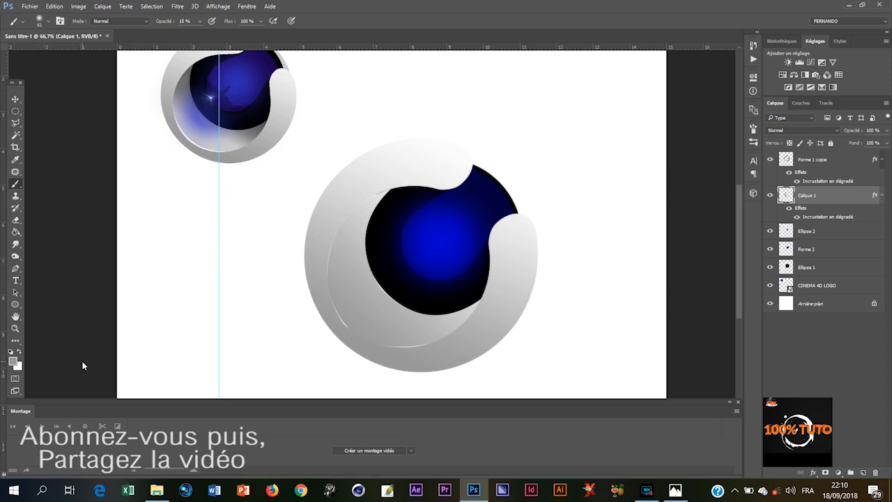
click(12, 361)
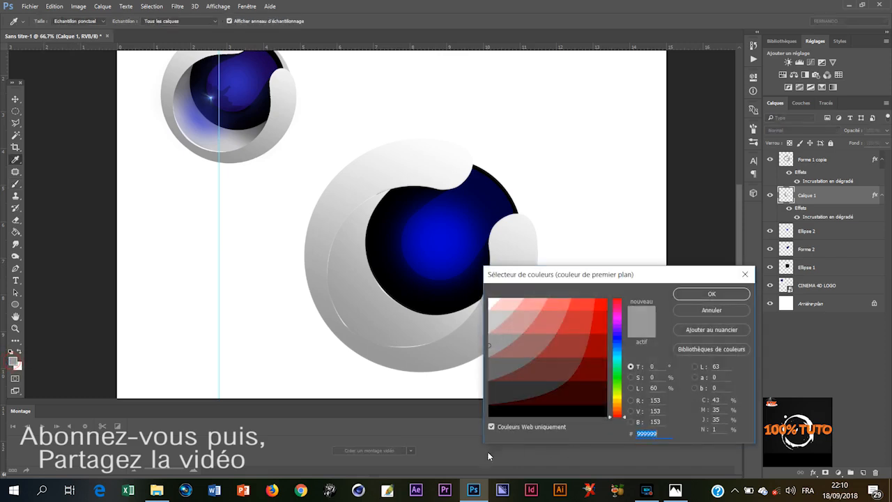
click(507, 412)
key(Return)
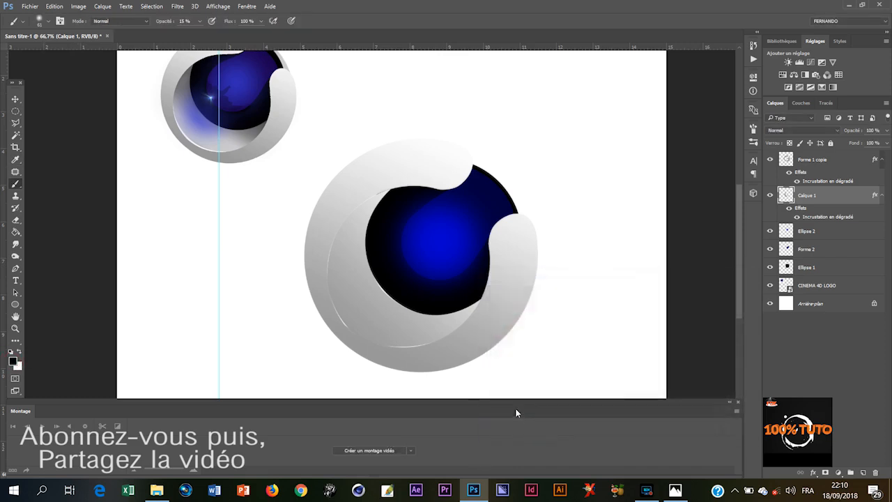
right_click(329, 253)
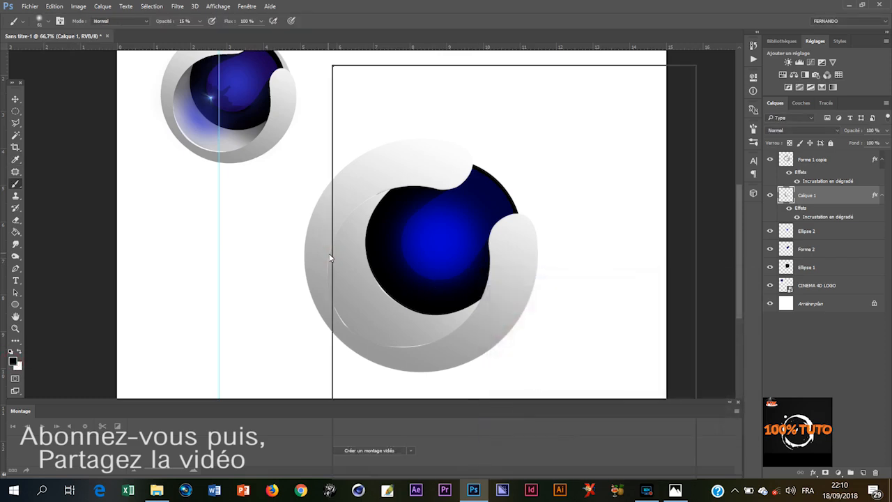
drag(397, 91, 421, 92)
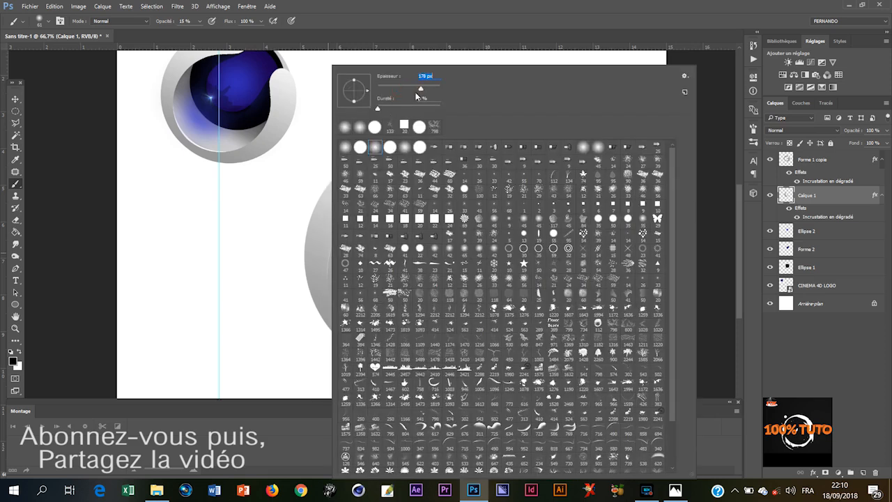
click(404, 147)
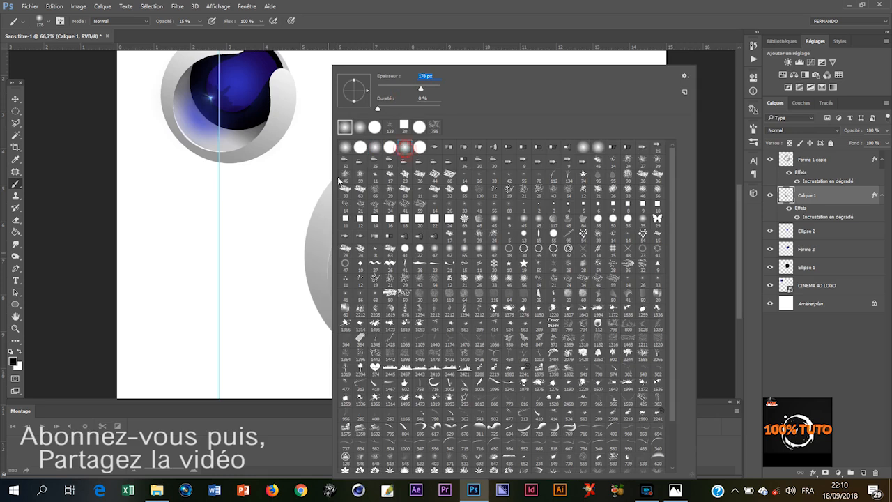
click(311, 205)
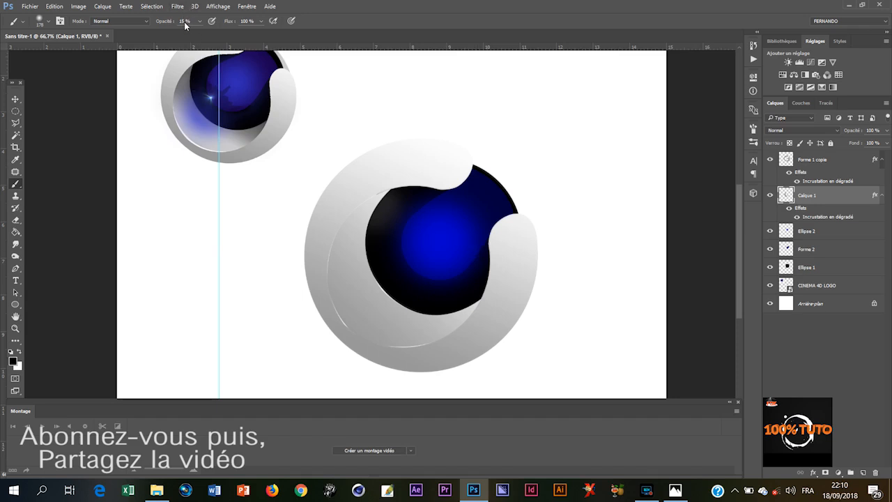
right_click(349, 220)
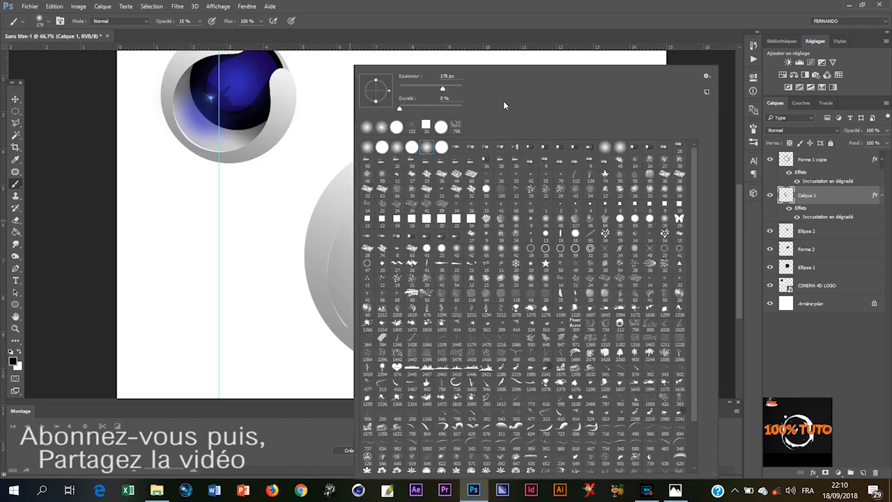
drag(445, 95, 427, 97)
click(328, 189)
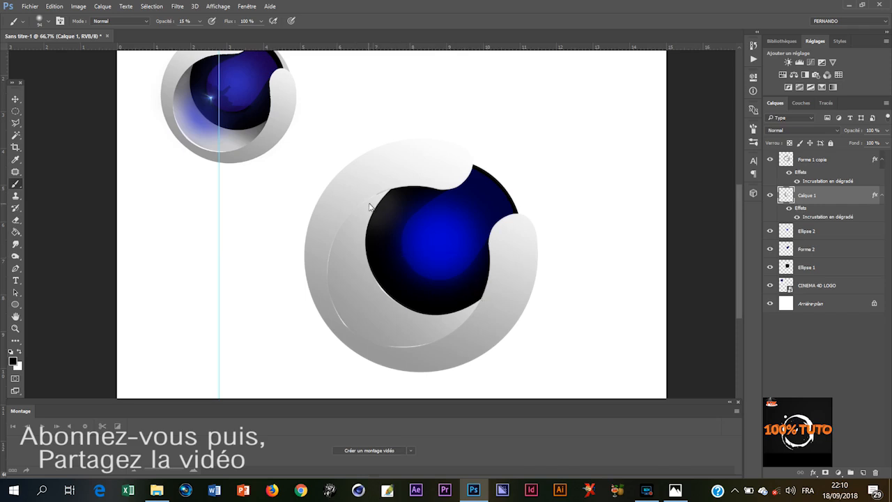
drag(375, 191, 359, 214)
key(ctrl+alt+z)
key(ctrl+alt+z)
Step: Rasterize the layer style of Calque 1 and brush soft black shadows onto the crescent's upper and lower ends
right_click(821, 197)
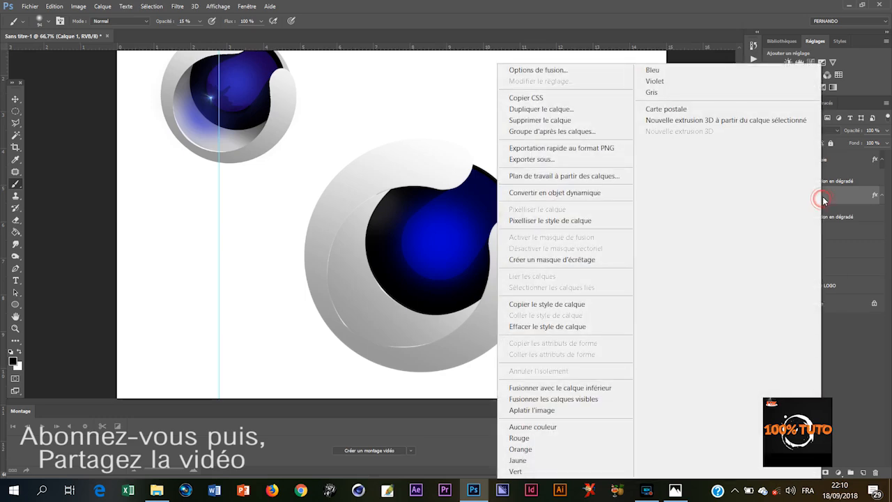
click(593, 220)
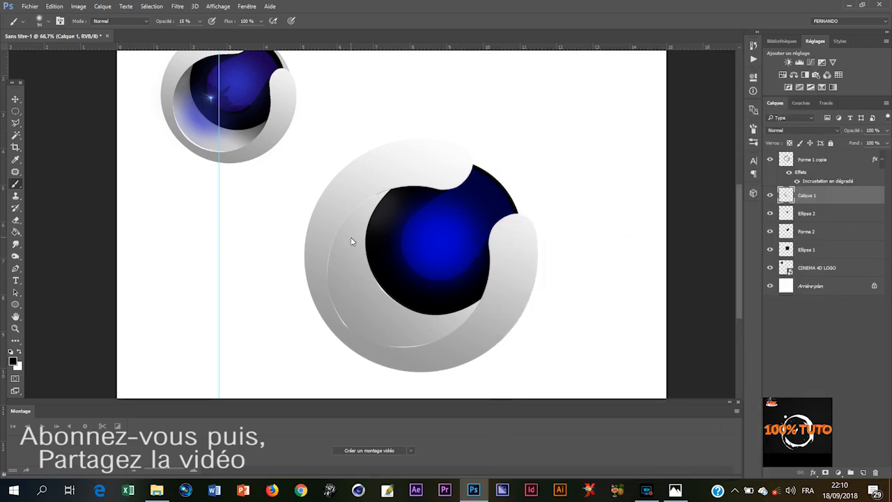
drag(381, 193, 363, 223)
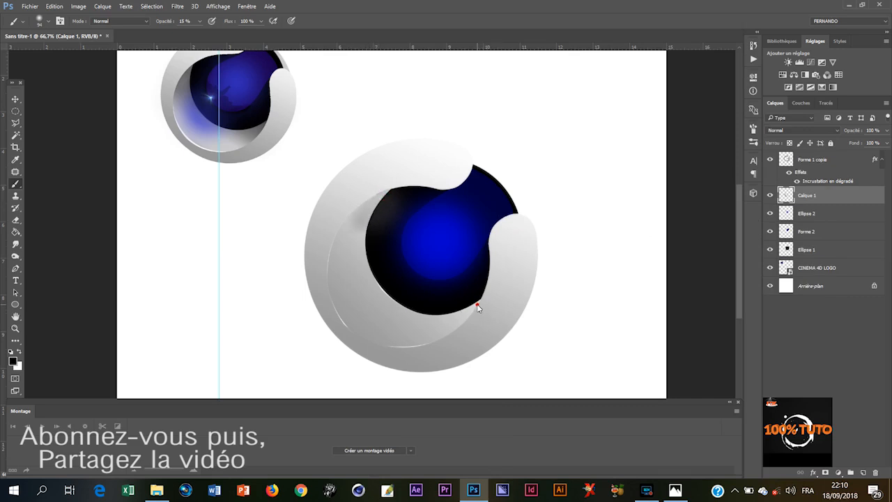
drag(463, 318, 444, 328)
drag(478, 304, 395, 340)
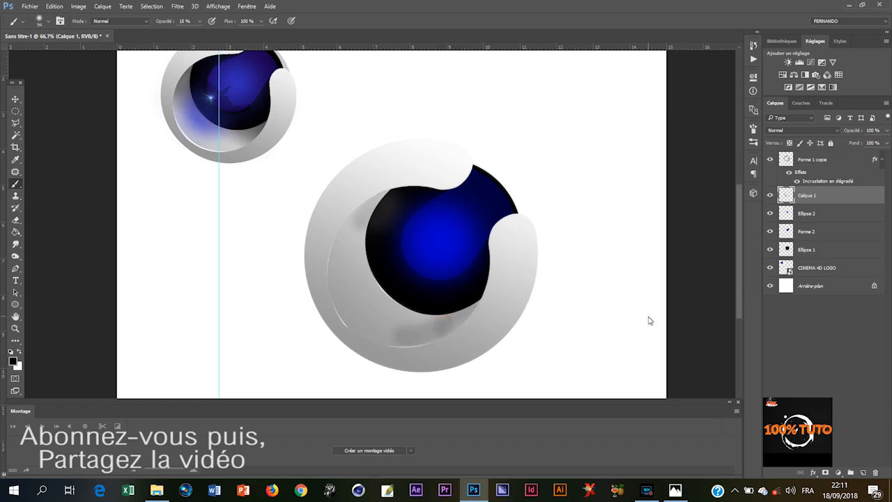
key(ctrl+z)
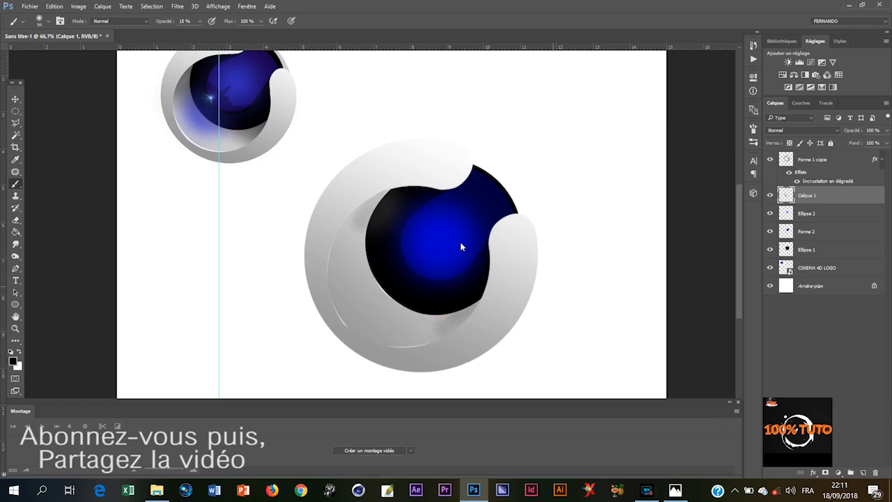
Step: Enlarge the brush to 121 px and deepen the soft shadows at both ends of the crescent
right_click(467, 148)
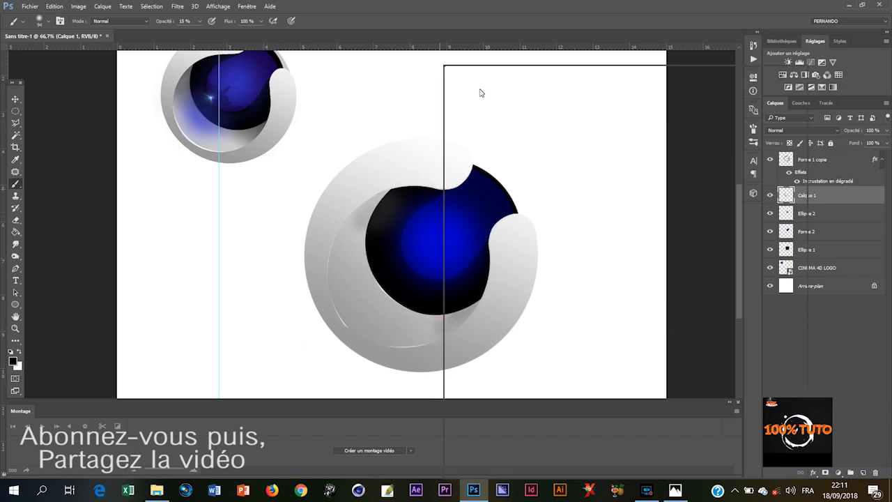
drag(518, 90, 523, 89)
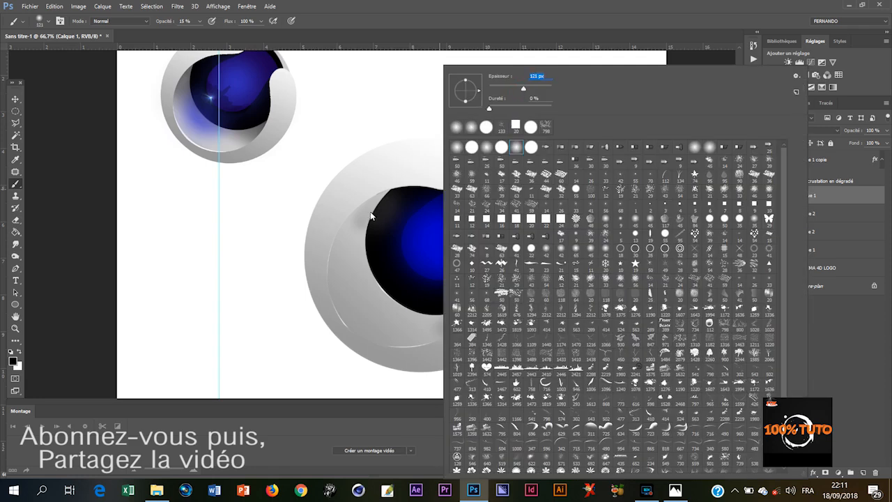
click(371, 216)
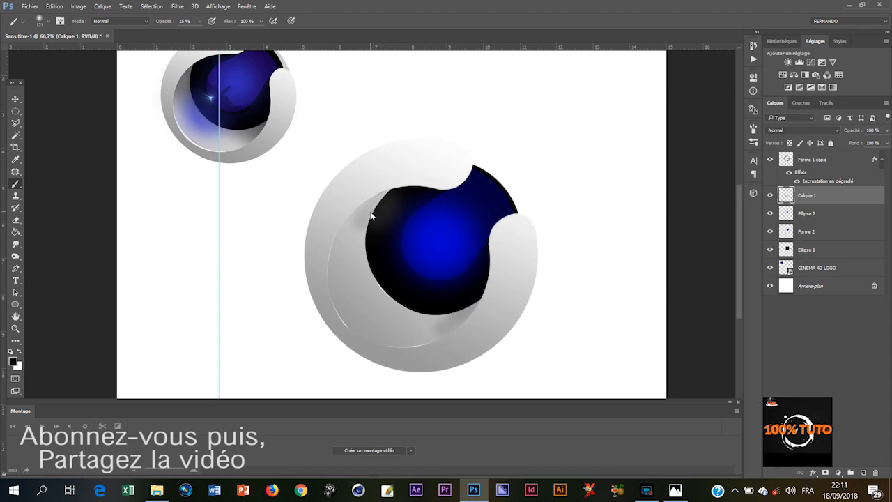
drag(377, 203, 355, 226)
click(384, 200)
drag(473, 312, 421, 335)
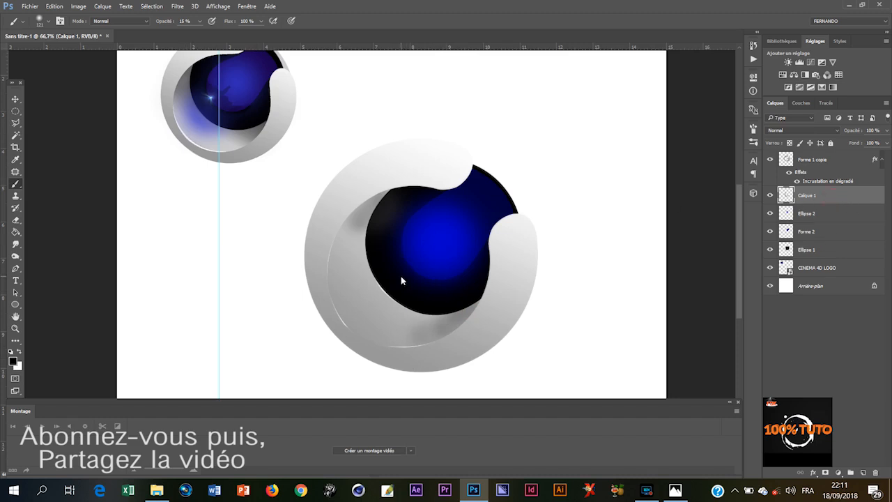
Step: Nudge the Calque 1 crescent slightly to adjust the thin white gap along the outer ring's inner edge
key(v)
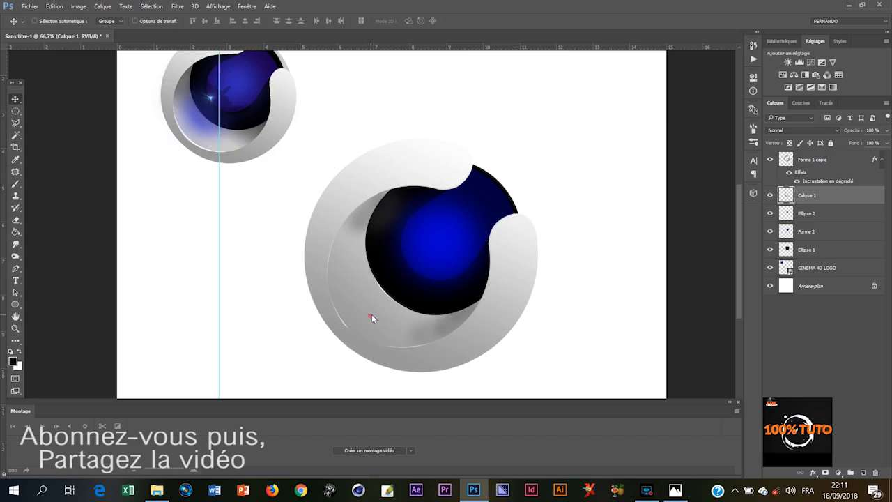
drag(370, 315, 372, 318)
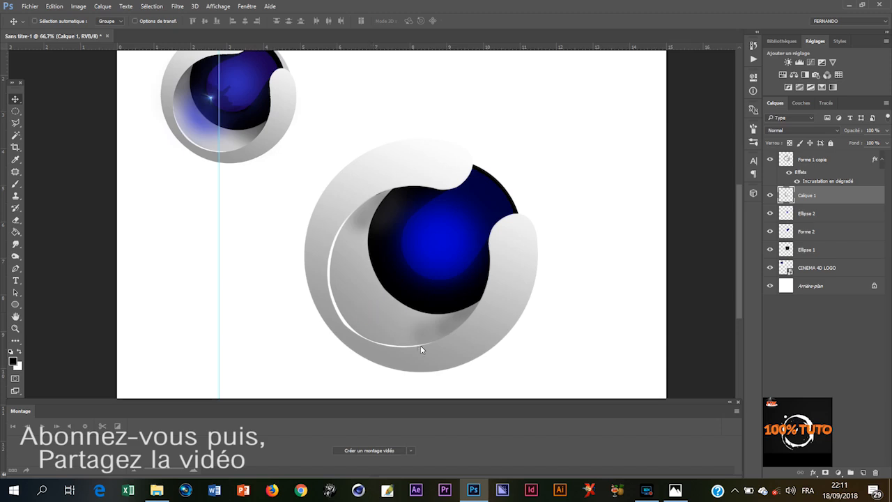
drag(376, 288, 373, 287)
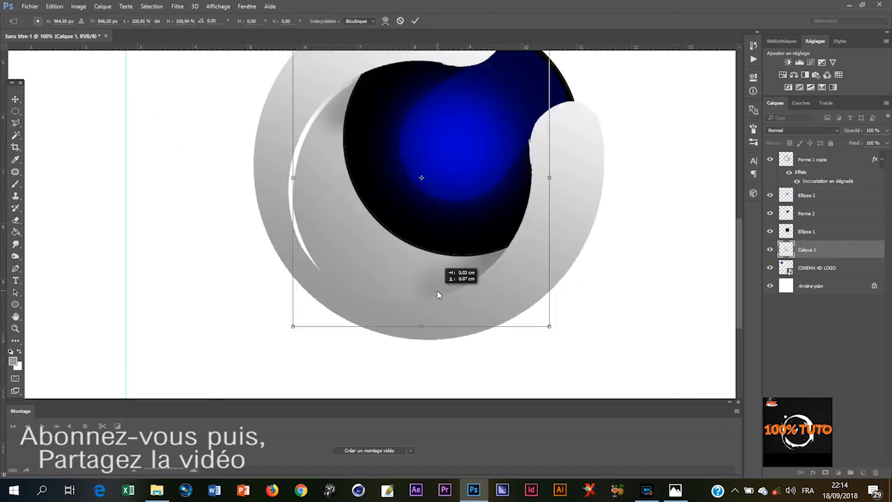
Step: Nudge the Calque 1 crescent under transform and enlarge it from its upper-left corner to about 101.8%
drag(438, 291, 438, 291)
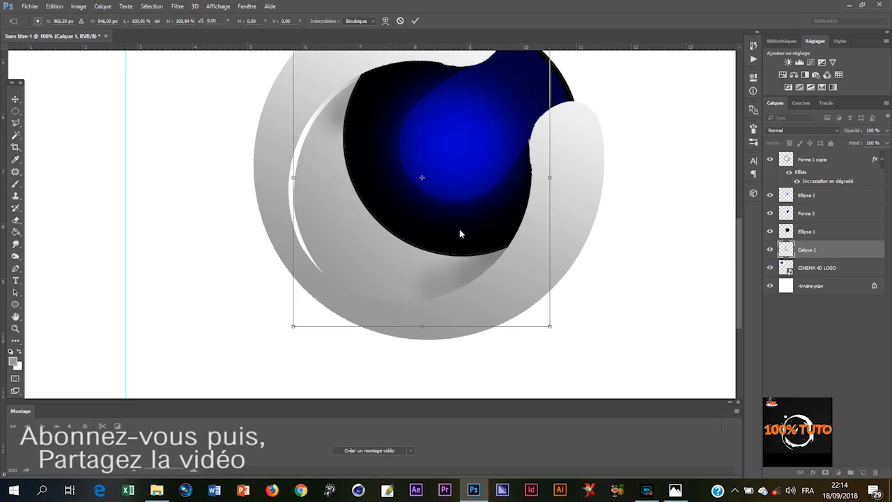
drag(365, 177, 353, 258)
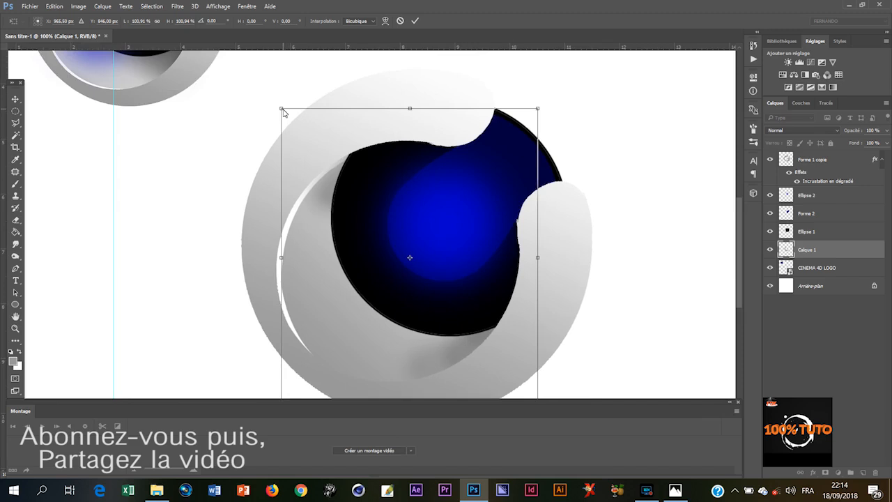
drag(283, 109, 280, 108)
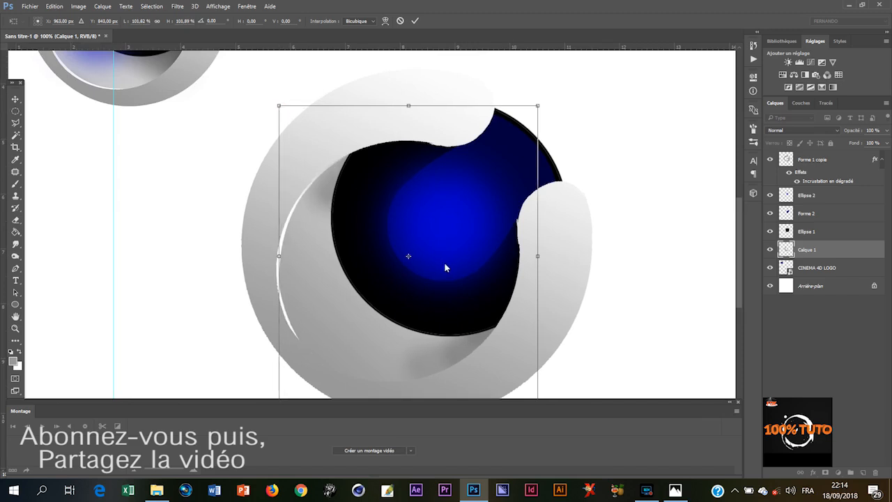
key(Return)
Step: Add a linear white-to-grey gradient overlay to the Calque 1 crescent, with its angle set to about 113°
scroll(463, 266, down, 3)
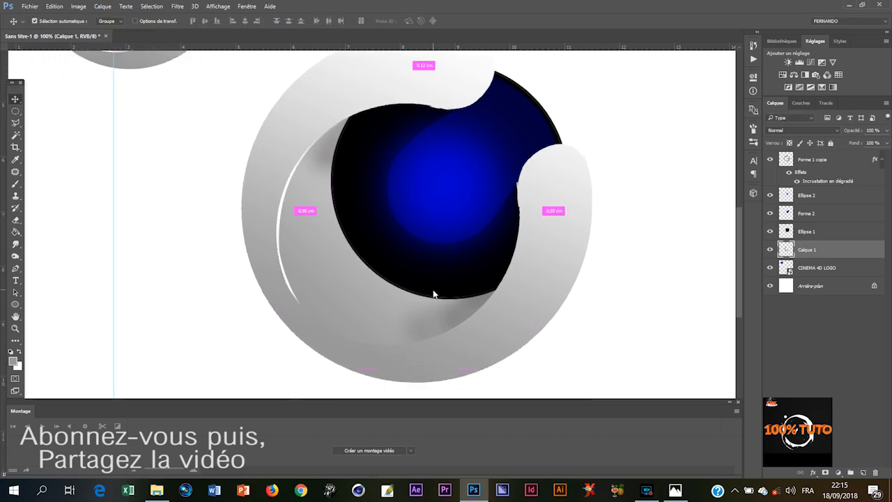
drag(181, 141, 233, 138)
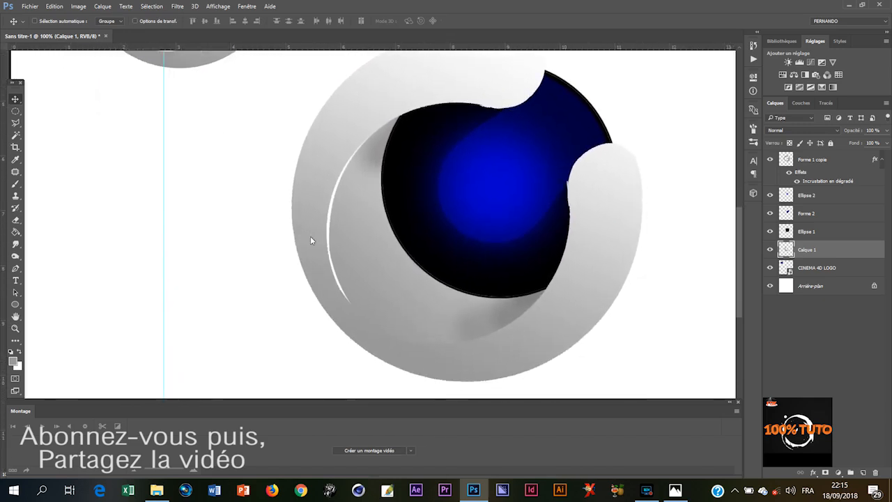
double_click(826, 251)
drag(444, 94, 739, 114)
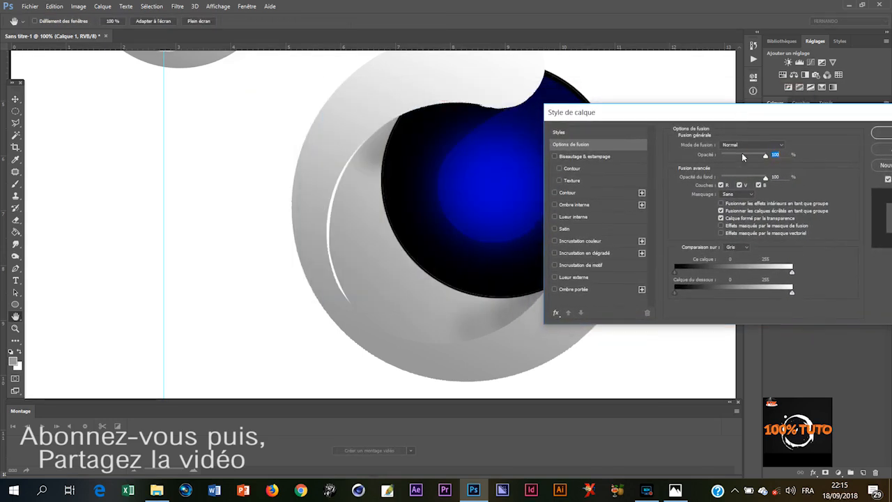
click(614, 243)
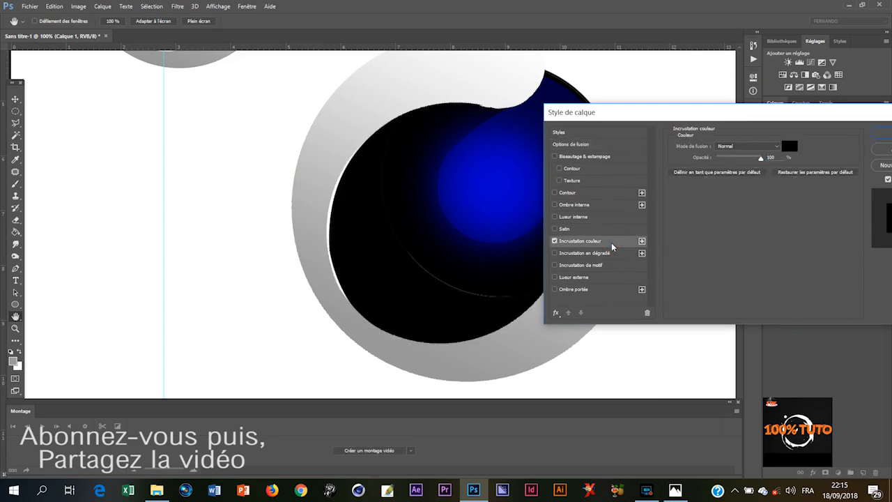
click(555, 241)
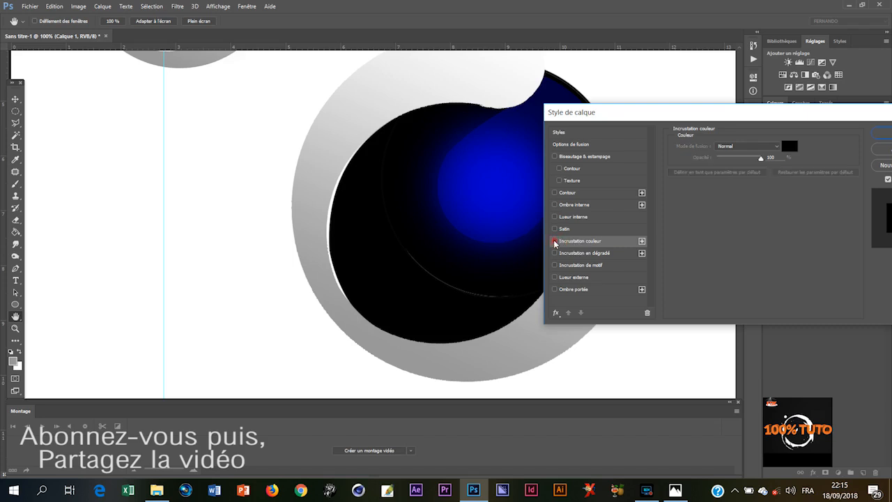
click(610, 253)
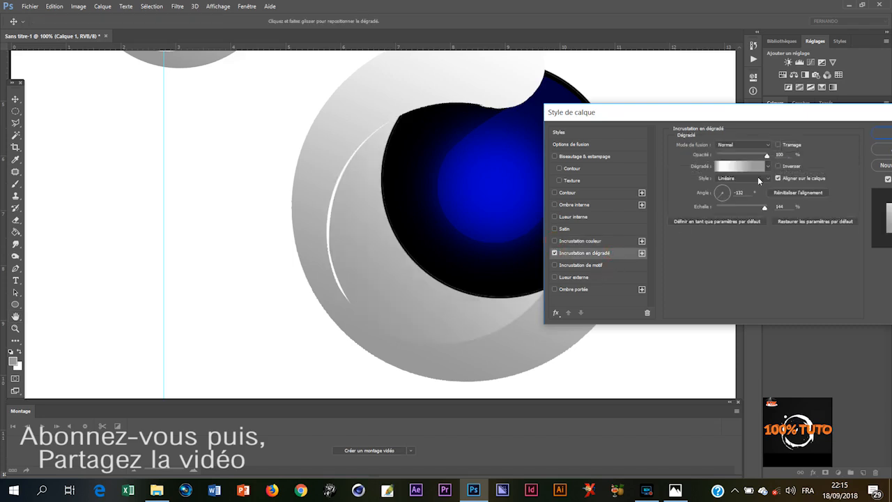
click(717, 194)
drag(719, 198, 722, 188)
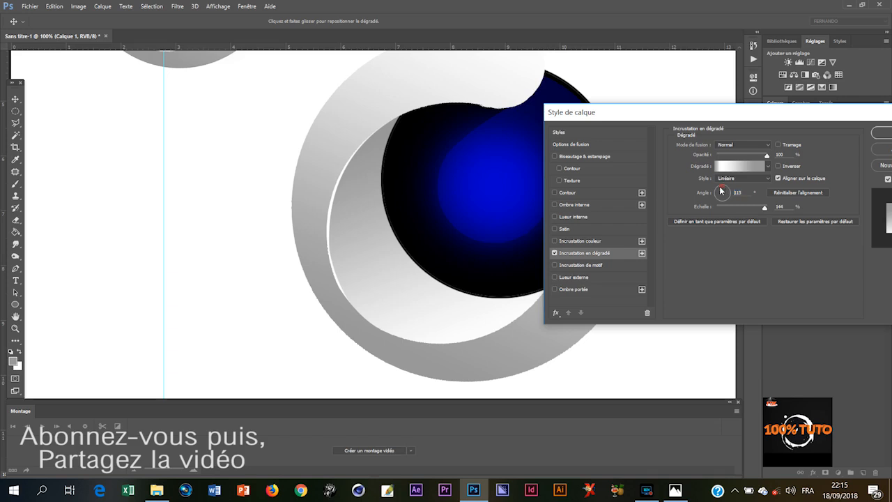
key(Return)
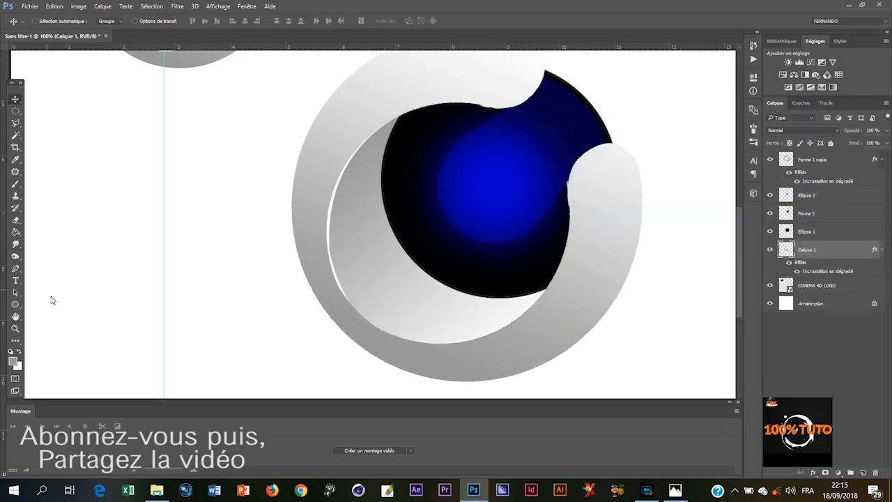
Step: Reset the brush colours to default black and white and rasterize the layer style of Calque 1
key(b)
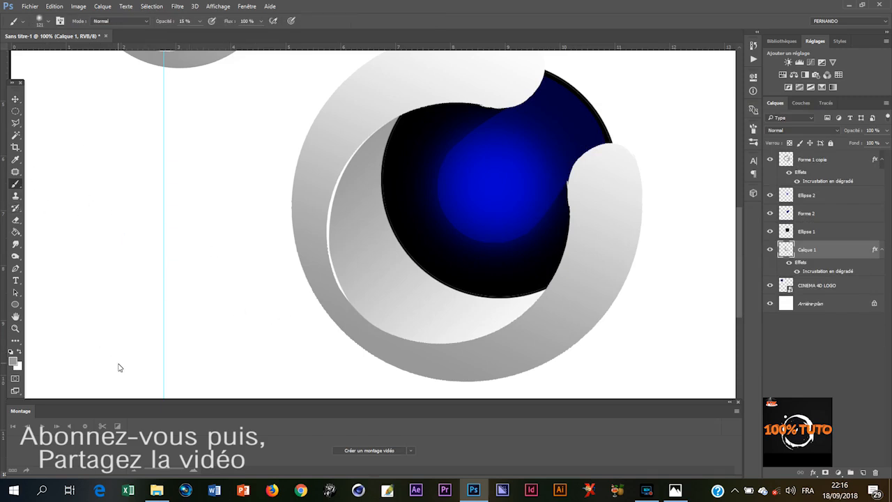
key(d)
drag(545, 293, 532, 304)
right_click(846, 253)
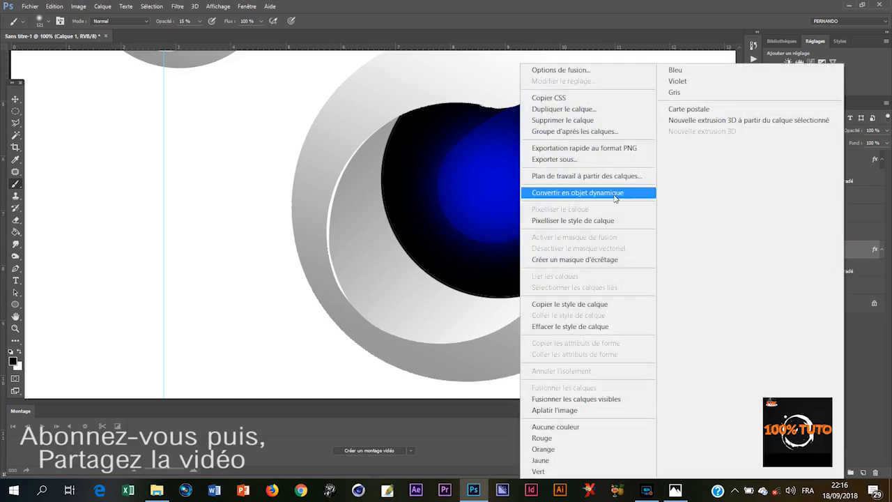
click(609, 222)
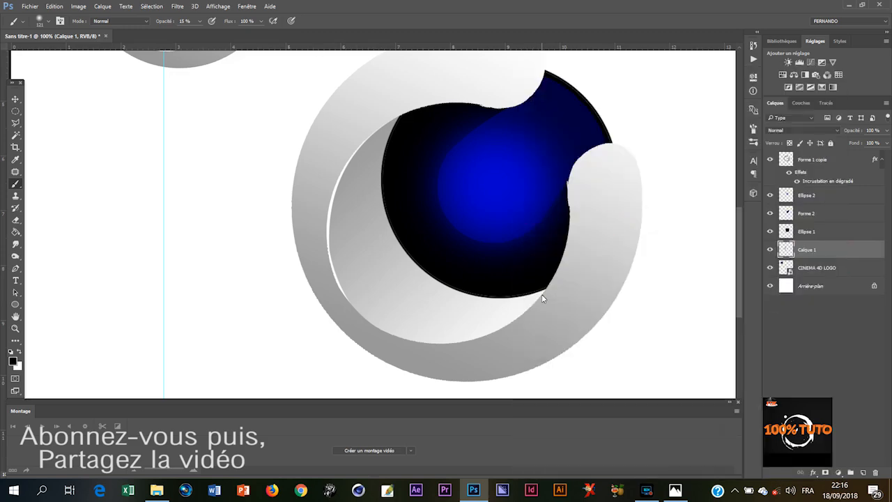
Step: Brush a soft black shadow at 15% opacity onto the crescent's lower-right end, undoing the excess strokes
drag(540, 298, 475, 318)
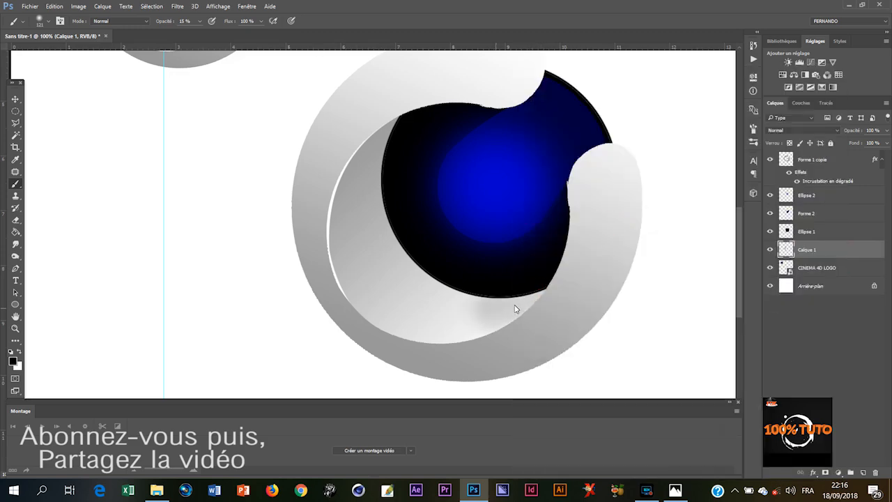
mouse_move(545, 288)
mouse_down()
mouse_move(501, 316)
mouse_move(436, 315)
mouse_up()
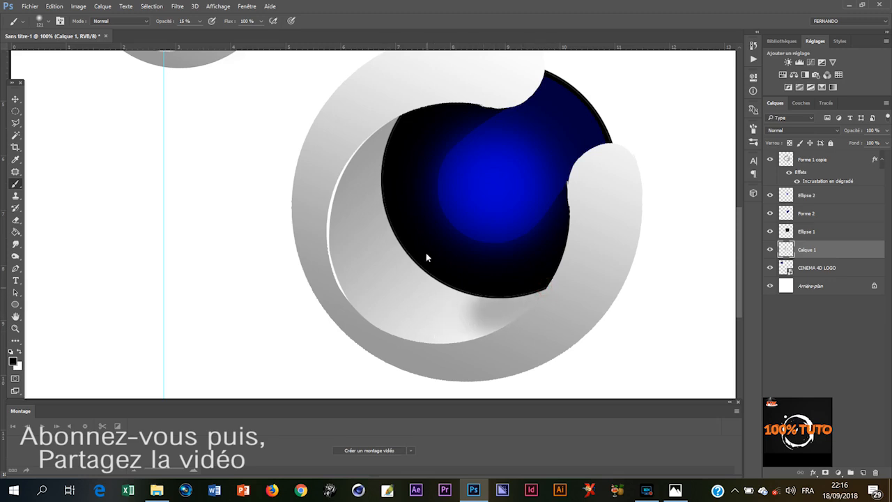
click(488, 311)
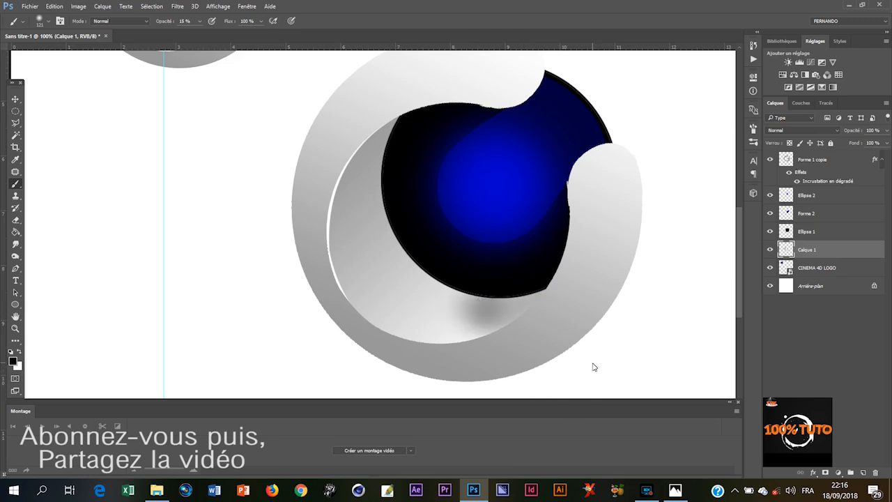
key(ctrl+z)
key(ctrl+alt+z)
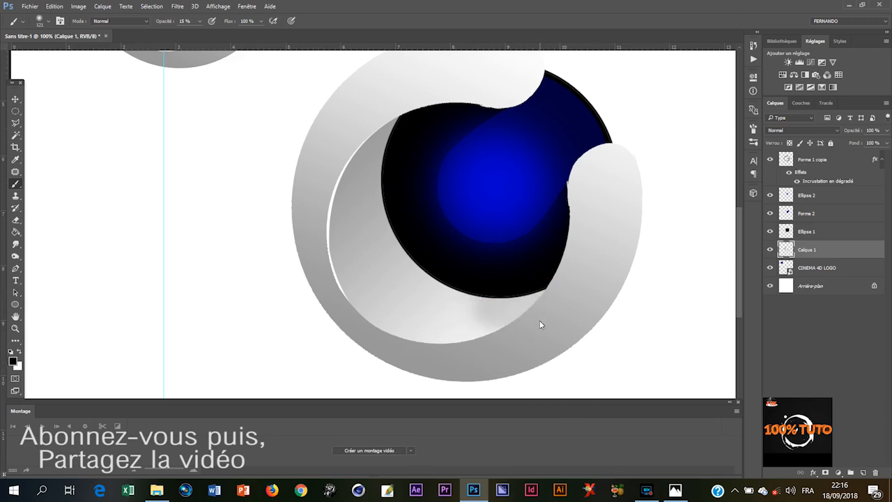
drag(530, 292, 510, 308)
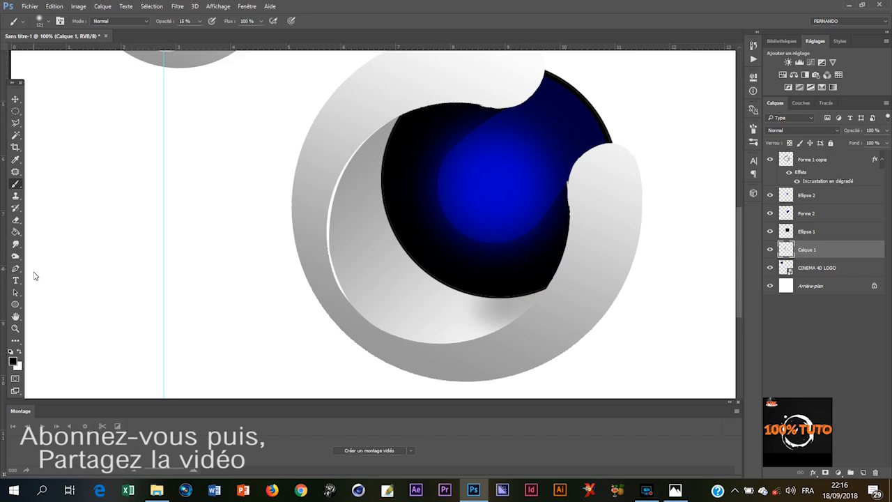
Step: Set up a soft Eraser with 15% opacity and a size of 190 px
click(16, 219)
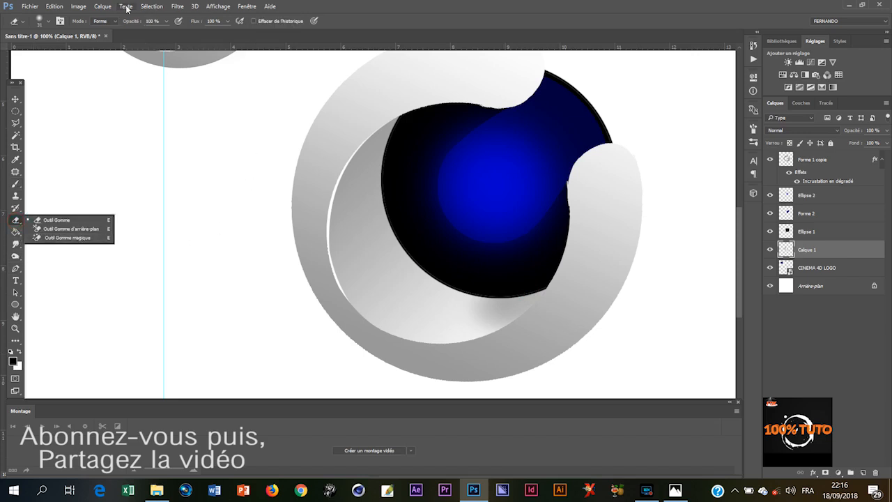
click(153, 21)
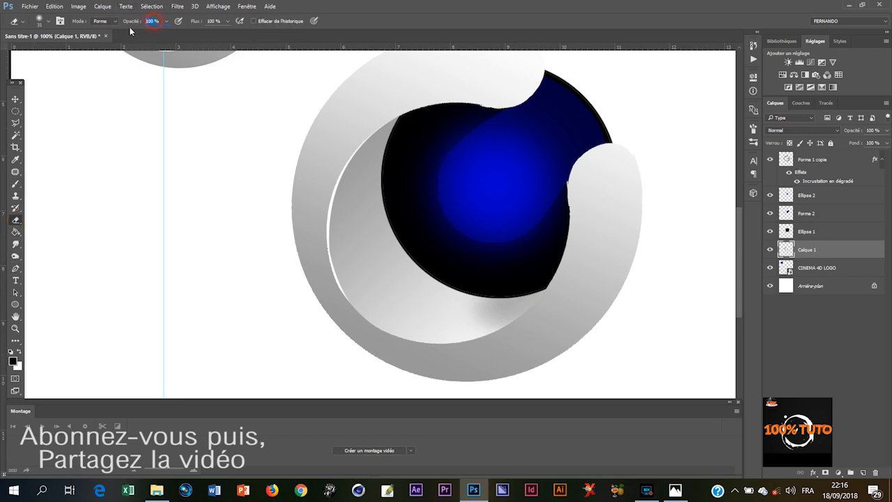
key(Return)
right_click(334, 249)
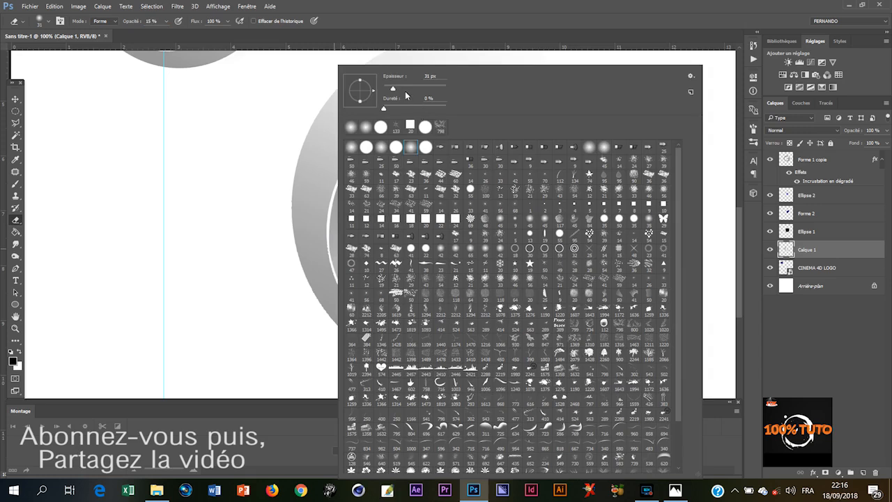
drag(394, 89, 410, 91)
click(304, 224)
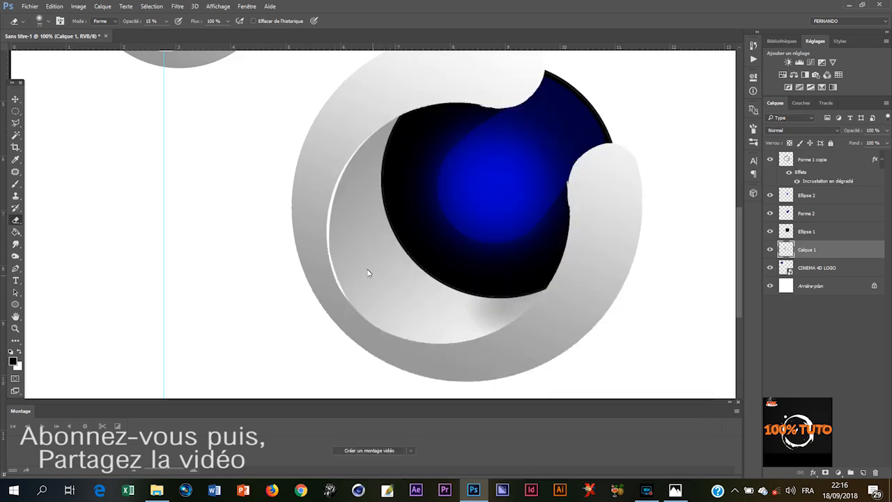
right_click(331, 229)
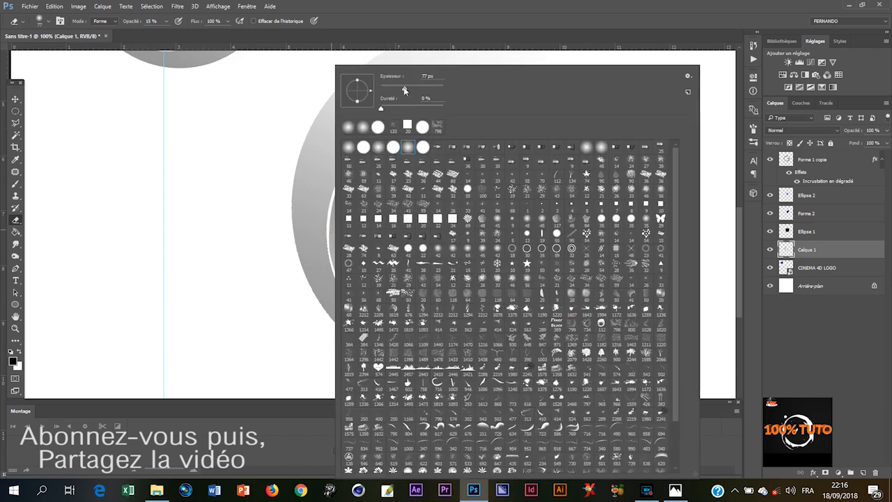
drag(405, 90, 426, 90)
key(Return)
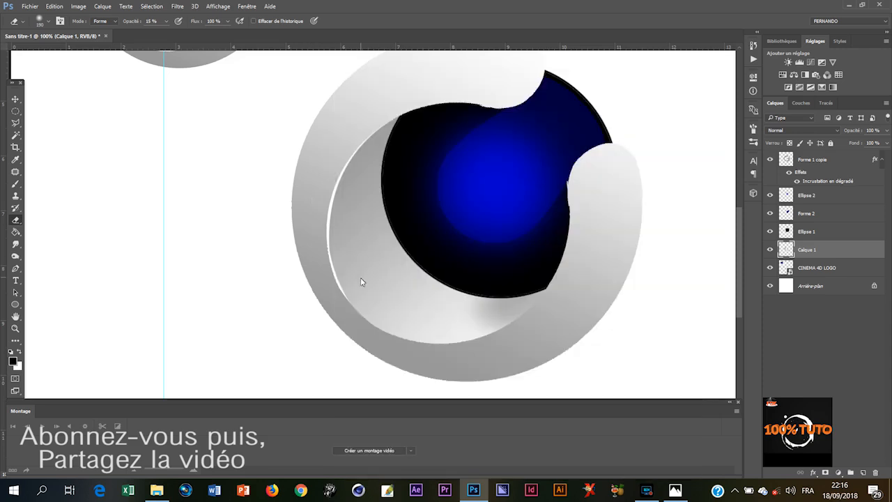
Step: Softly erase the left and lower-left parts of the Calque 1 crescent to lighten its shading
click(350, 255)
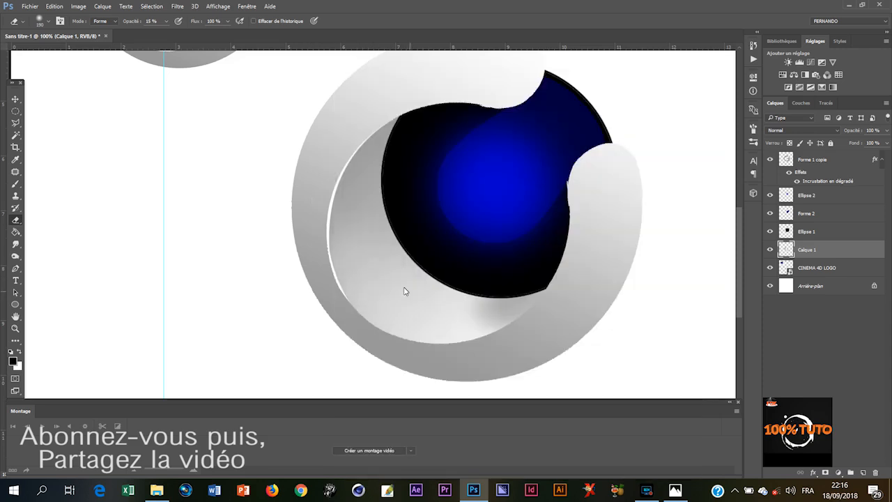
click(358, 234)
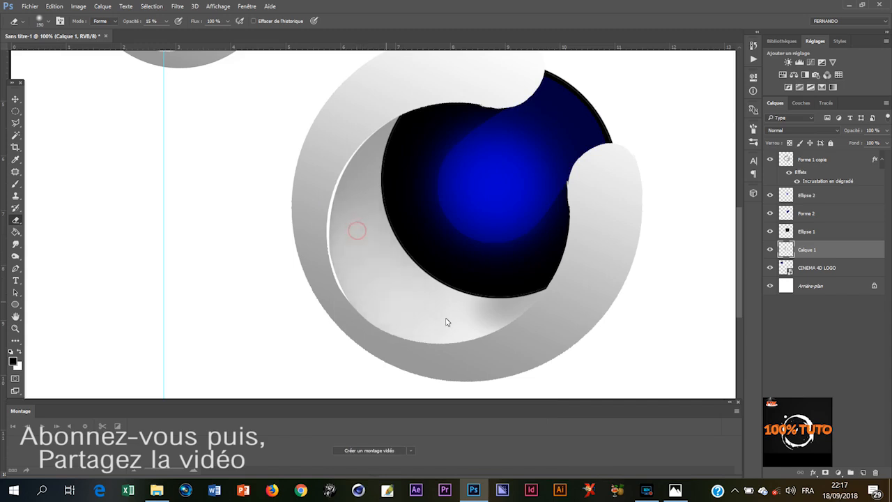
click(356, 226)
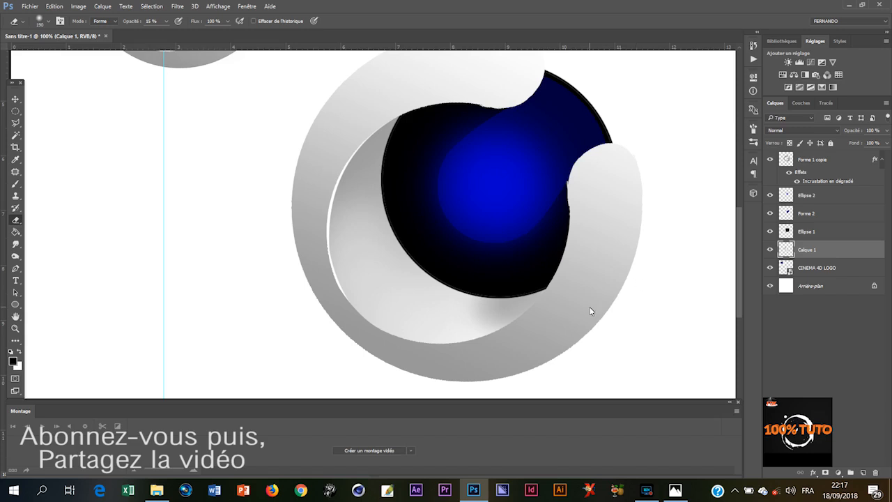
key(ctrl+minus)
key(ctrl+minus)
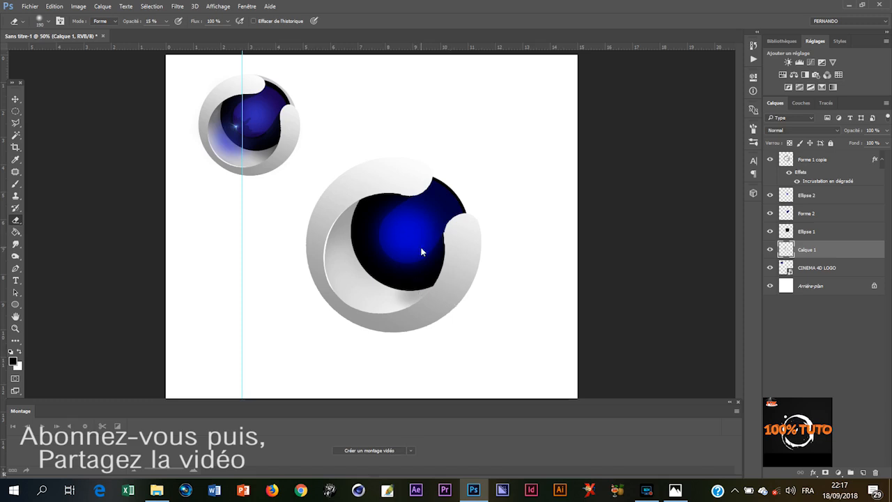
key(v)
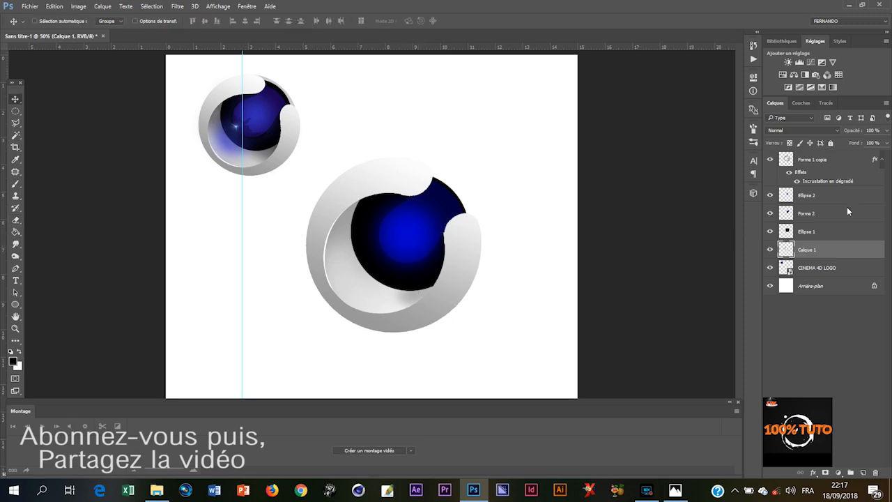
click(770, 196)
click(771, 196)
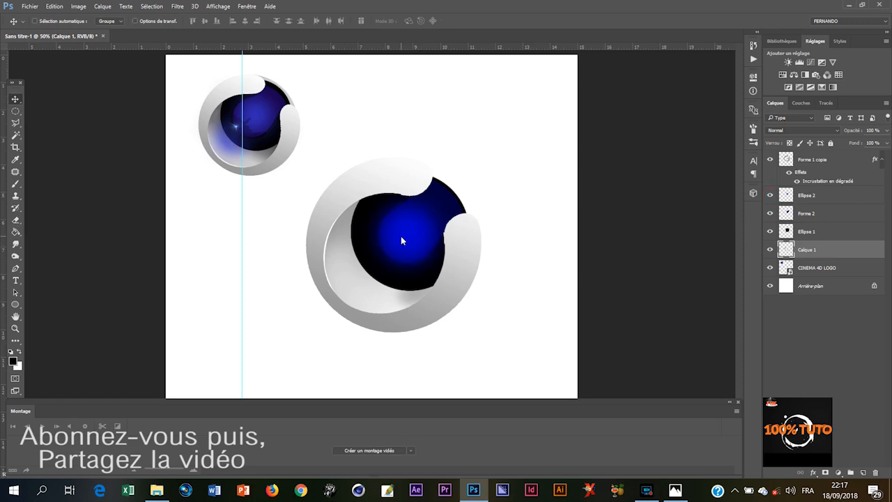
drag(399, 240, 381, 262)
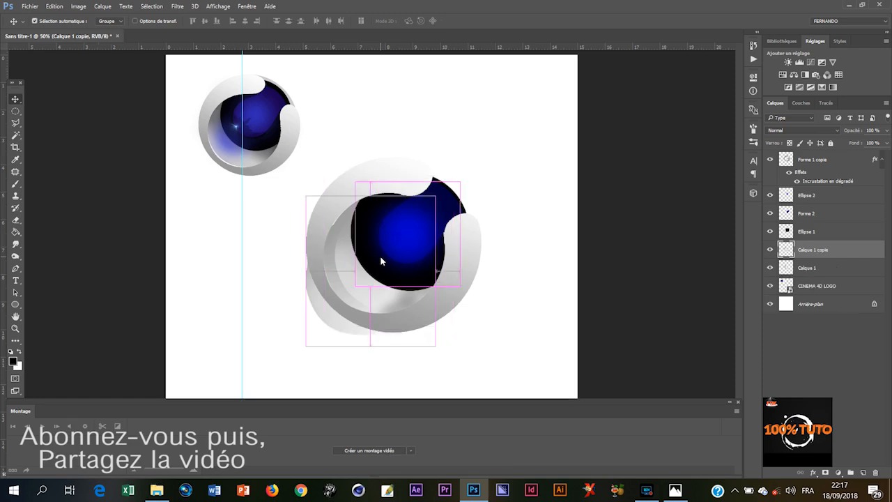
key(ctrl+z)
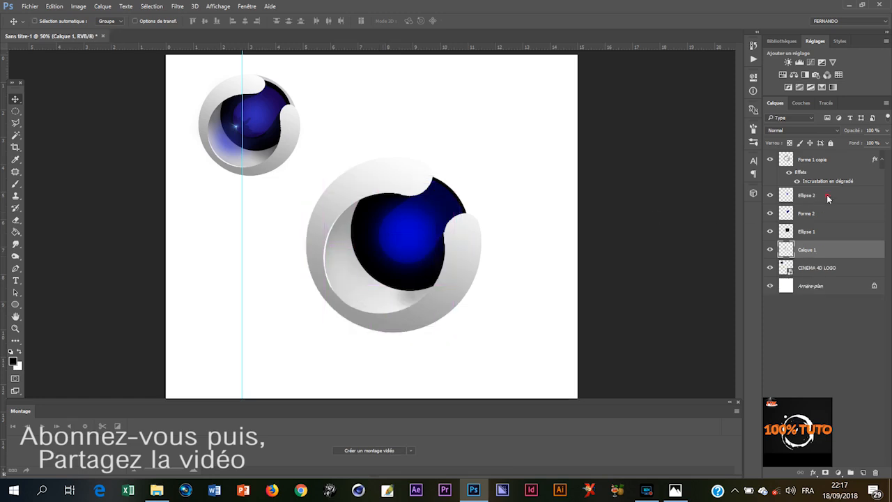
Step: Duplicate the blurred blue Ellipse 2 glow and place the copy over the crescent's lower-left part
click(829, 199)
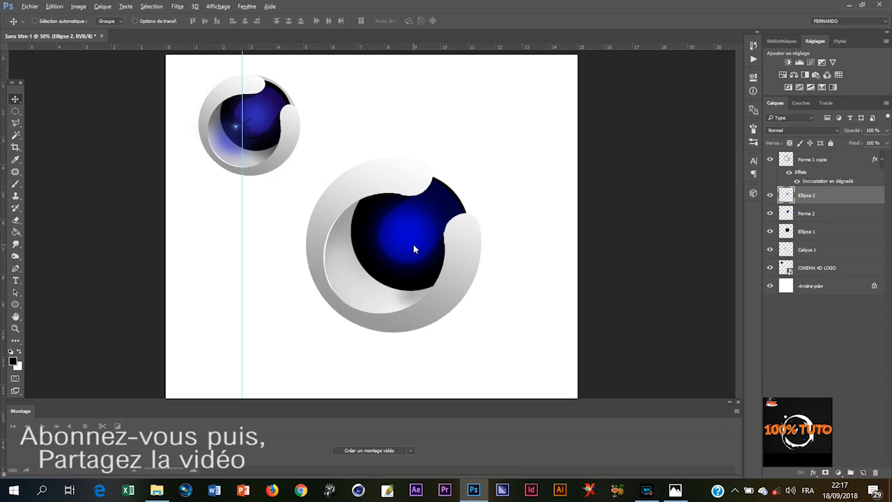
drag(414, 245, 397, 258)
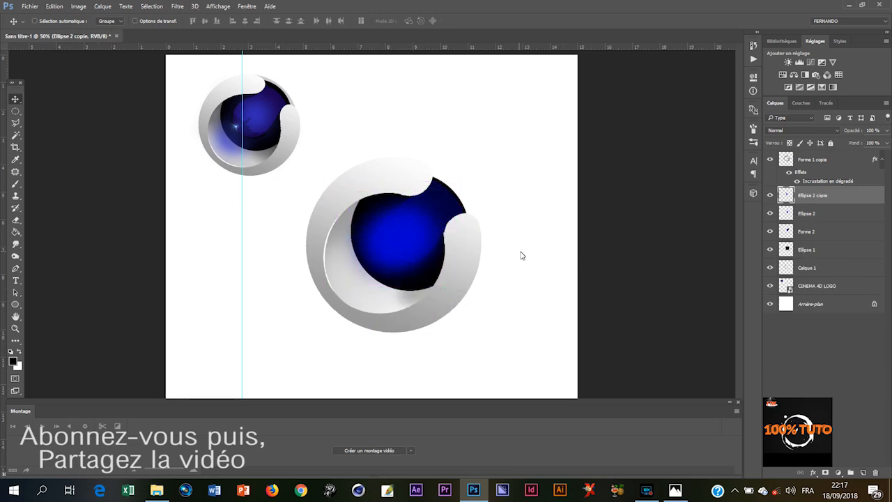
key(ctrl+plus)
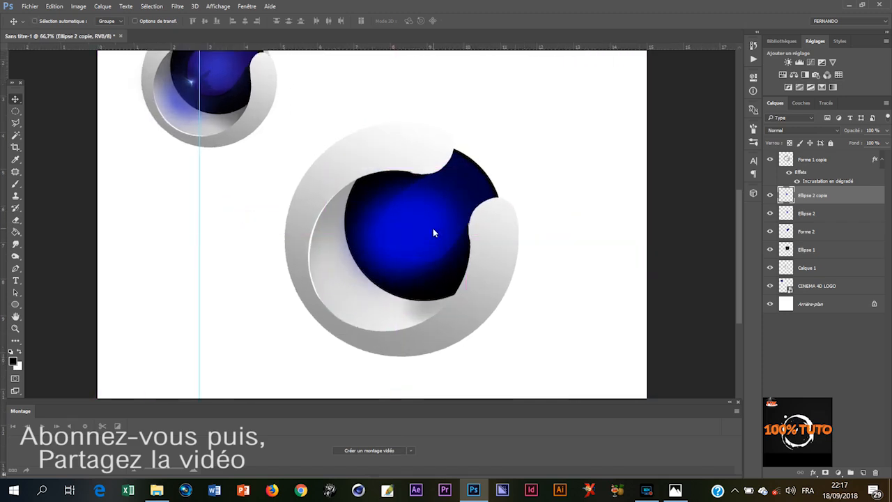
drag(414, 233, 369, 282)
Step: Scale the Ellipse 2 copy down proportionally about its centre to about 42%
key(ctrl+t)
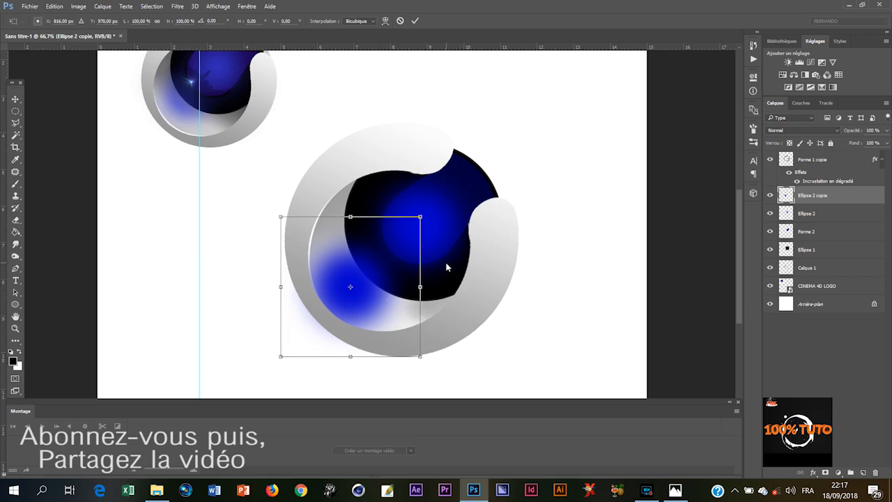
drag(420, 218, 373, 254)
key(Return)
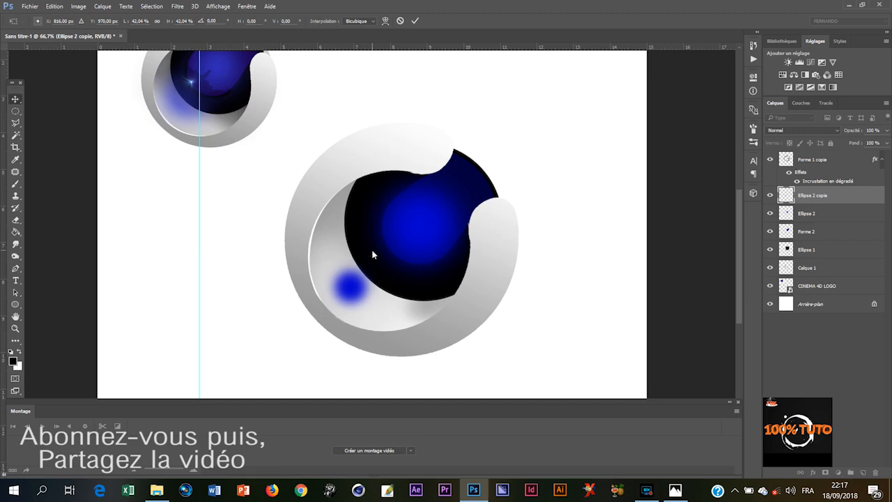
Step: Apply a stronger Gaussian Blur to the small blue Ellipse 2 copie glow on the crescent
click(179, 6)
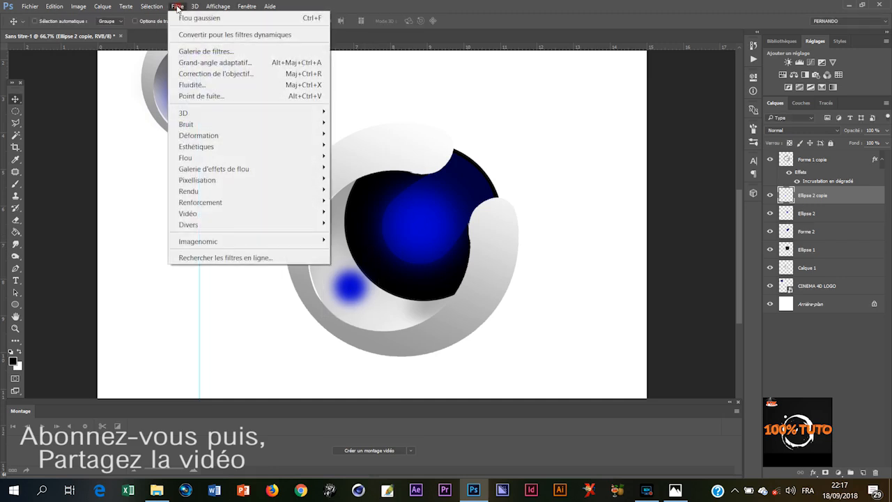
mouse_move(224, 162)
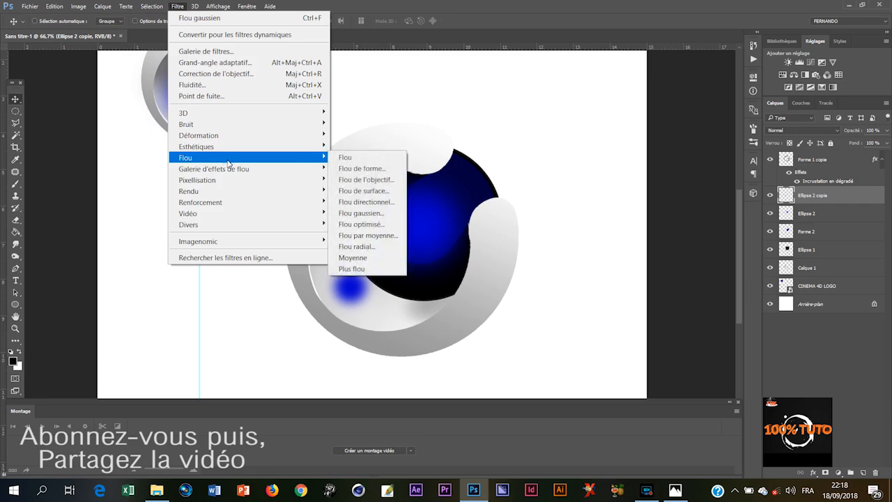
click(388, 215)
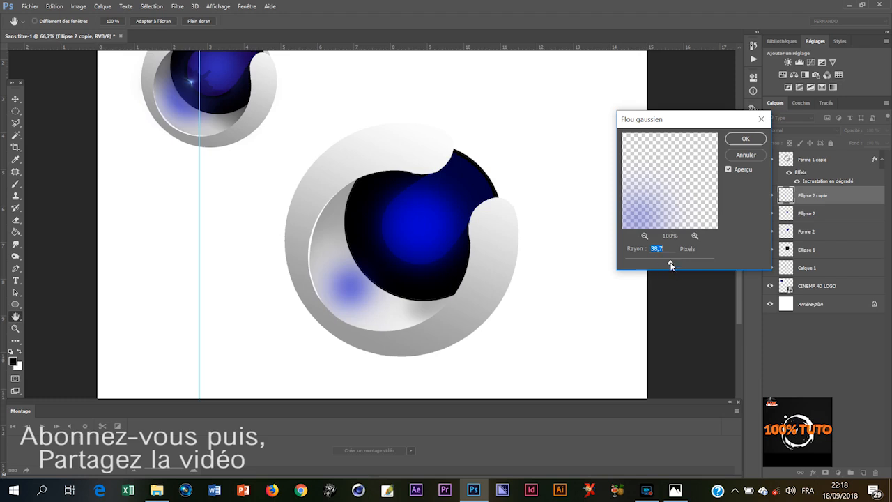
drag(670, 264, 680, 267)
key(Return)
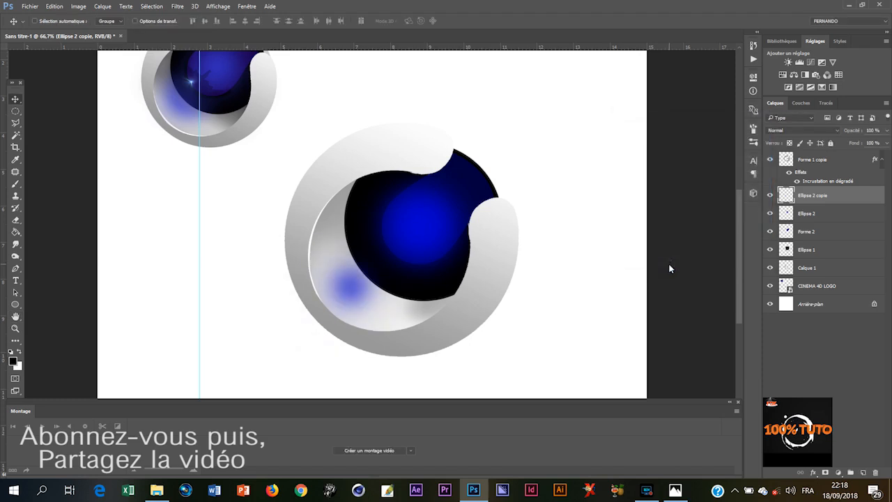
Step: Warp the Ellipse 2 copie glow so it bends along the sphere's lower-left edge
key(ctrl+t)
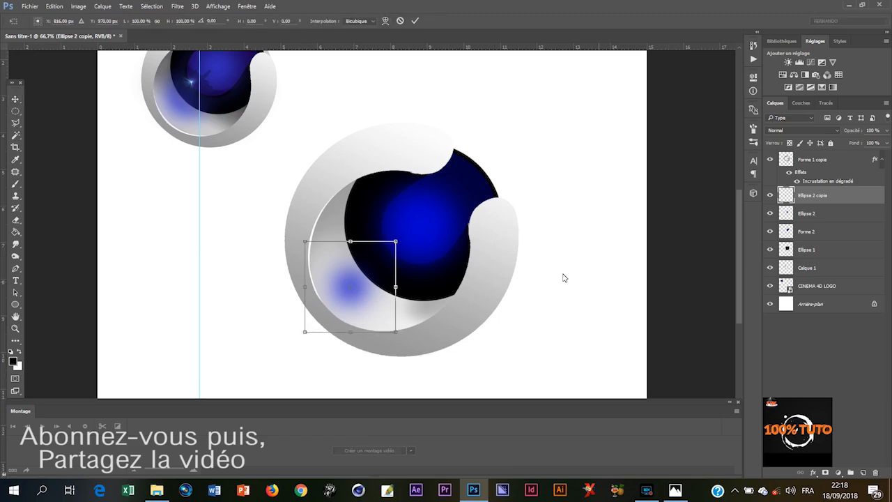
click(385, 22)
mouse_move(360, 297)
mouse_down()
mouse_move(349, 293)
mouse_move(369, 298)
mouse_move(339, 259)
mouse_move(374, 294)
mouse_up()
drag(341, 267, 341, 250)
drag(365, 287, 385, 311)
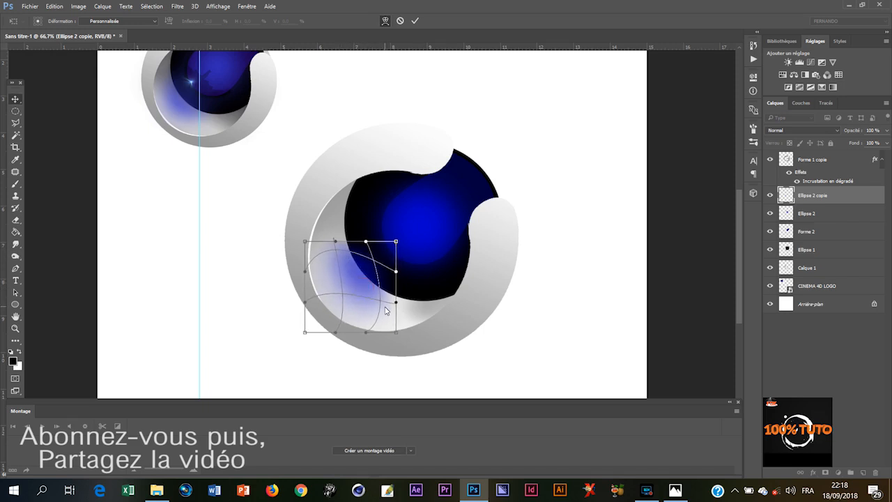
key(Return)
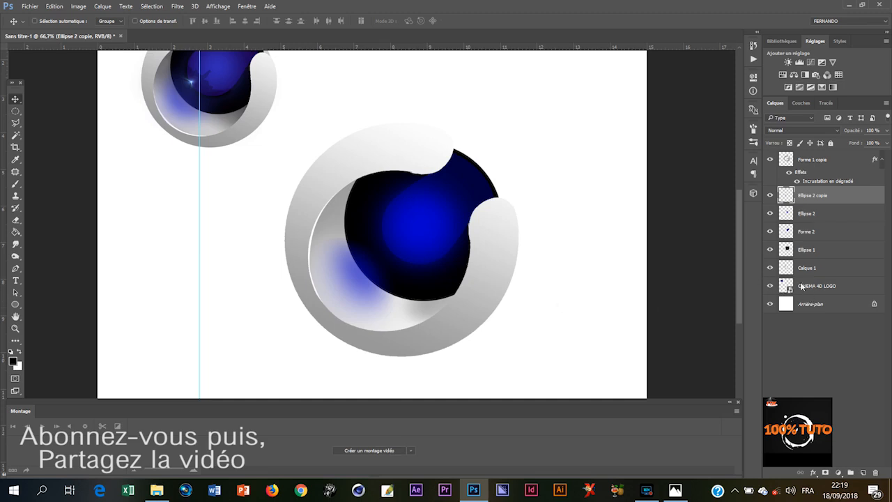
Step: Place the Ellipse 2 copie layer directly beneath Ellipse 1 and softly erase the glow's upper edge at 15% opacity
drag(829, 197, 827, 221)
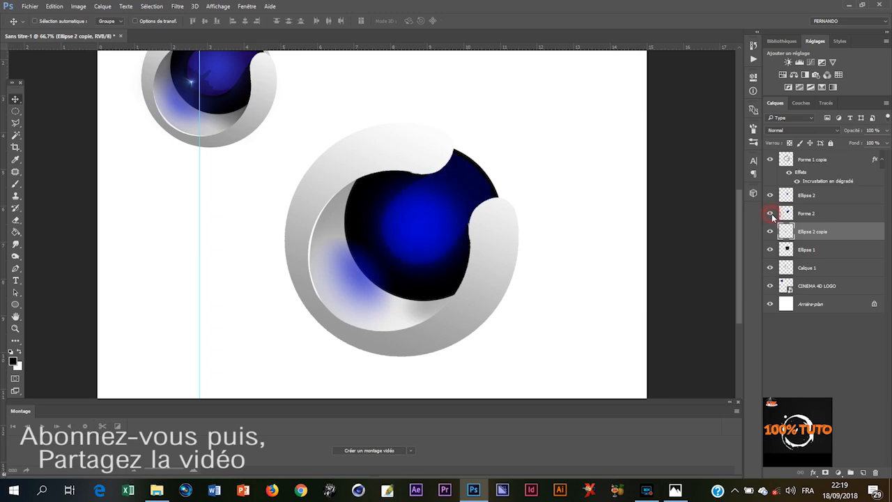
drag(820, 230, 817, 262)
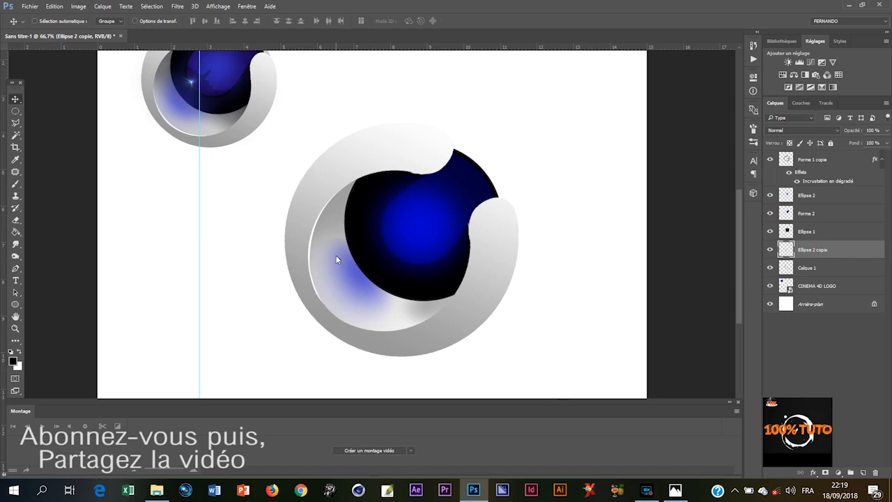
key(b)
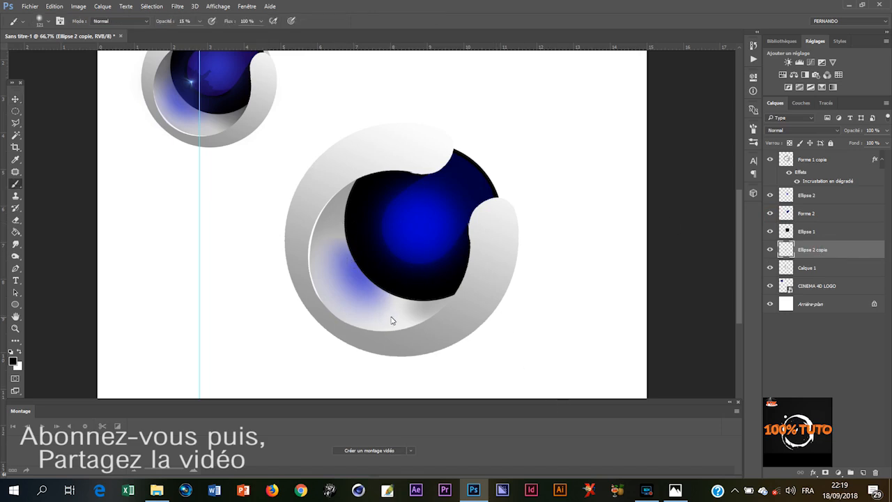
click(19, 220)
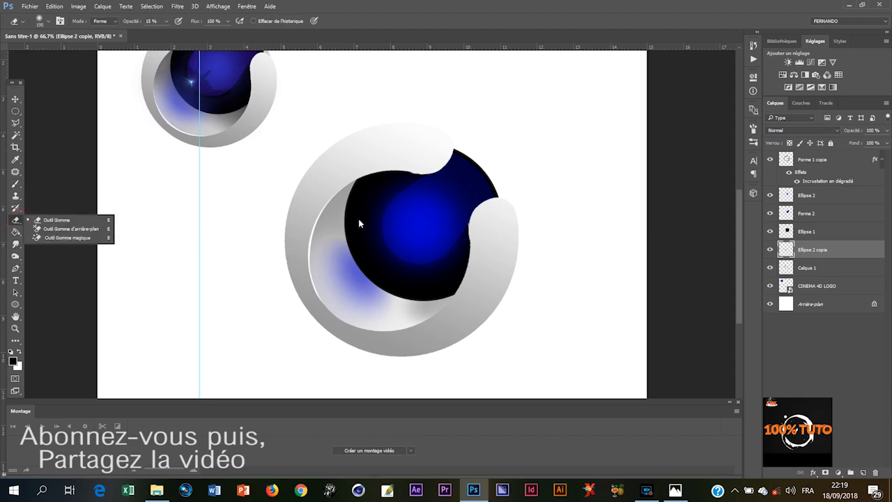
click(341, 240)
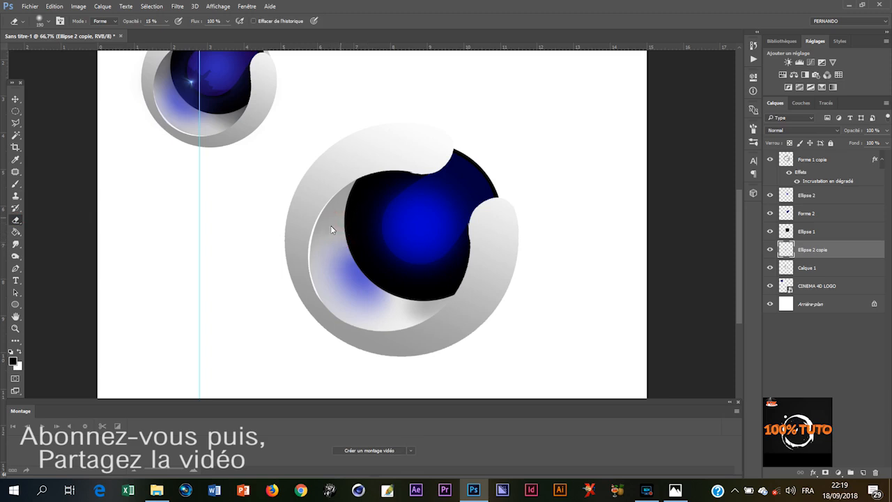
click(340, 219)
click(343, 213)
key(v)
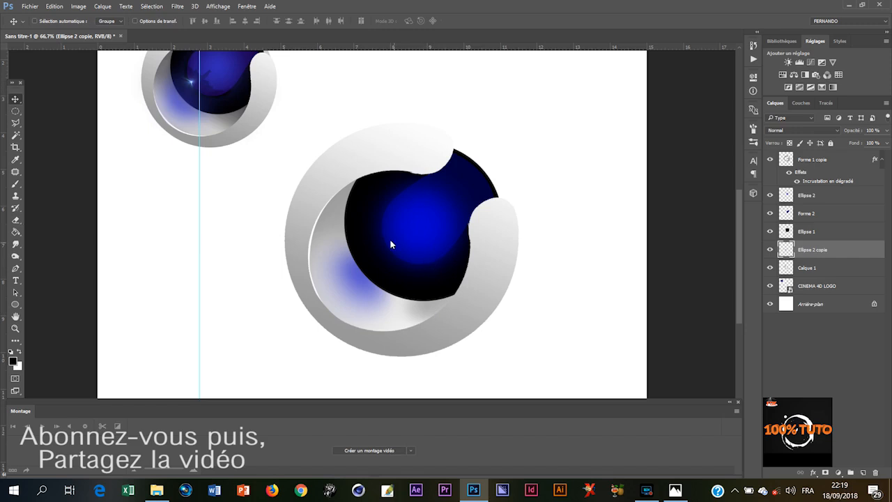
Step: Duplicate the Ellipse 2 copie glow, place the copy's layer above Ellipse 1 and shift it onto the sphere's lower-left part
click(824, 198)
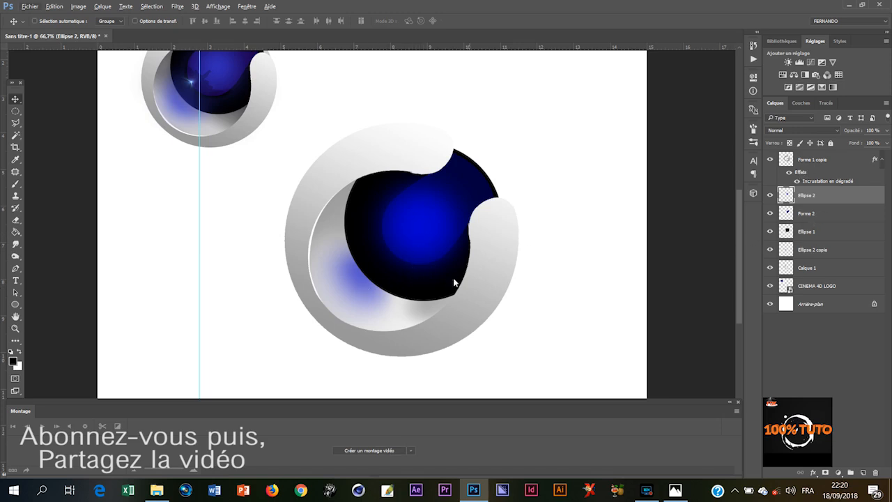
click(836, 250)
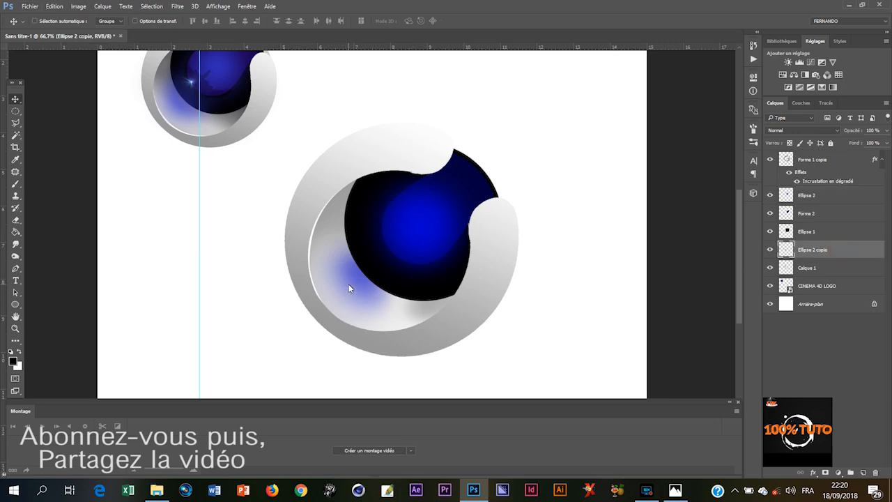
drag(351, 283, 361, 297)
drag(841, 252, 839, 216)
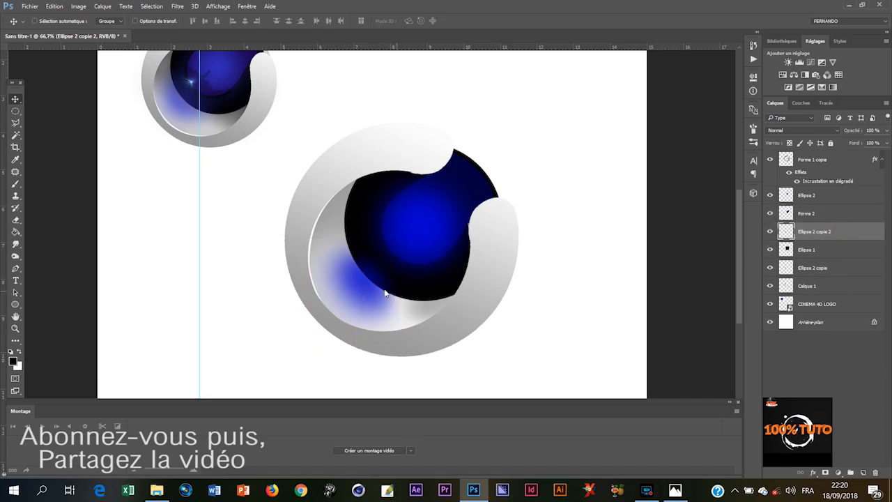
drag(353, 275, 369, 261)
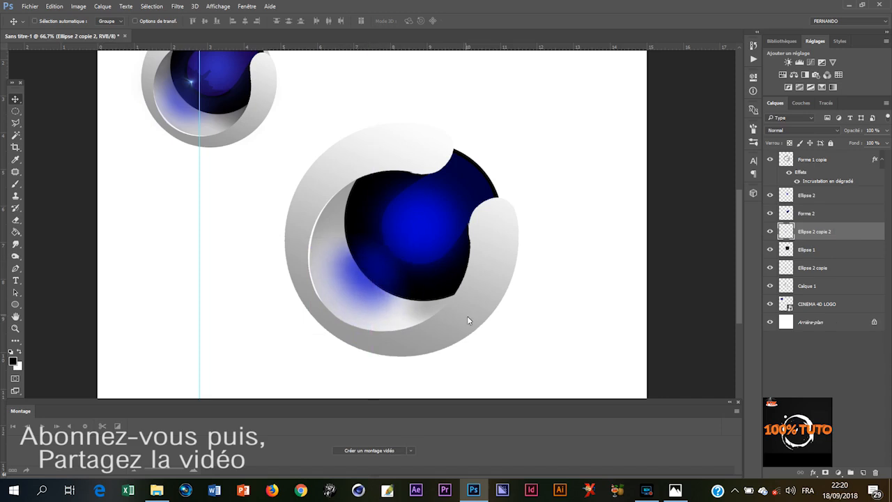
Step: Scale the duplicated glow up to about 112% and nudge it towards the sphere's centre
key(ctrl+t)
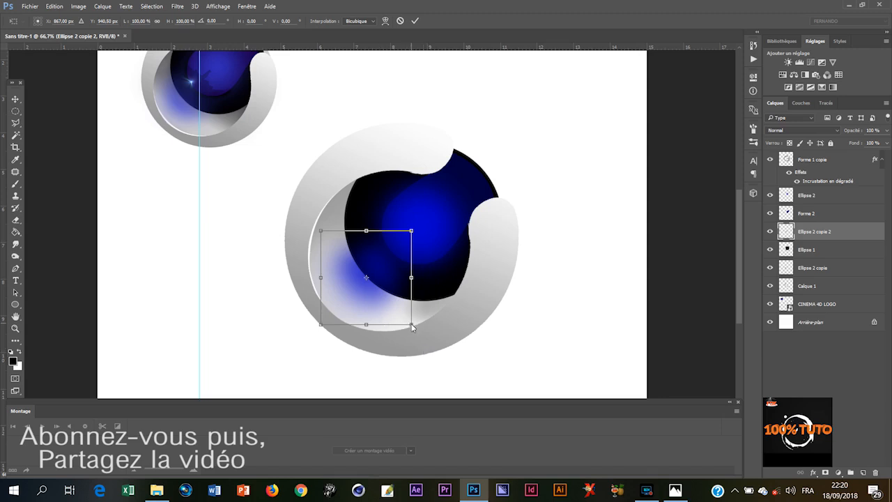
drag(413, 327, 417, 335)
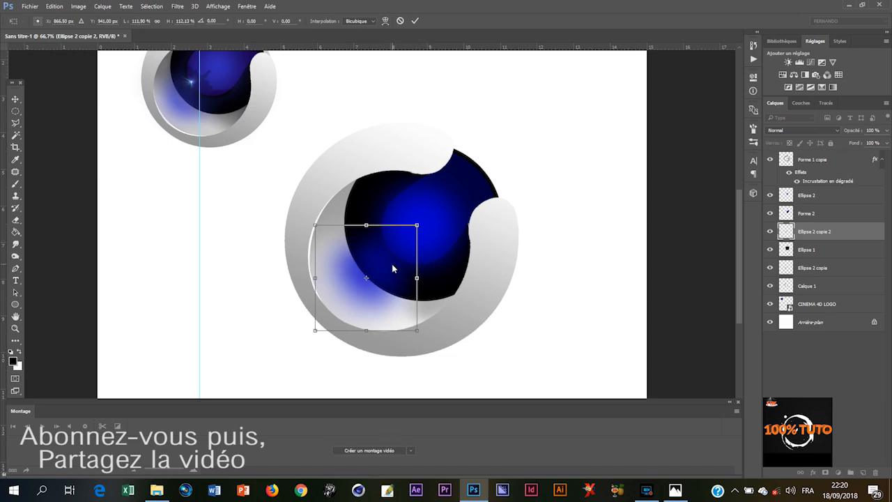
drag(390, 261, 394, 263)
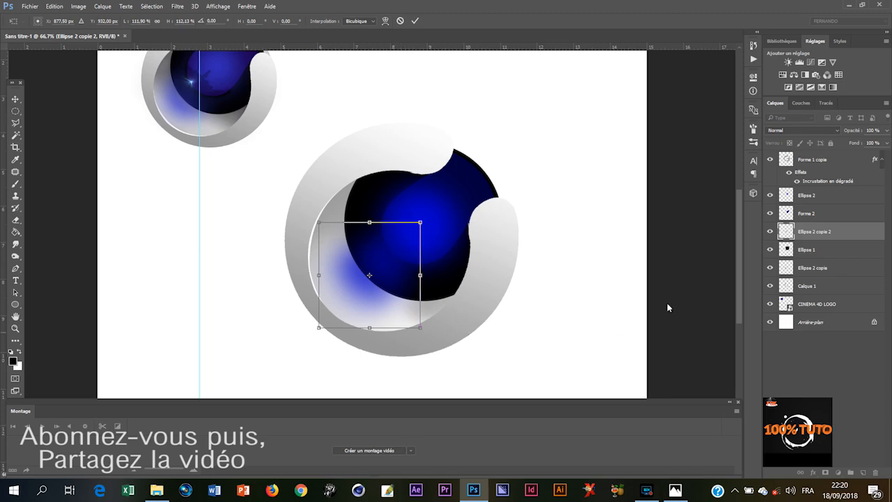
key(Return)
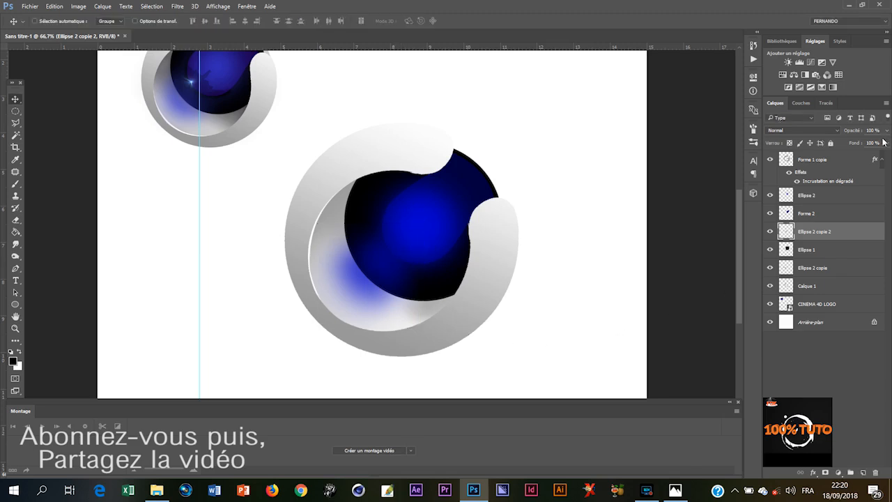
Step: Lower the fill of the Ellipse 2 copie 2 layer to 82%
click(886, 143)
drag(885, 154, 878, 158)
click(757, 245)
Step: Enlarge the Ellipse 2 copie 2 glow to about 109% and nudge it slightly up and to the left
key(ctrl+t)
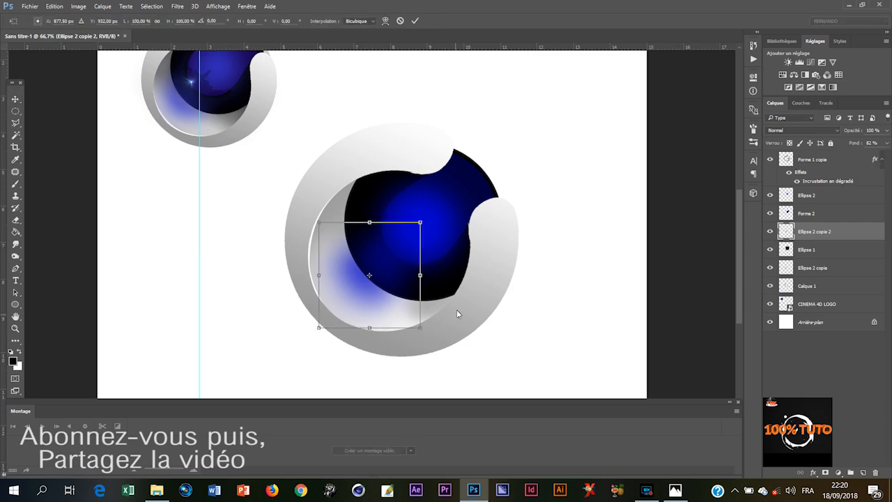
drag(419, 330, 423, 333)
key(Return)
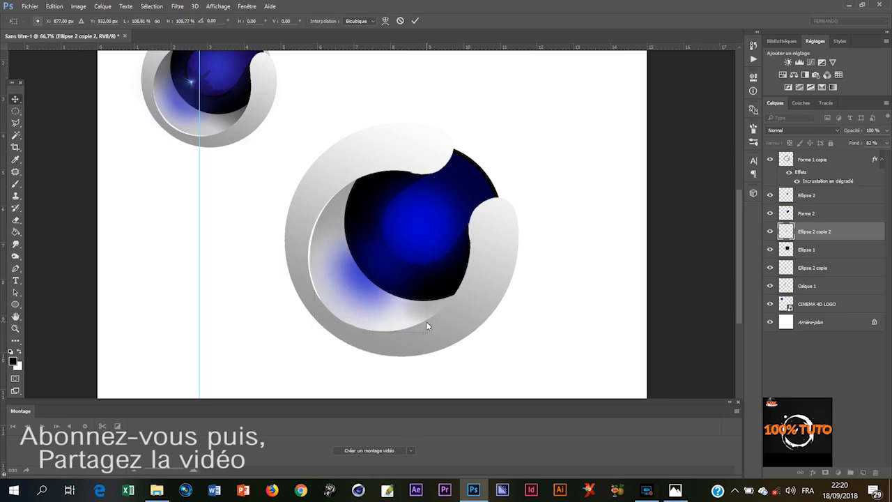
drag(390, 271, 387, 268)
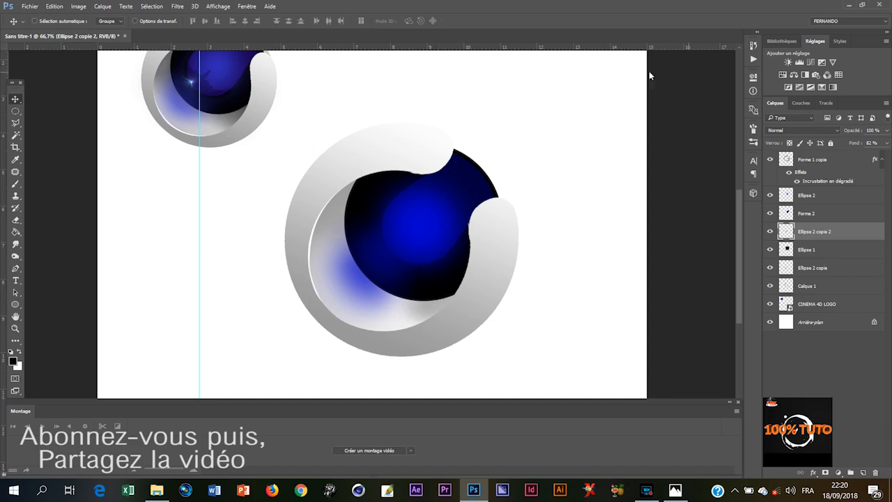
Step: Move the vertical guide crossing the reference logo off the left side of the canvas
scroll(457, 212, up, 2)
scroll(458, 221, up, 2)
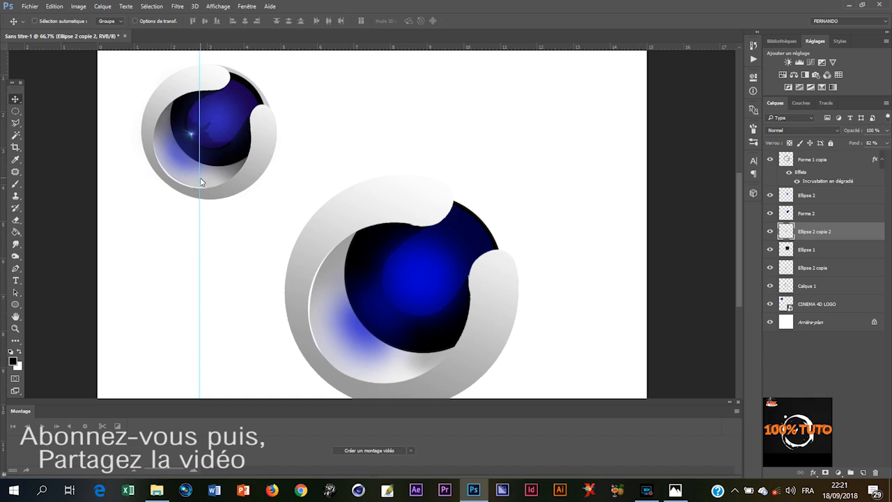
drag(198, 184, 12, 187)
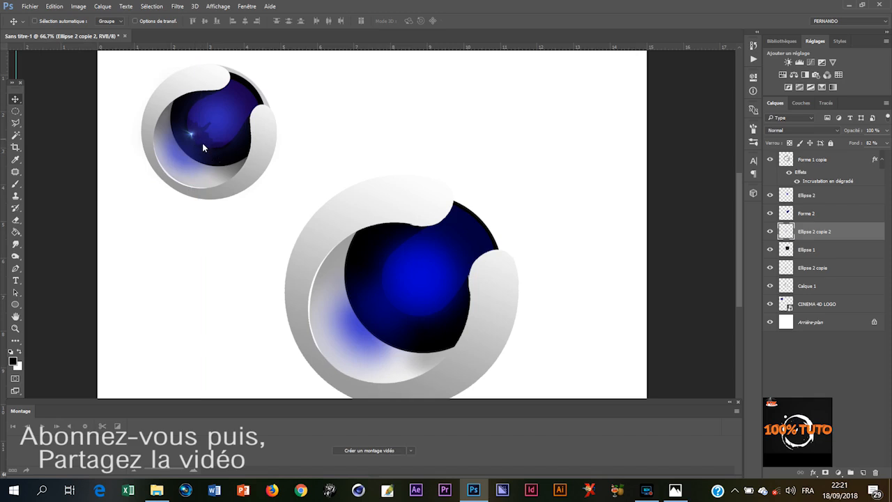
Step: Add a new layer above Ellipse 2 copie 2 and draw a Pen path curving along the blue glow's lower-left edge
click(863, 473)
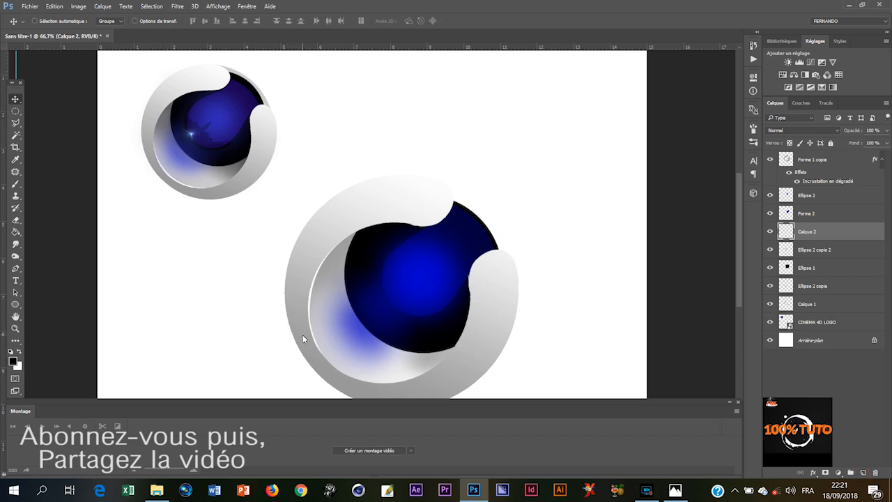
key(p)
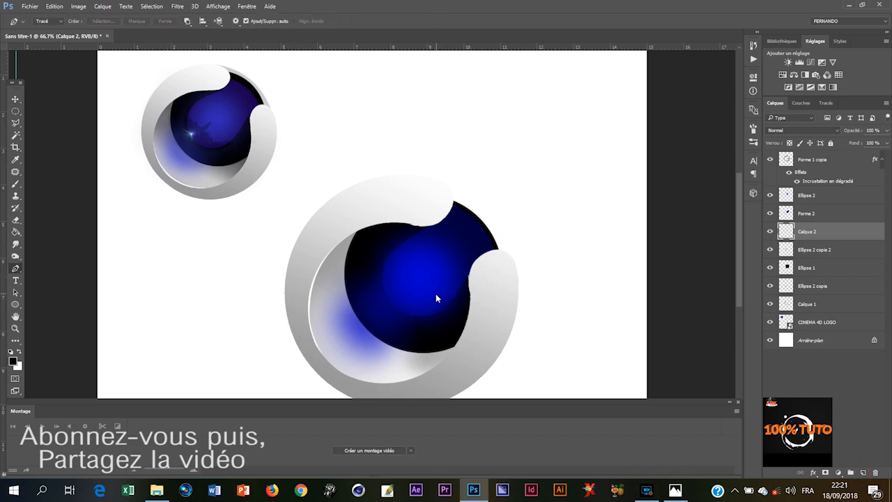
click(386, 260)
drag(438, 311, 510, 292)
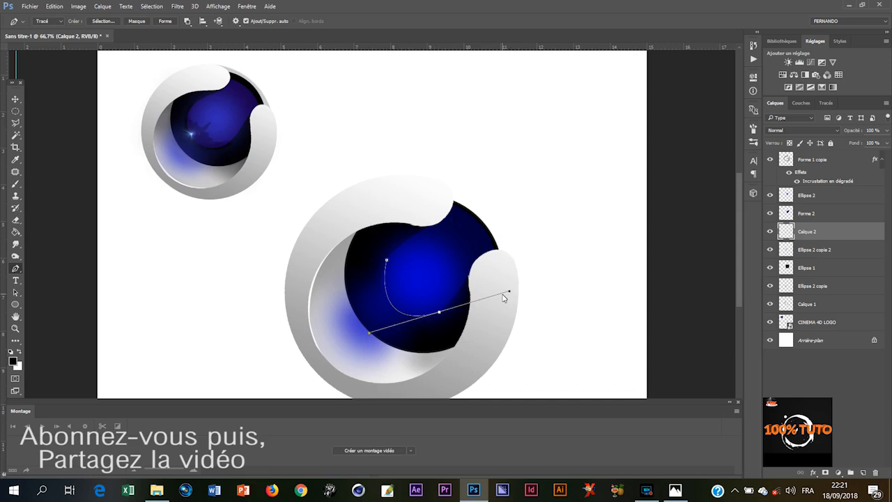
key(ctrl+z)
drag(387, 296, 396, 307)
drag(446, 306, 477, 288)
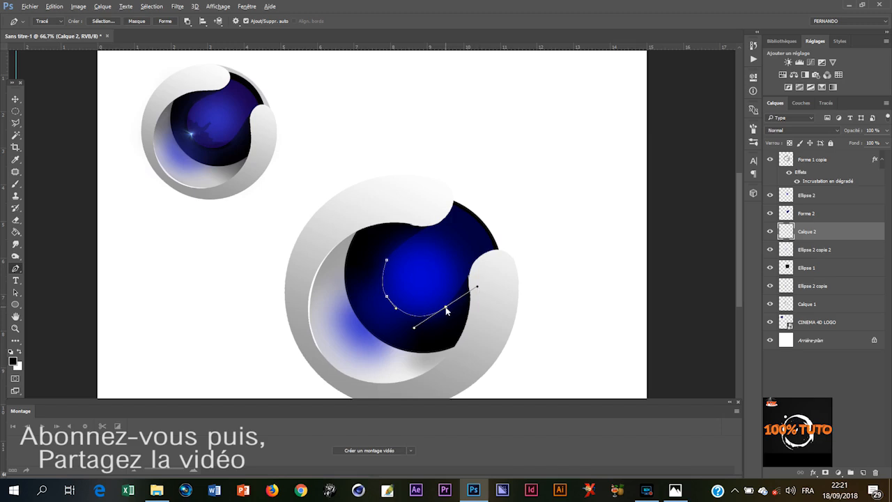
Step: Continue the path with straight segments forming a jagged, branching upper edge across the glow back towards its starting point
alt+click(446, 307)
click(434, 303)
click(426, 299)
click(423, 293)
click(415, 281)
click(414, 278)
click(422, 269)
click(424, 267)
click(422, 262)
click(411, 269)
click(404, 276)
click(404, 269)
click(396, 266)
click(395, 260)
click(391, 260)
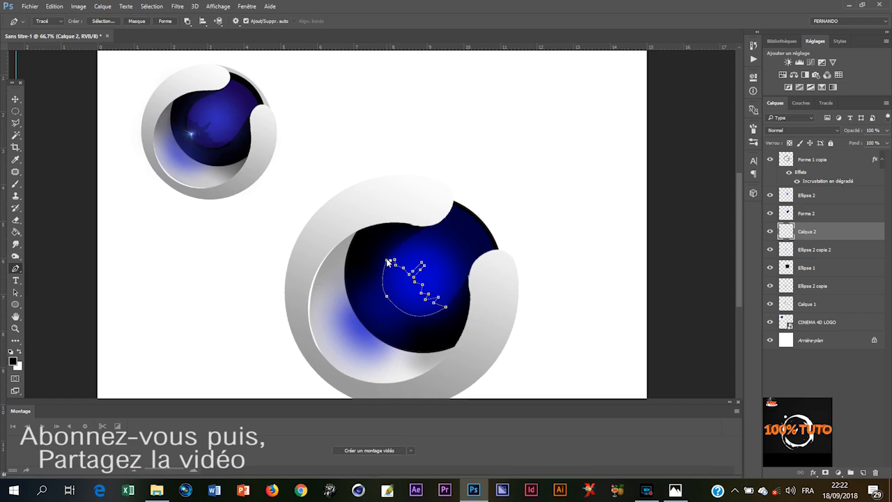
Step: Convert the jagged path to a selection and fill it with black on Calque 2, placed above the Ellipse 2 layer
key(ctrl+Return)
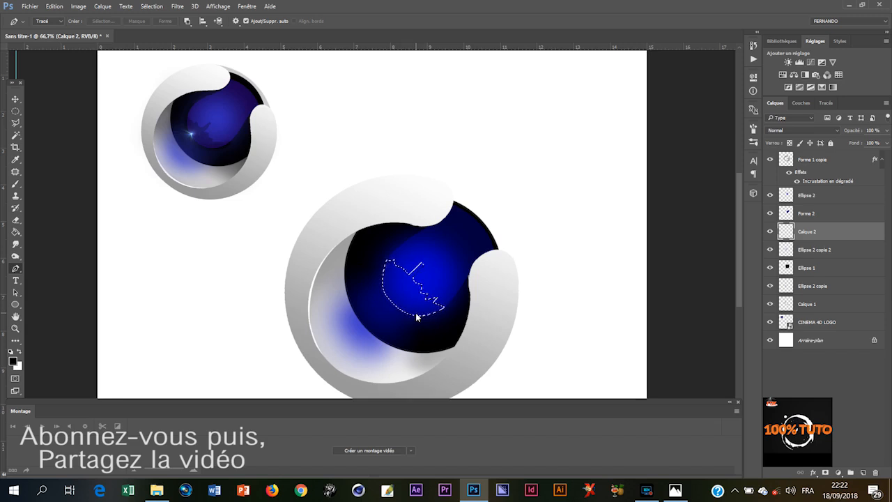
key(g)
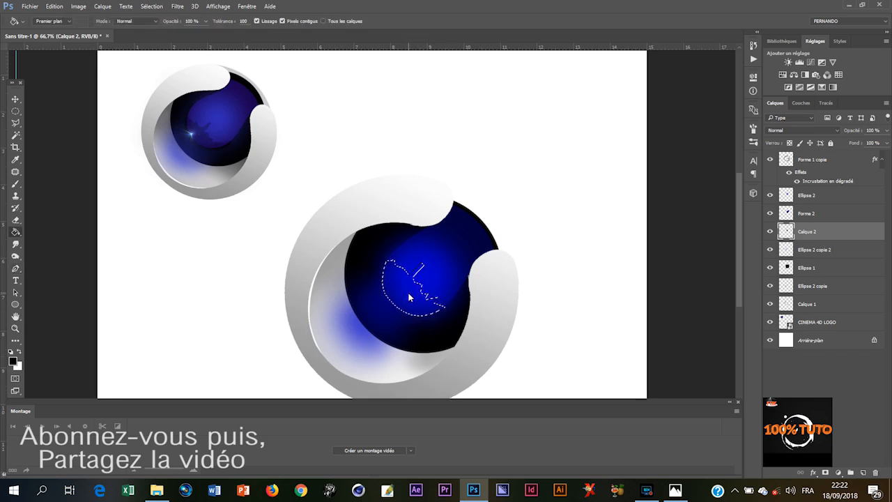
drag(824, 232, 817, 188)
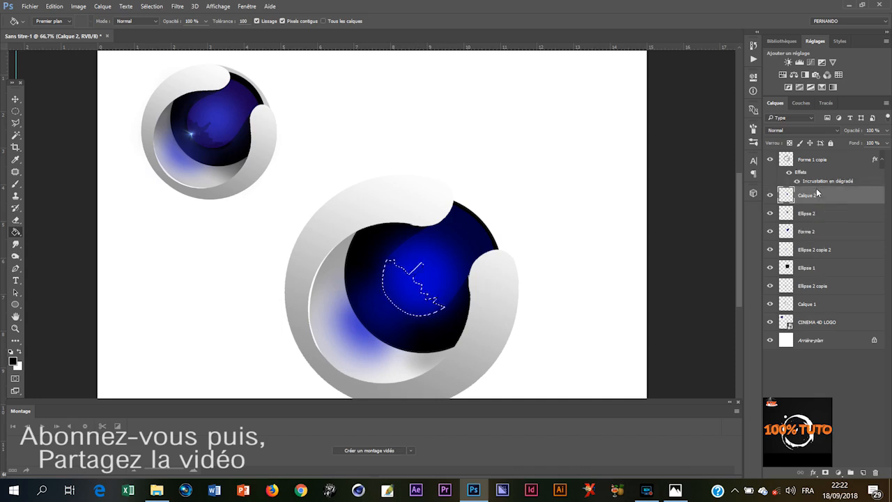
key(alt+BackSpace)
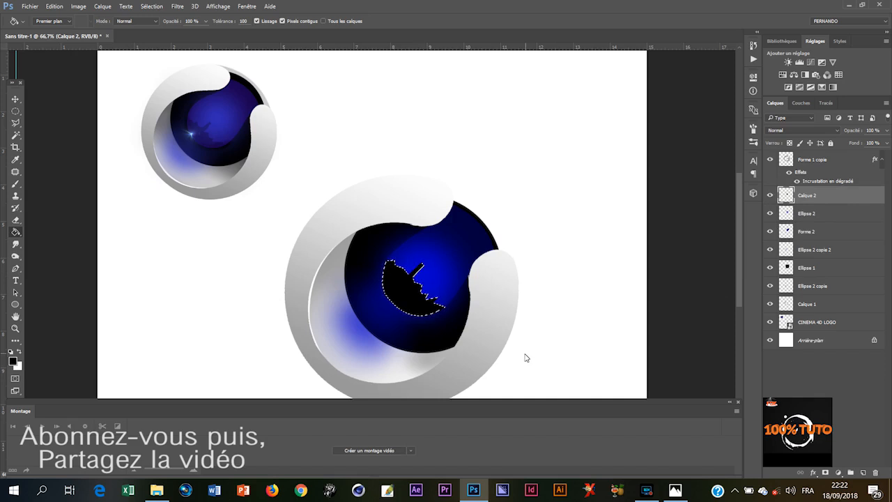
Step: Deselect the jagged reflection and set the fill opacity of Calque 2 to 15%
key(ctrl+d)
click(887, 143)
drag(887, 159, 854, 160)
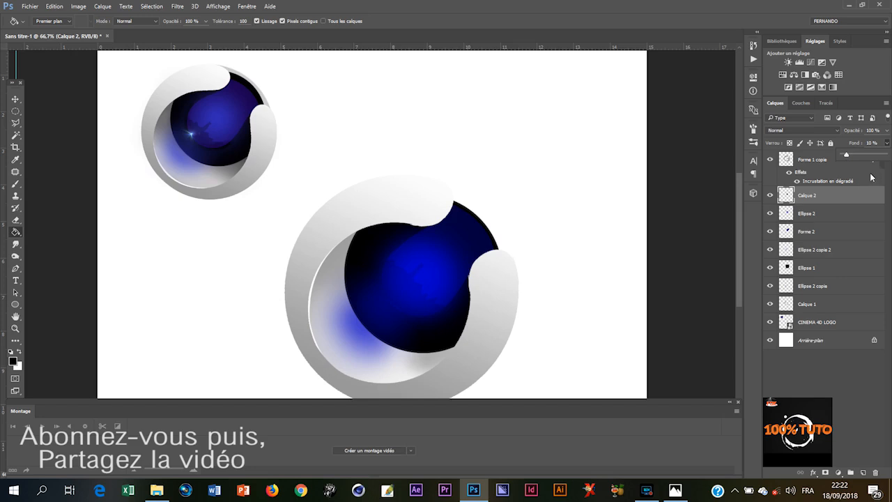
drag(845, 159, 847, 156)
drag(847, 153, 849, 153)
key(v)
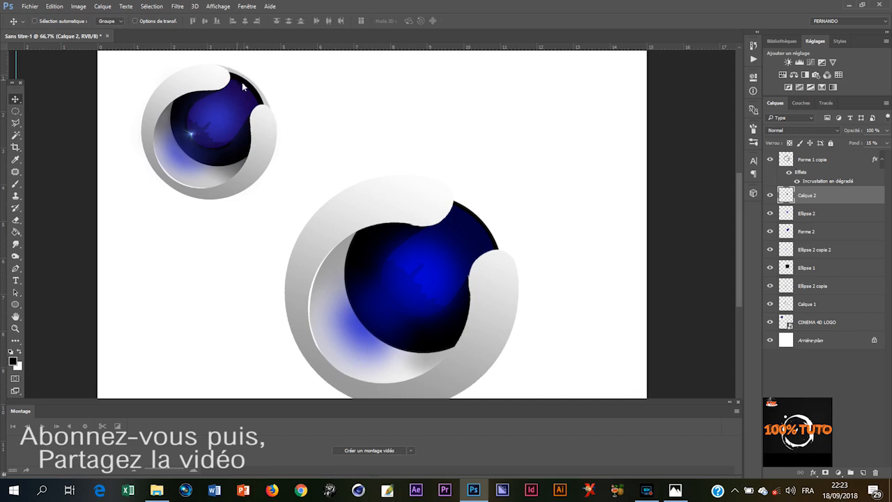
Step: Draw an unfilled circle about 717 px across overlapping the large logo and set its stroke width to 0 px
scroll(554, 281, down, 2)
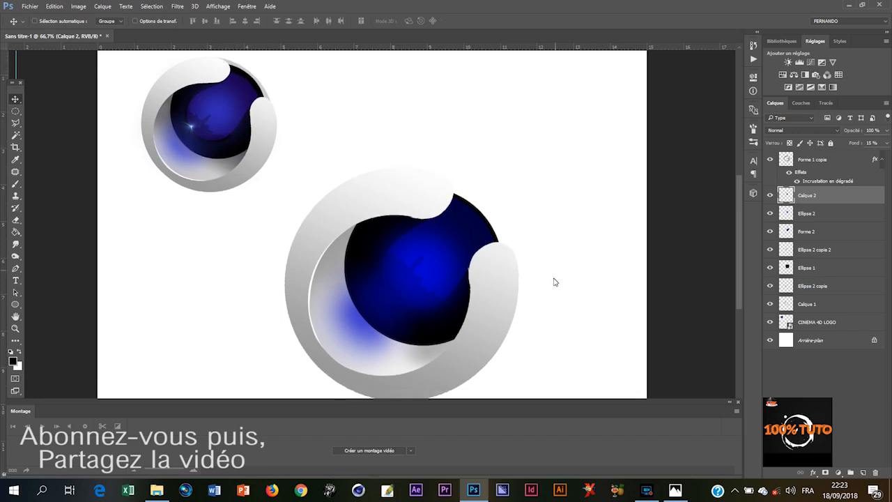
scroll(541, 287, down, 1)
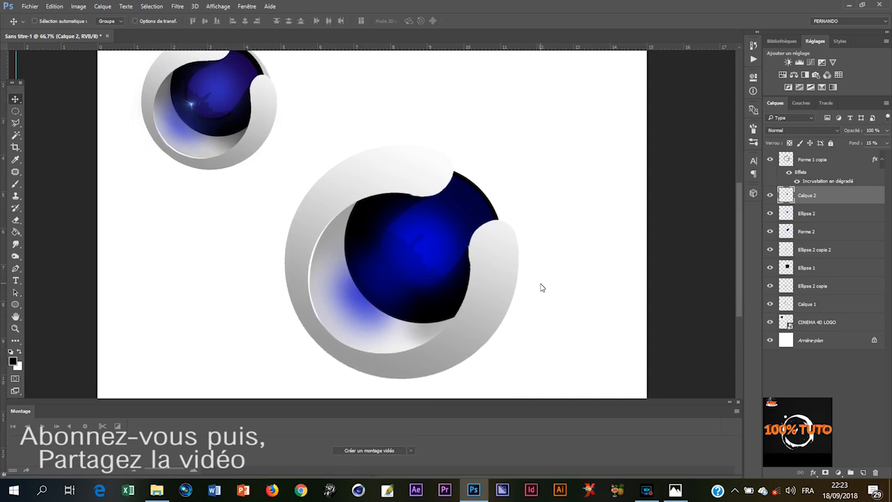
scroll(540, 286, up, 2)
scroll(533, 289, down, 1)
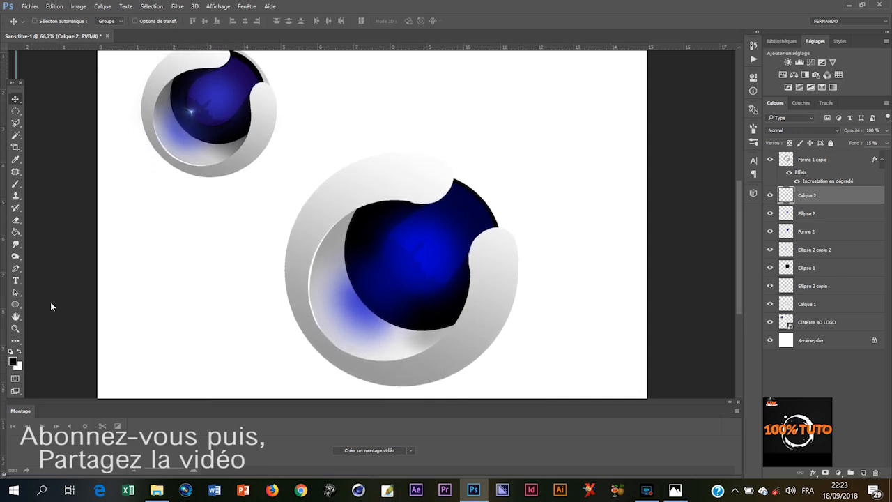
click(16, 306)
right_click(15, 306)
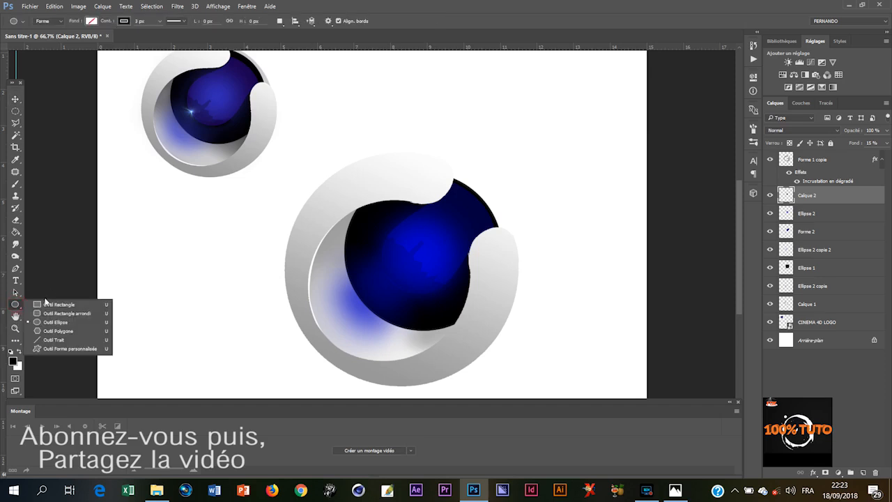
click(42, 320)
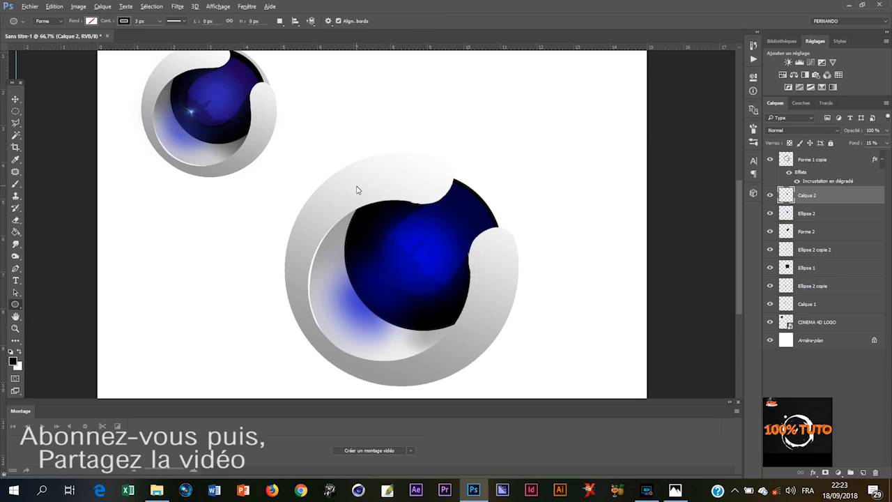
drag(350, 171, 571, 398)
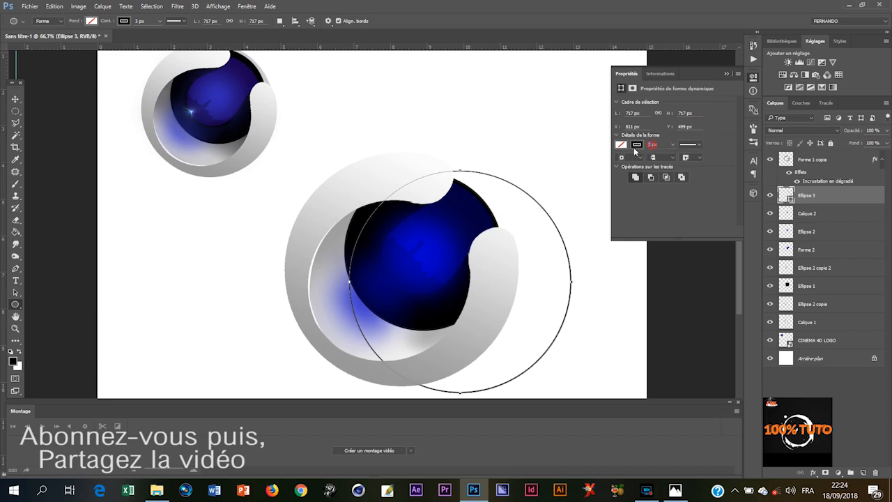
text(0)
key(Return)
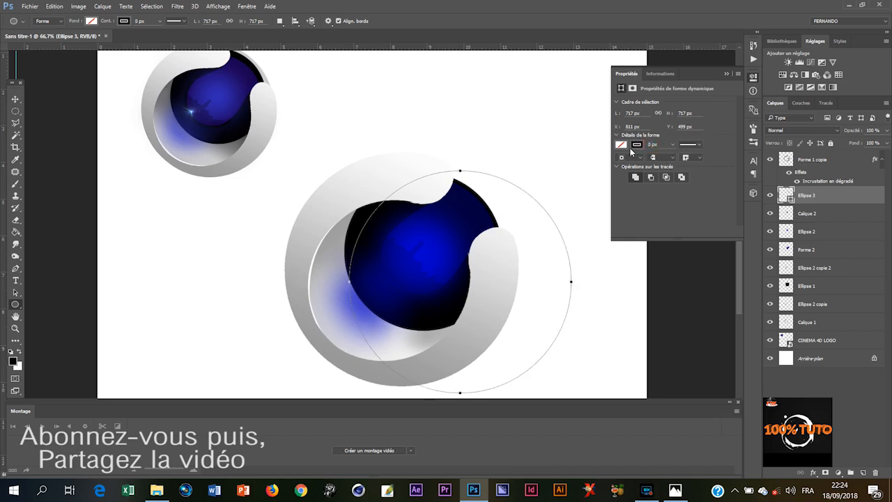
Step: Rasterize the Ellipse 3 layer and fill the circle with black
click(726, 74)
right_click(850, 200)
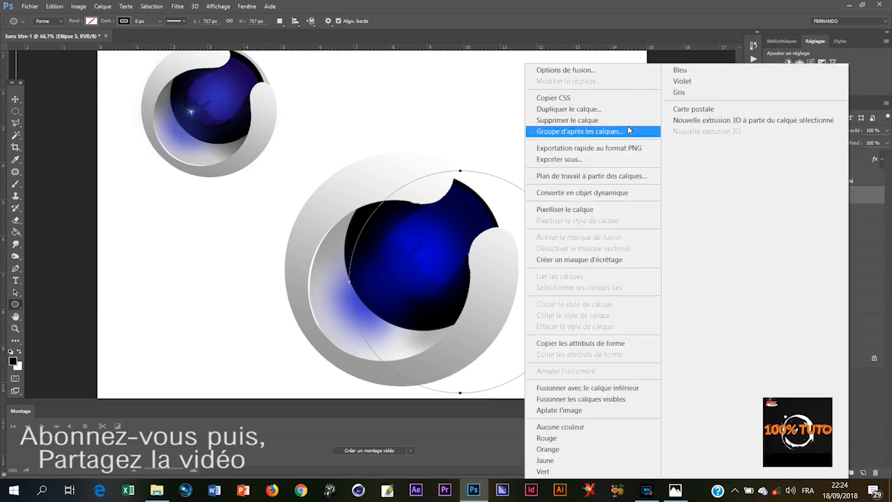
click(626, 210)
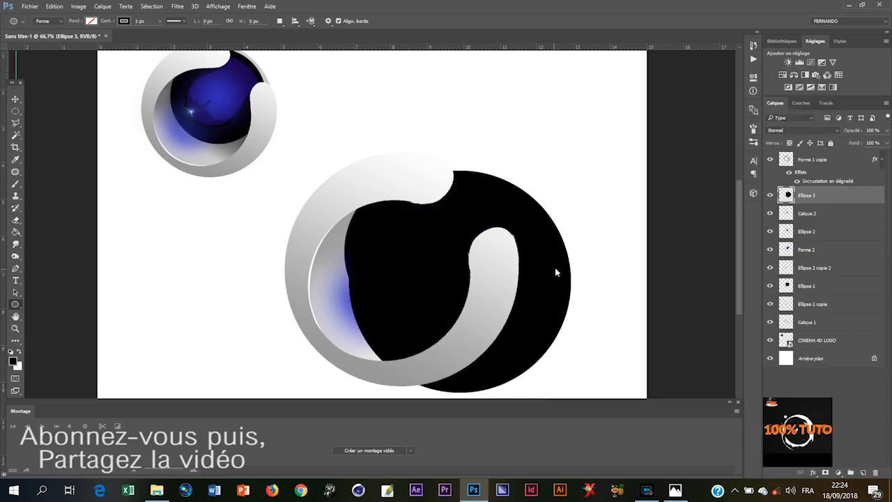
Step: Place the Ellipse 3 layer between Calque 1 and CINEMA 4D LOGO and align its black circle behind the large ring
key(v)
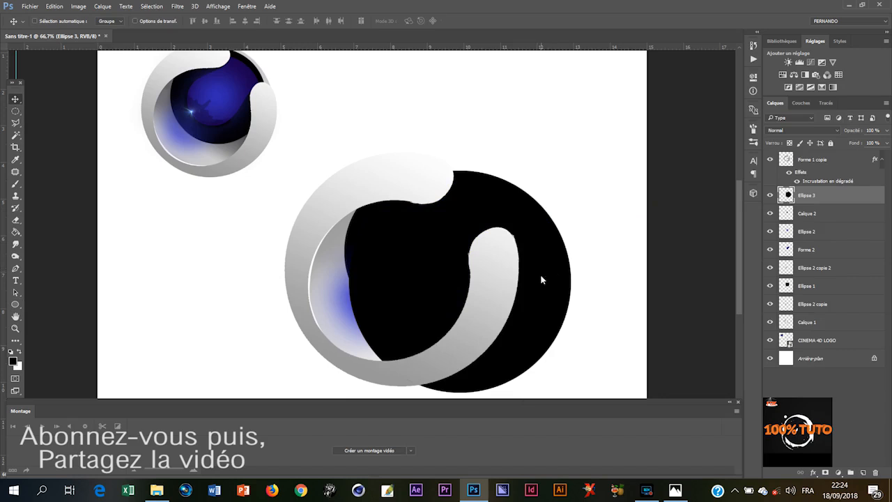
drag(835, 194, 823, 330)
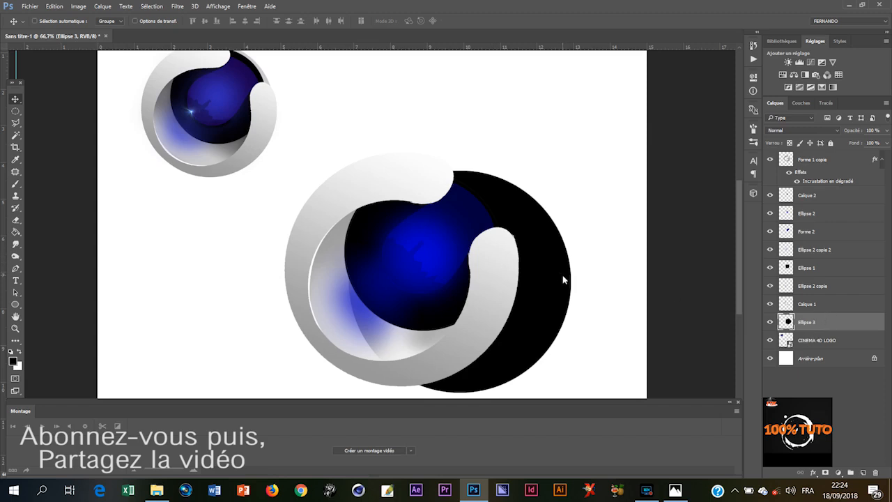
drag(564, 279, 516, 273)
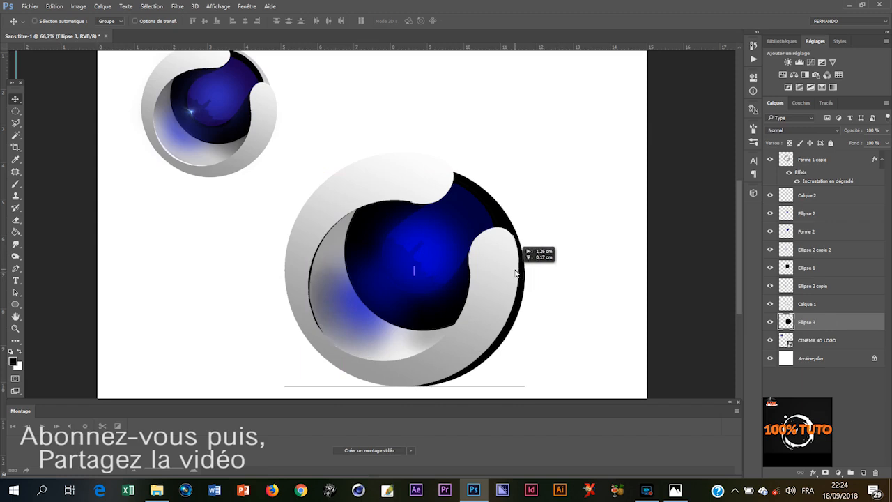
drag(517, 273, 509, 268)
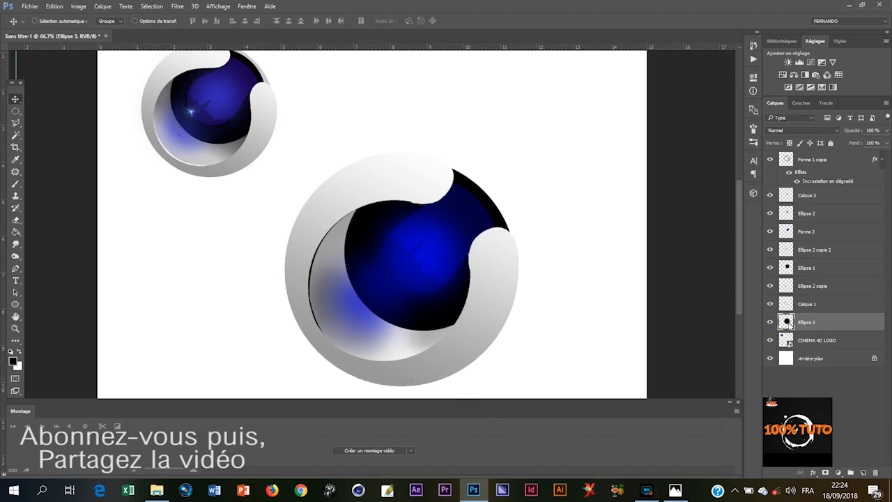
Step: Apply a colour overlay in light grey #cccccc to the Ellipse 3 layer
click(829, 323)
double_click(829, 323)
drag(460, 92, 722, 141)
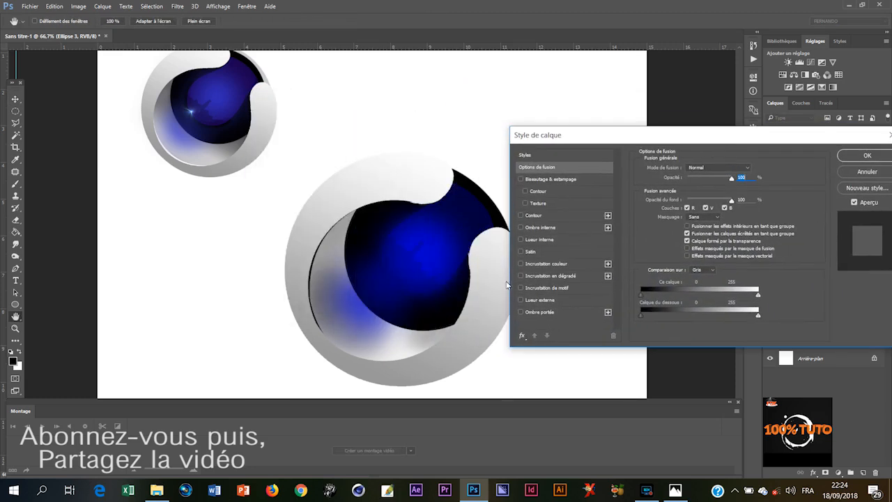
click(583, 265)
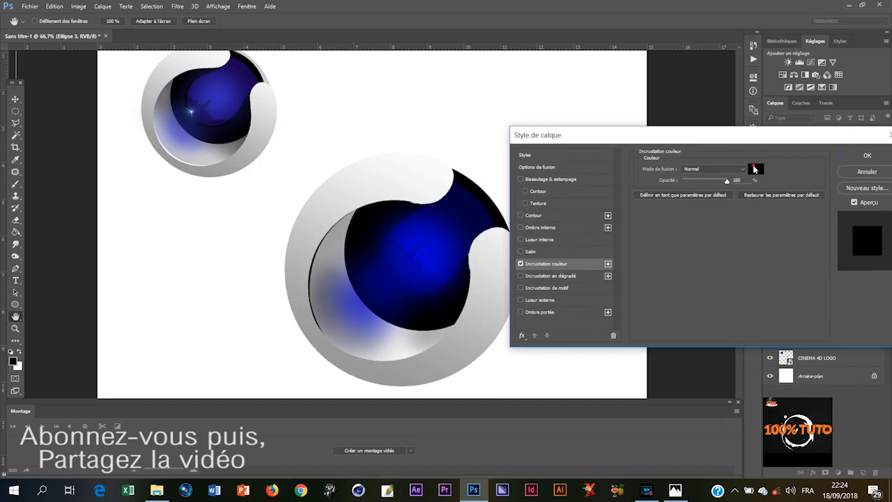
click(756, 169)
click(498, 321)
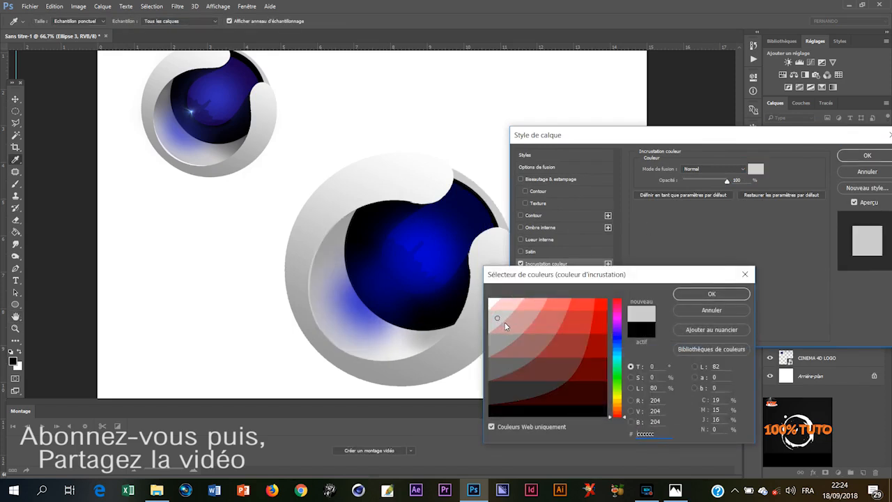
click(881, 157)
key(Return)
key(Return)
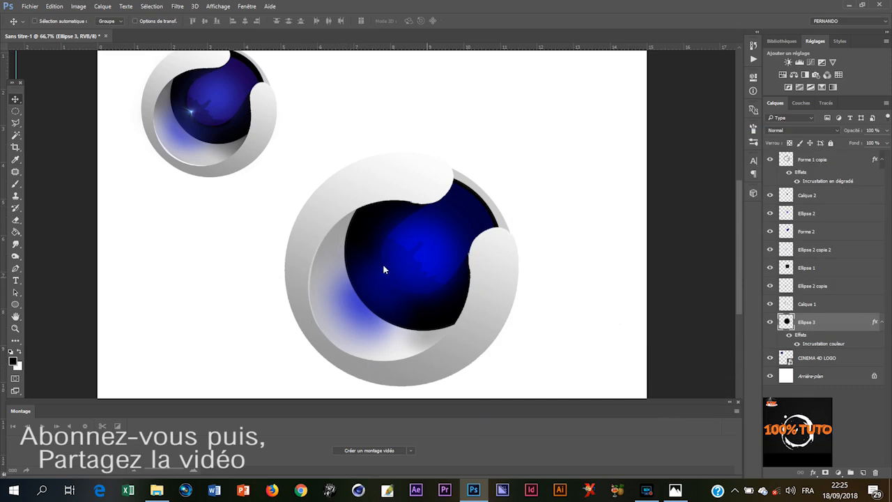
Step: Draw a closed Pen path enclosing the lower-left half of the large logo, crossing diagonally through the sphere
key(p)
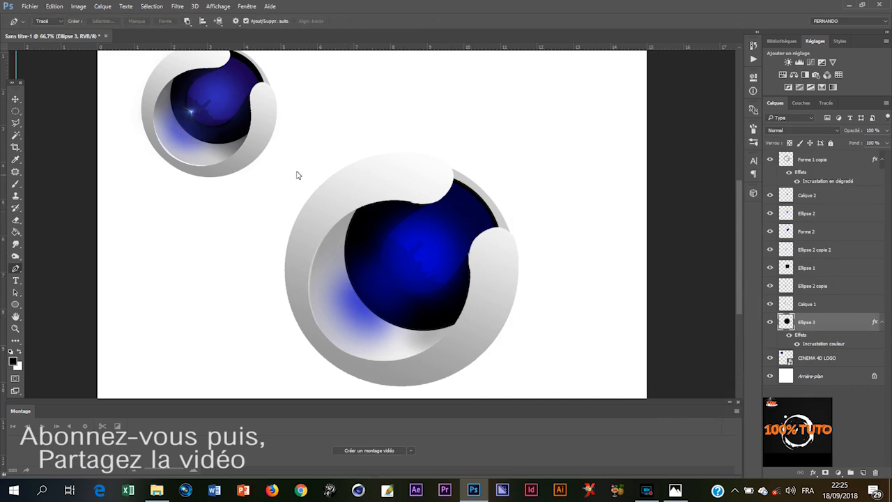
click(325, 159)
drag(343, 214, 399, 273)
drag(427, 283, 454, 303)
drag(318, 378, 299, 370)
drag(259, 309, 249, 267)
drag(246, 223, 261, 196)
click(277, 184)
Step: Convert the path to a selection, delete the enclosed part of Ellipse 3, and deselect
key(ctrl+Return)
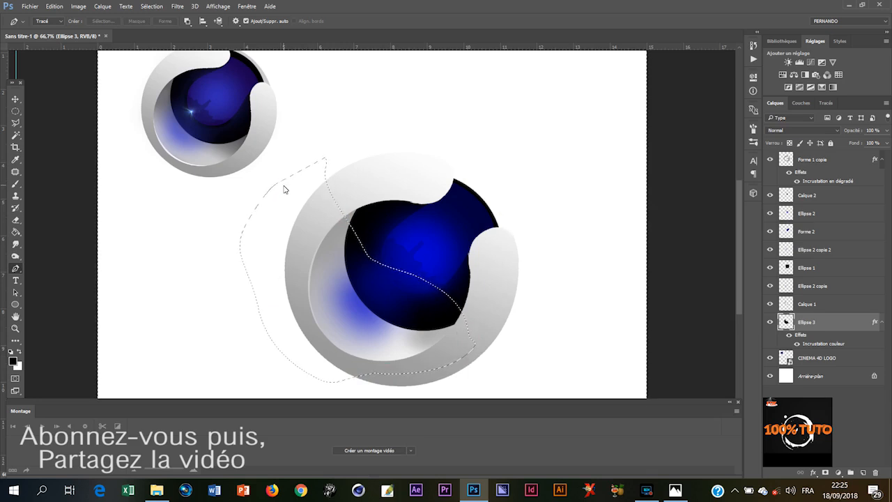
key(ctrl+z)
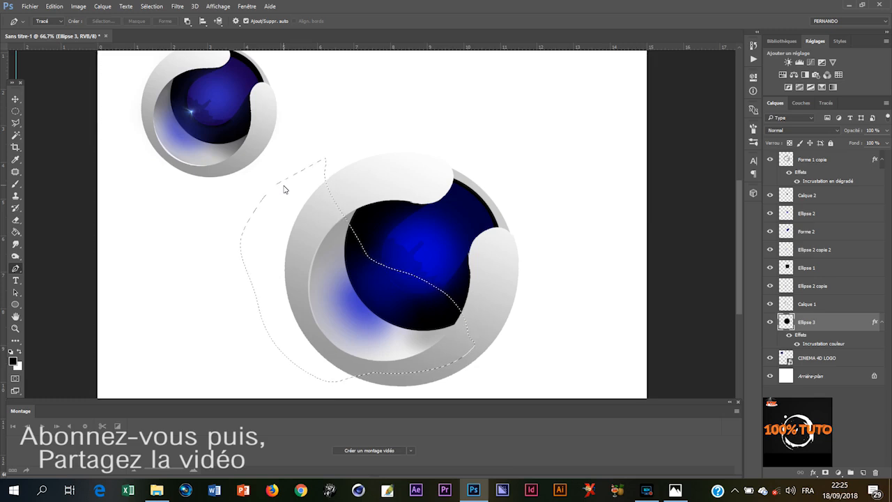
key(Delete)
key(ctrl+d)
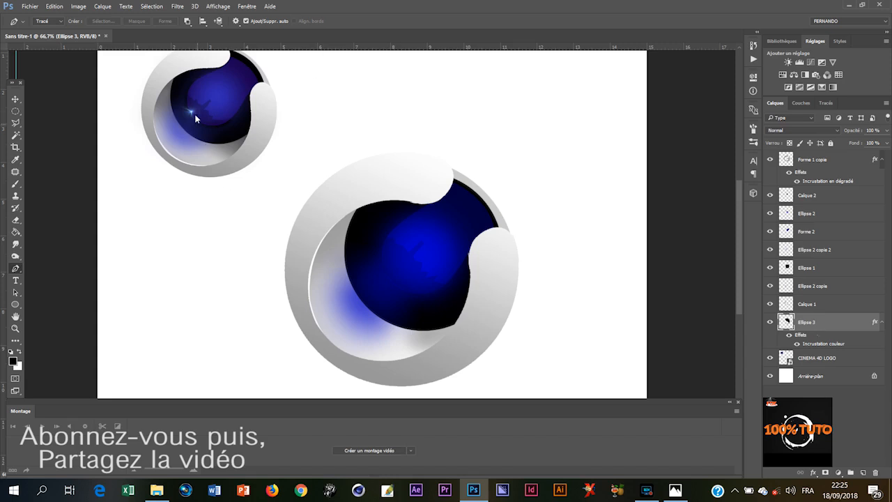
Step: Swap the colours to a white foreground and draw a circle about 73 px wide on the sphere's lower-left edge
scroll(449, 216, down, 2)
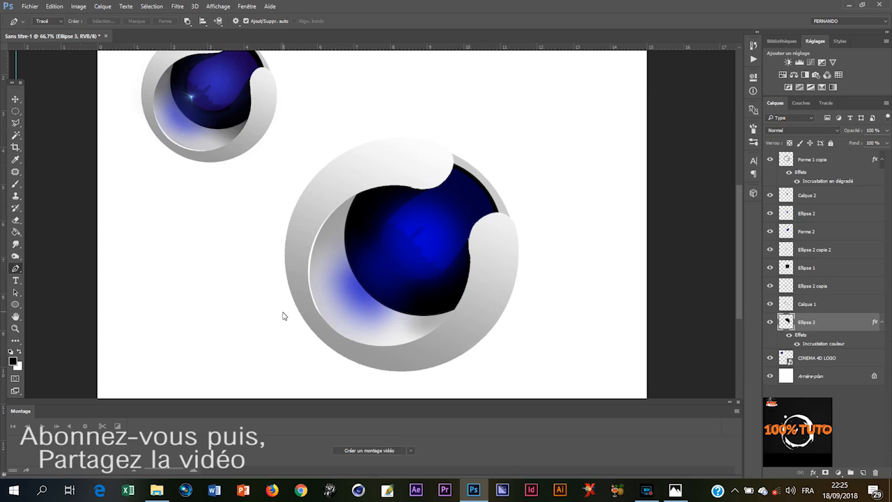
click(16, 304)
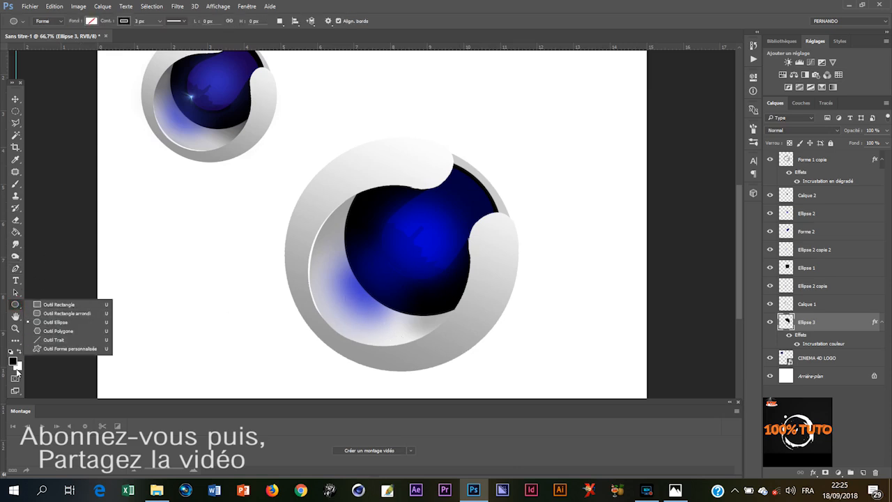
click(19, 368)
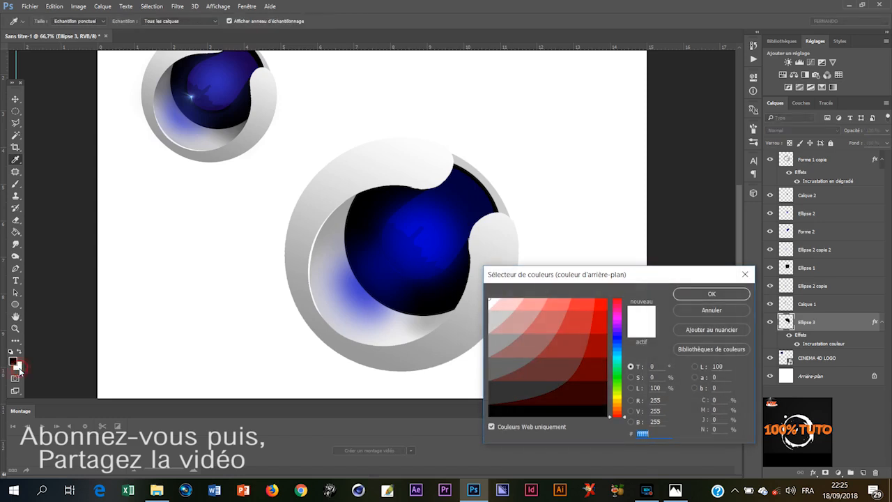
click(746, 275)
key(x)
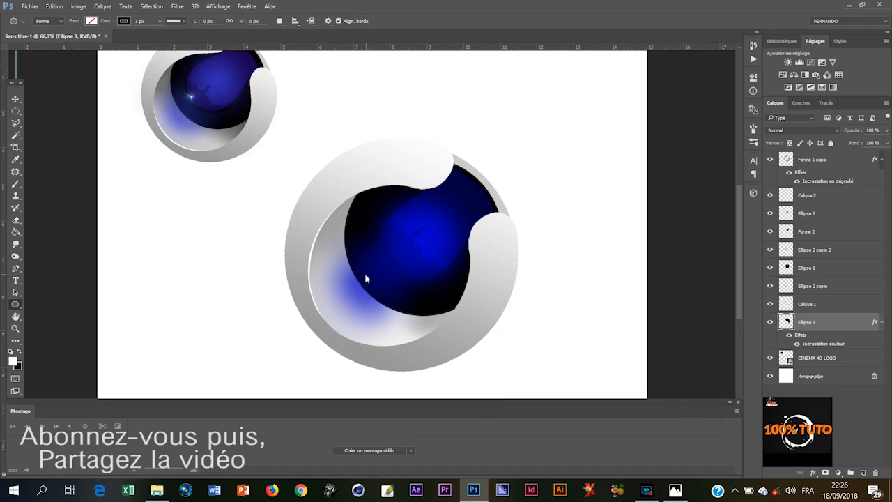
drag(364, 274, 393, 300)
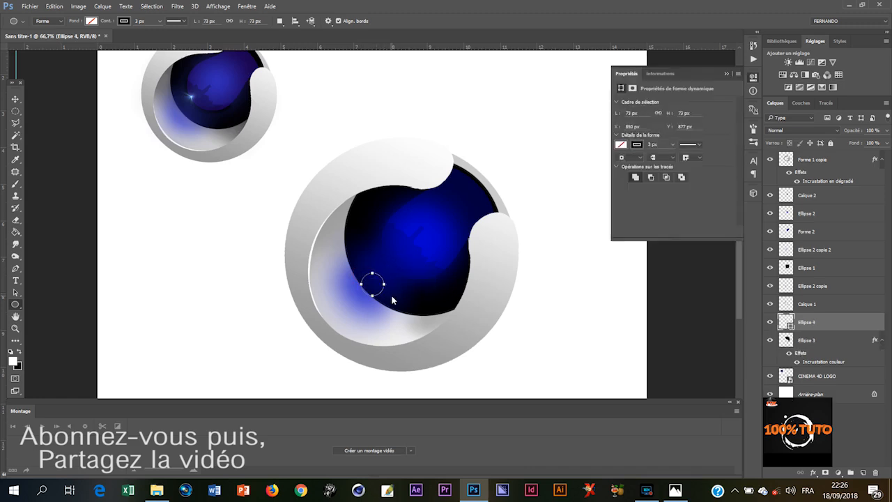
Step: Set the small circle's fill to a very pale blue swatch
click(621, 144)
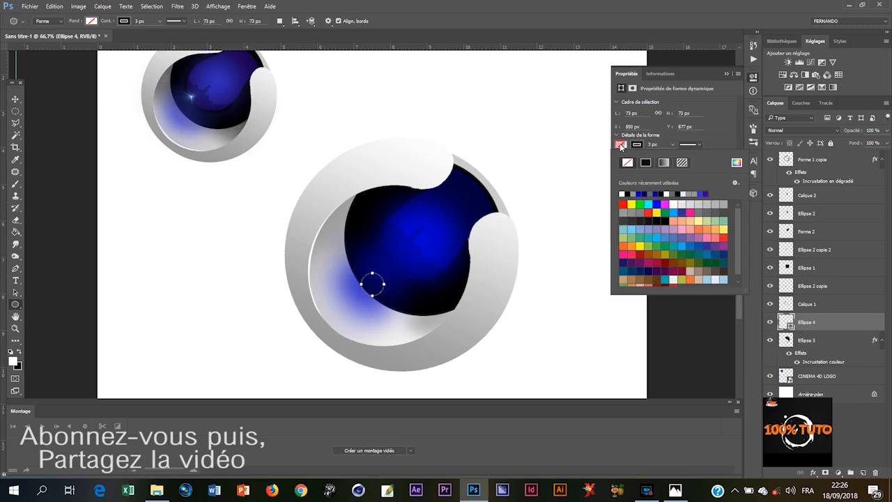
click(622, 195)
click(714, 282)
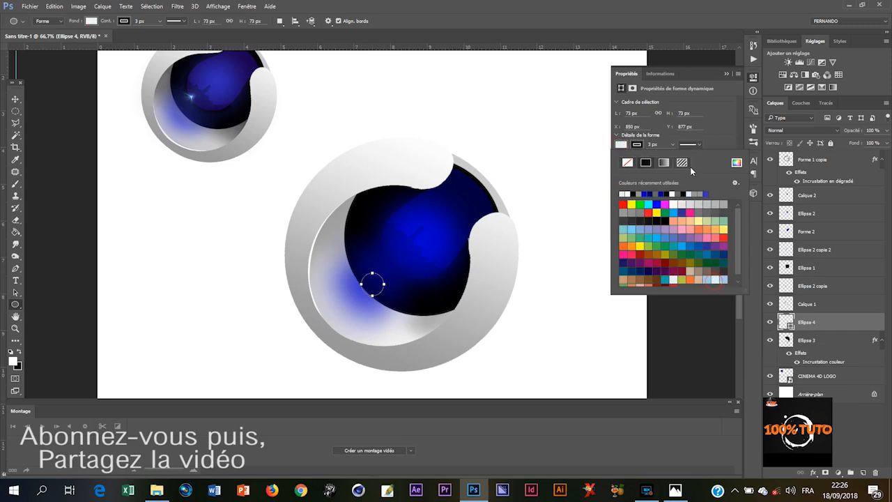
click(591, 174)
click(588, 171)
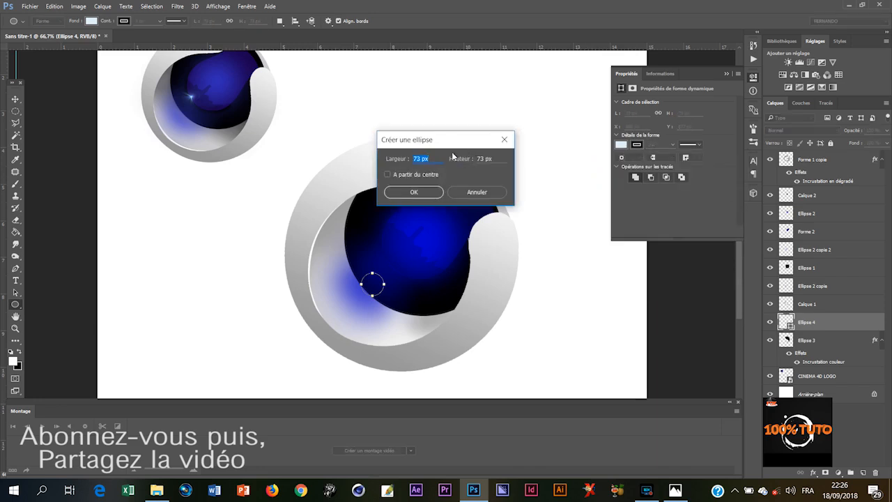
click(505, 142)
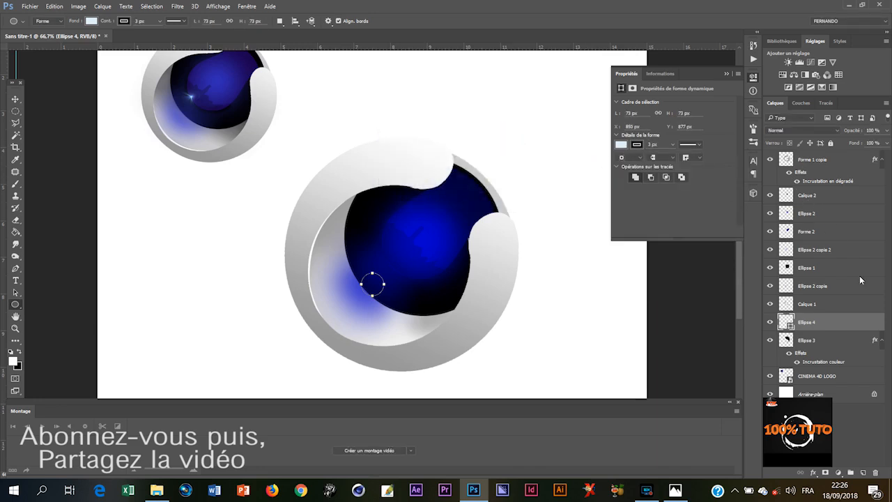
Step: Move the Ellipse 4 layer directly beneath Forme 1 copie in the layer stack and rasterize it
drag(824, 325, 827, 194)
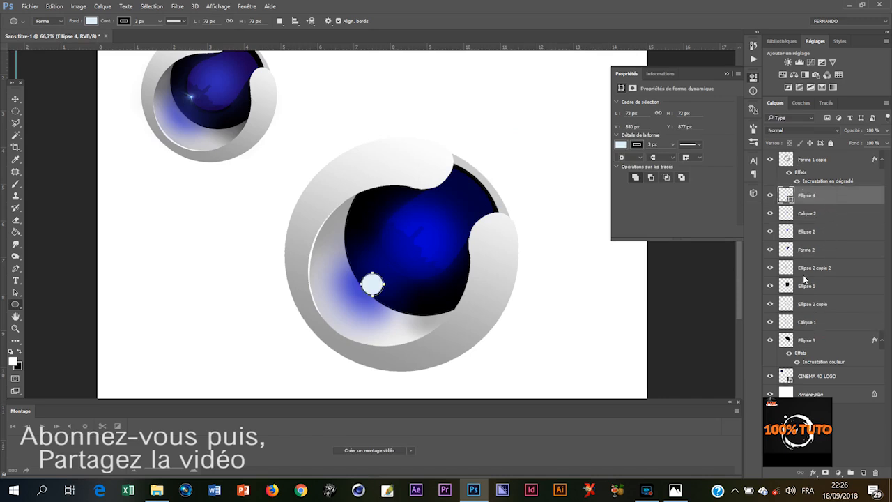
click(727, 74)
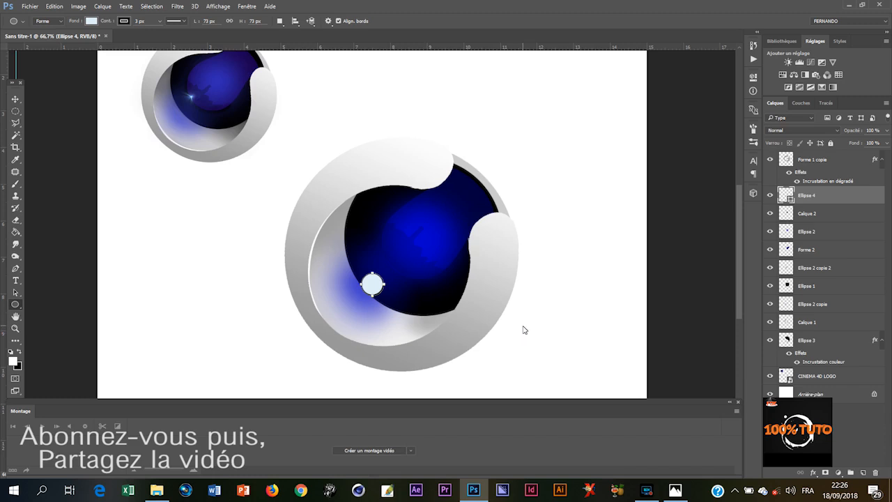
right_click(824, 195)
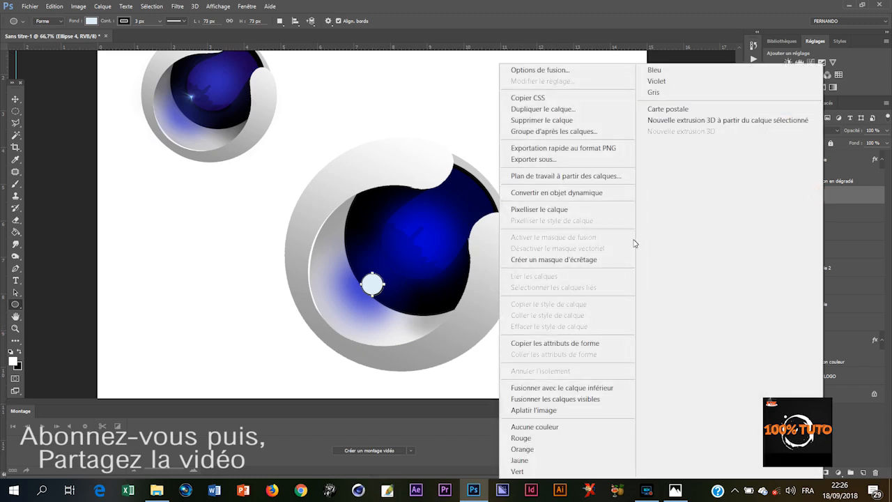
click(629, 209)
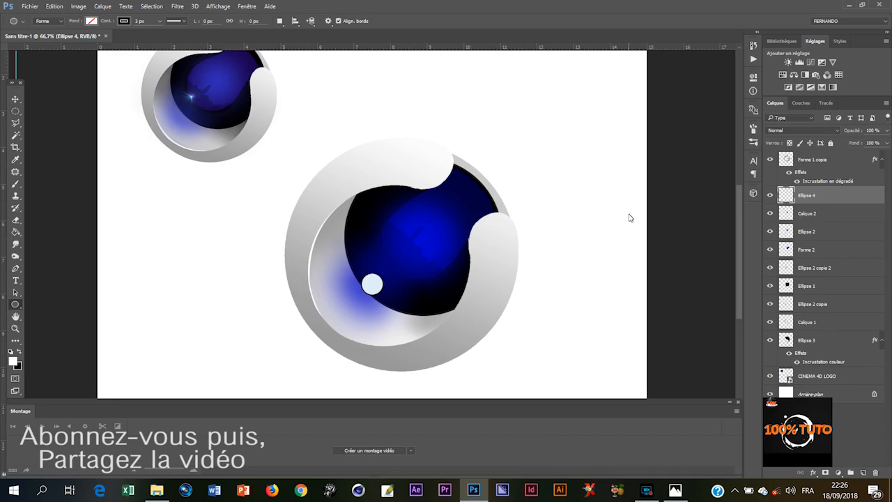
Step: Apply a 24.9 px Gaussian blur to Ellipse 4 and move the soft glow up inside the left half of the sphere
click(177, 6)
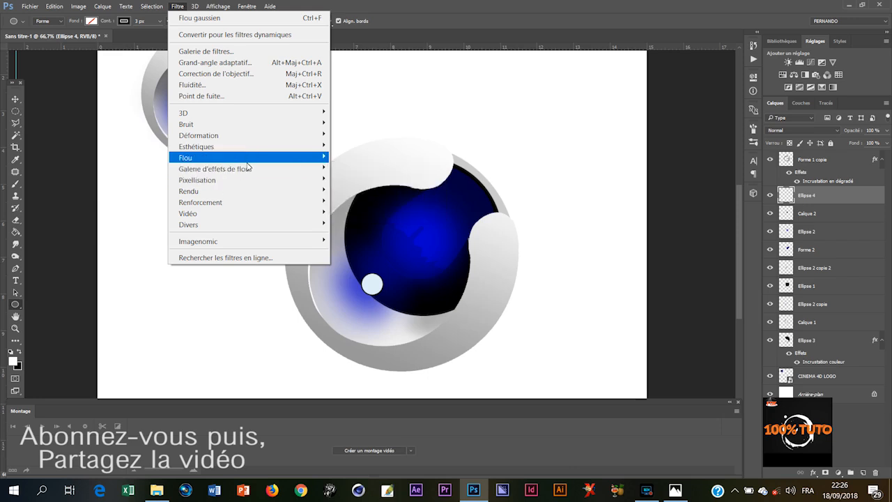
mouse_move(307, 157)
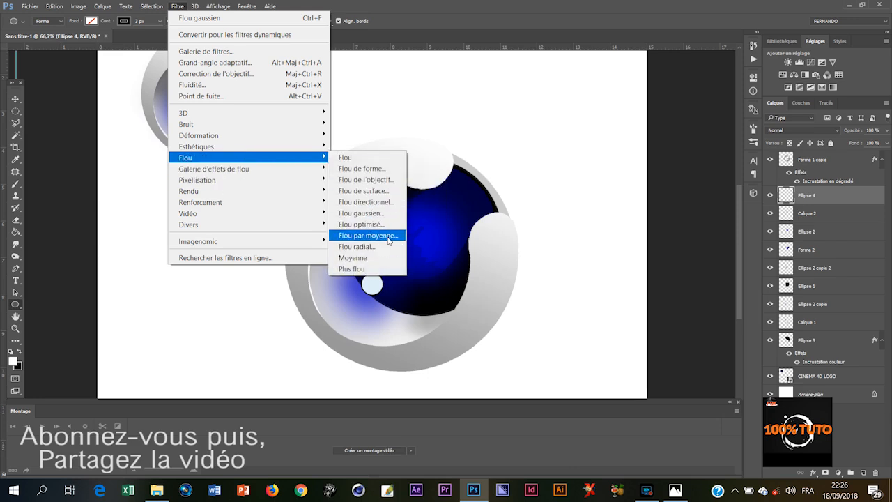
click(361, 212)
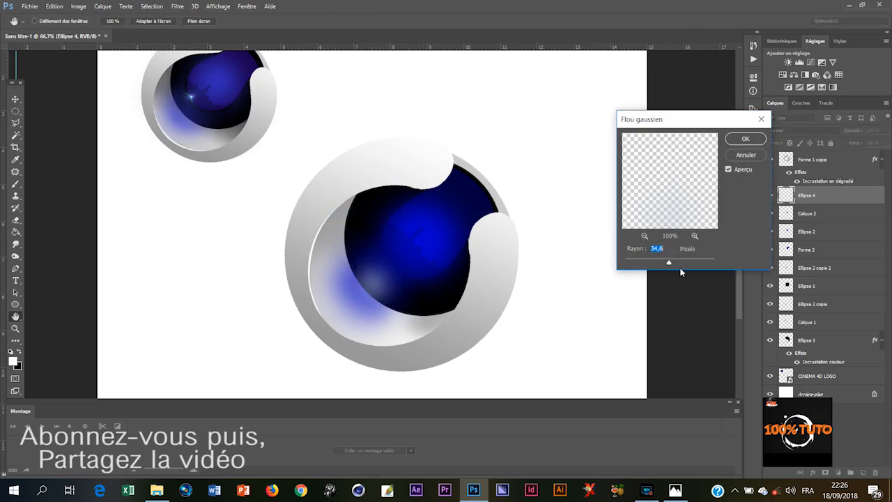
drag(671, 264, 666, 264)
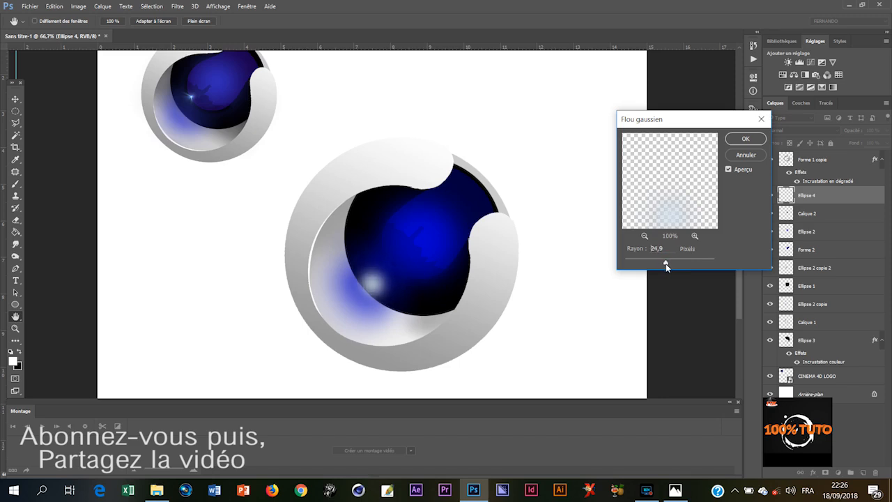
key(Return)
key(v)
drag(449, 351, 462, 316)
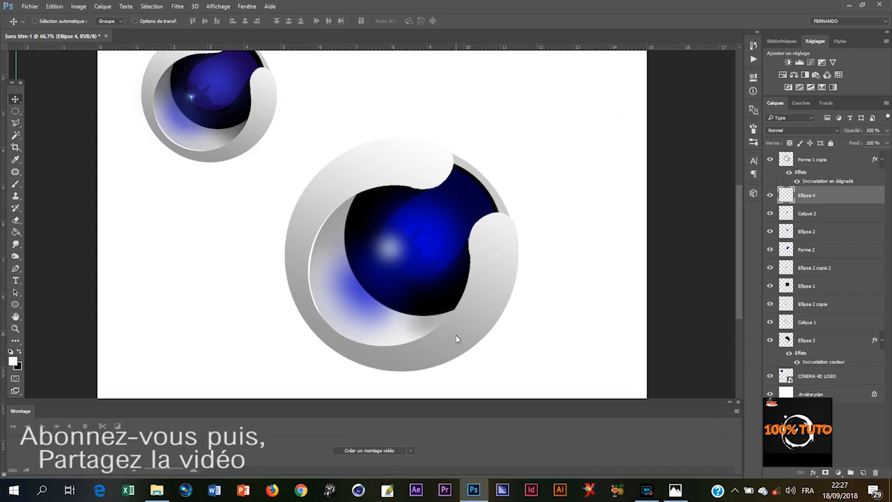
Step: Switch to File Explorer and open the brushes folder on the desktop
click(162, 491)
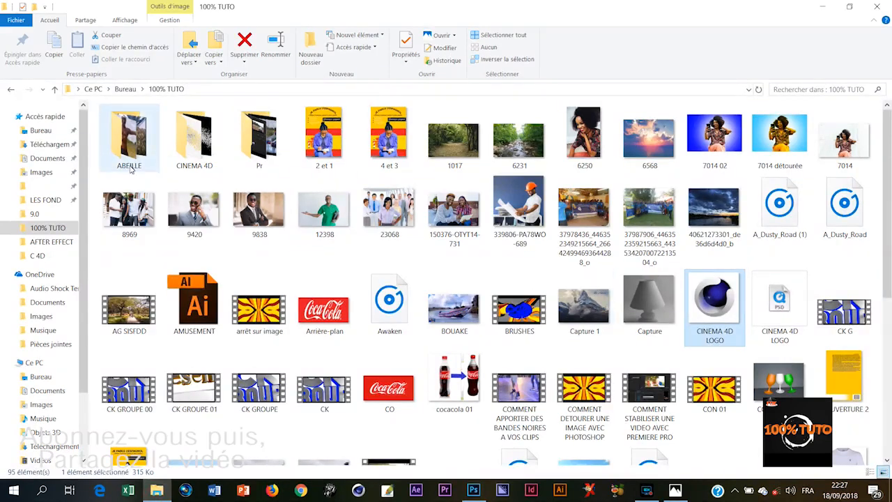
click(41, 131)
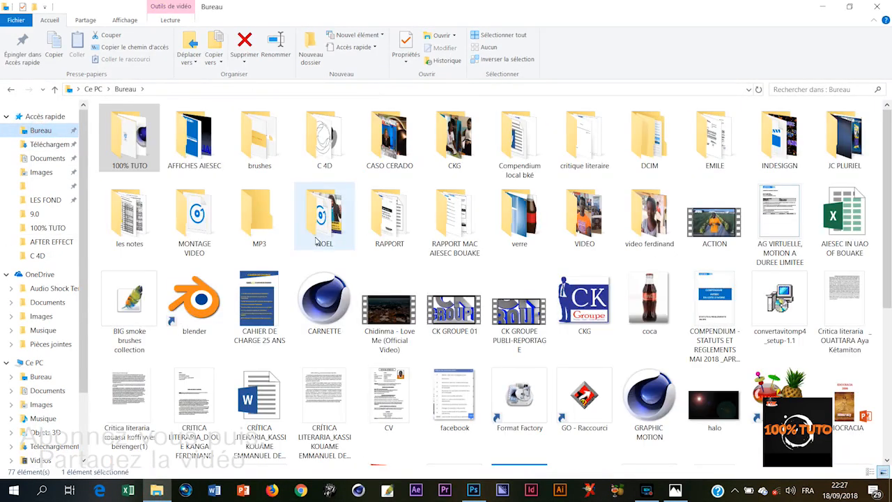
double_click(272, 157)
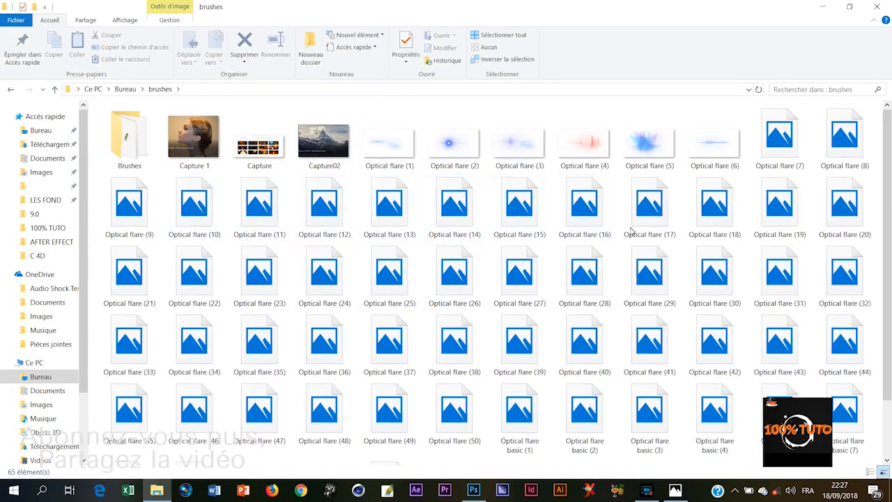
Step: Choose the Optical flare (48) image from the folder and place it over the large logo in the Photoshop document
scroll(642, 239, down, 2)
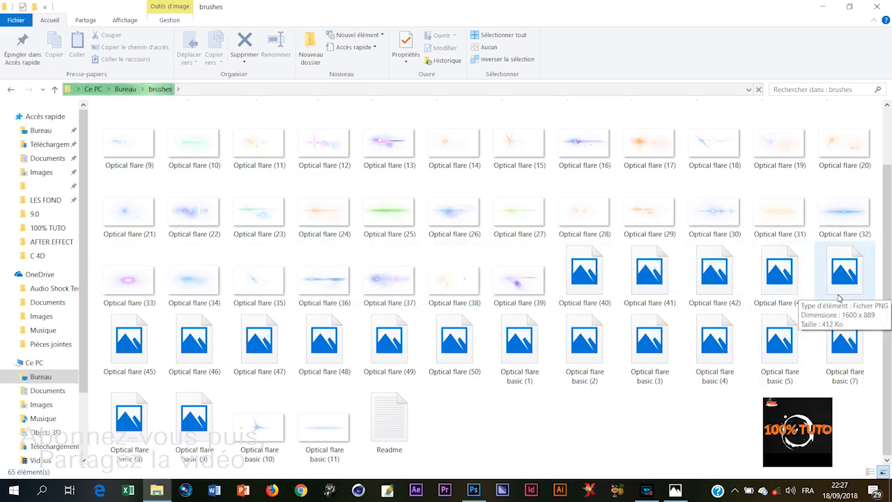
scroll(828, 296, up, 1)
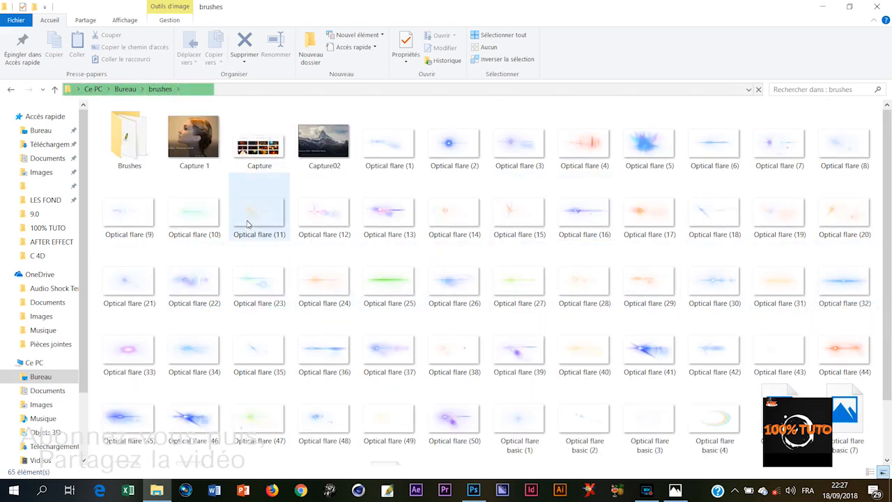
scroll(417, 265, down, 1)
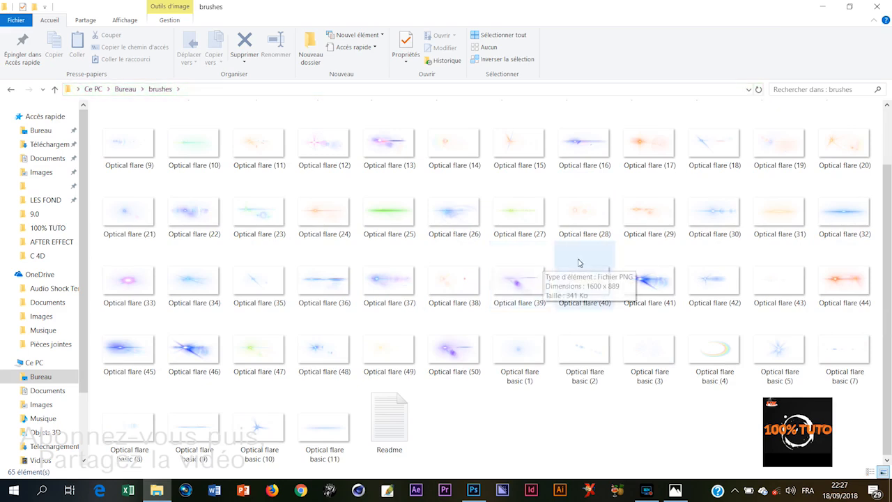
scroll(682, 261, up, 1)
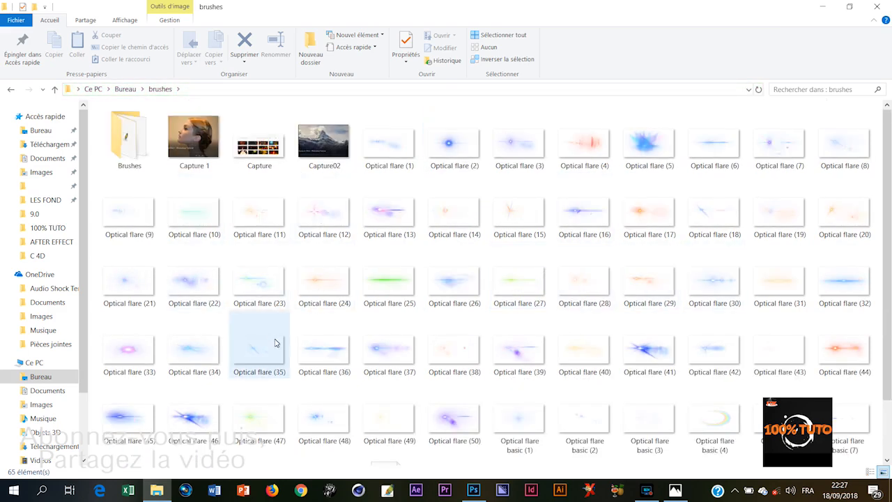
scroll(369, 335, down, 1)
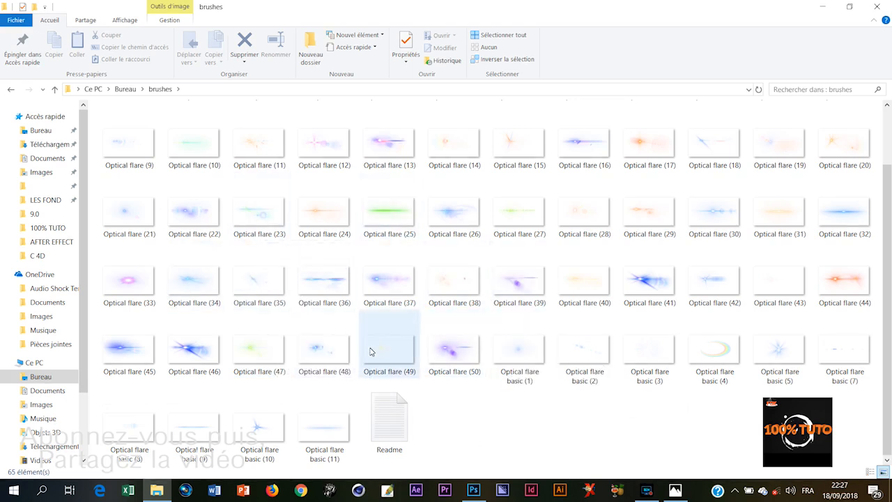
click(319, 348)
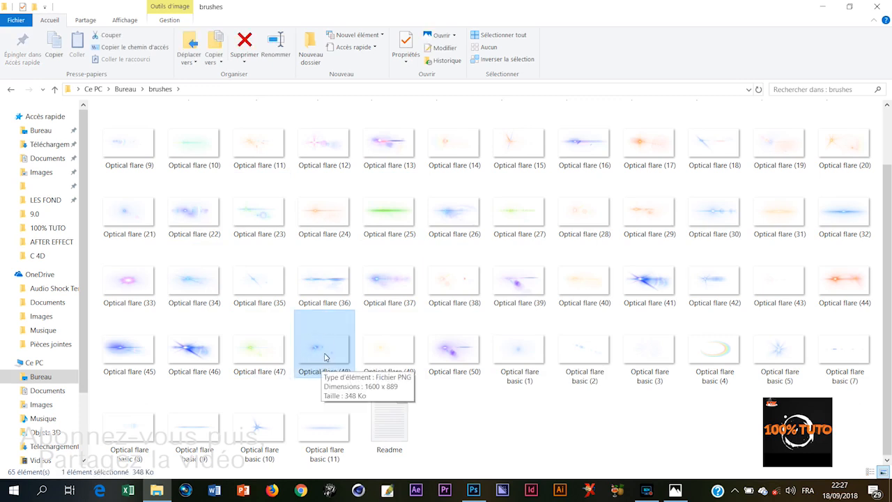
drag(319, 350, 378, 322)
drag(359, 267, 363, 260)
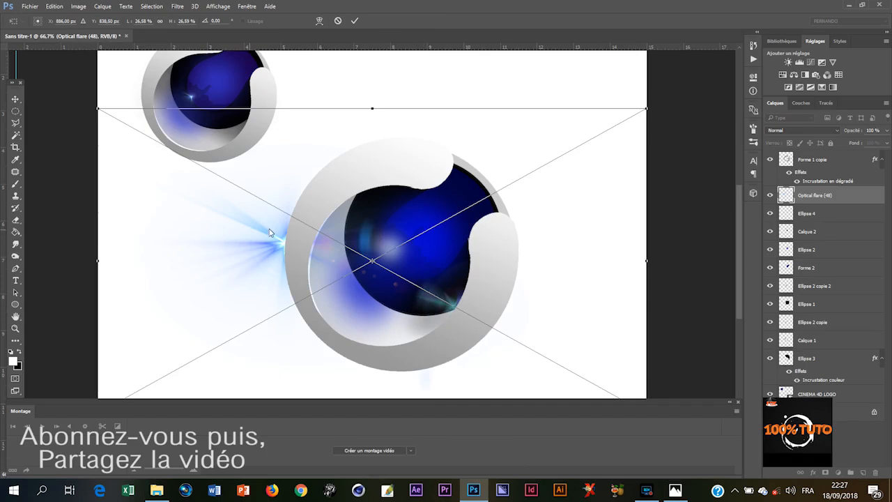
key(Return)
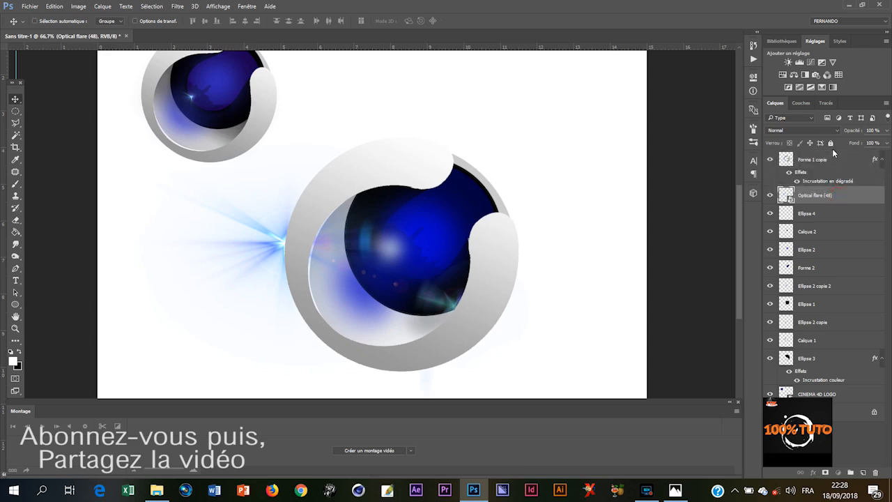
Step: Bring the Optical flare (48) layer to the top of the stack and move its bright point onto the sphere's left edge
drag(829, 200, 816, 157)
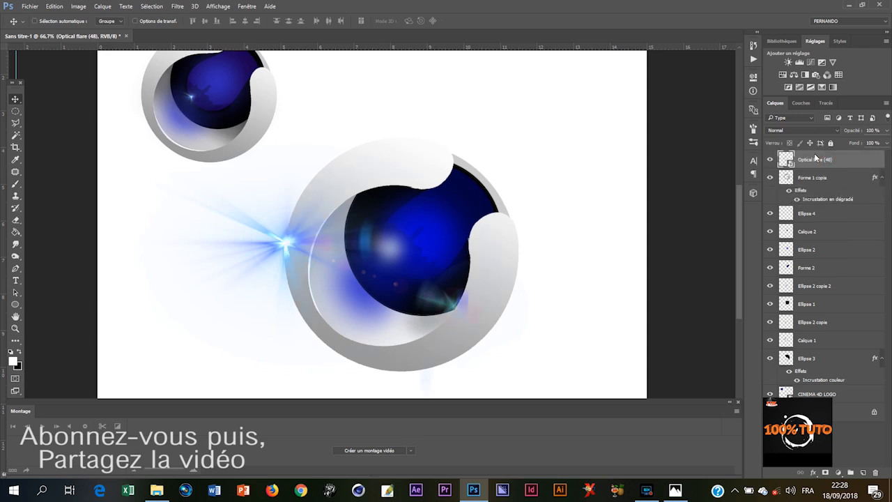
drag(284, 243, 370, 266)
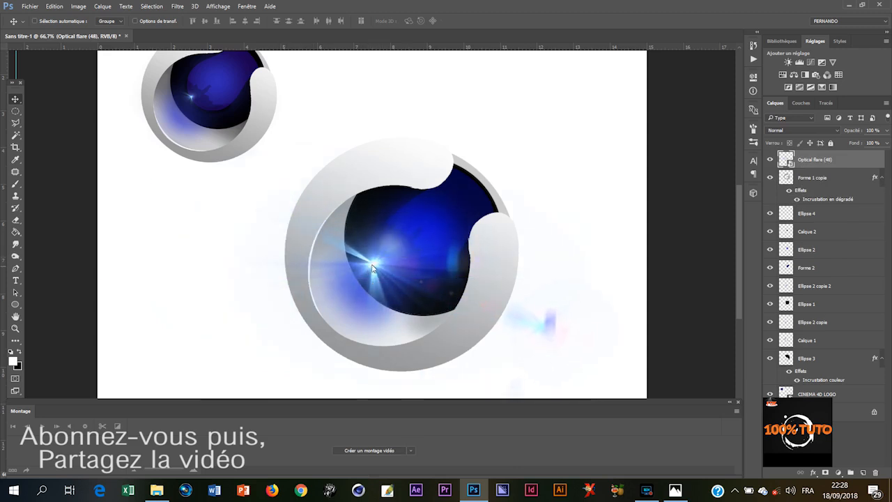
drag(373, 267, 368, 263)
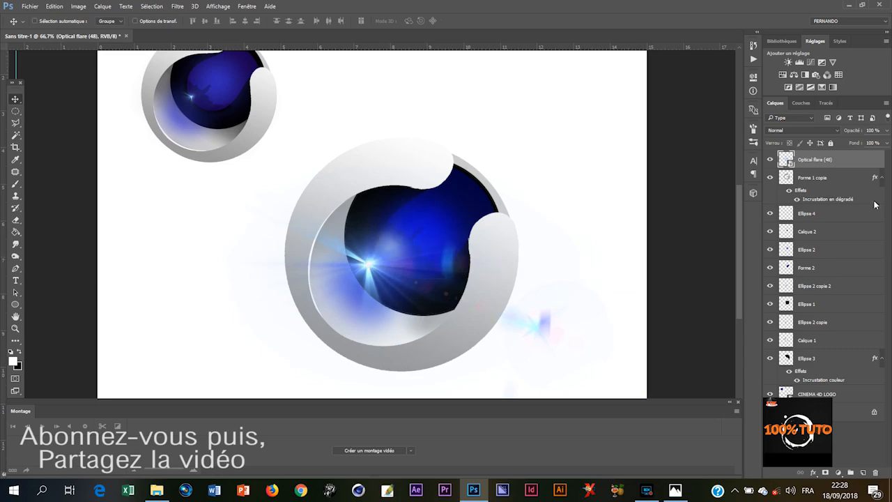
Step: Rasterize the flare layer, scale it to about 48.6%, and reposition its bright point at the sphere's left edge
right_click(847, 162)
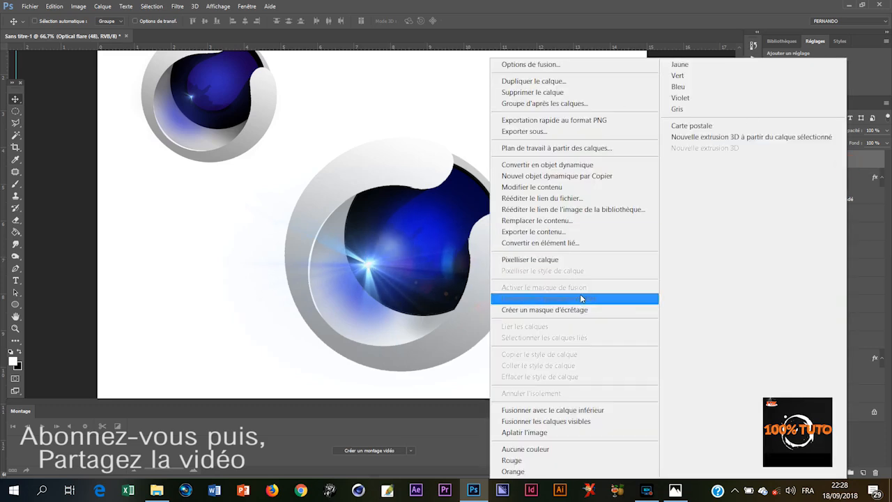
click(577, 258)
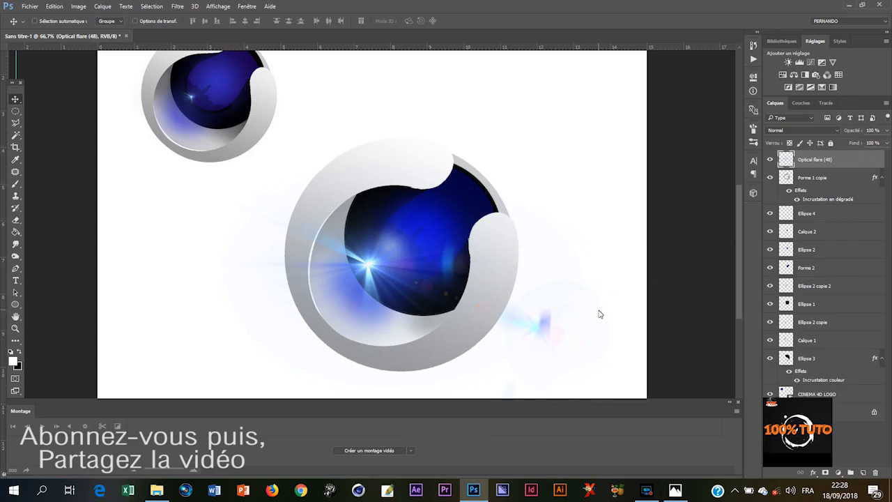
key(ctrl+t)
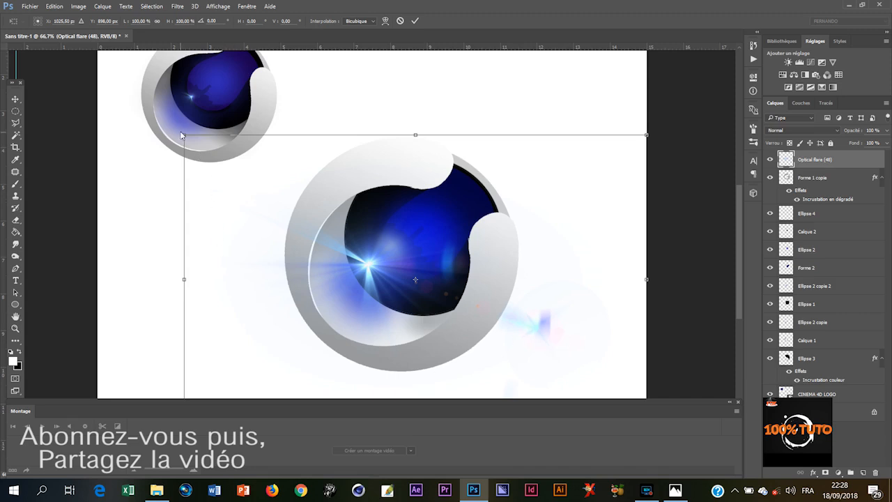
drag(185, 140, 288, 250)
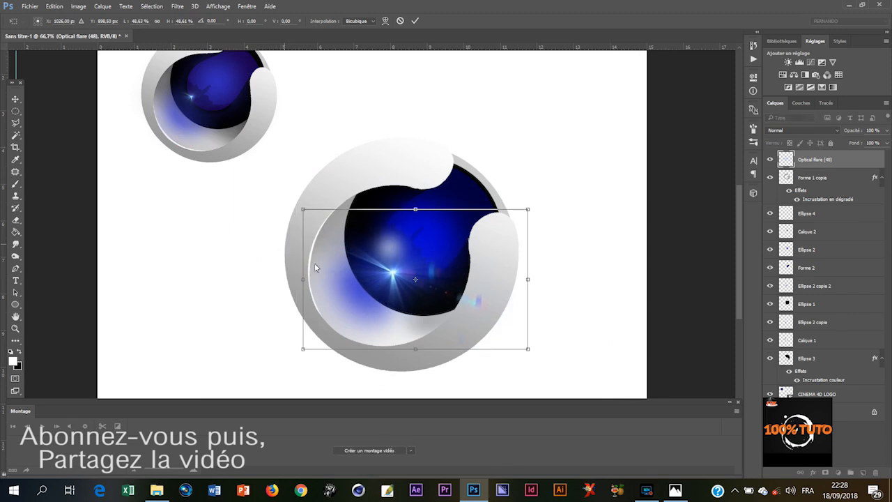
drag(403, 286, 366, 286)
key(Return)
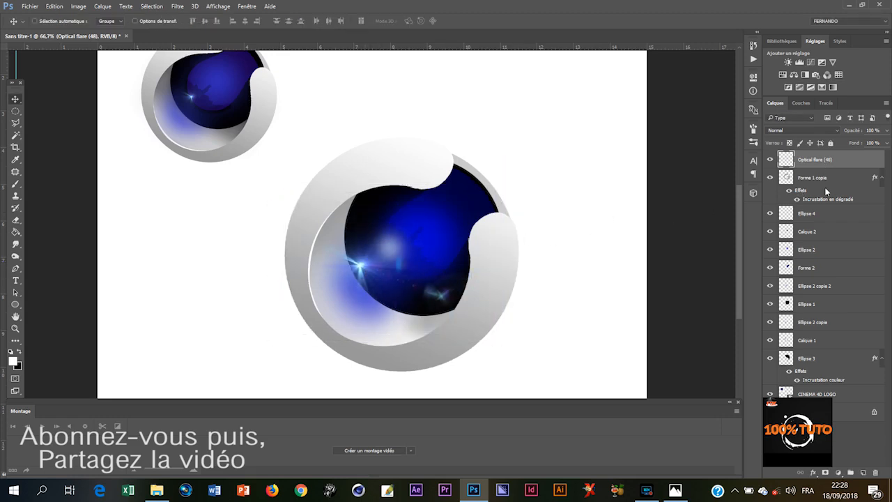
Step: Hide Ellipse 4, scale the flare down to about 46.8%, and position its bright point inside the left part of the sphere
click(771, 214)
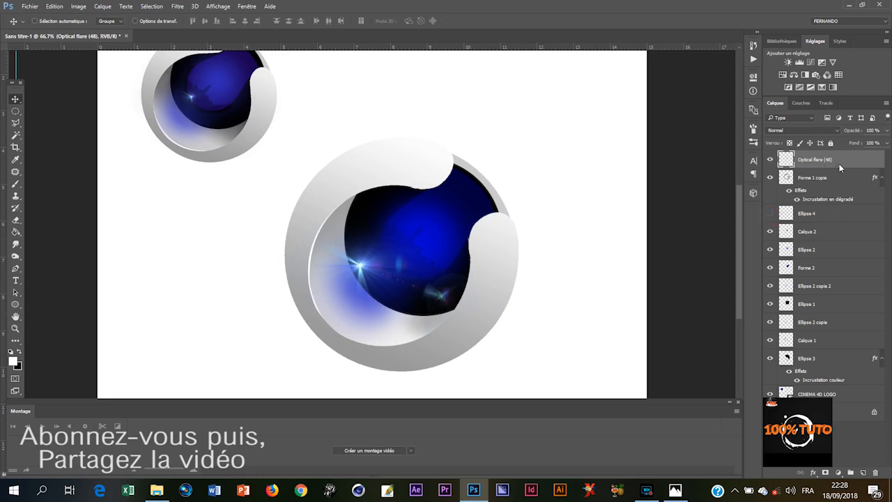
drag(356, 264, 386, 257)
key(ctrl+t)
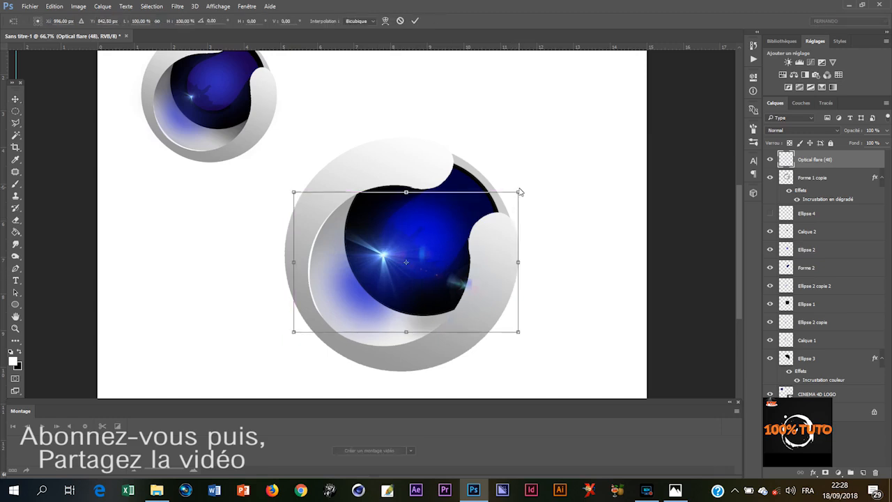
drag(519, 194, 497, 217)
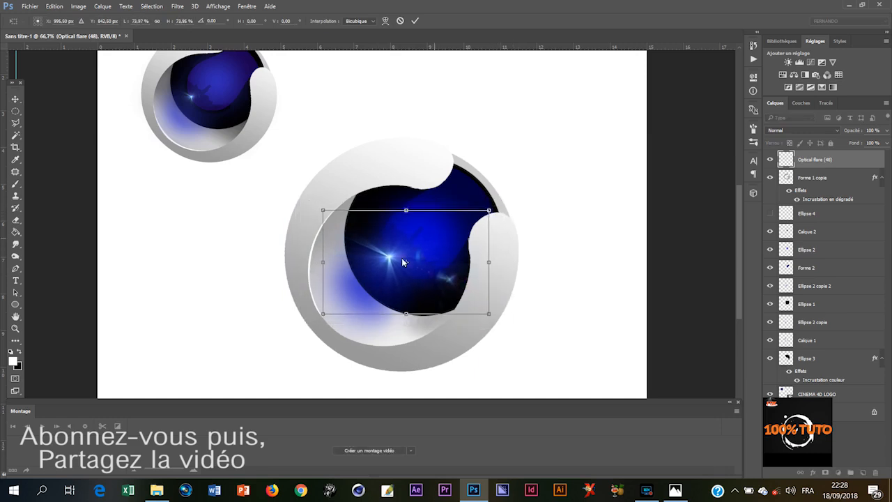
drag(396, 261, 391, 252)
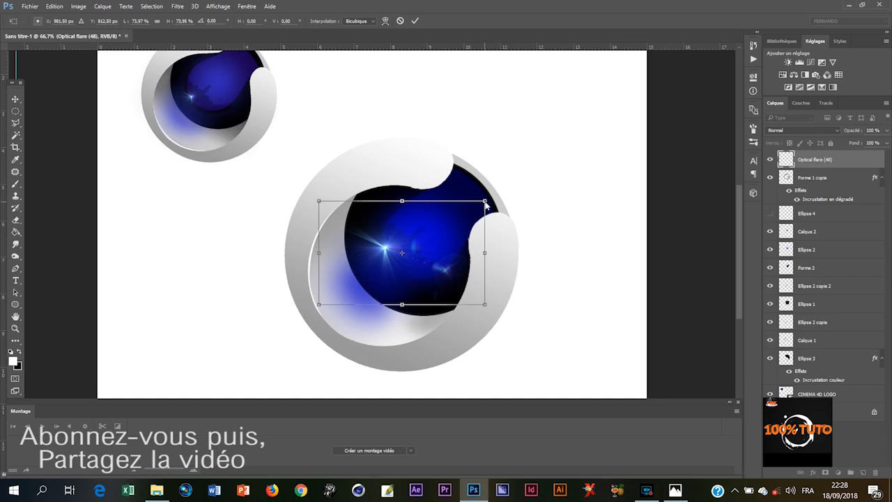
drag(484, 203, 477, 205)
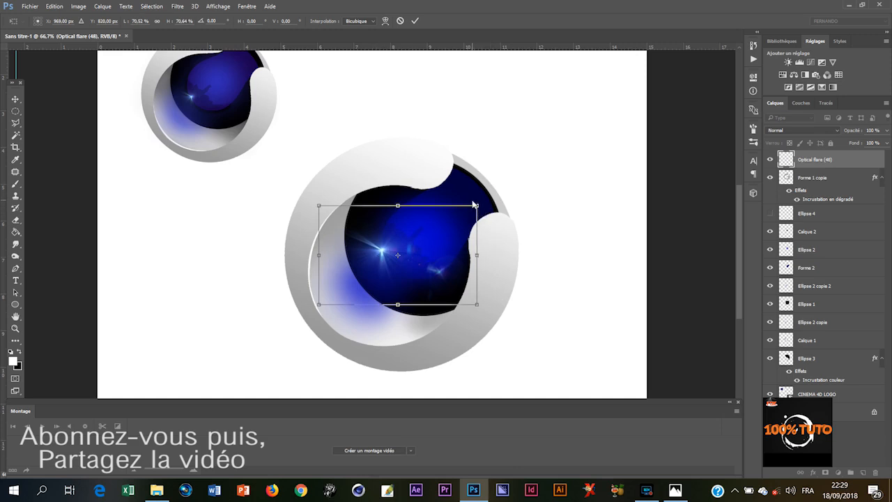
drag(476, 206, 451, 225)
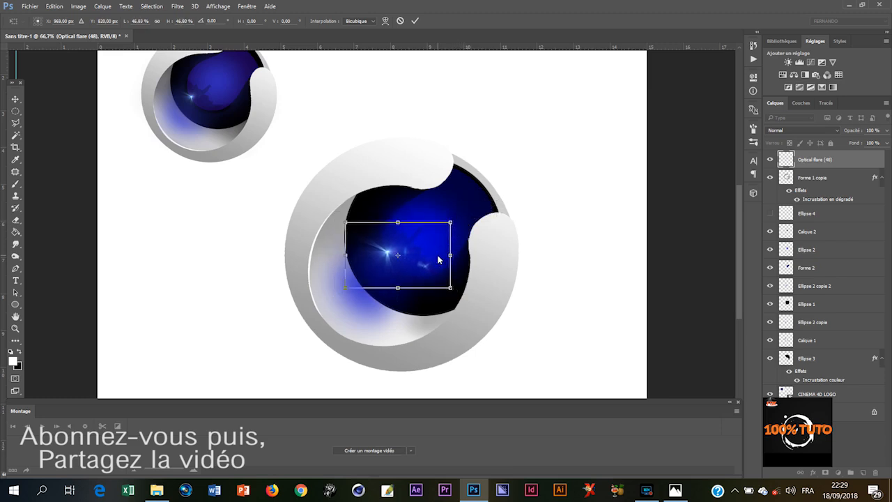
key(Return)
drag(388, 255, 385, 242)
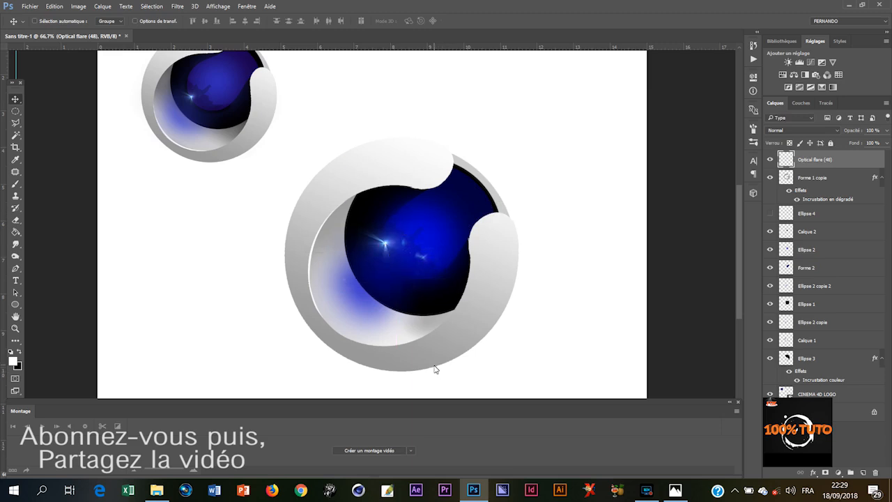
Step: Fade the flare's secondary reflections and stray light around its bright point with the Eraser
click(17, 219)
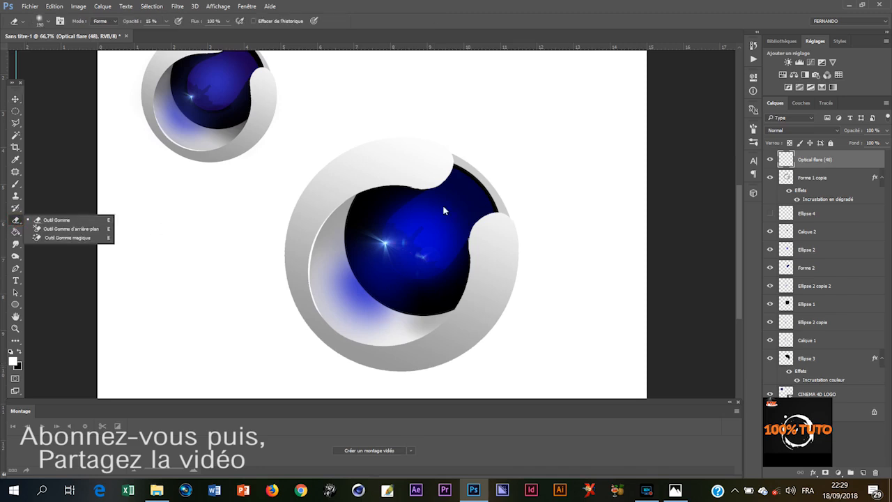
click(498, 260)
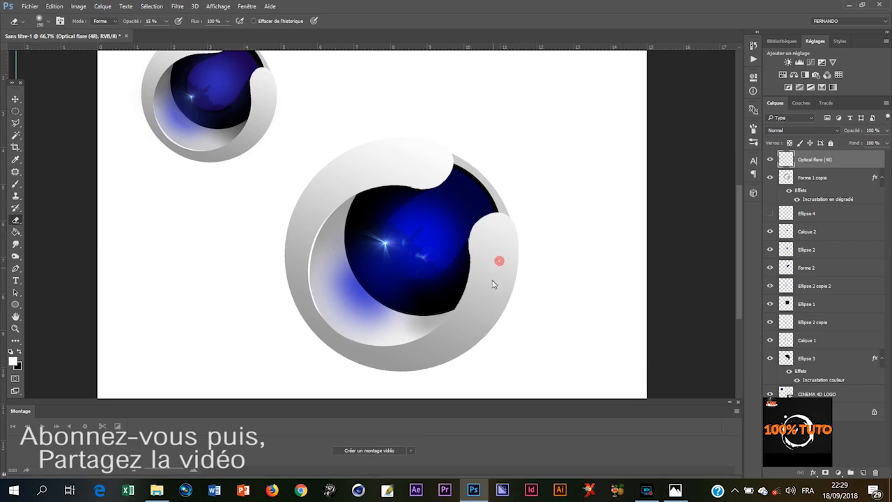
click(442, 237)
click(439, 249)
click(426, 272)
click(441, 237)
click(370, 287)
click(472, 284)
key(ctrl+minus)
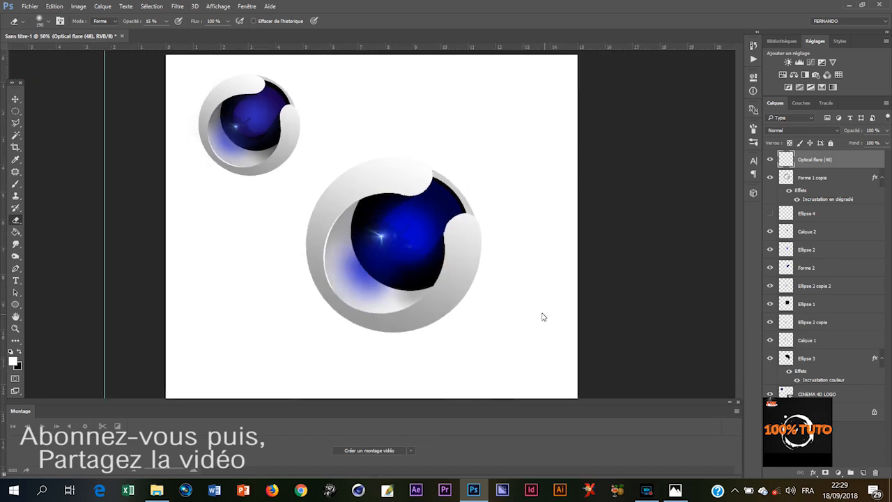